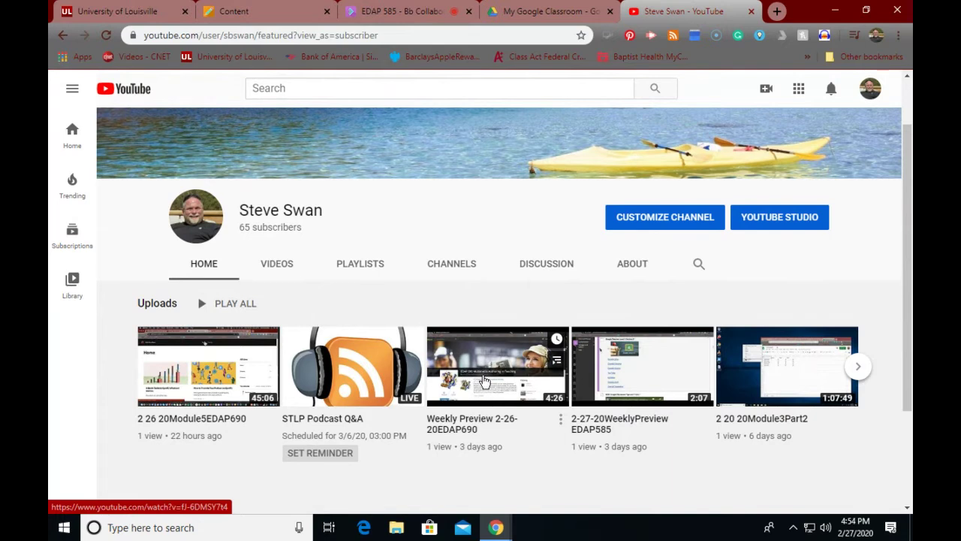
# Step: Open and pause the Weekly Preview 2-26-20EDAP690 video, then show its Save to playlist list
pyautogui.click(485, 382)
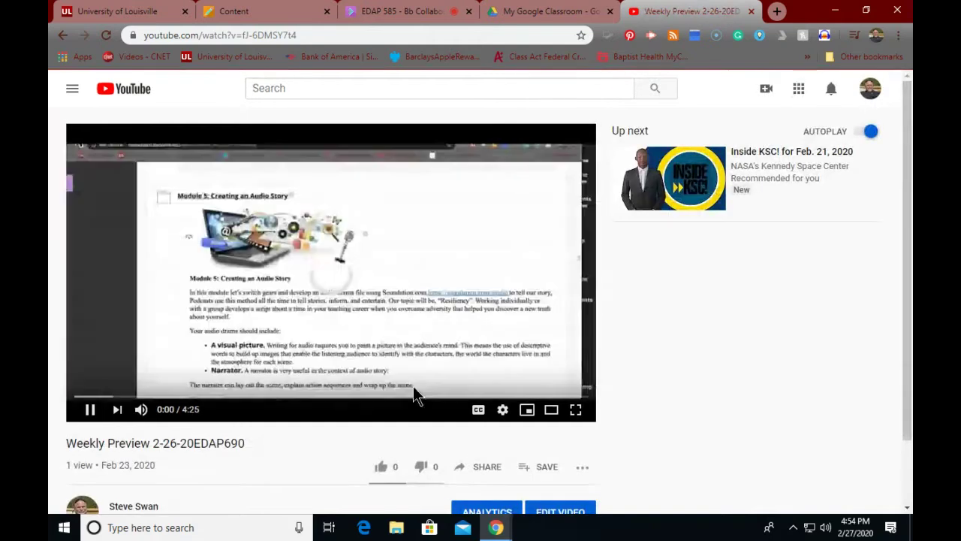
pyautogui.scroll(-1, 410, 382)
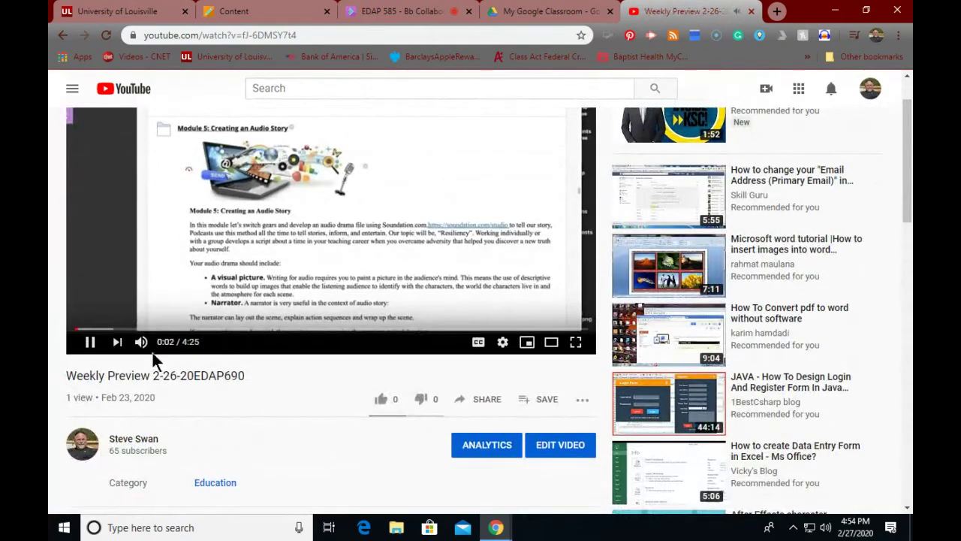
pyautogui.click(91, 341)
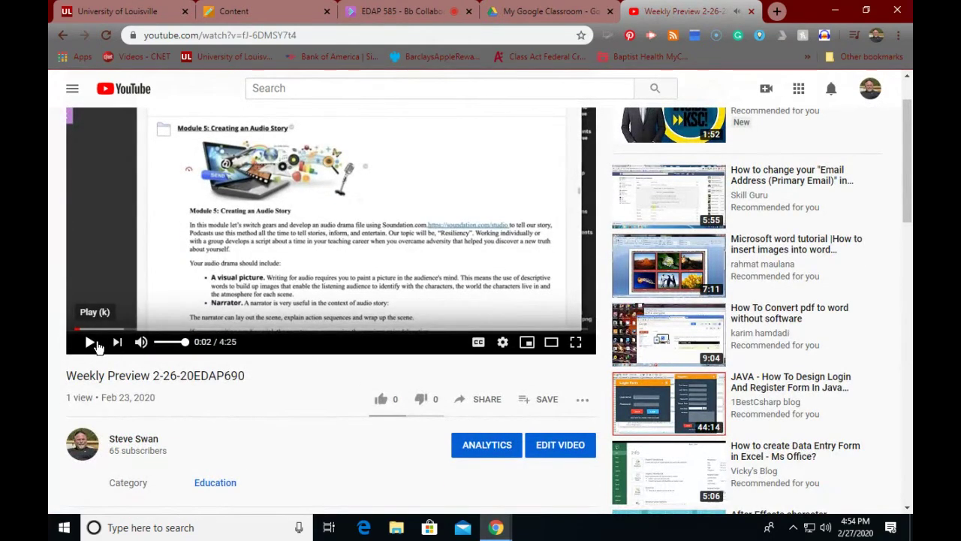
pyautogui.click(547, 401)
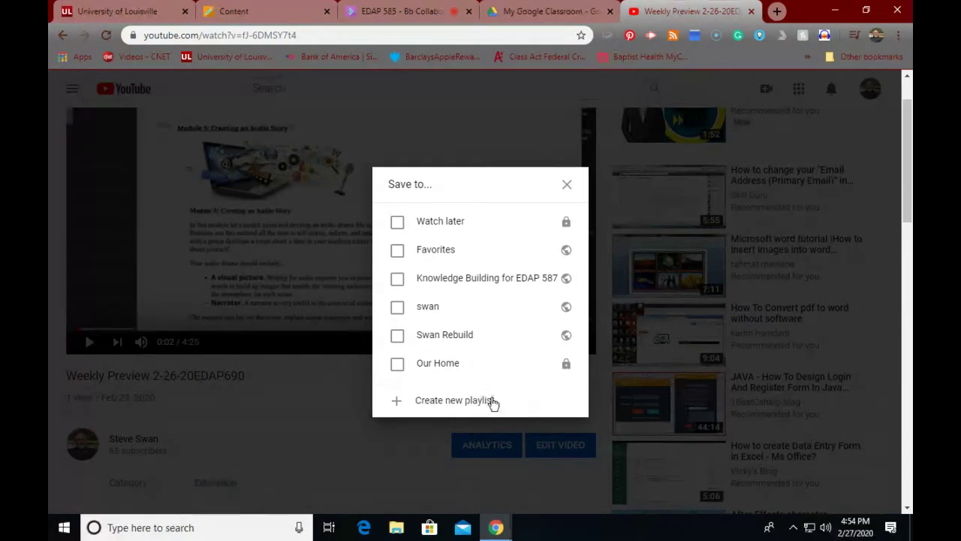
# Step: Create an unlisted playlist named 'My Classroom' holding the Weekly Preview video
pyautogui.click(463, 402)
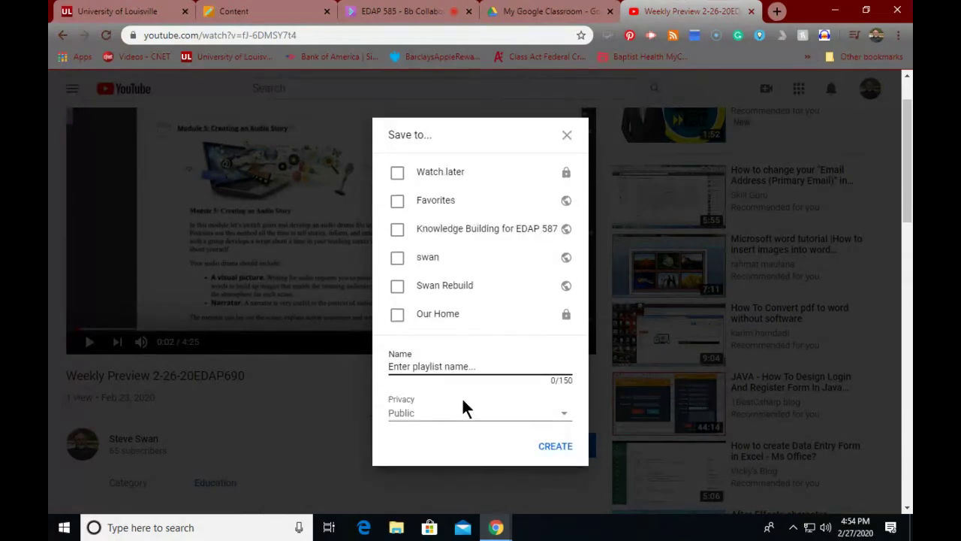
pyautogui.write('My Cl')
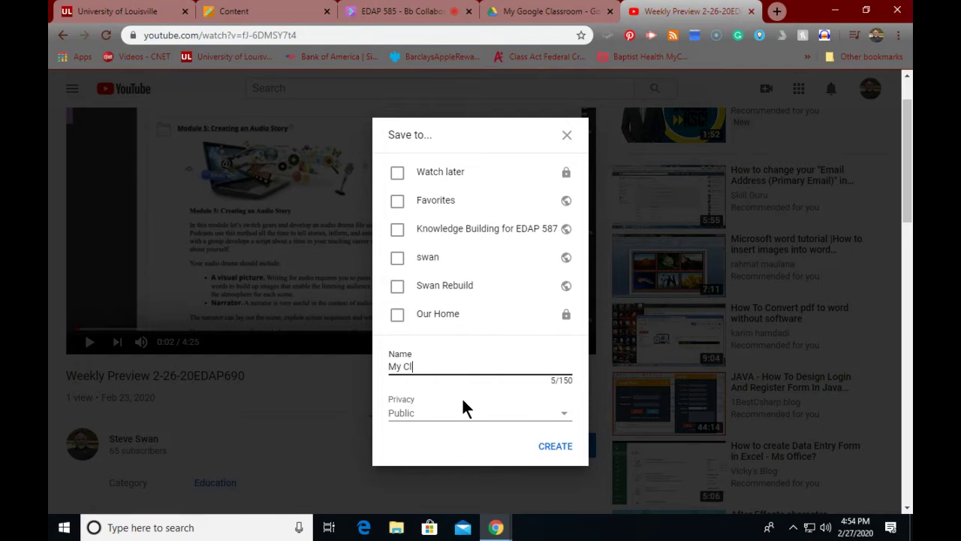
pyautogui.write('assroom')
pyautogui.click(432, 422)
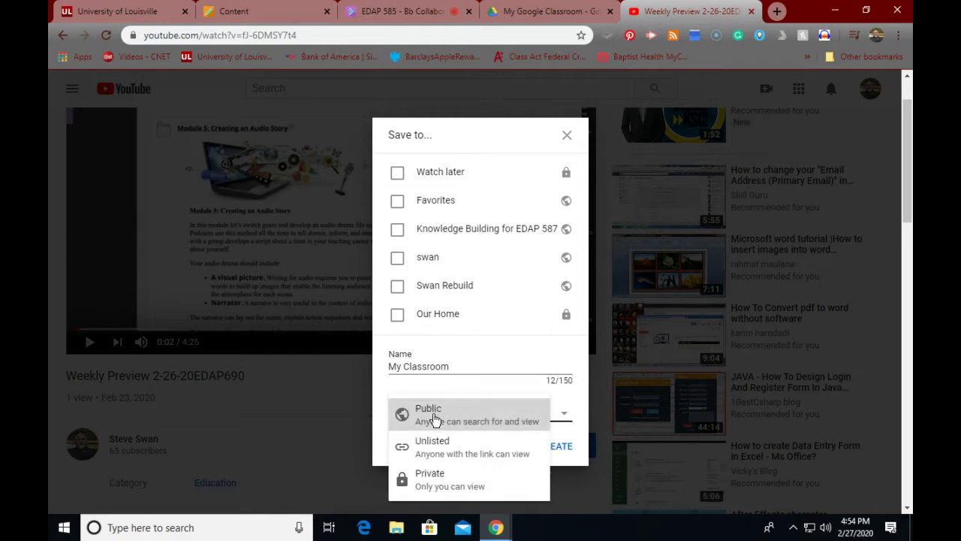
pyautogui.click(446, 454)
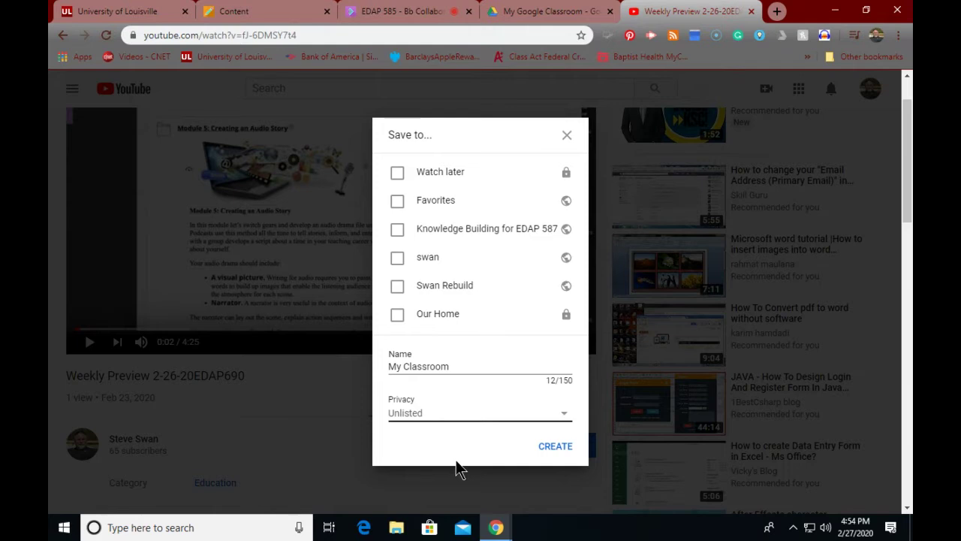
pyautogui.click(436, 411)
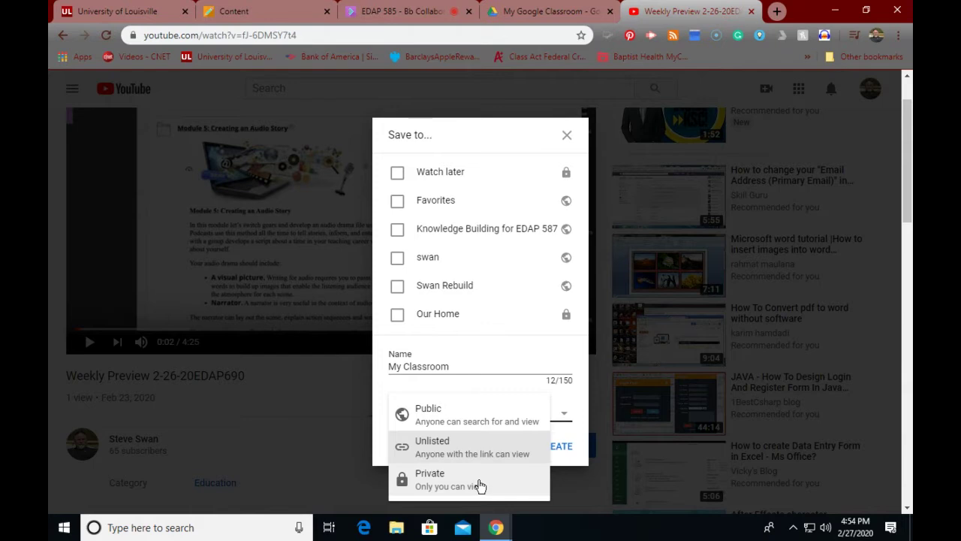
pyautogui.click(454, 449)
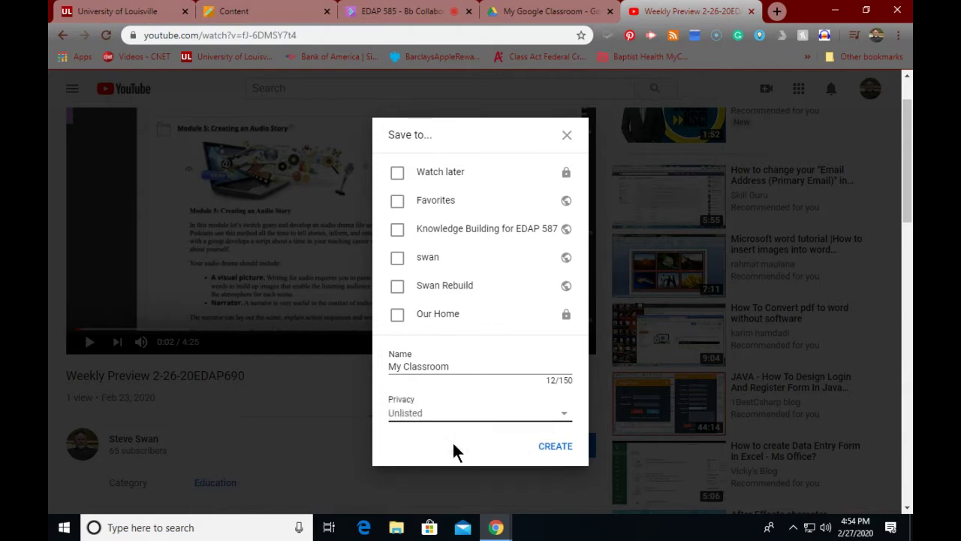
pyautogui.click(559, 451)
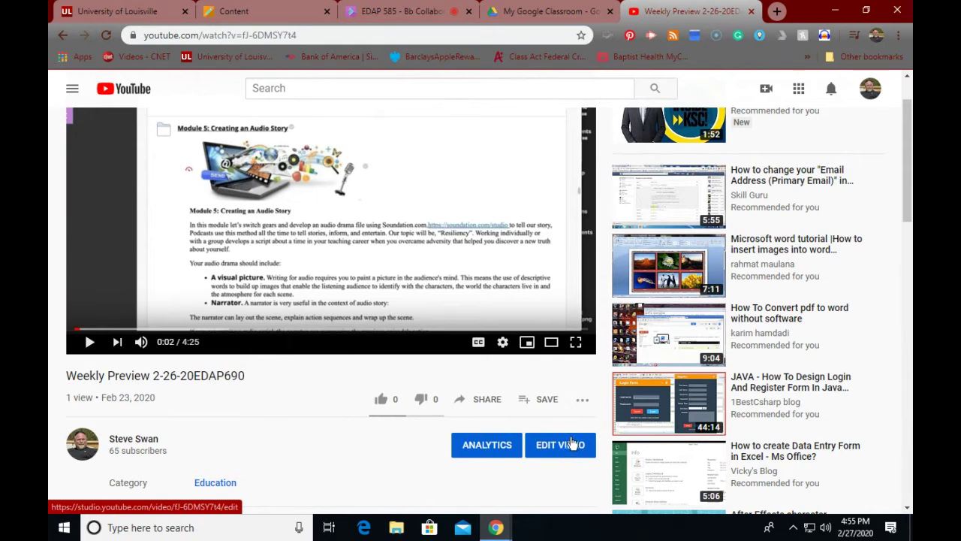
pyautogui.scroll(2, 202, 177)
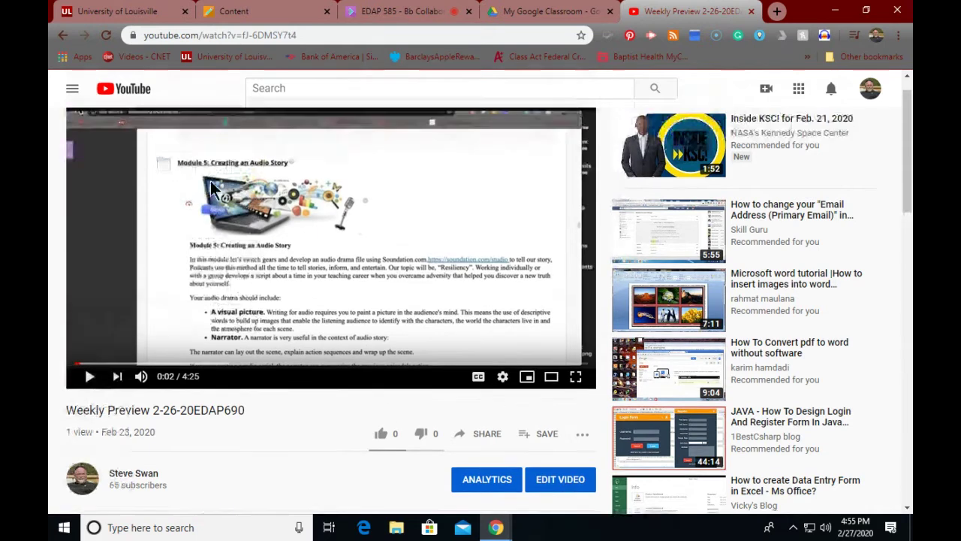
# Step: From the YouTube home page, search for 'Planets' and browse the results
pyautogui.click(128, 88)
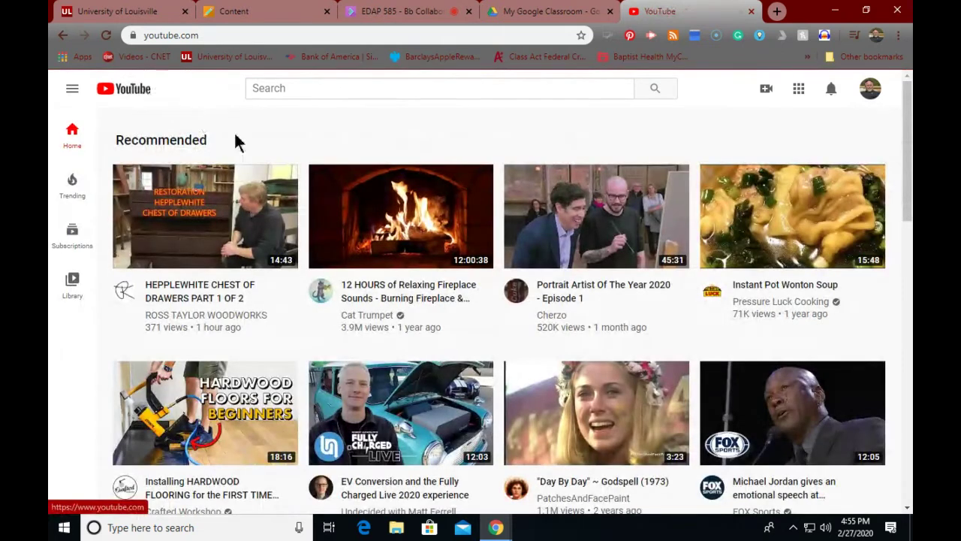
pyautogui.click(336, 92)
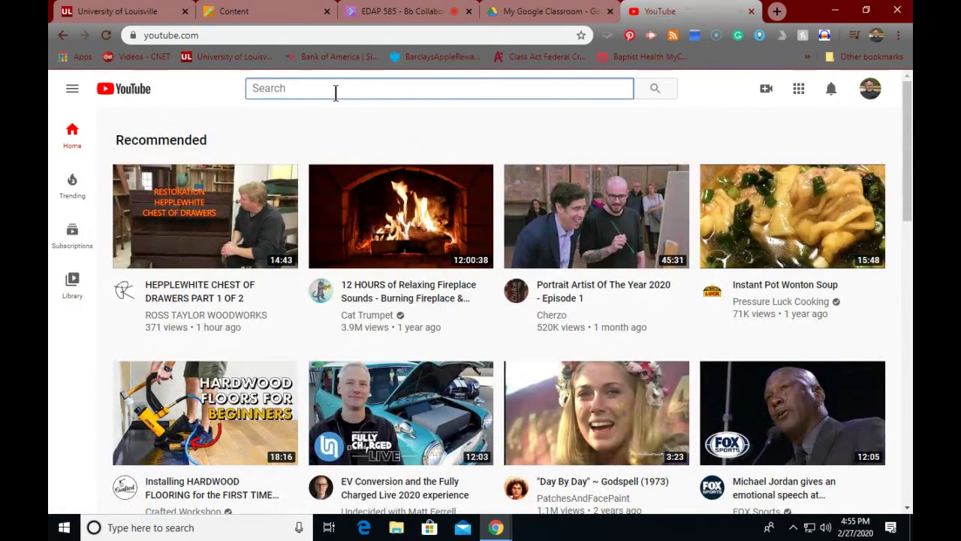
pyautogui.write('P')
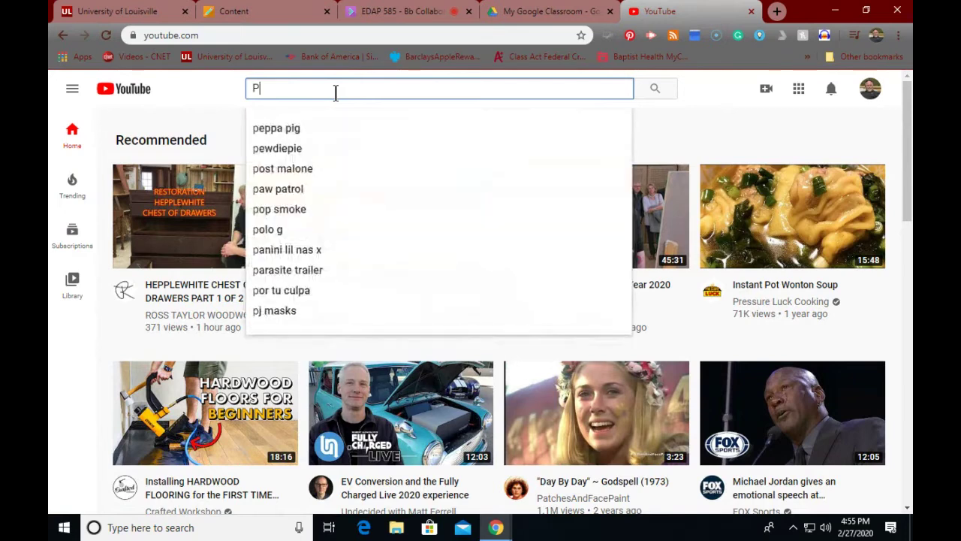
pyautogui.write('lanet')
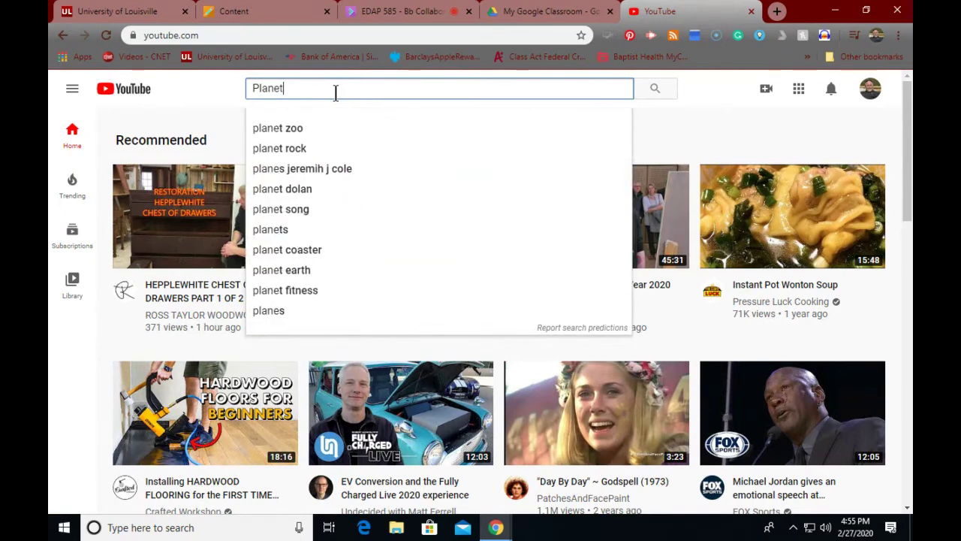
pyautogui.write('s')
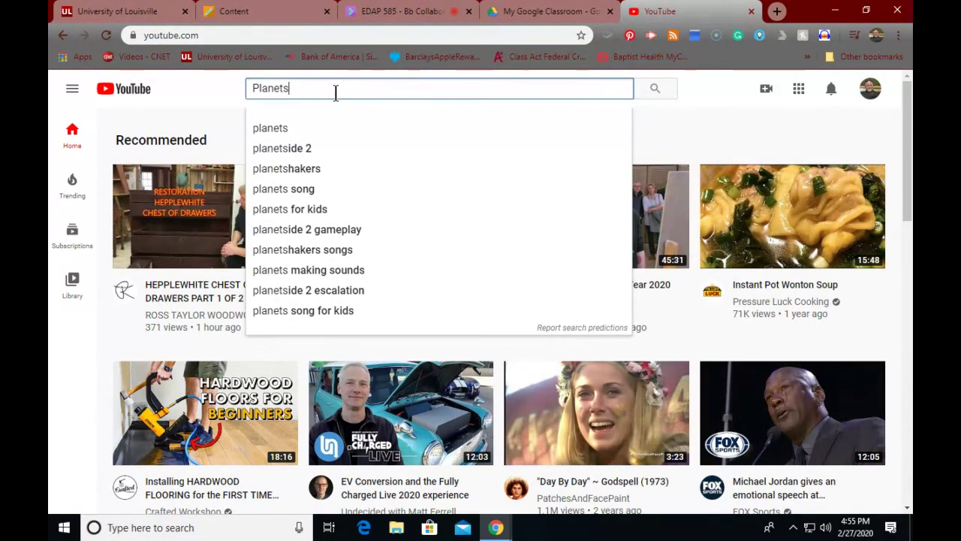
pyautogui.click(268, 128)
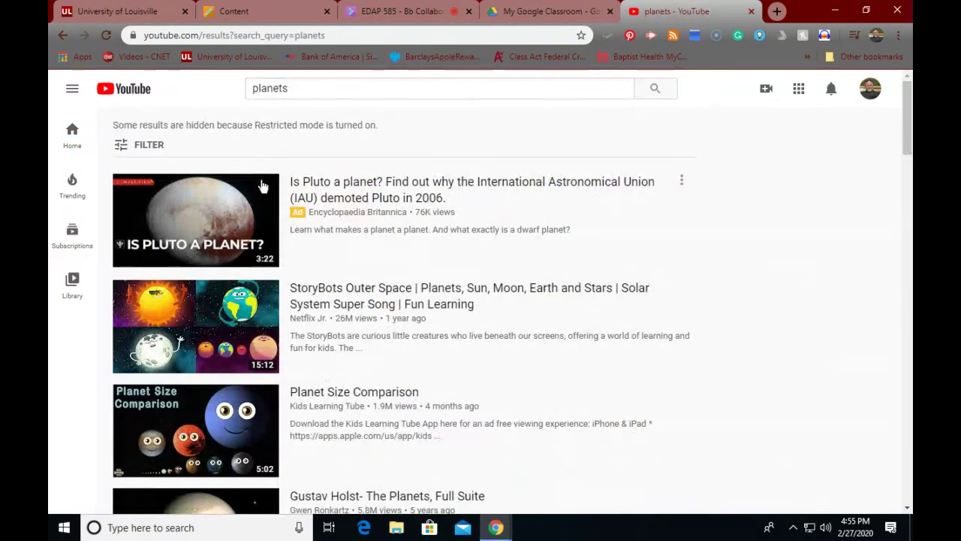
pyautogui.scroll(-5, 309, 246)
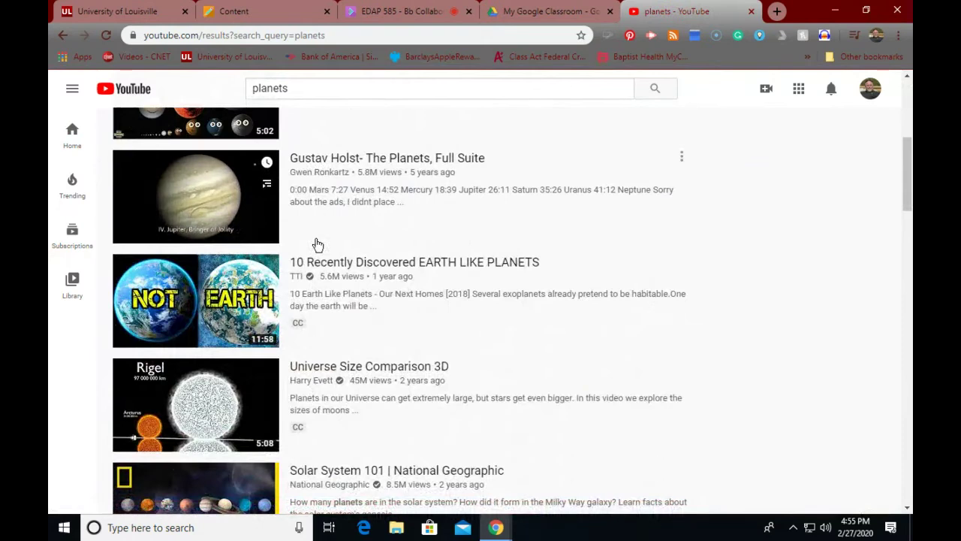
pyautogui.scroll(-3, 318, 245)
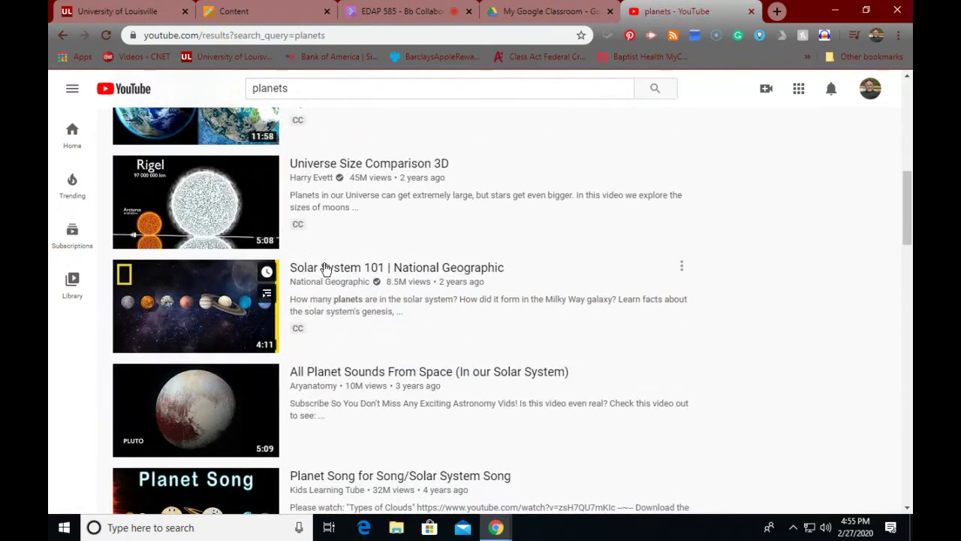
# Step: Save the Solar System 101 | National Geographic video to the My Classroom playlist
pyautogui.click(328, 275)
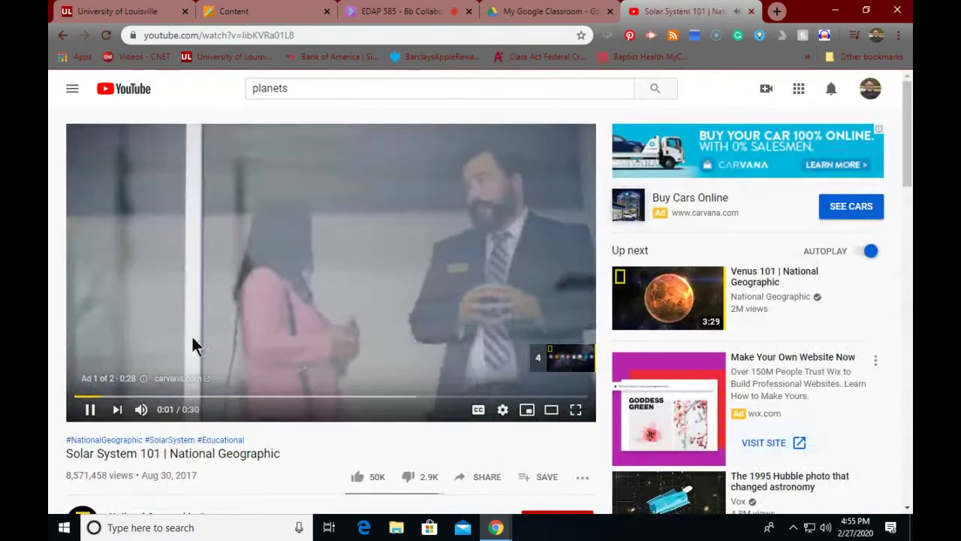
pyautogui.click(89, 409)
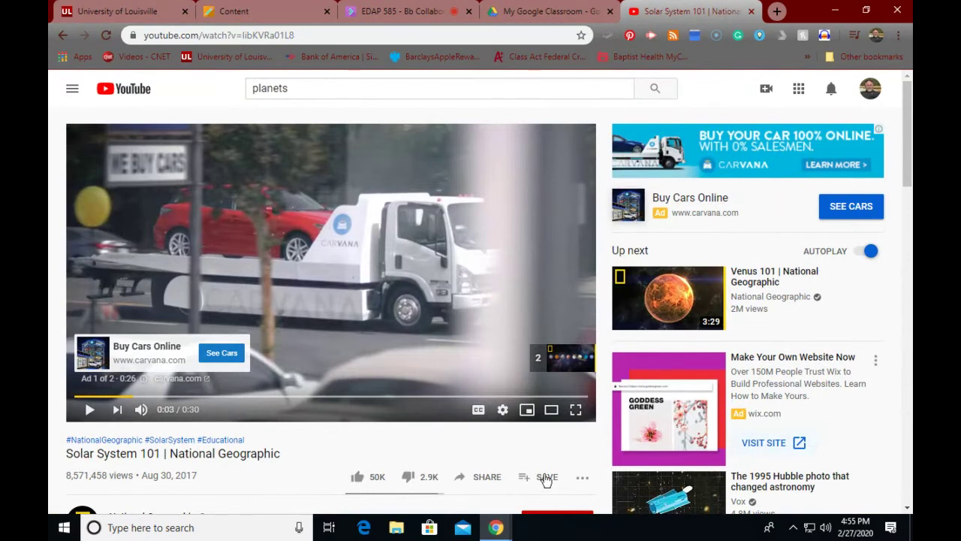
pyautogui.click(546, 479)
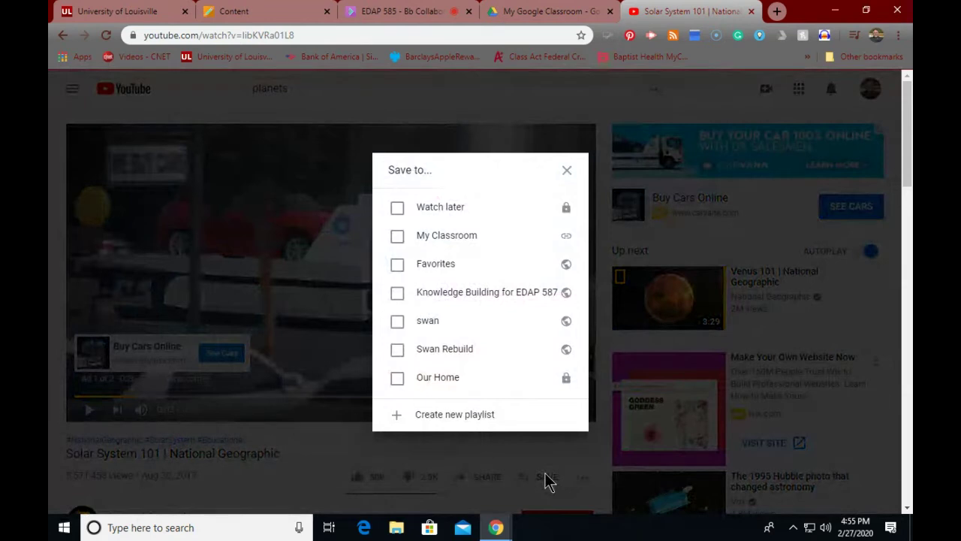
pyautogui.click(398, 237)
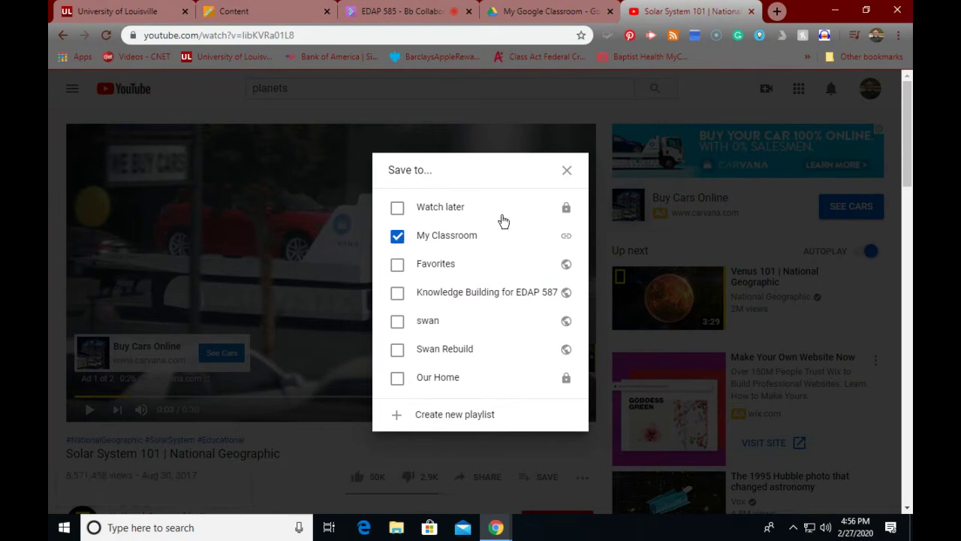
pyautogui.click(566, 171)
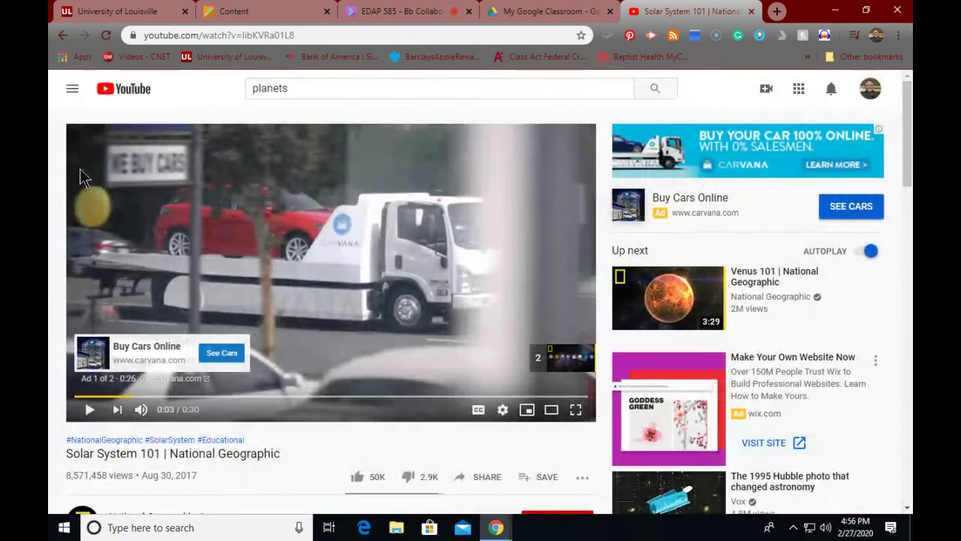
# Step: Return to the results, search for 'planet song' instead, and open the Planets Song video
pyautogui.click(63, 37)
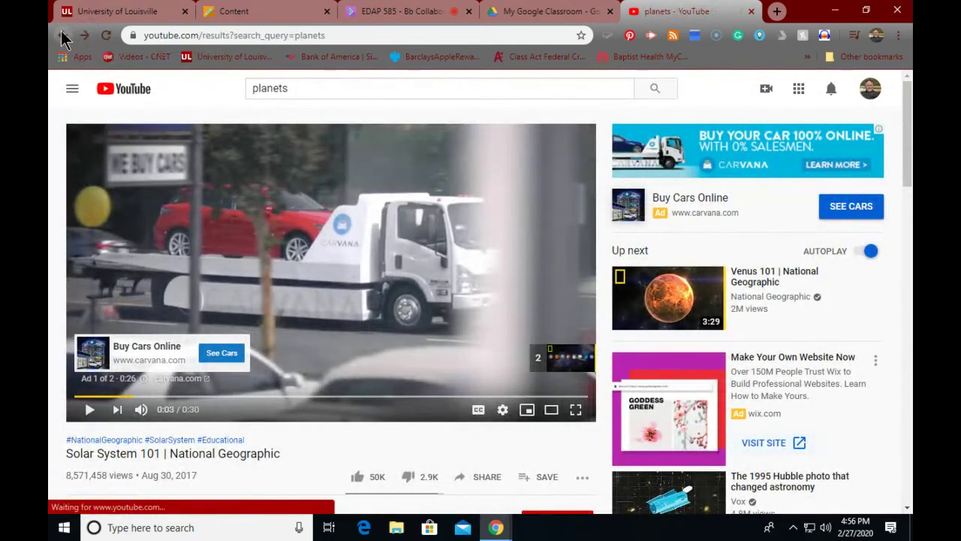
pyautogui.scroll(10, 232, 217)
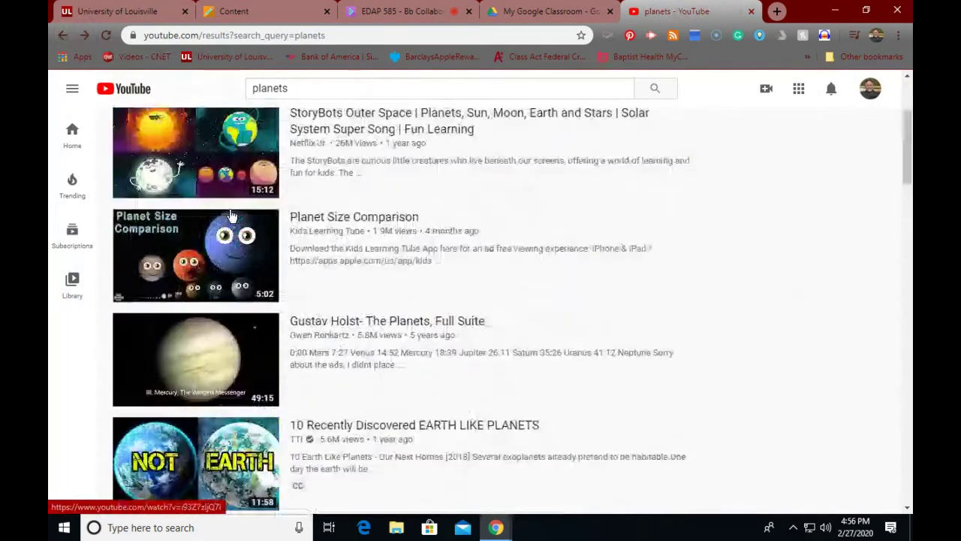
pyautogui.click(325, 90)
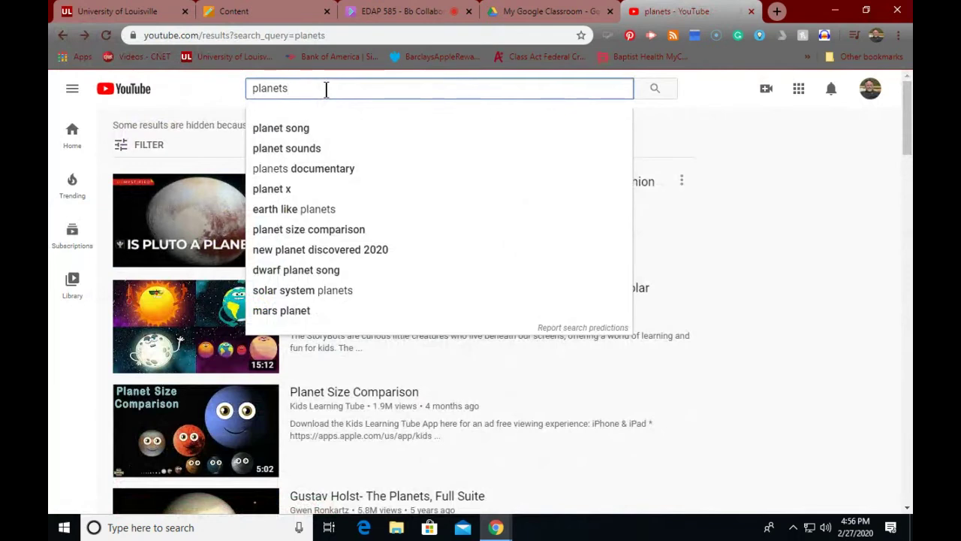
pyautogui.click(289, 129)
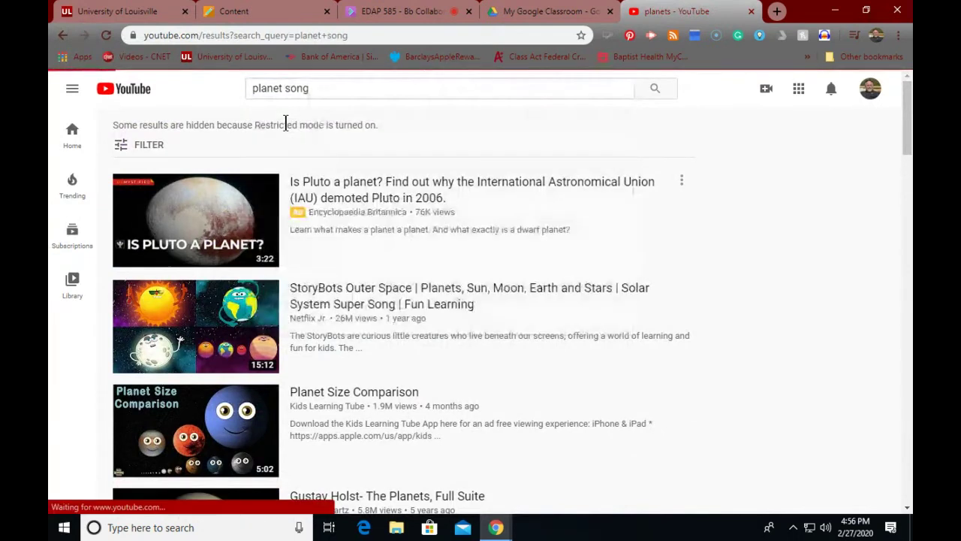
pyautogui.moveTo(375, 231)
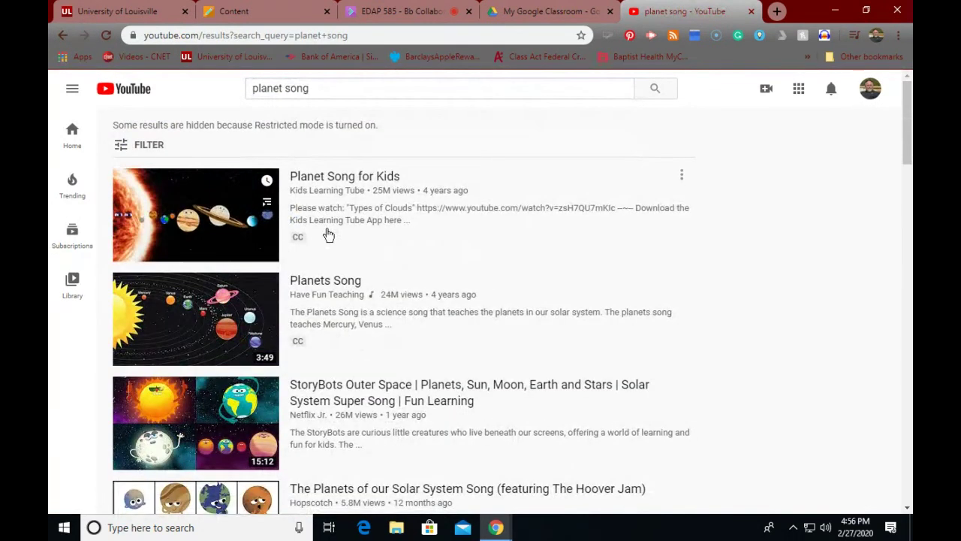
pyautogui.click(314, 281)
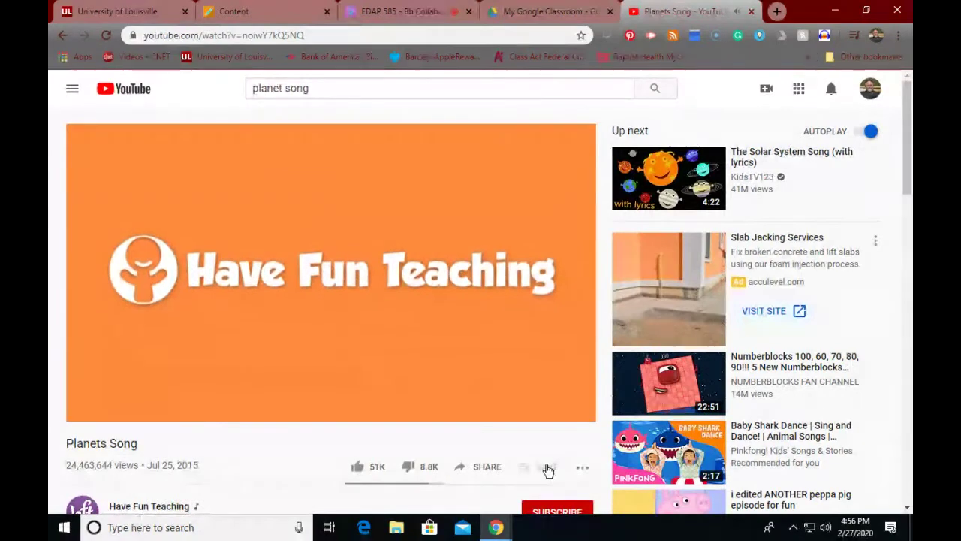
# Step: Pause Planets Song, check its save and share options, and return to the planet song results
pyautogui.click(548, 471)
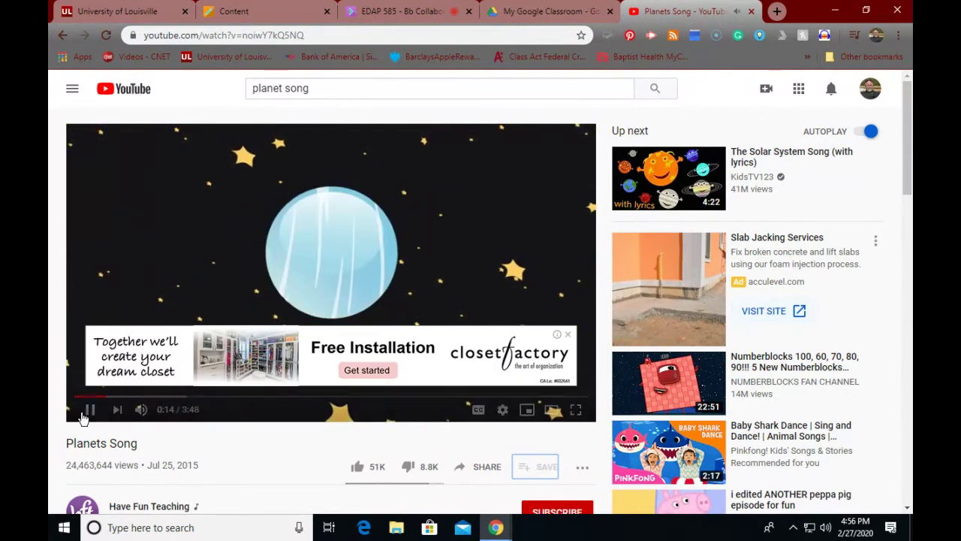
pyautogui.click(93, 412)
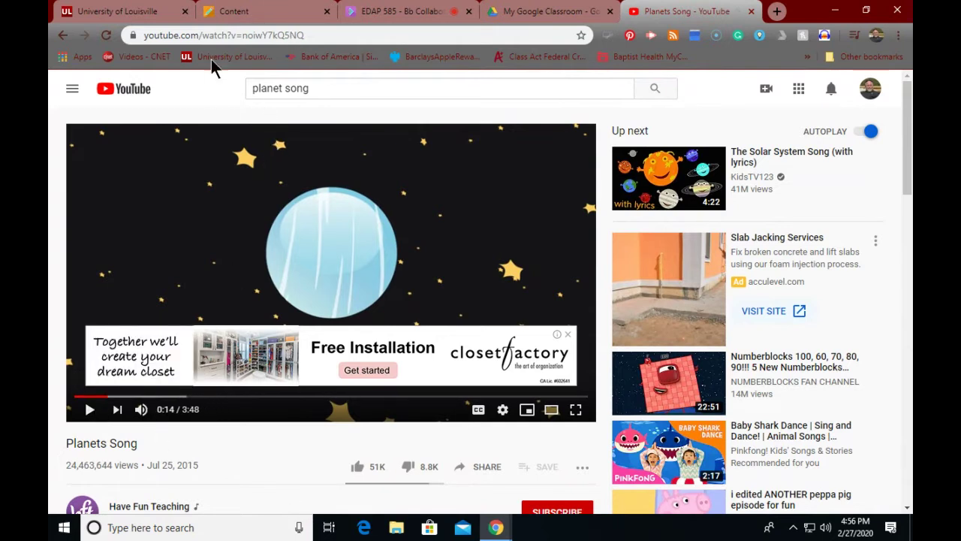
pyautogui.click(323, 30)
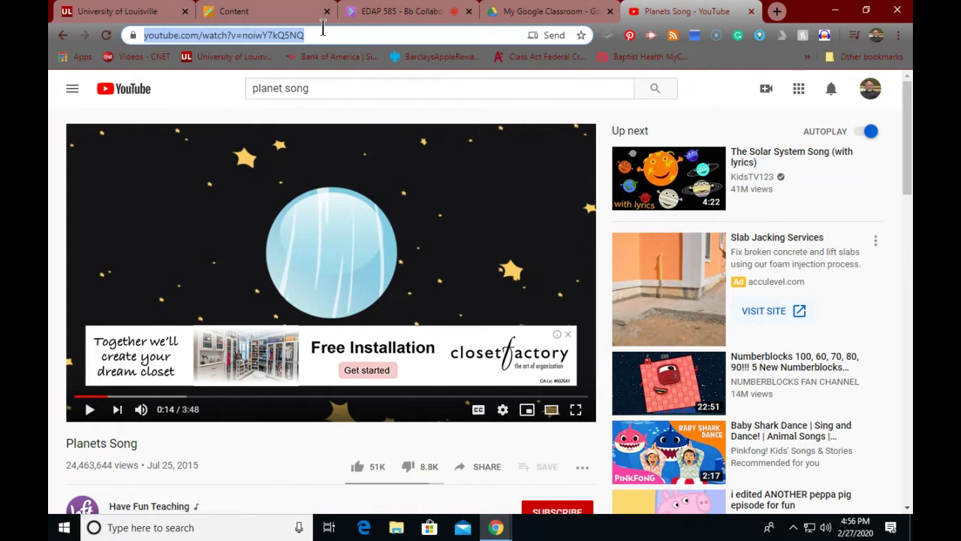
pyautogui.click(485, 466)
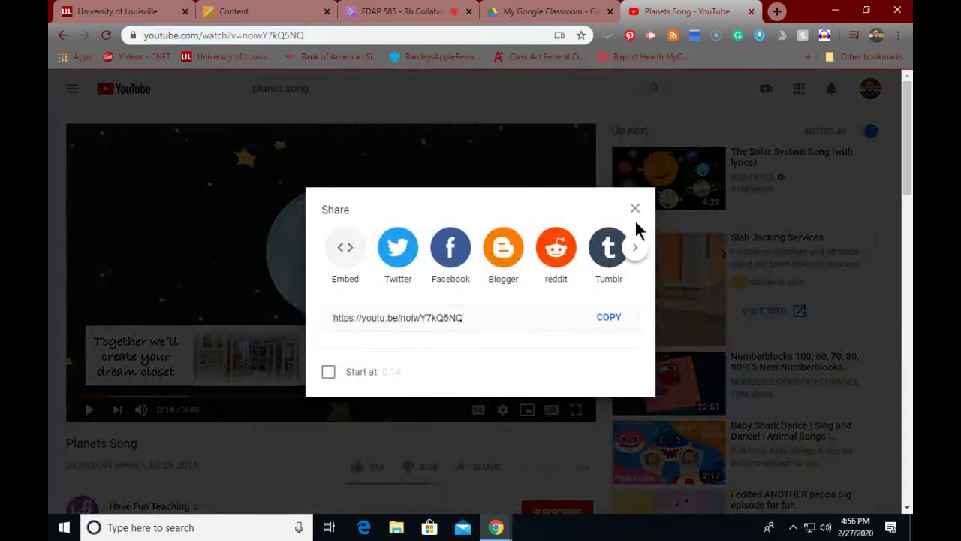
pyautogui.click(634, 209)
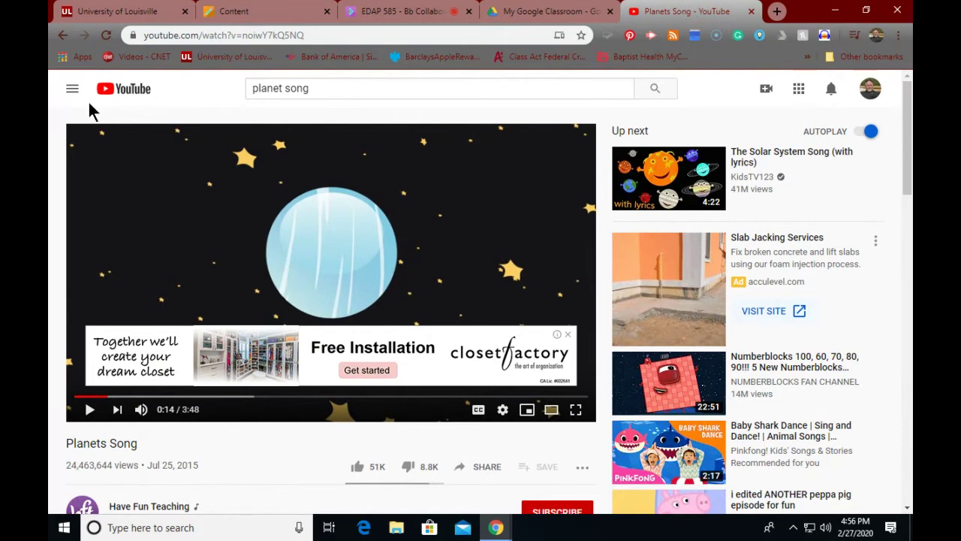
pyautogui.click(63, 35)
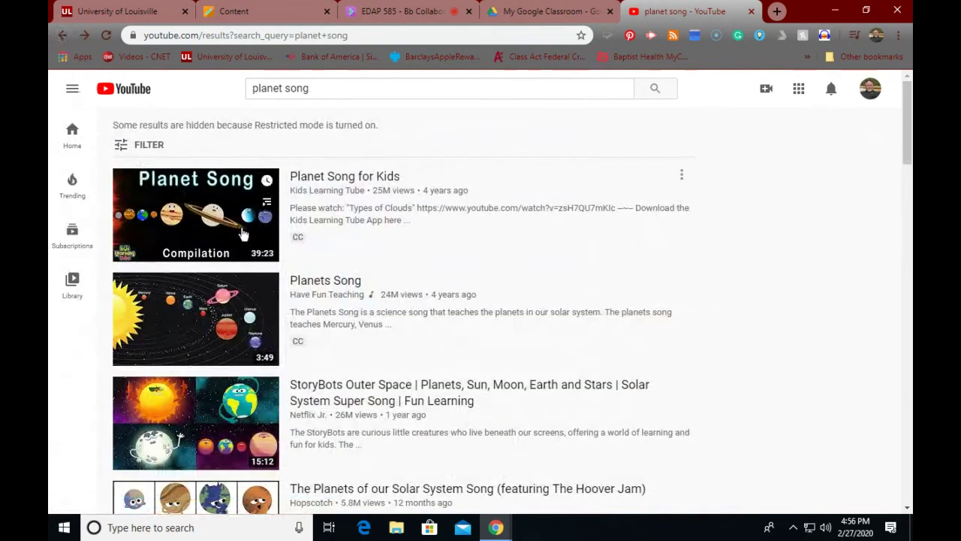
# Step: Open the 'Mix - Planet Song for Kids' video and show its share link
pyautogui.scroll(-5, 241, 235)
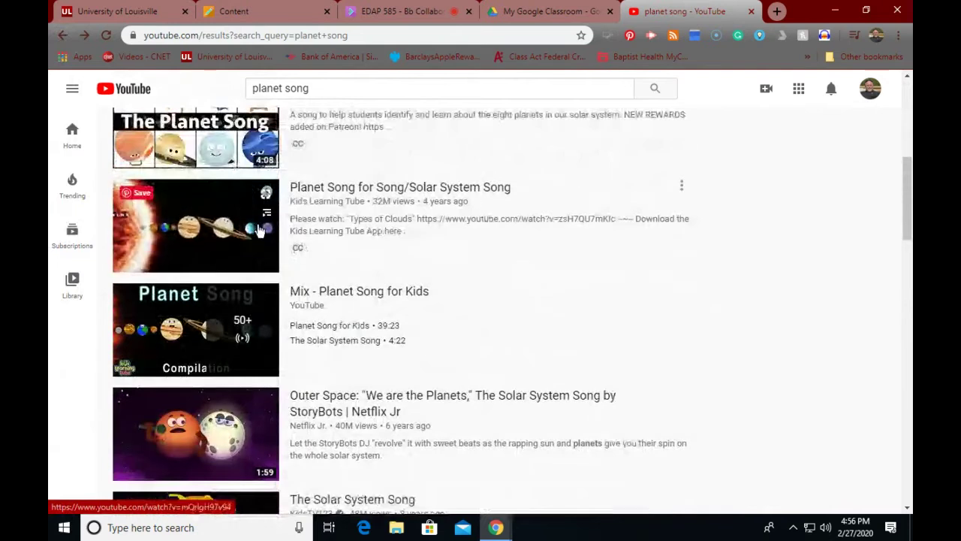
pyautogui.scroll(-3, 258, 231)
pyautogui.scroll(1, 245, 238)
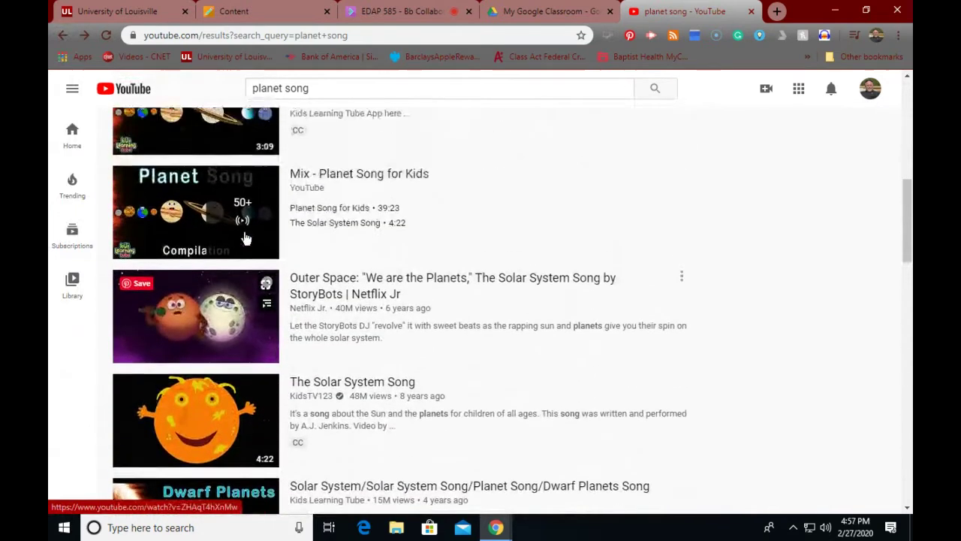
pyautogui.scroll(1, 248, 240)
pyautogui.click(333, 227)
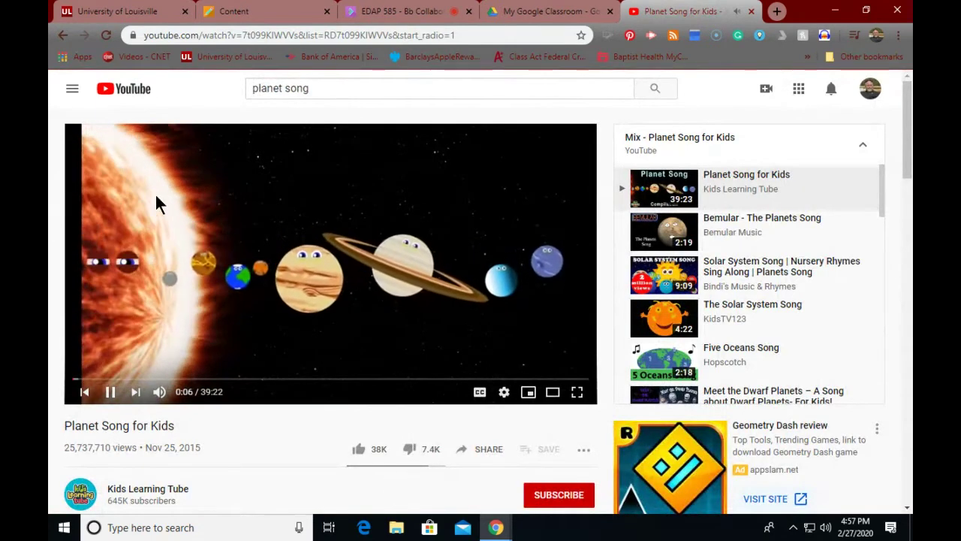
pyautogui.click(479, 449)
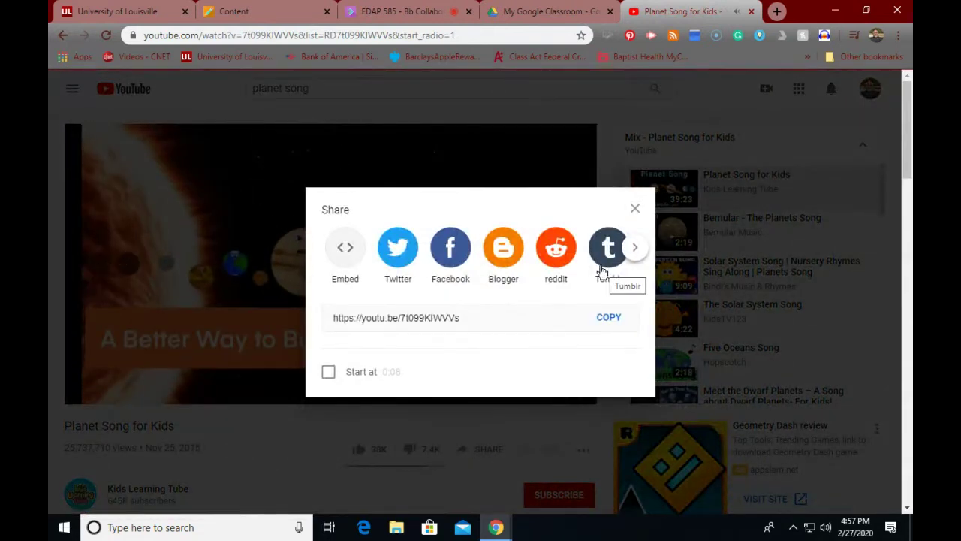
# Step: Browse the share destinations, close the Share dialog, and pause Planet Song for Kids at 0:22
pyautogui.click(635, 253)
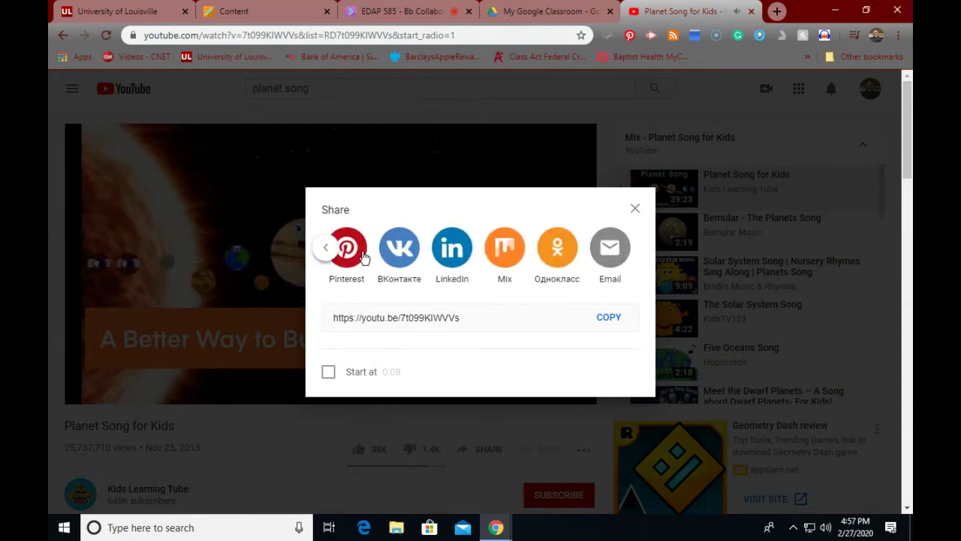
pyautogui.click(323, 248)
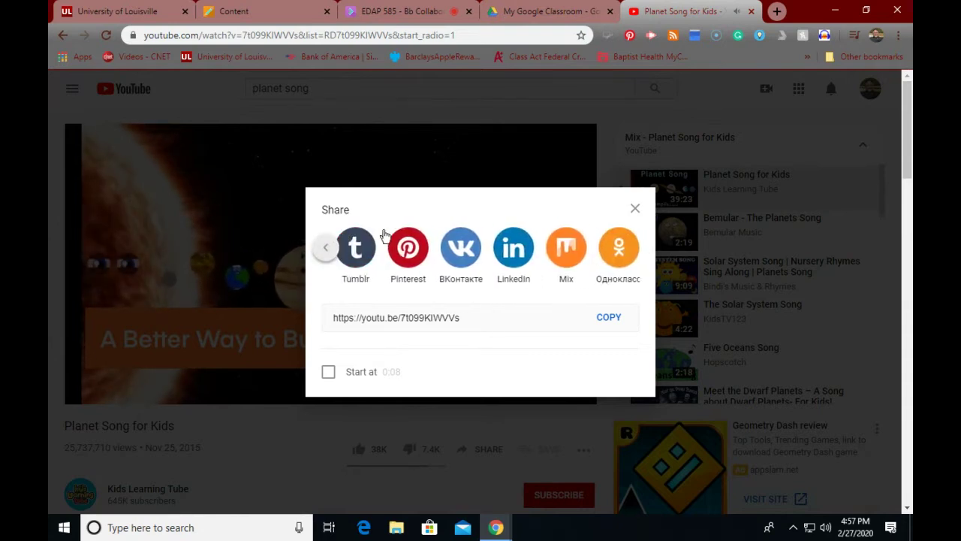
pyautogui.click(635, 208)
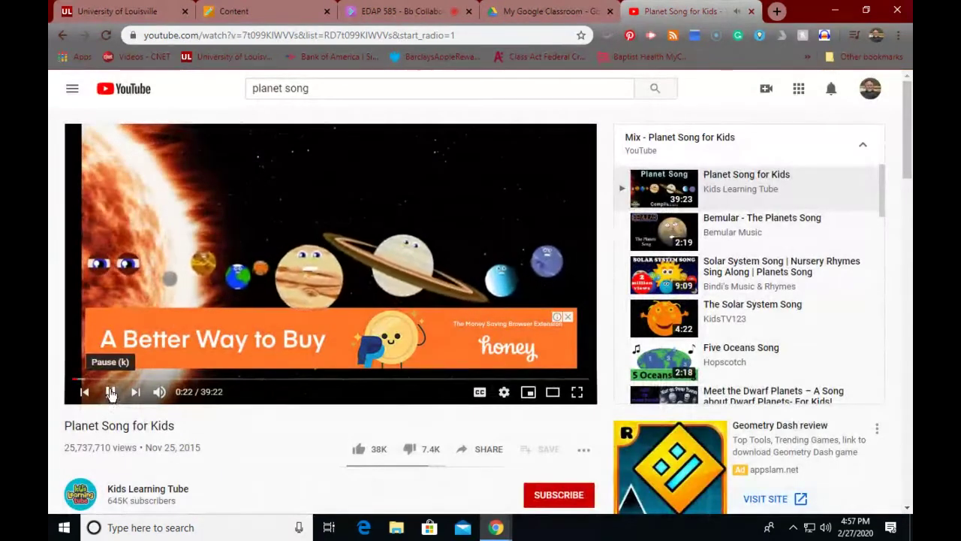
pyautogui.click(112, 391)
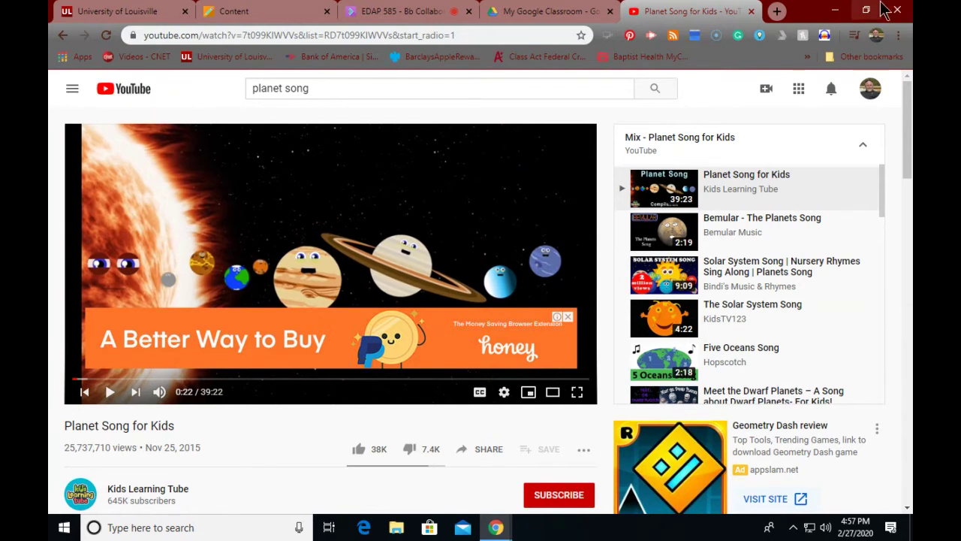
# Step: Sign out of the Google account and load youtube again from the address bar
pyautogui.click(871, 88)
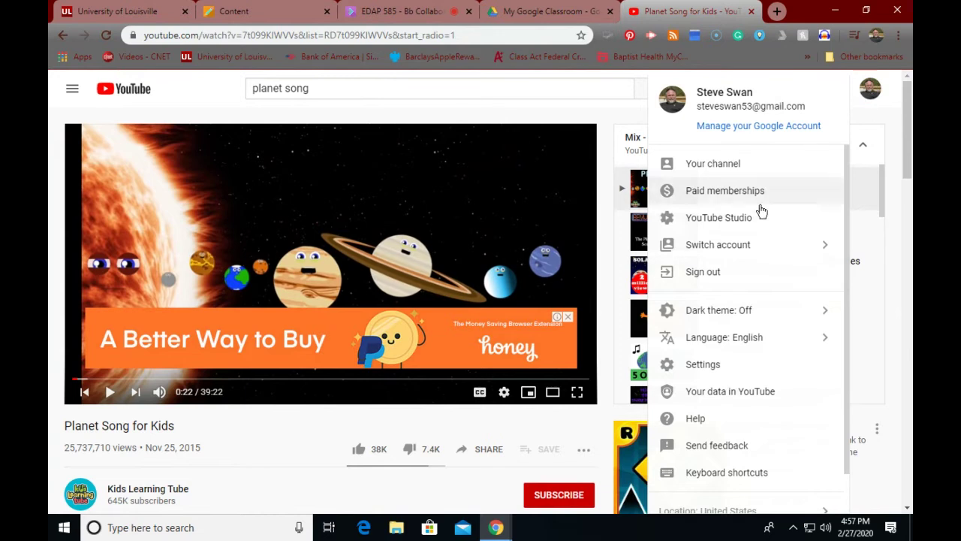
pyautogui.click(706, 273)
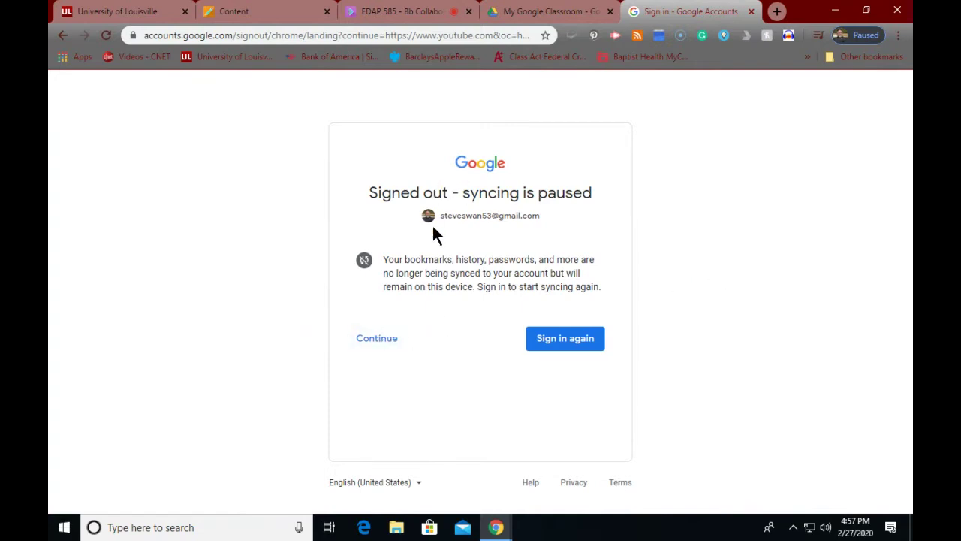
pyautogui.click(404, 34)
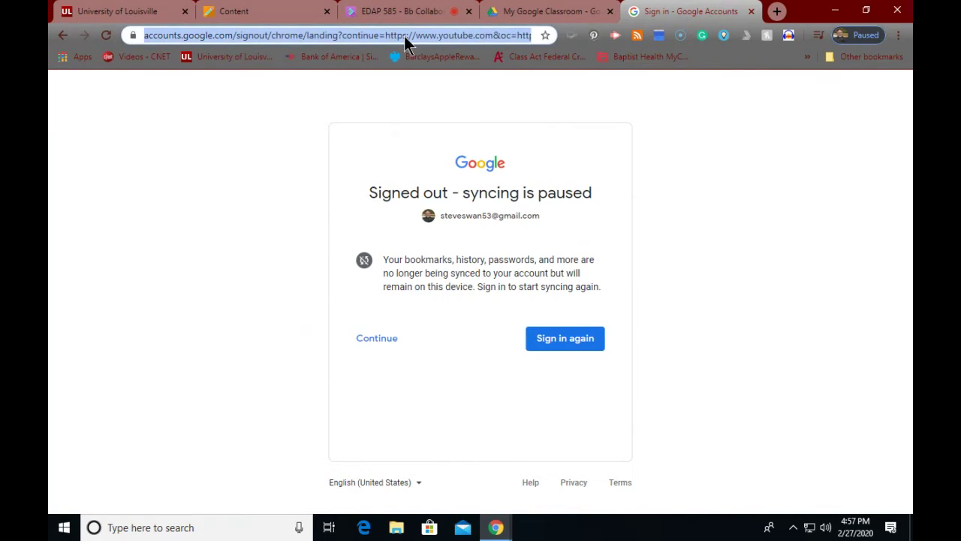
pyautogui.write('youtube')
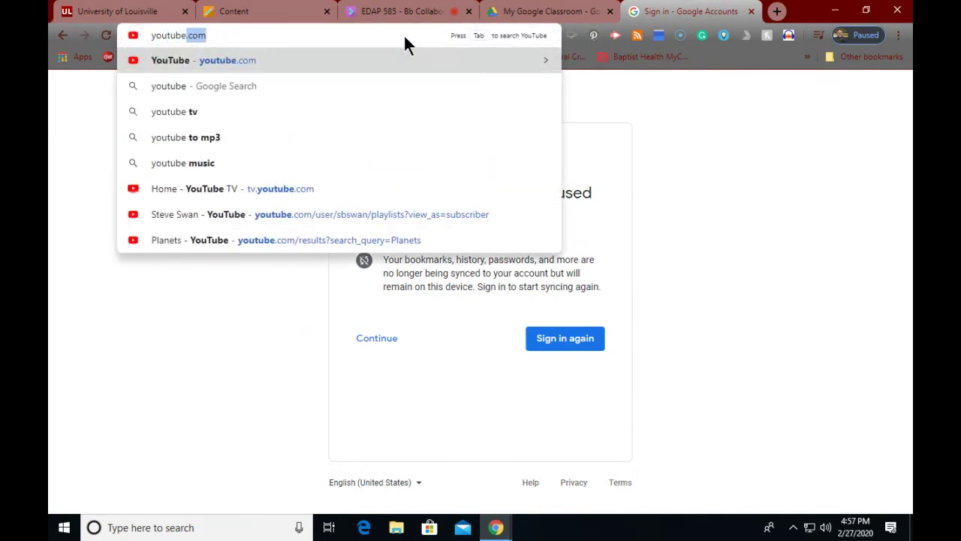
pyautogui.press('Return')
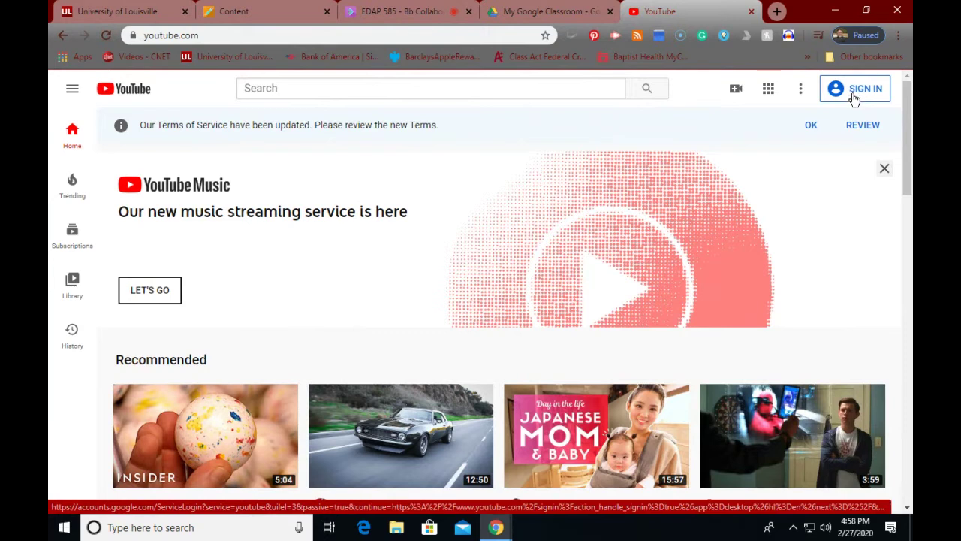
# Step: Sign in with the saved account's password and choose the main personal channel
pyautogui.click(855, 95)
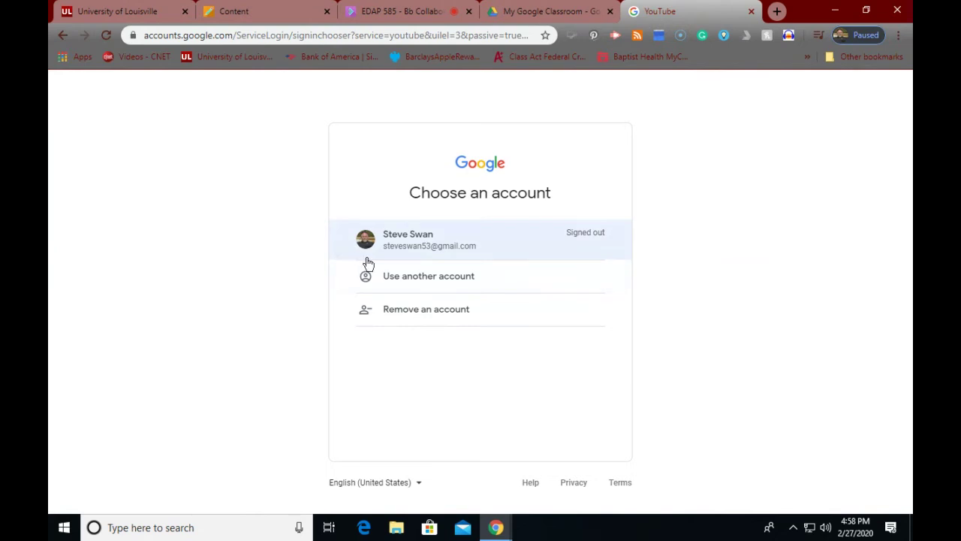
pyautogui.click(406, 247)
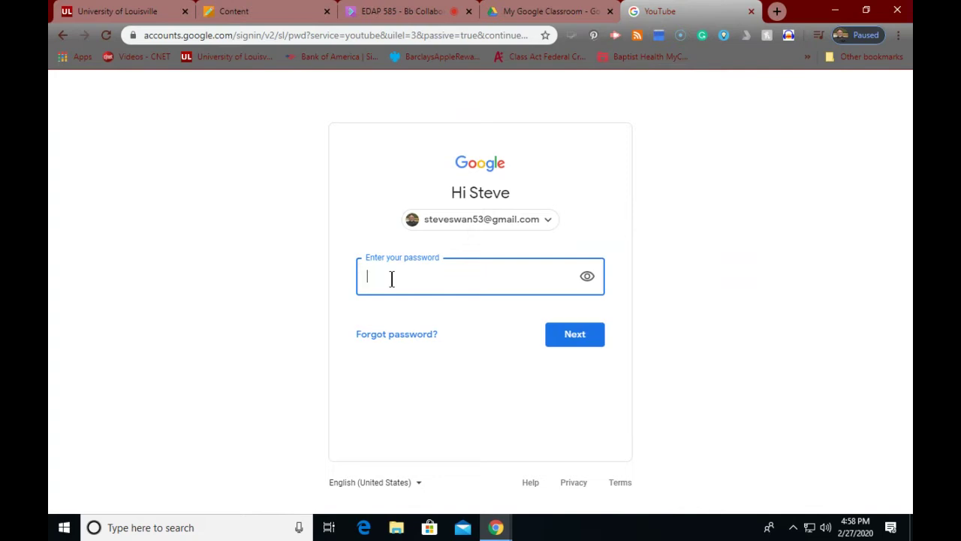
pyautogui.write('••••••••••••')
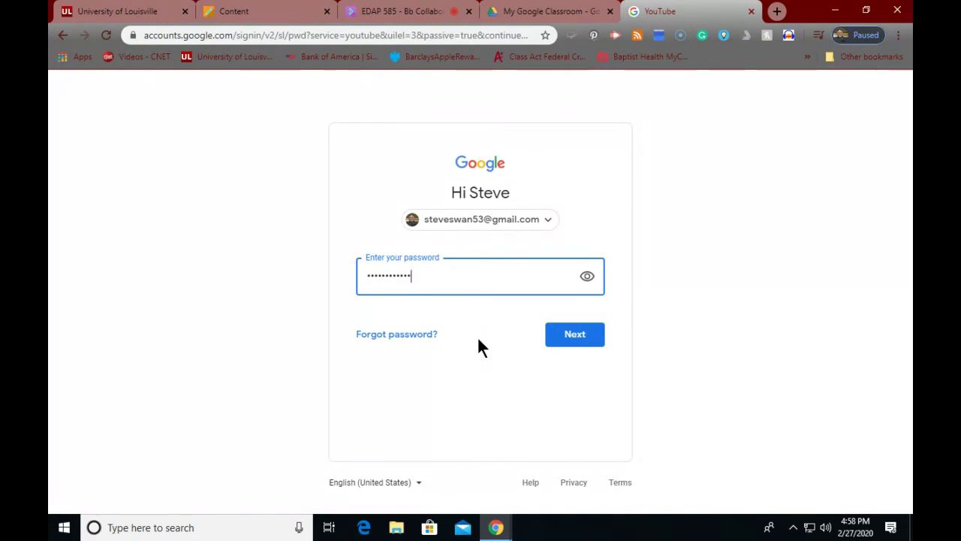
pyautogui.click(573, 337)
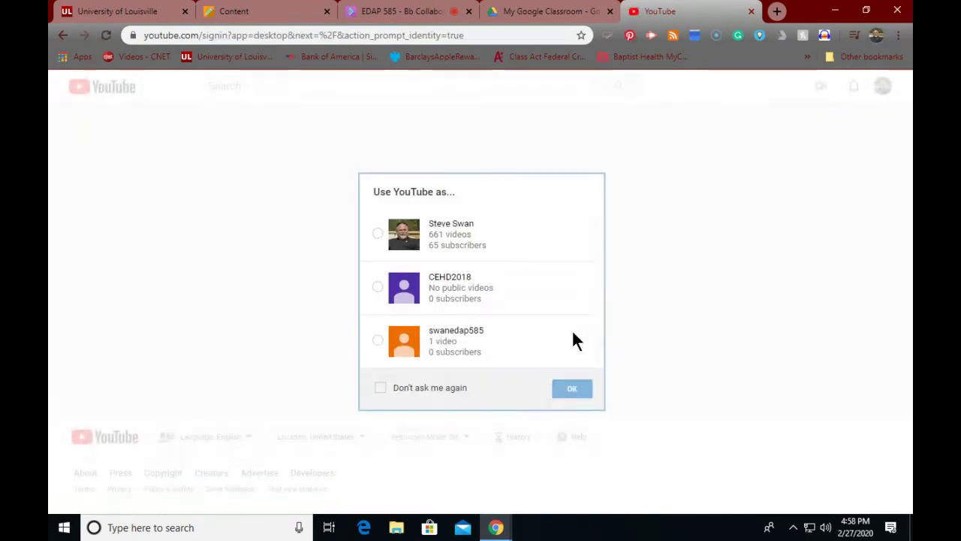
pyautogui.click(377, 235)
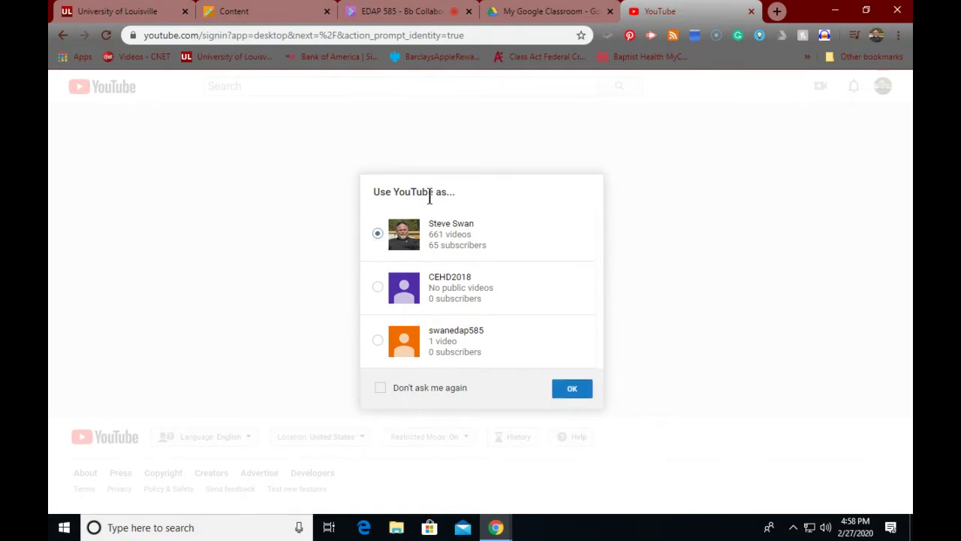
pyautogui.click(573, 391)
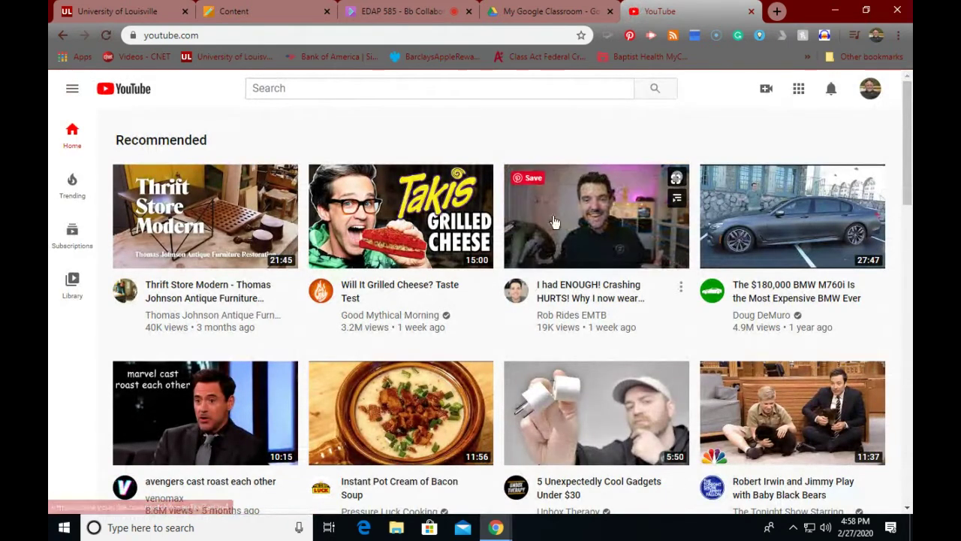
# Step: Go to your channel's Customize Channel page, then open the empty Watch history from the footer
pyautogui.click(871, 88)
pyautogui.click(694, 163)
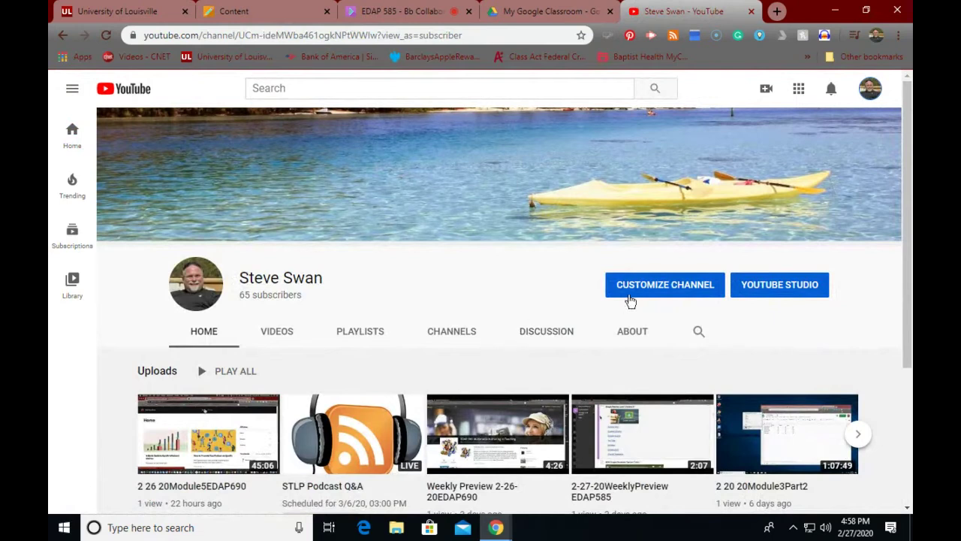
pyautogui.click(655, 285)
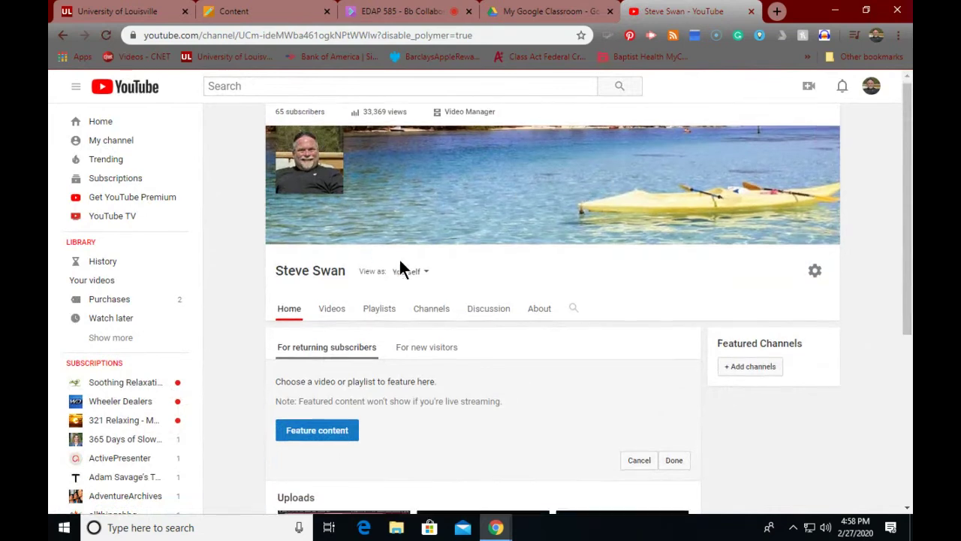
pyautogui.scroll(-2, 399, 258)
pyautogui.scroll(-2, 401, 262)
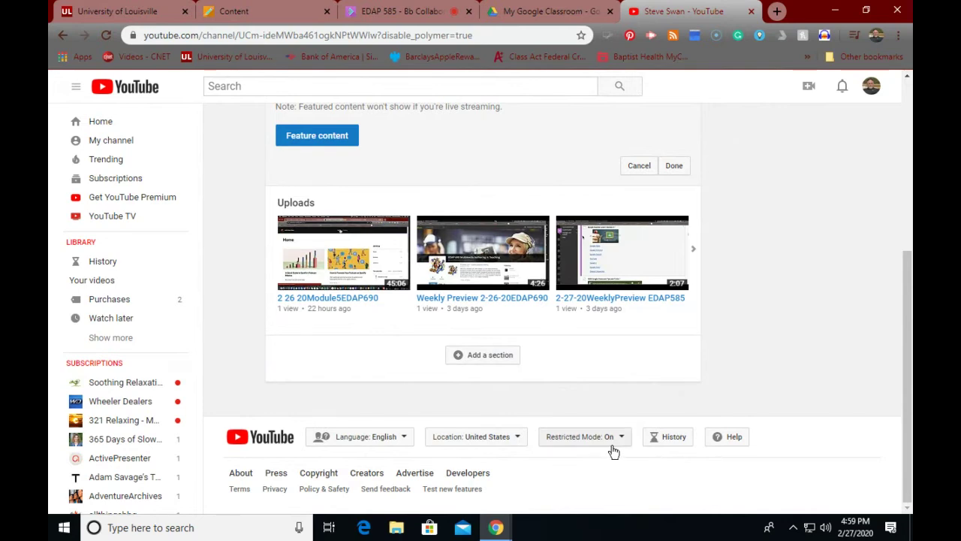
pyautogui.click(678, 443)
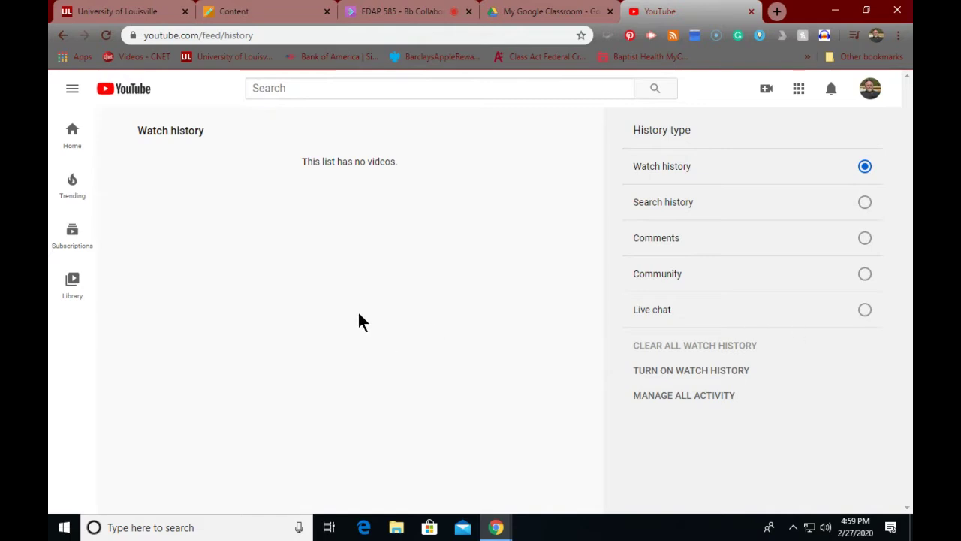
# Step: Close the YouTube tab and move through the Collaborate and Drive tabs to the Blackboard Content page
pyautogui.click(72, 134)
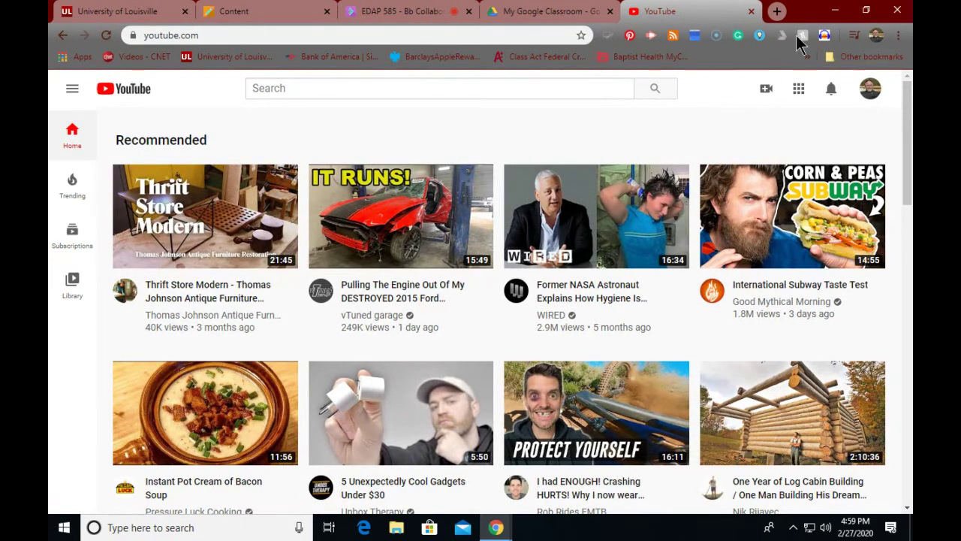
pyautogui.click(749, 11)
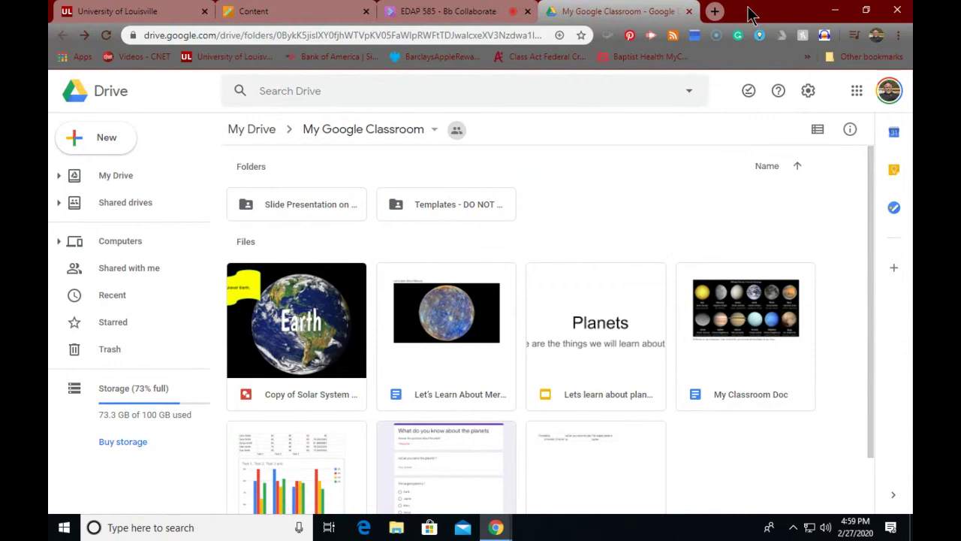
pyautogui.click(399, 11)
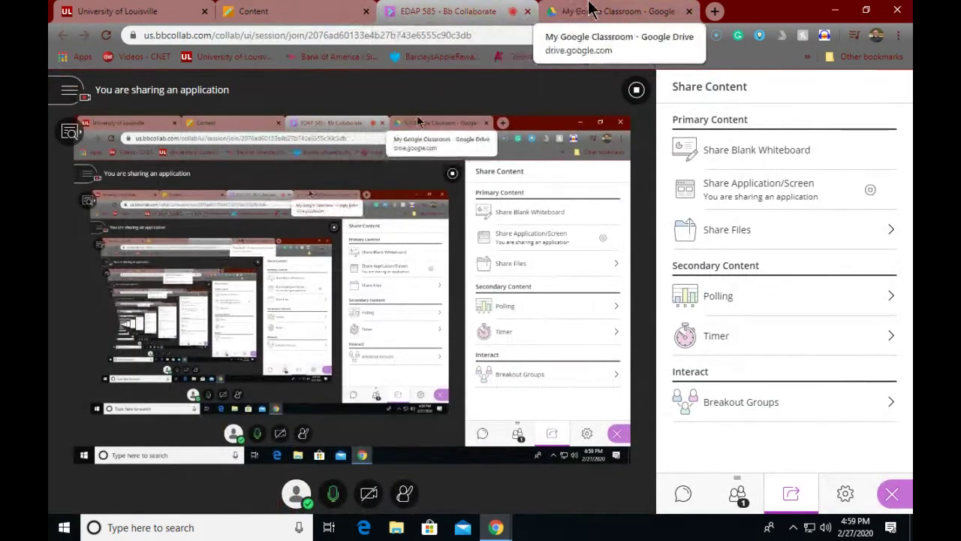
pyautogui.click(591, 11)
pyautogui.click(413, 36)
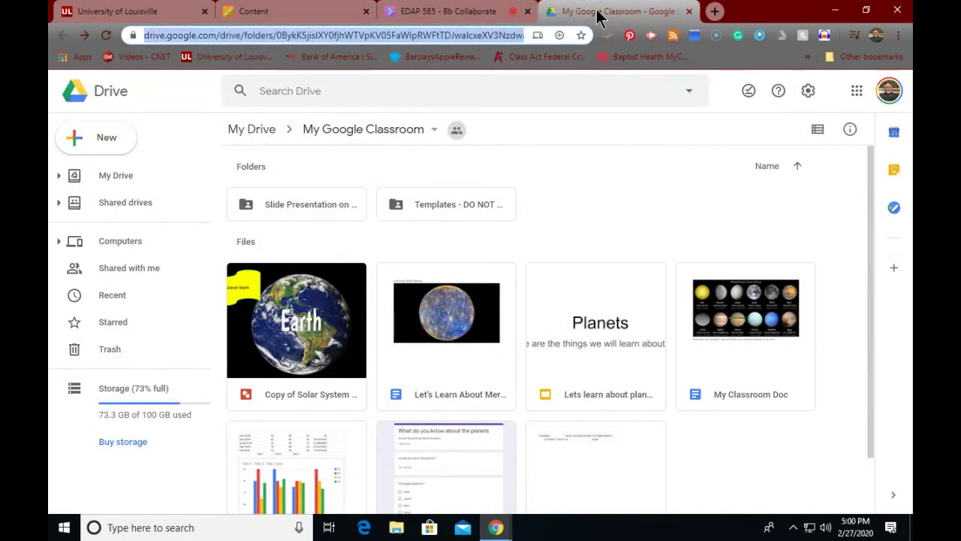
pyautogui.click(259, 13)
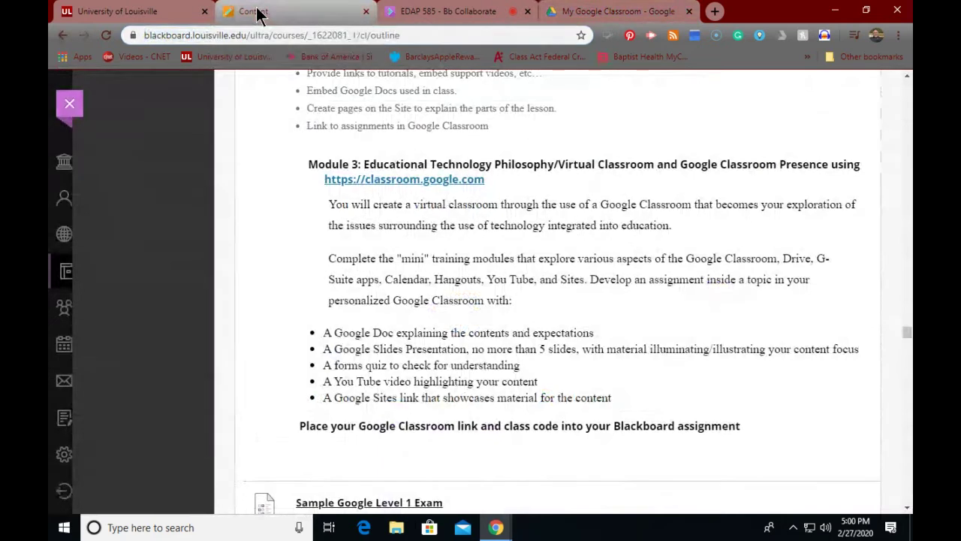
# Step: Scroll the Blackboard course outline to the Google Sites class-website ideas
pyautogui.scroll(-2, 281, 156)
pyautogui.scroll(5, 281, 157)
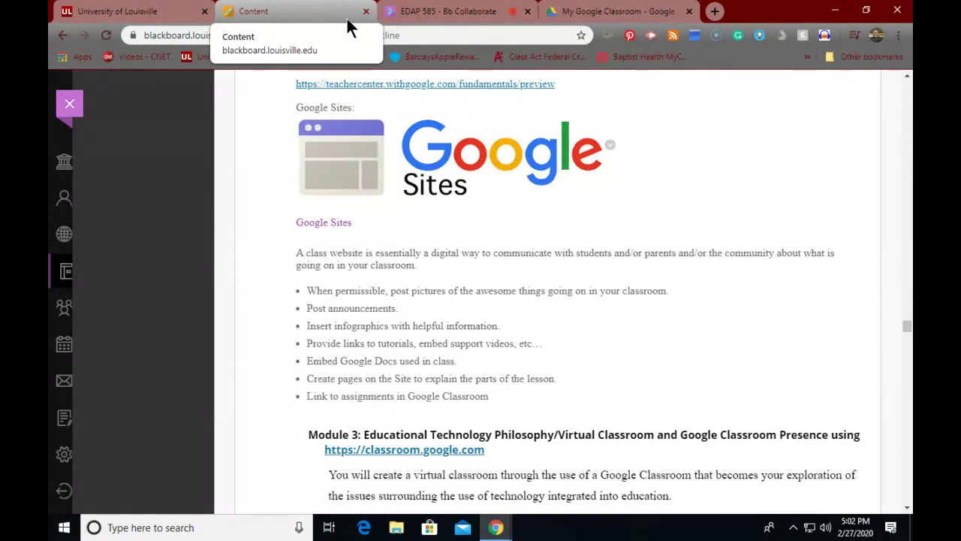
# Step: Return to the My Google Classroom Drive folder and bring up the New menu
pyautogui.click(586, 14)
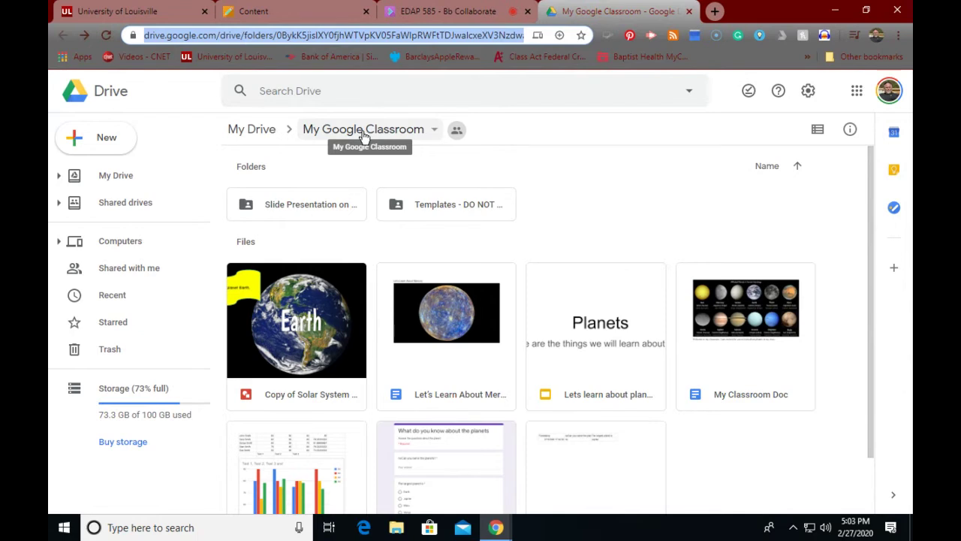
pyautogui.click(98, 143)
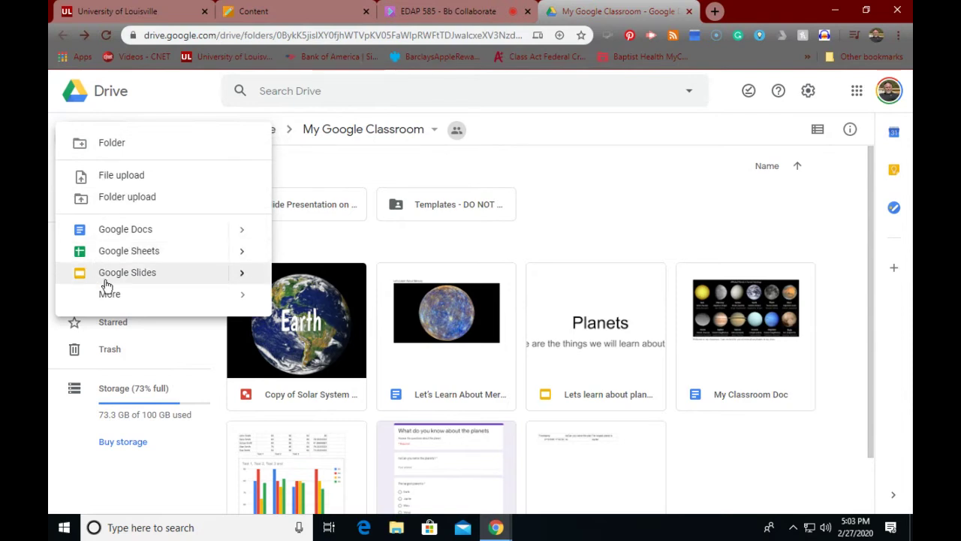
# Step: Create a new Google Sites site from More, keeping the shared folder's permissions
pyautogui.moveTo(109, 294)
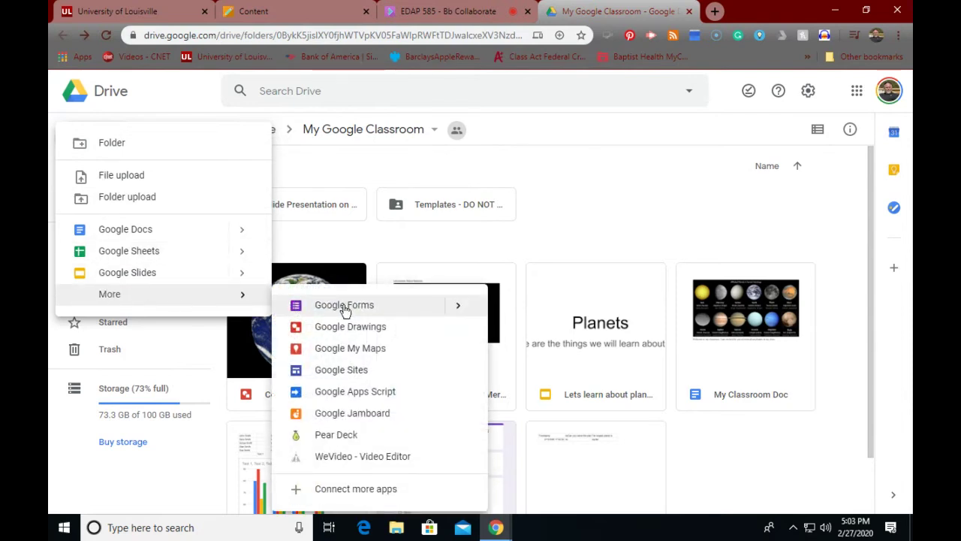
pyautogui.click(363, 374)
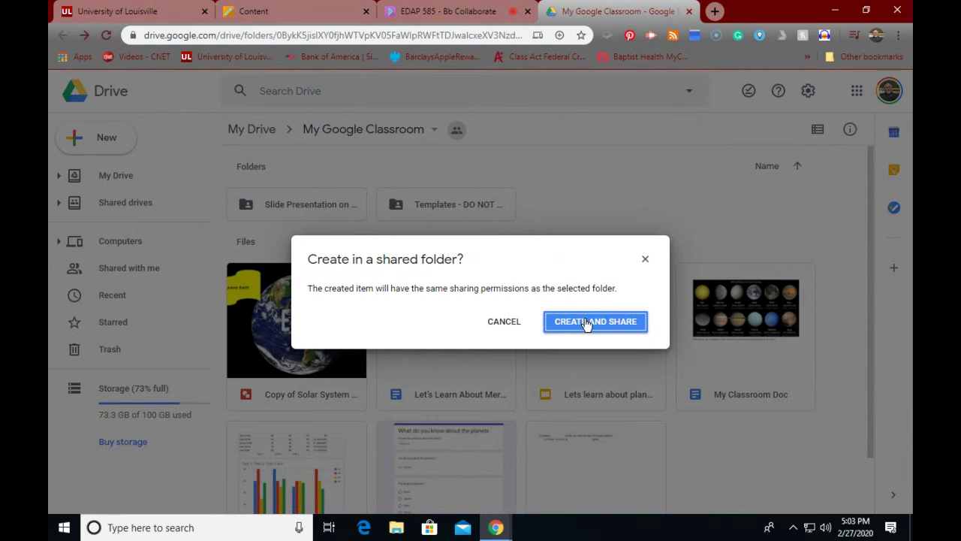
pyautogui.click(586, 323)
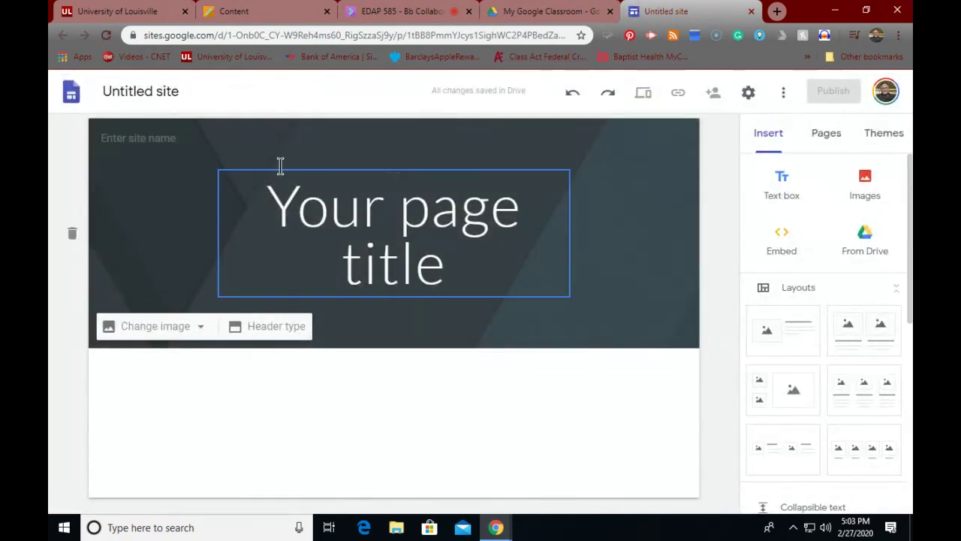
# Step: Rename the untitled site to PLANETS so the header name also reads PLANETS
pyautogui.click(200, 87)
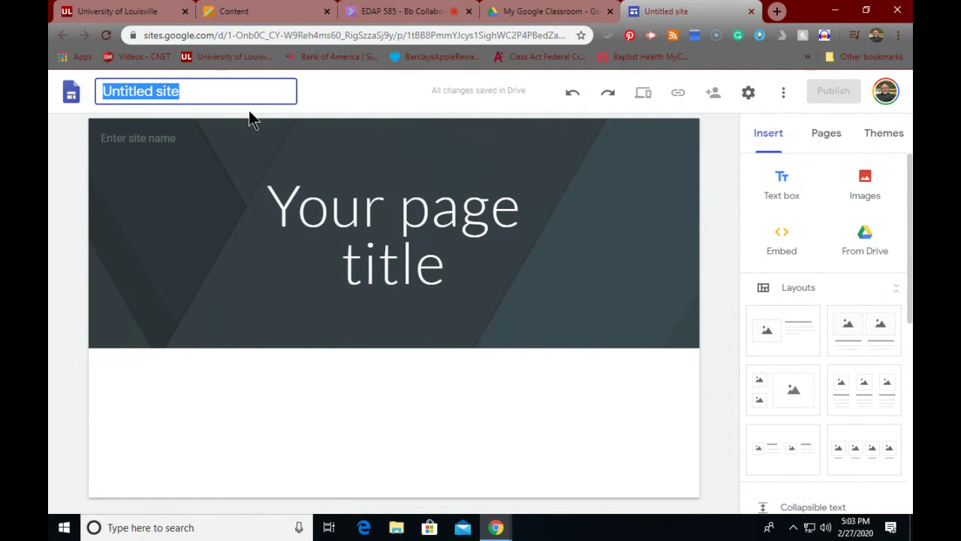
pyautogui.write('PLANE')
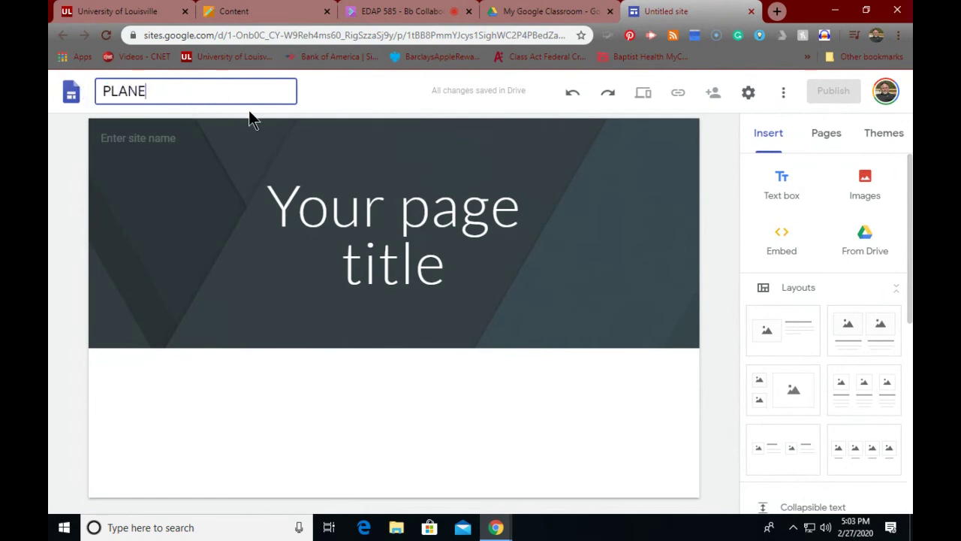
pyautogui.write('TS')
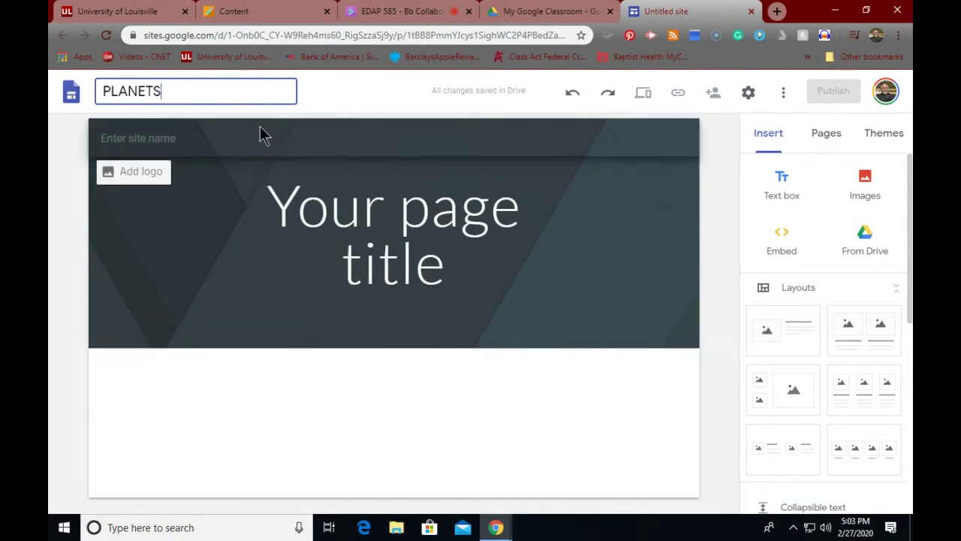
pyautogui.click(231, 148)
pyautogui.doubleClick(231, 148)
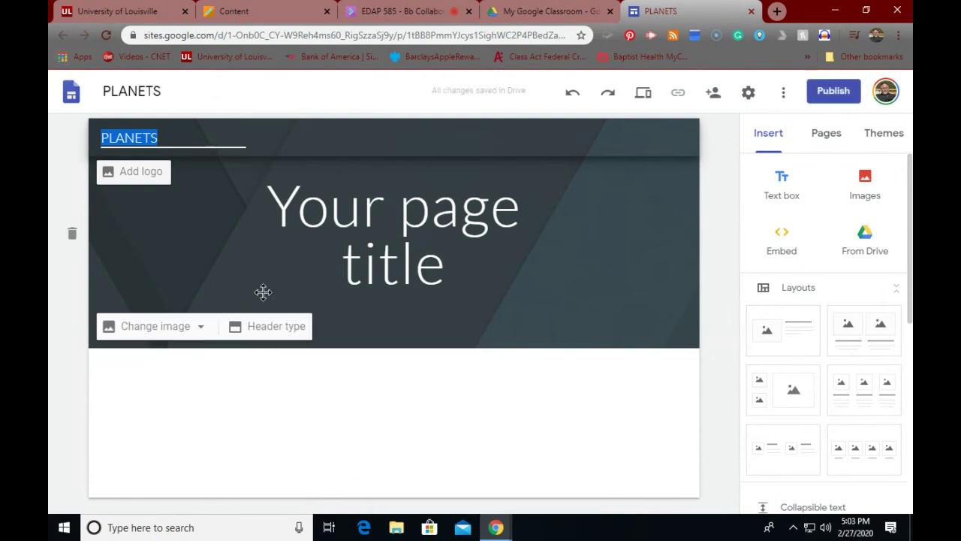
# Step: Bring up Settings > Brand images via Add logo, cancelling the logo file picker
pyautogui.click(123, 175)
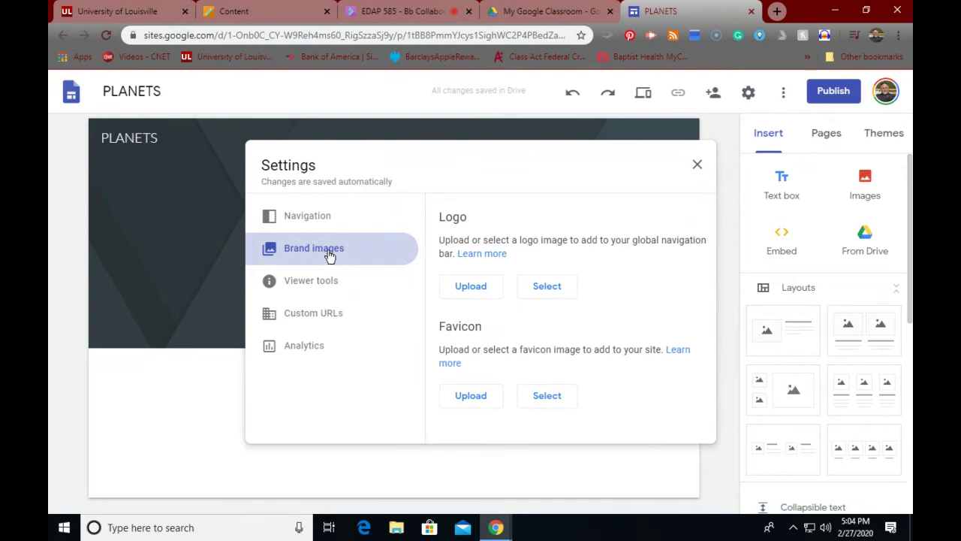
pyautogui.click(469, 285)
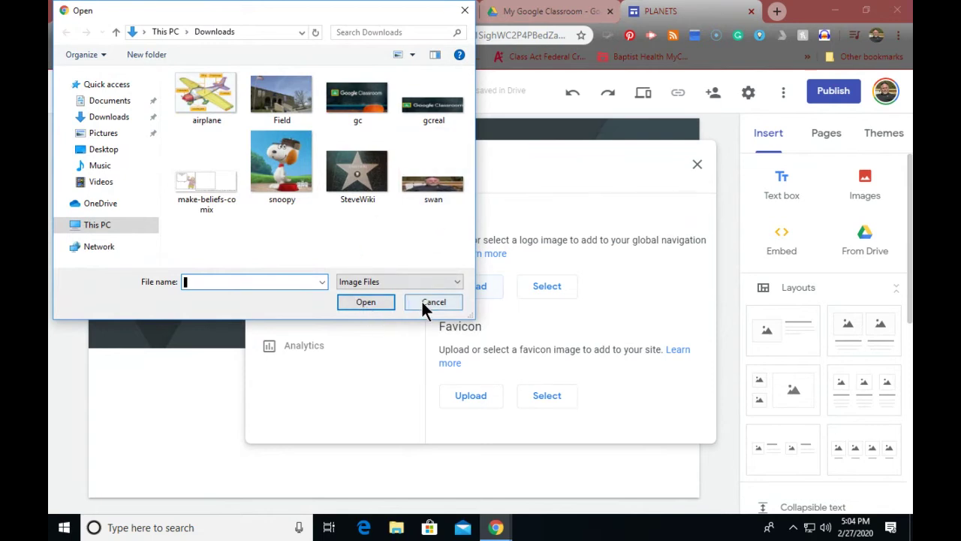
pyautogui.click(434, 302)
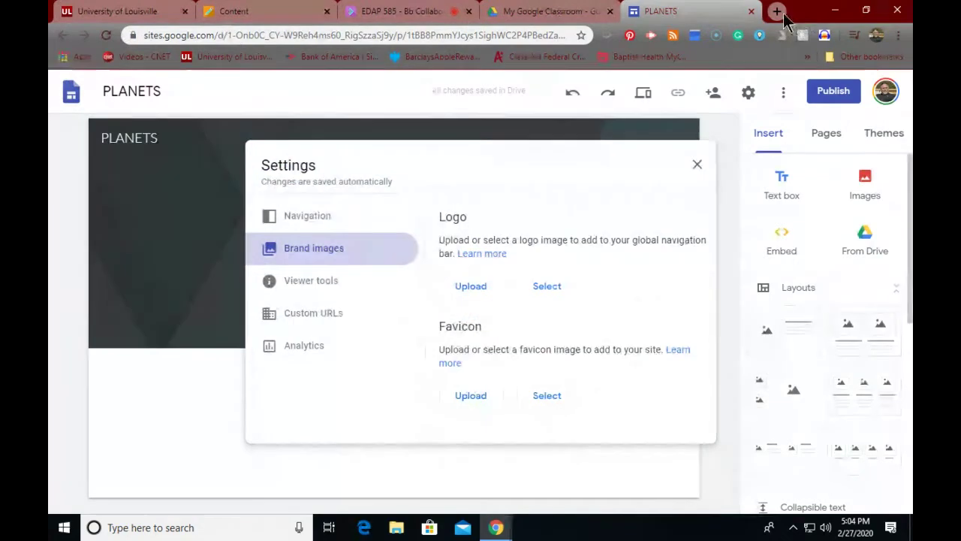
# Step: Search Google Images for planets in a new Chrome tab
pyautogui.click(778, 11)
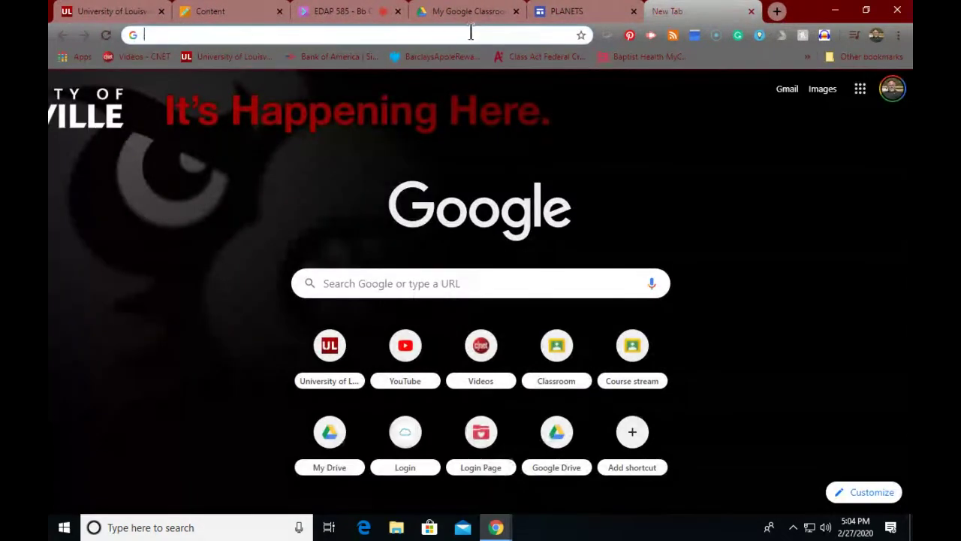
pyautogui.write('pla')
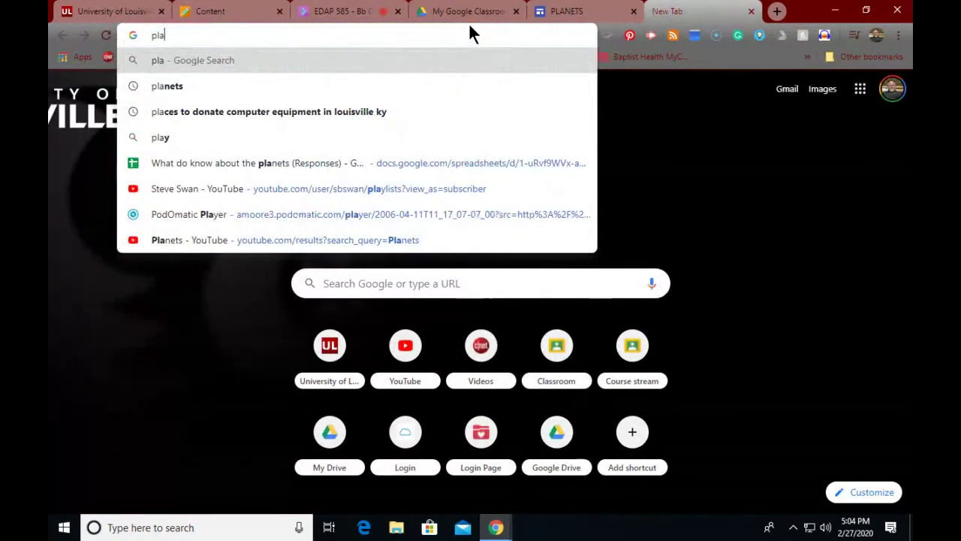
pyautogui.write('nets')
pyautogui.press('Return')
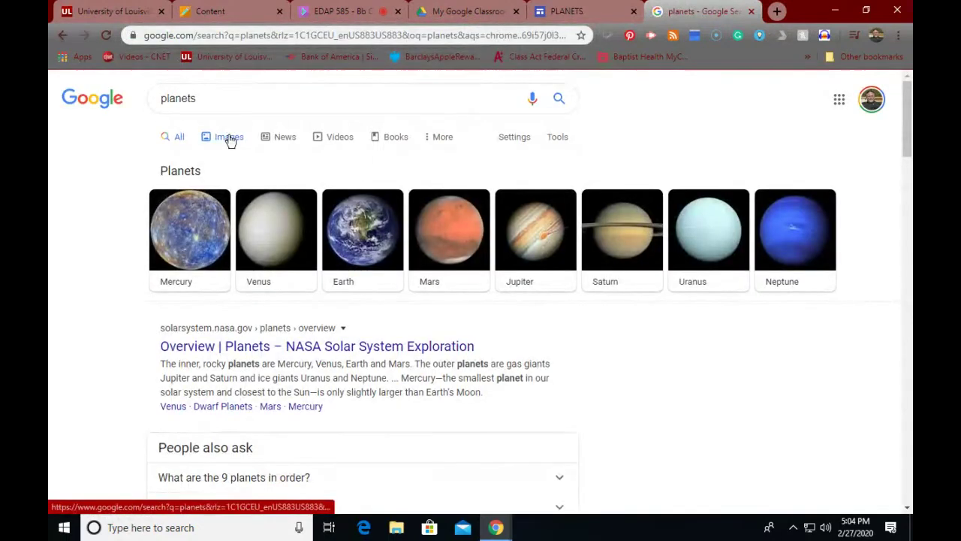
pyautogui.click(232, 142)
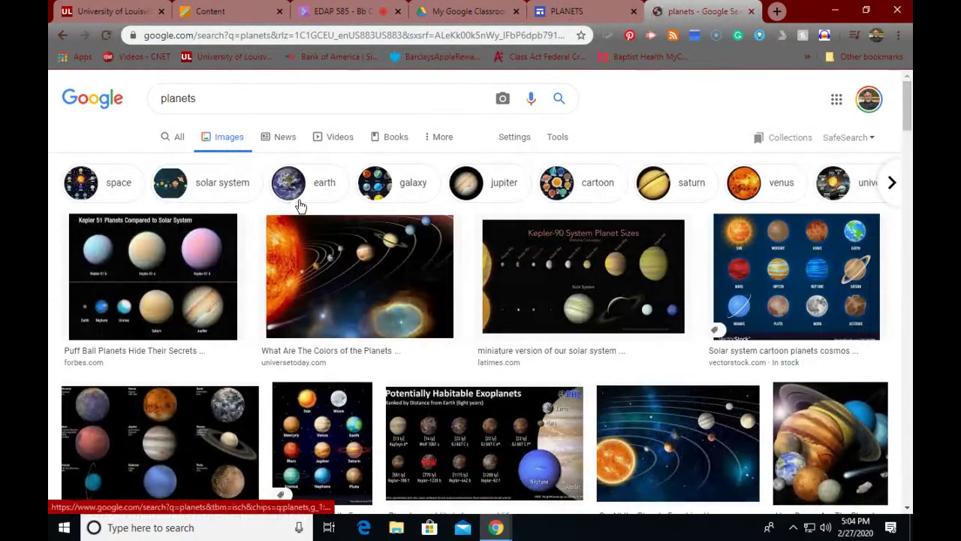
pyautogui.scroll(-4, 380, 257)
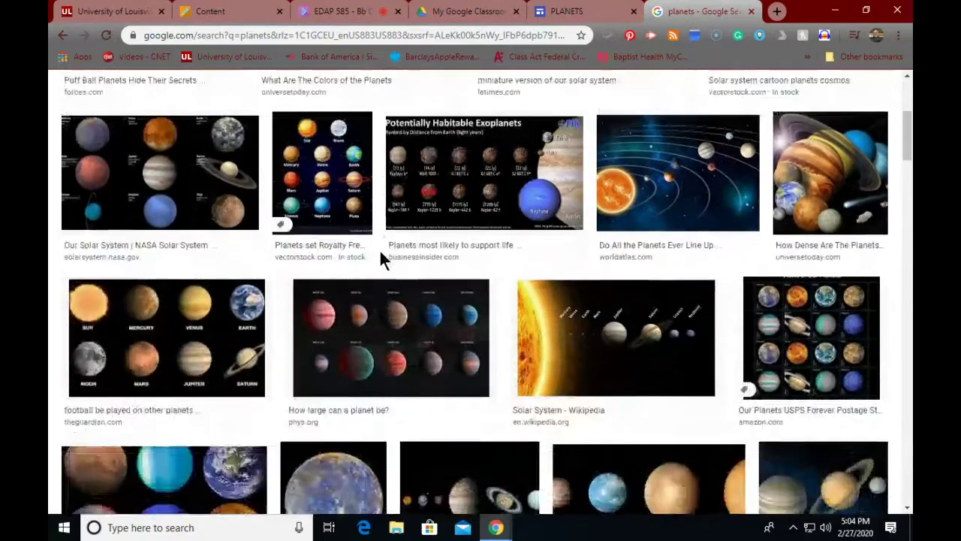
pyautogui.scroll(-2, 381, 255)
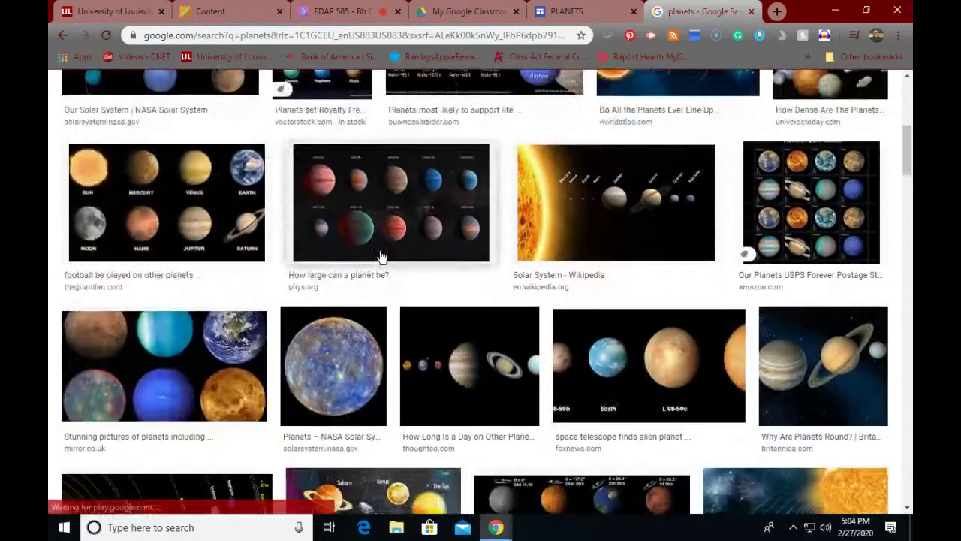
pyautogui.scroll(-2, 381, 258)
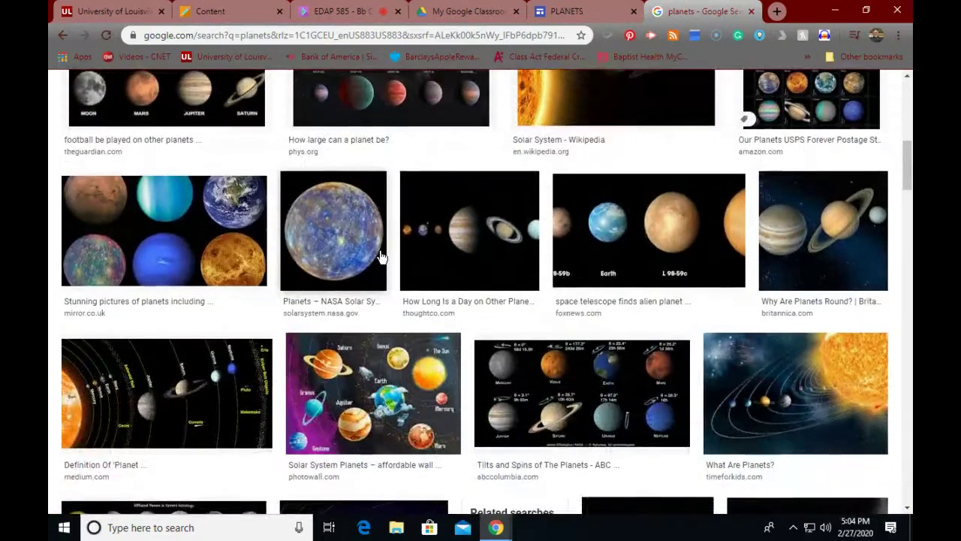
pyautogui.scroll(2, 381, 258)
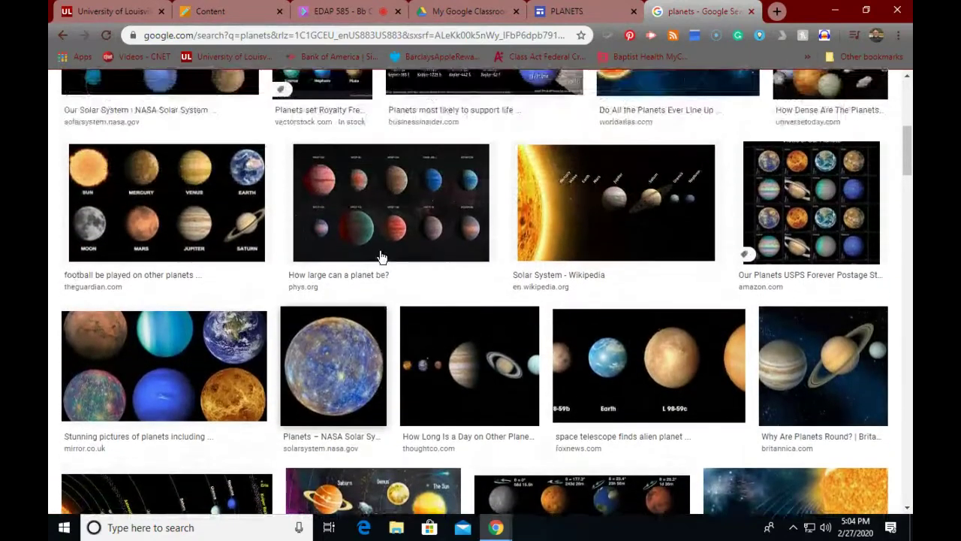
# Step: Save the Solar System image to Downloads as PLANETS
pyautogui.rightClick(553, 222)
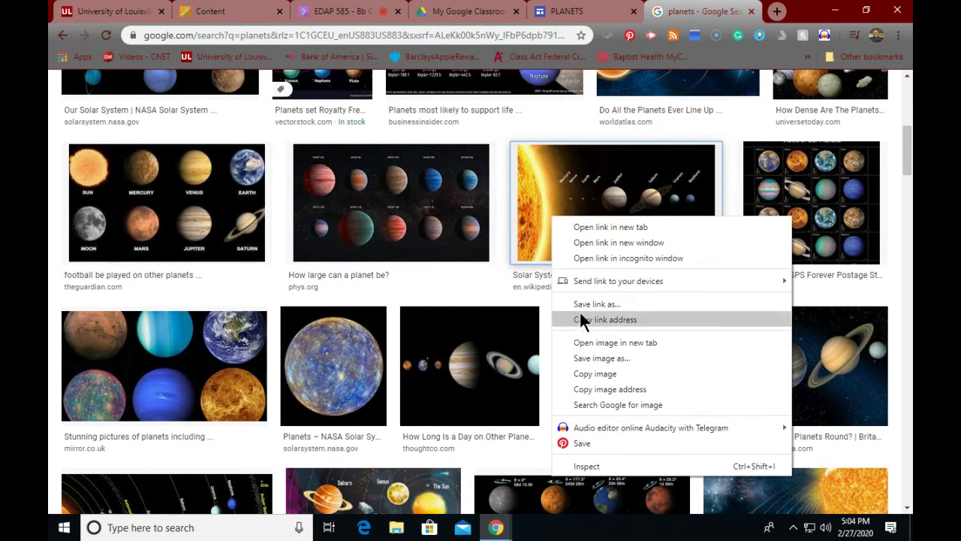
pyautogui.click(575, 359)
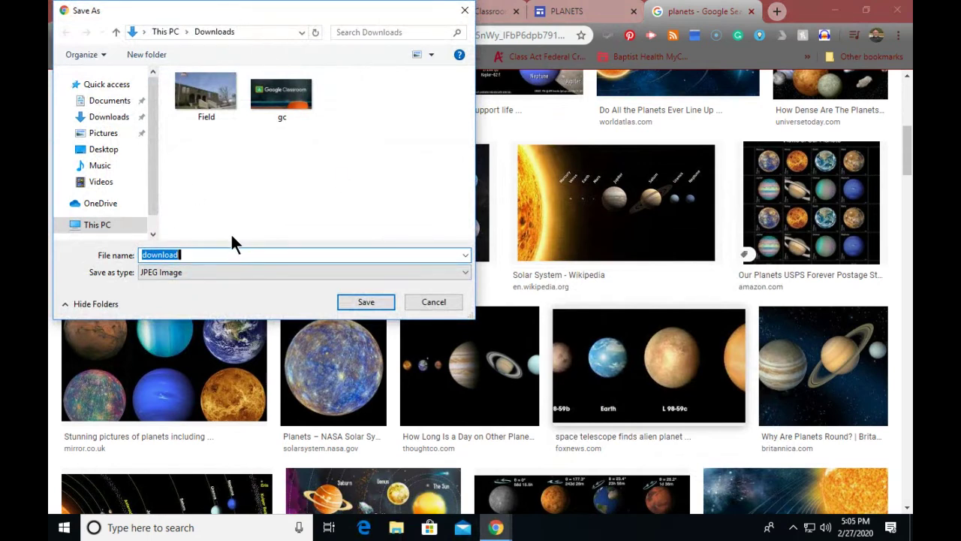
pyautogui.write('PLANETS')
pyautogui.click(363, 303)
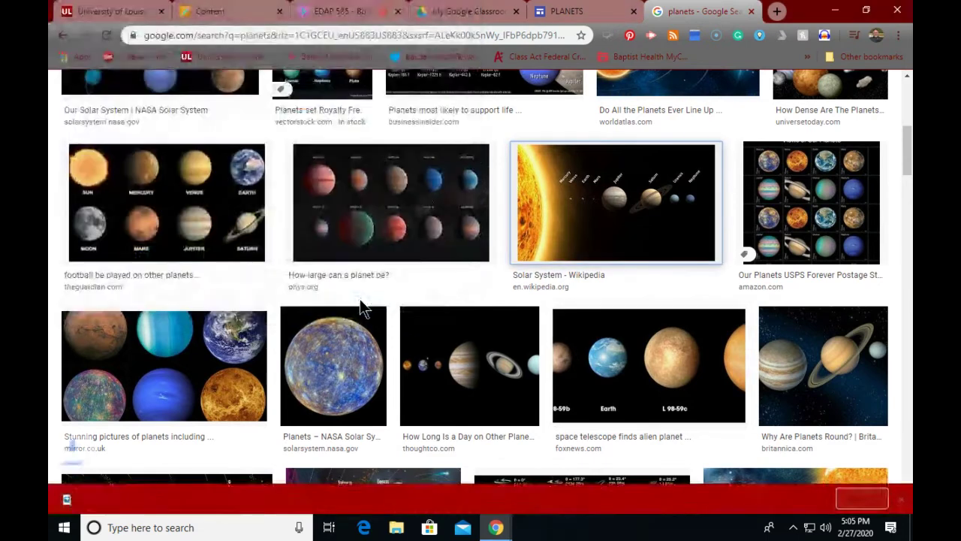
# Step: Upload the saved PLANETS image as the site logo and close Settings
pyautogui.click(569, 11)
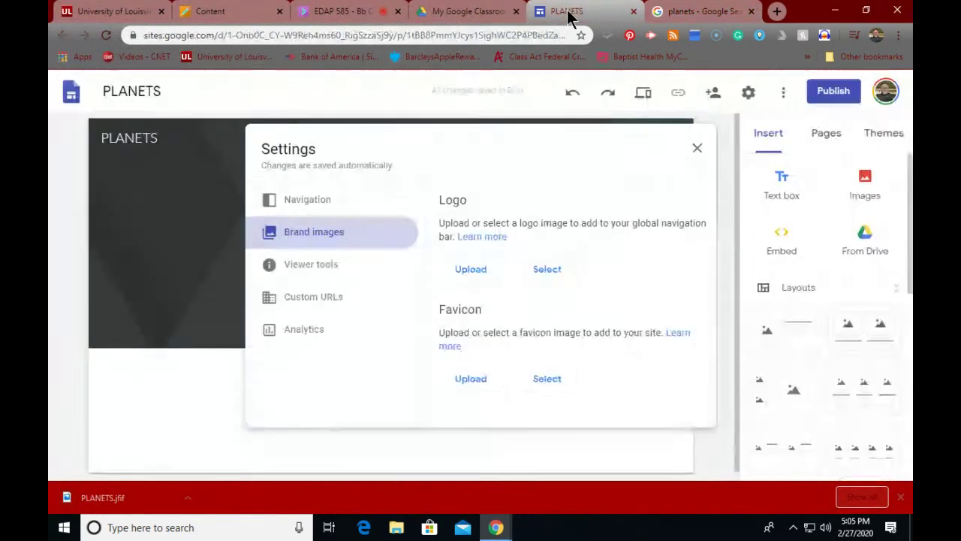
pyautogui.click(481, 269)
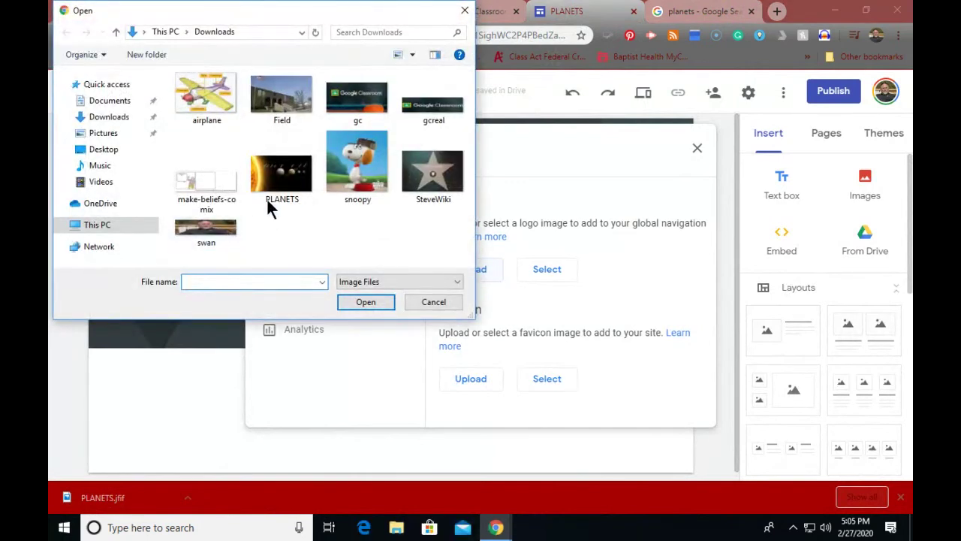
pyautogui.click(269, 191)
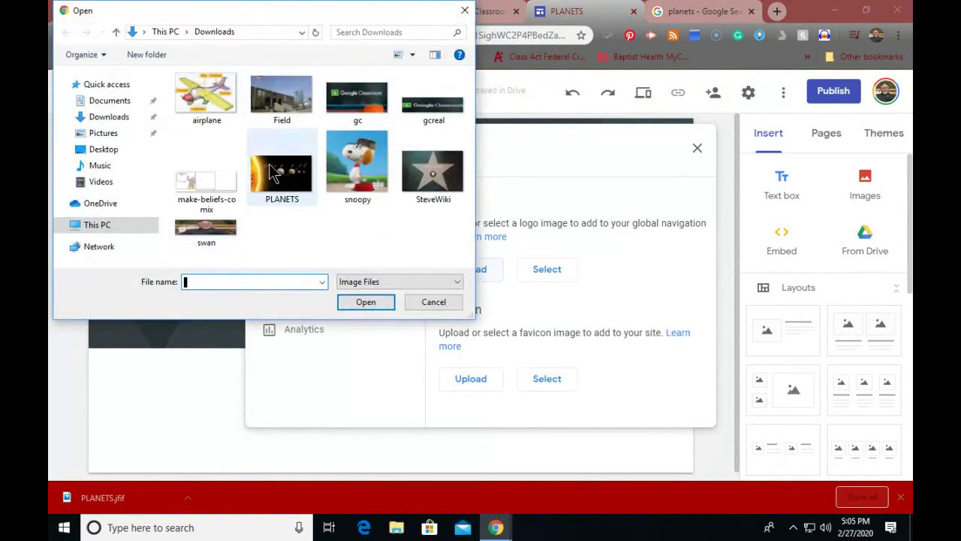
pyautogui.click(349, 304)
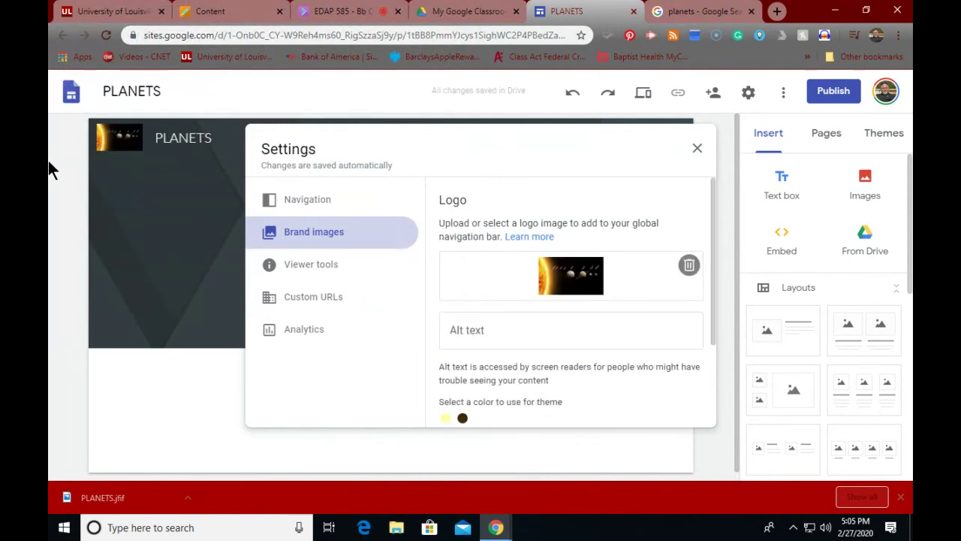
pyautogui.click(695, 149)
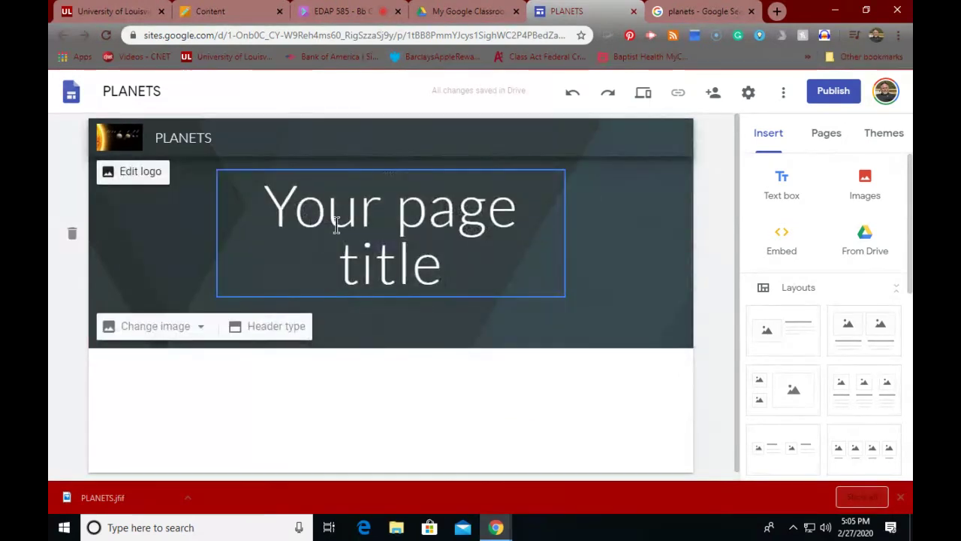
# Step: Replace the 'Your page title' placeholder text with PLANETS
pyautogui.click(337, 223)
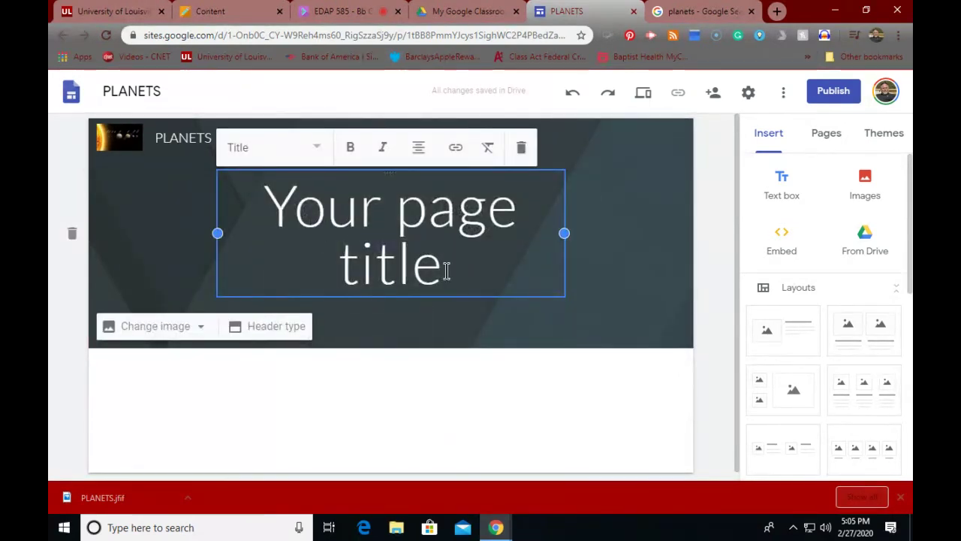
pyautogui.moveTo(444, 268); pyautogui.dragTo(268, 217)
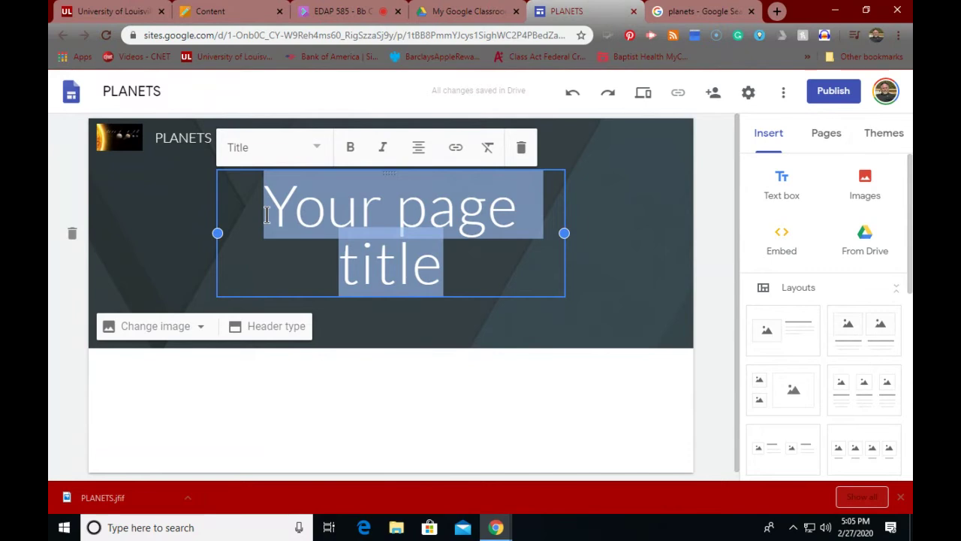
pyautogui.write('PLA')
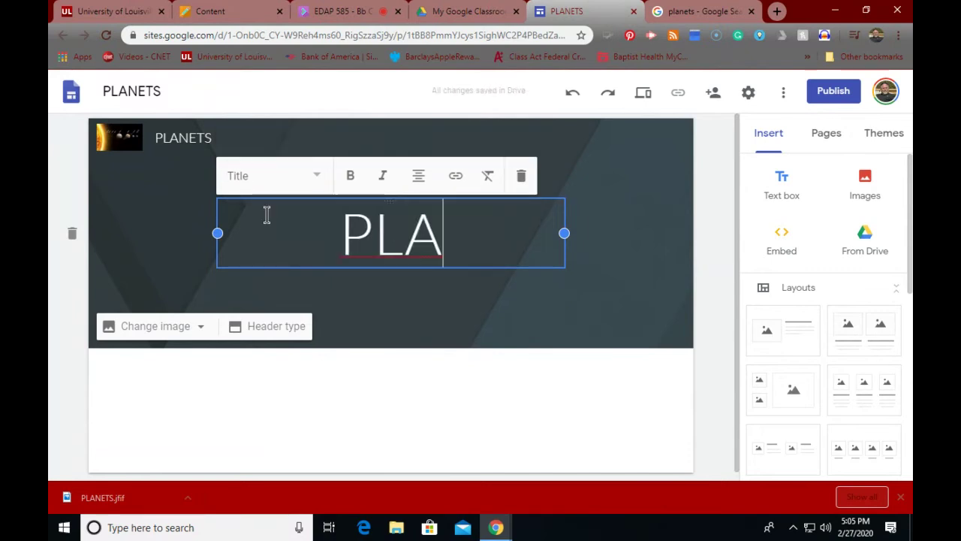
pyautogui.write('NETS')
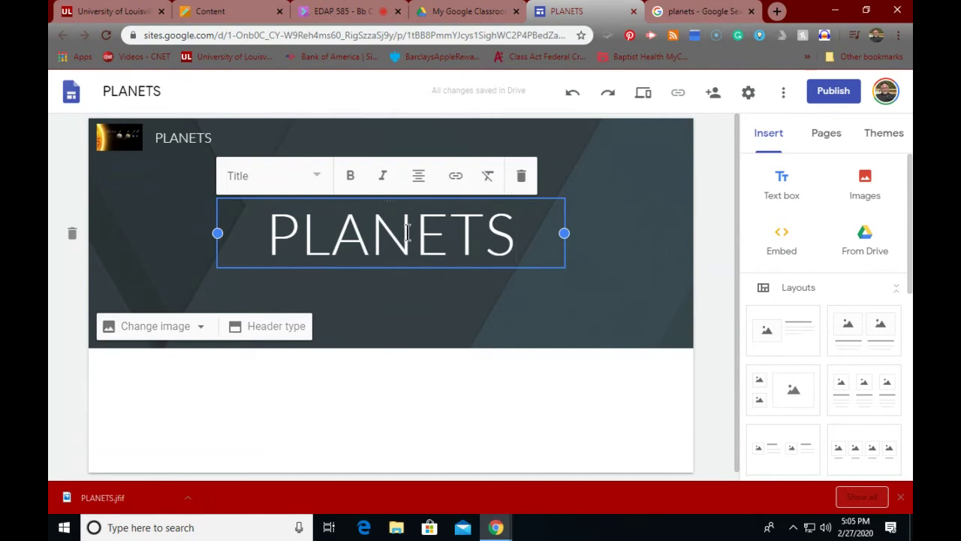
# Step: Bring up the header's Change image > Select image picker
pyautogui.click(167, 334)
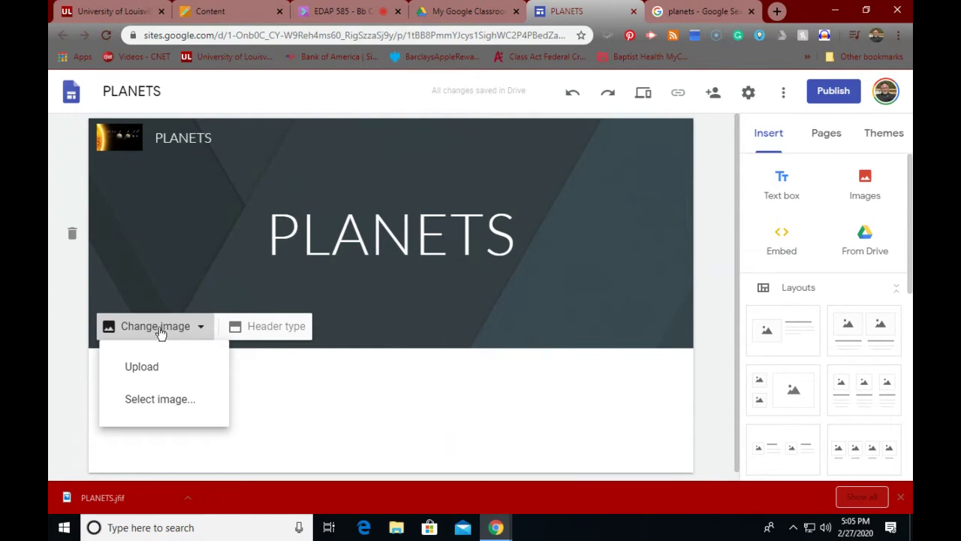
pyautogui.click(145, 400)
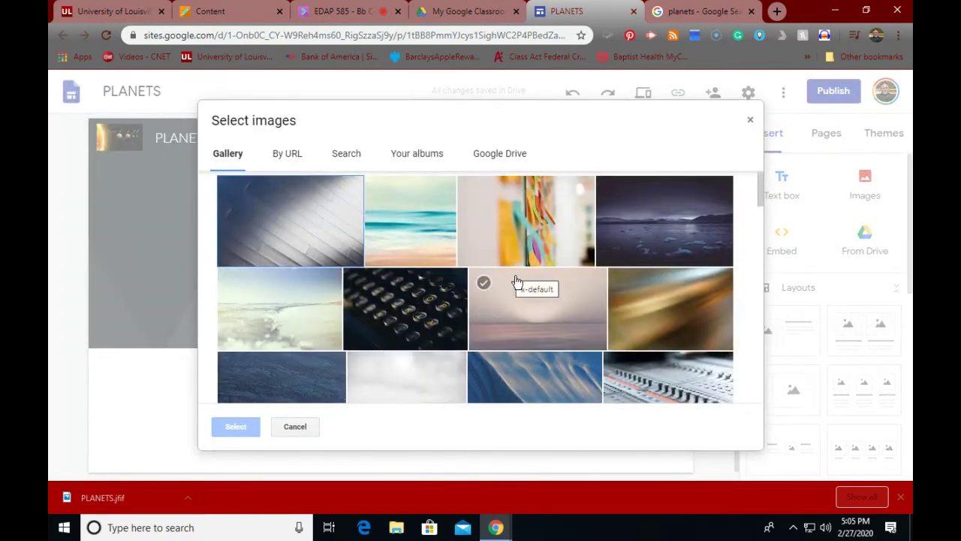
pyautogui.scroll(-5, 609, 331)
pyautogui.scroll(-6, 608, 328)
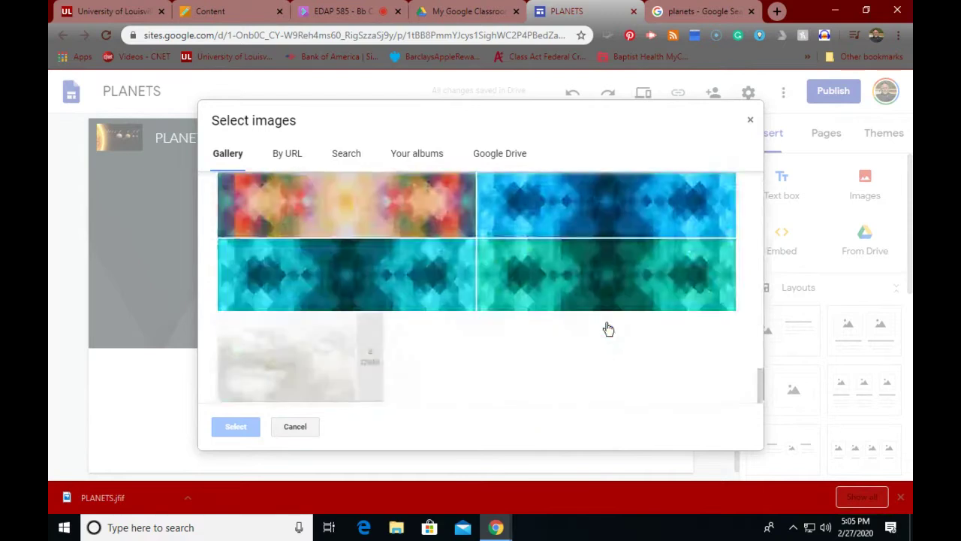
pyautogui.scroll(10, 608, 328)
pyautogui.scroll(2, 609, 328)
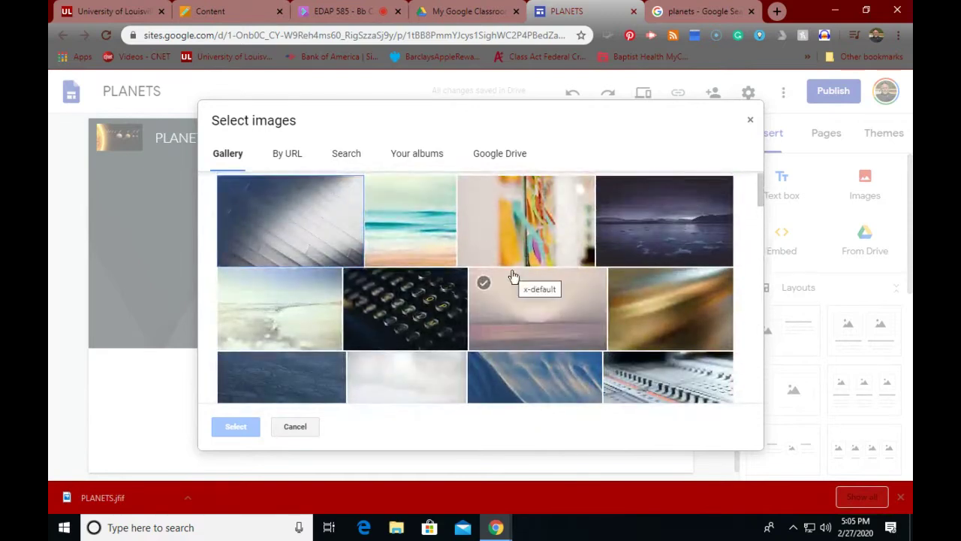
# Step: Search images for PLANETS and set the colourful solar-system picture as the header banner
pyautogui.click(344, 153)
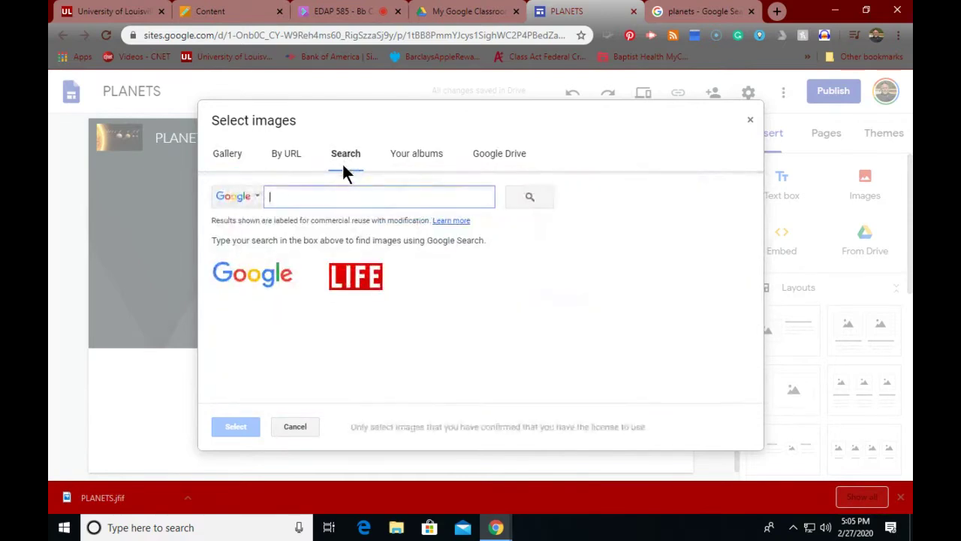
pyautogui.write('PLANETS')
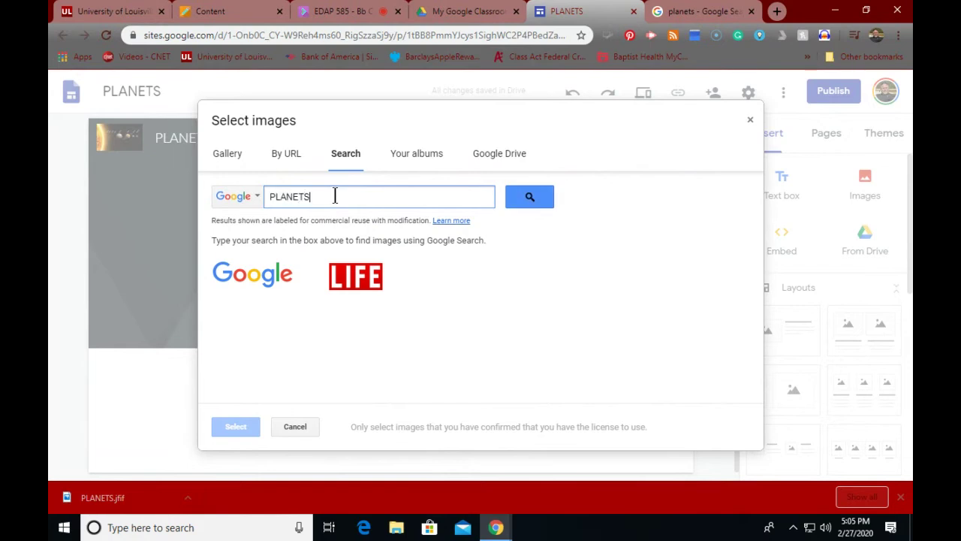
pyautogui.press('Return')
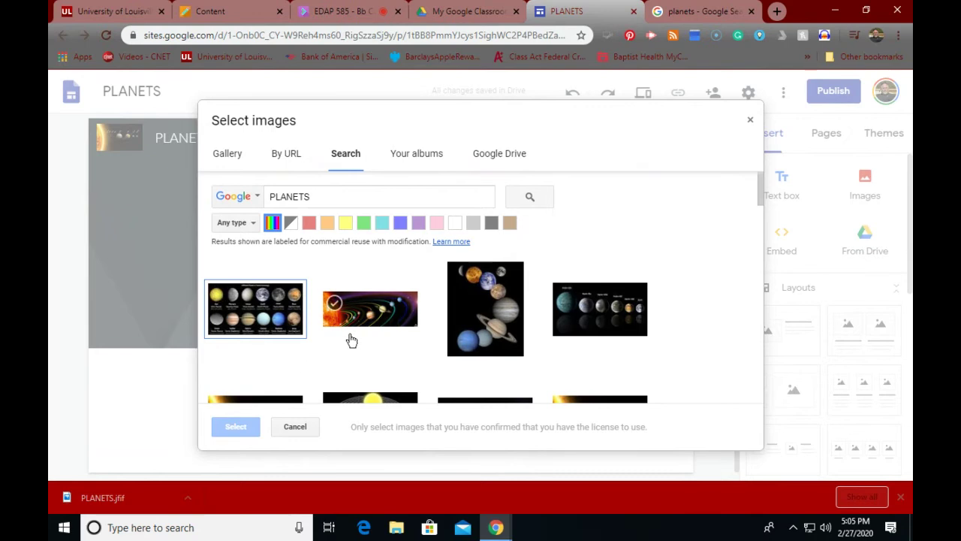
pyautogui.scroll(-2, 350, 339)
pyautogui.scroll(-2, 350, 340)
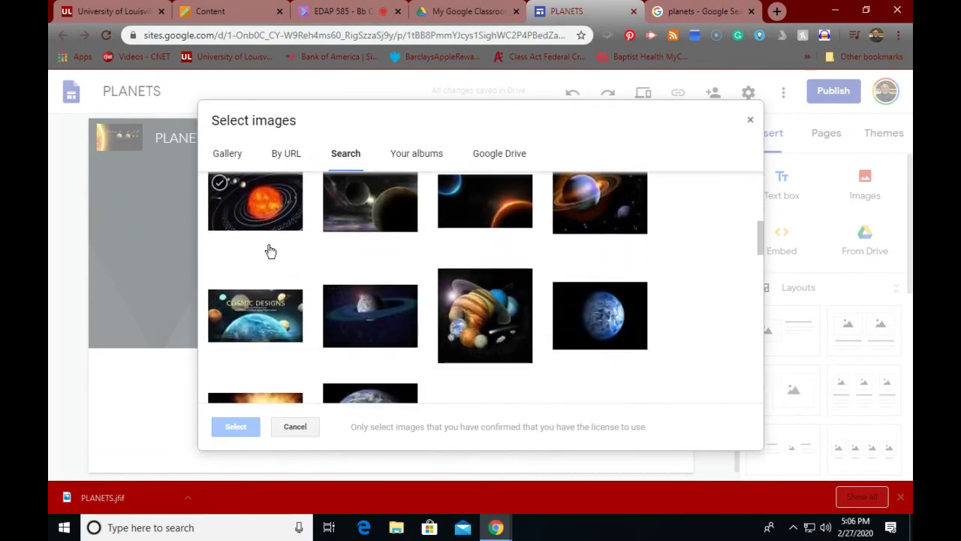
pyautogui.scroll(-3, 272, 260)
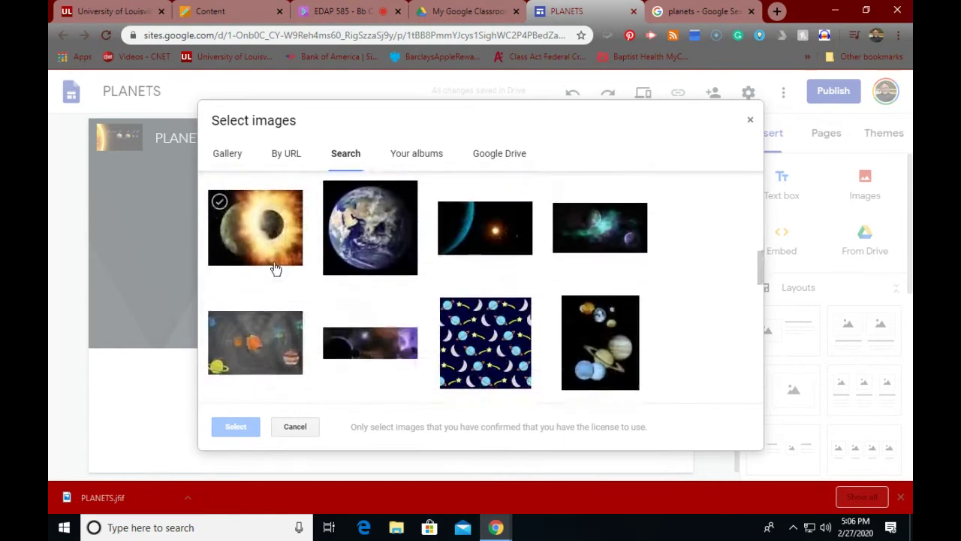
pyautogui.scroll(5, 276, 268)
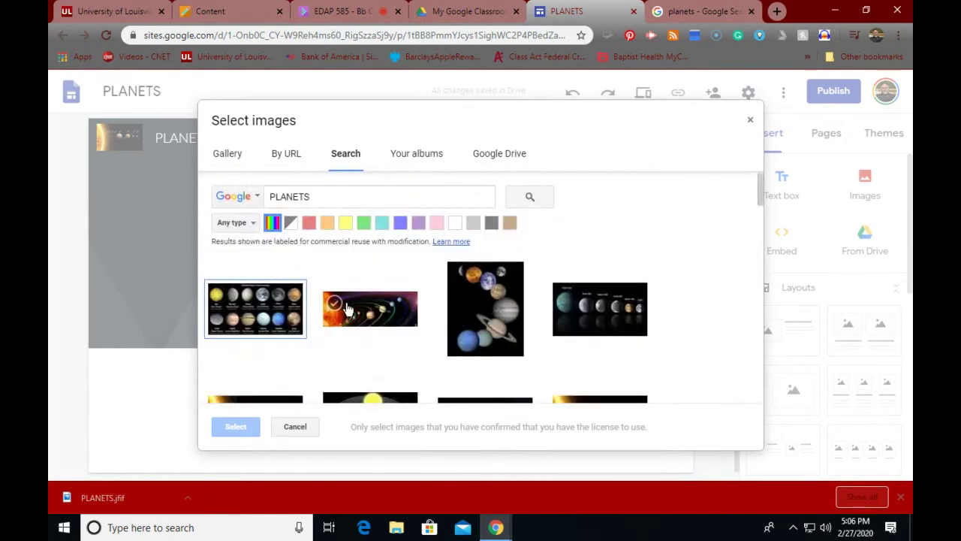
pyautogui.click(381, 323)
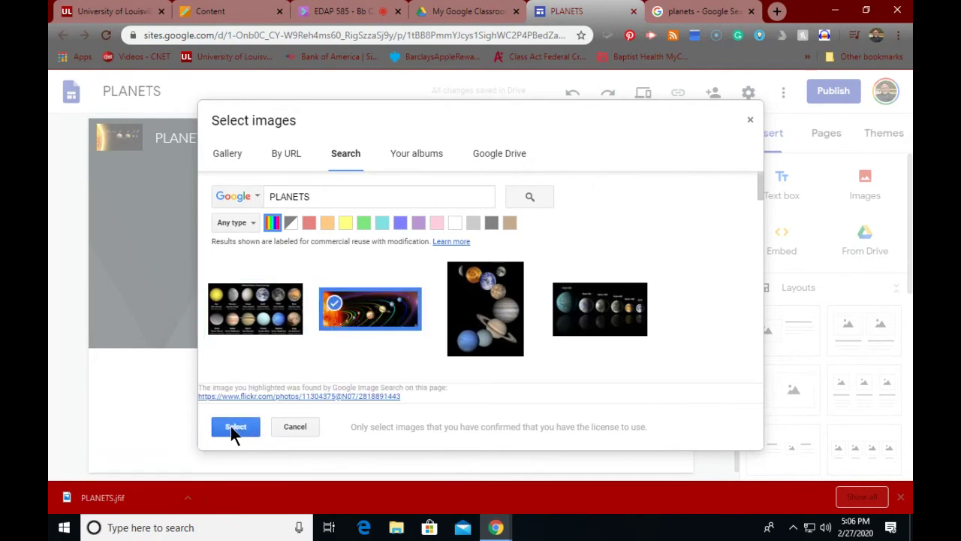
pyautogui.click(232, 426)
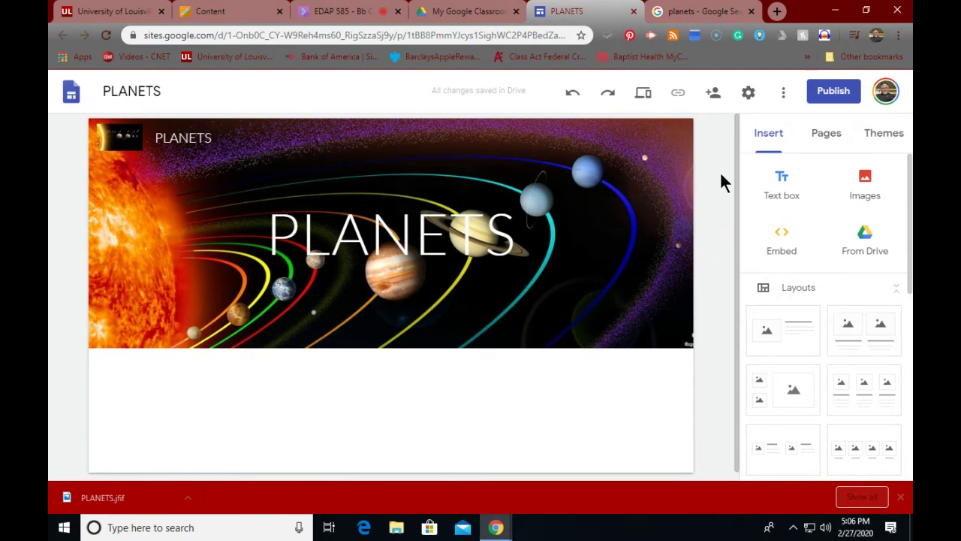
# Step: Add a text box in the blank section reading "Let's Explore the Planets!!!"
pyautogui.moveTo(519, 221)
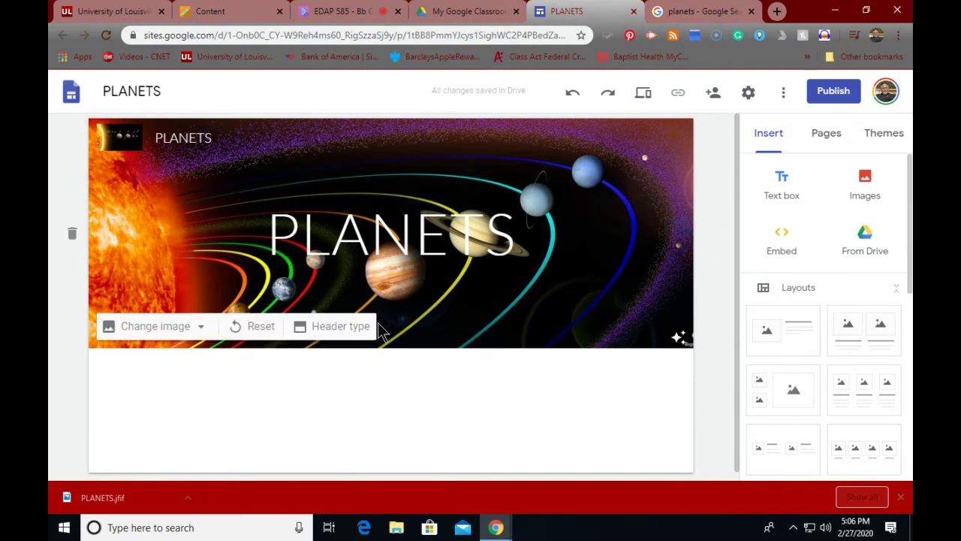
pyautogui.doubleClick(213, 368)
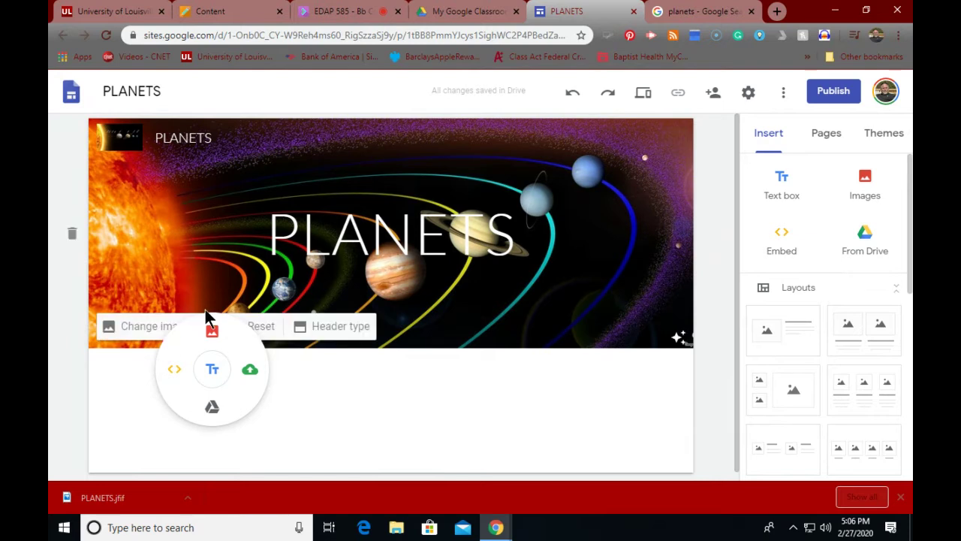
pyautogui.click(211, 373)
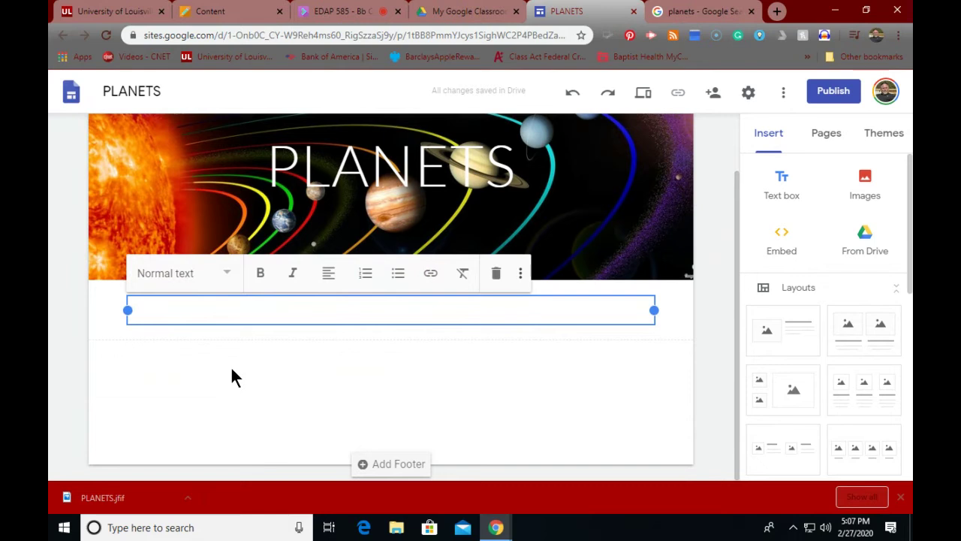
pyautogui.write("Let's Exp")
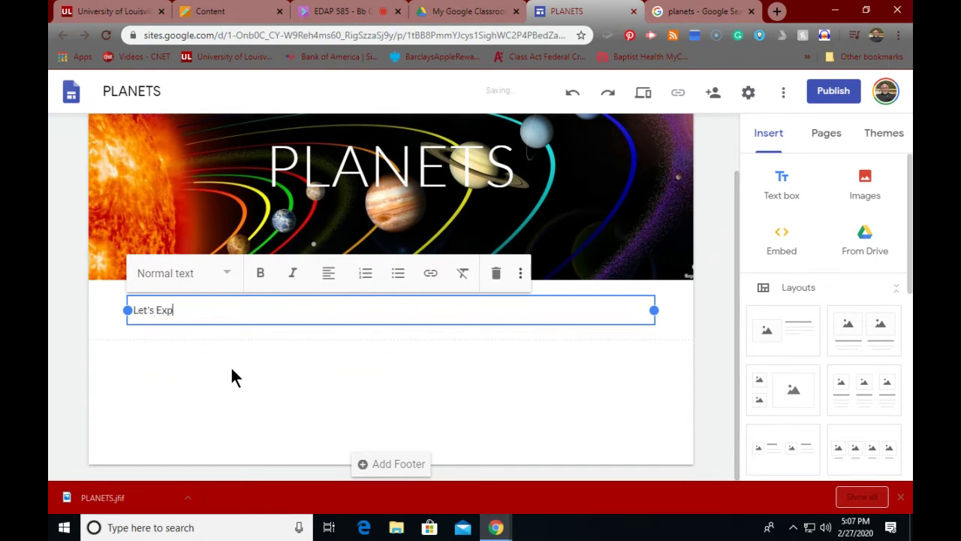
pyautogui.write('lore the Planets!!!')
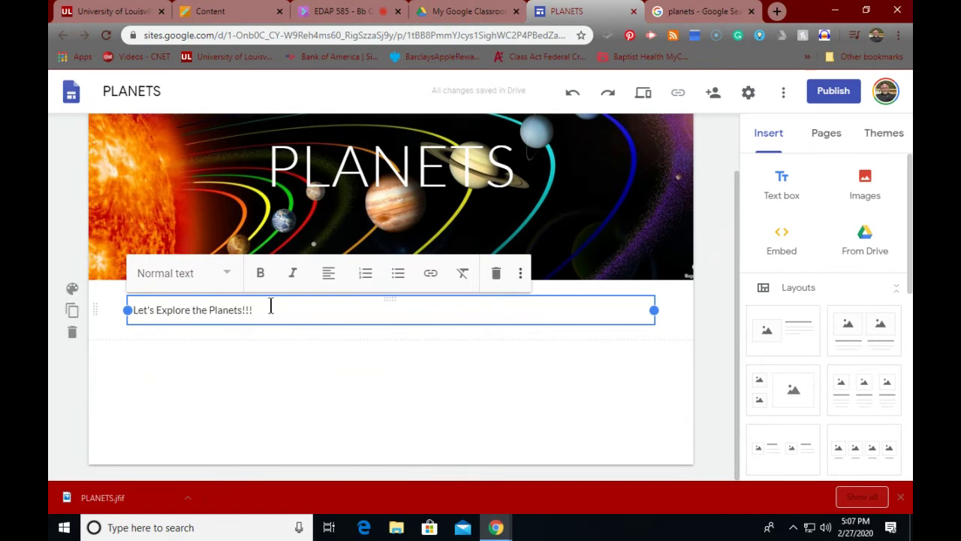
# Step: Format the line as a centred Title-style heading
pyautogui.moveTo(270, 306); pyautogui.dragTo(116, 308)
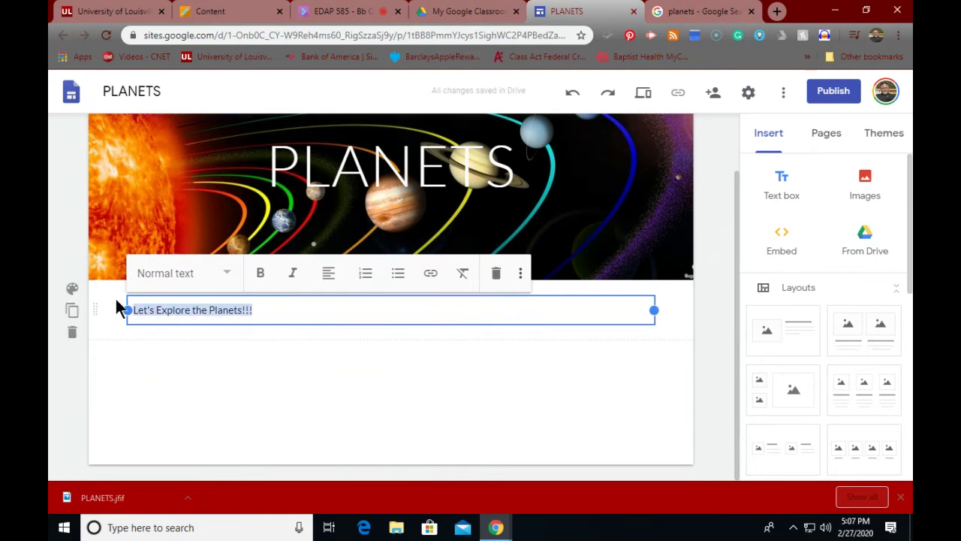
pyautogui.click(232, 276)
pyautogui.click(180, 318)
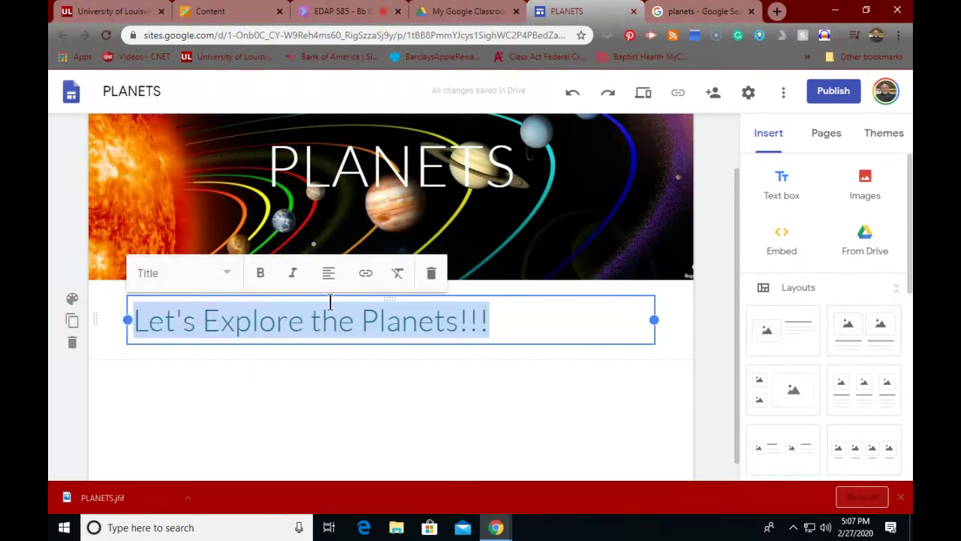
pyautogui.click(329, 274)
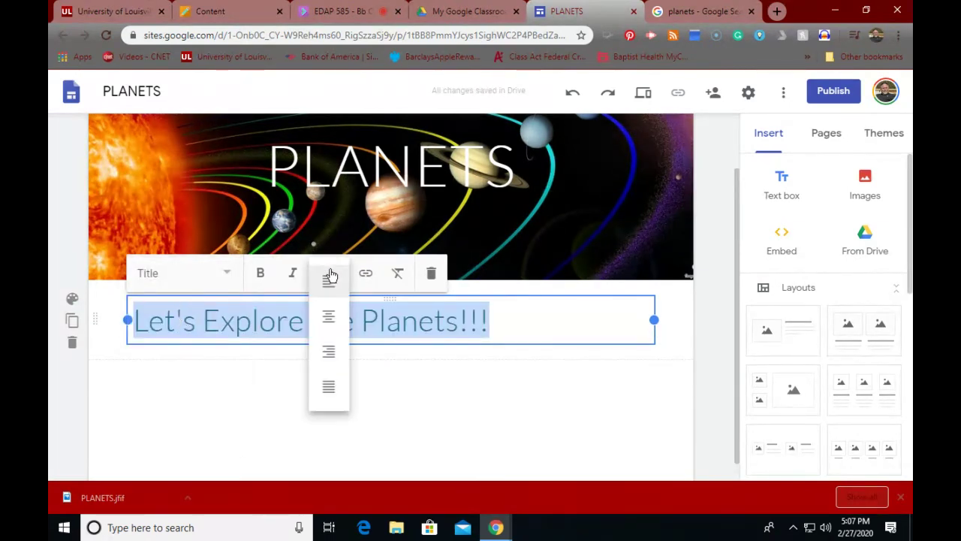
pyautogui.click(329, 315)
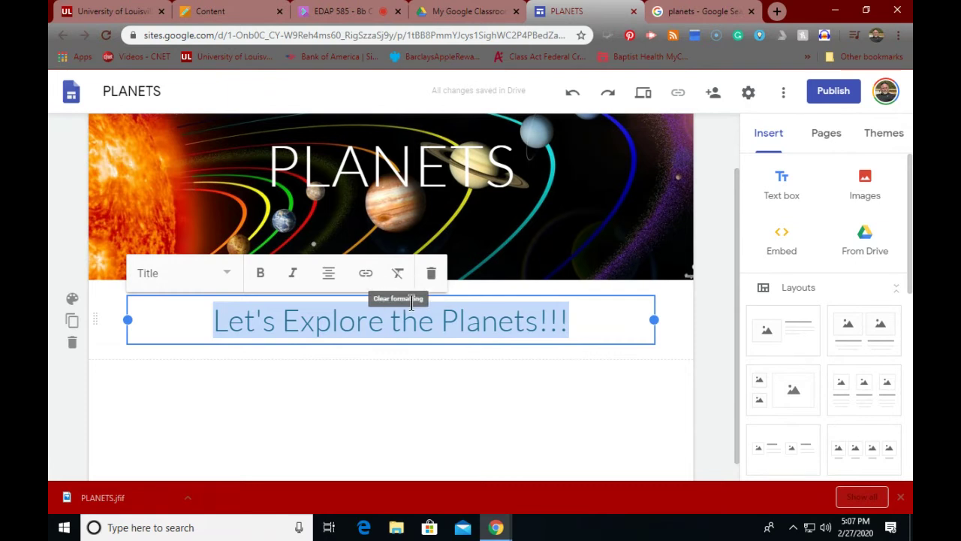
pyautogui.click(251, 424)
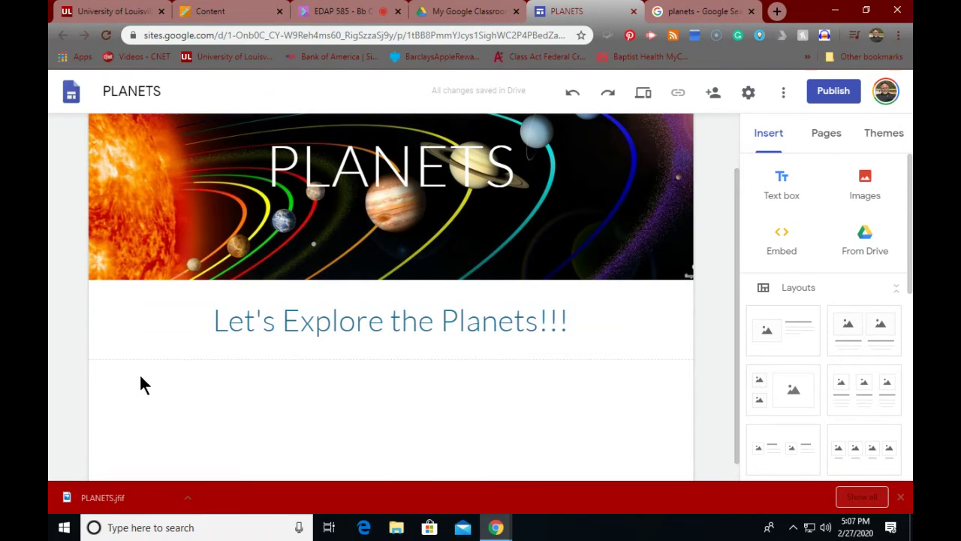
# Step: Add a text box under the heading and type a draft line starting 'Here our'
pyautogui.click(782, 182)
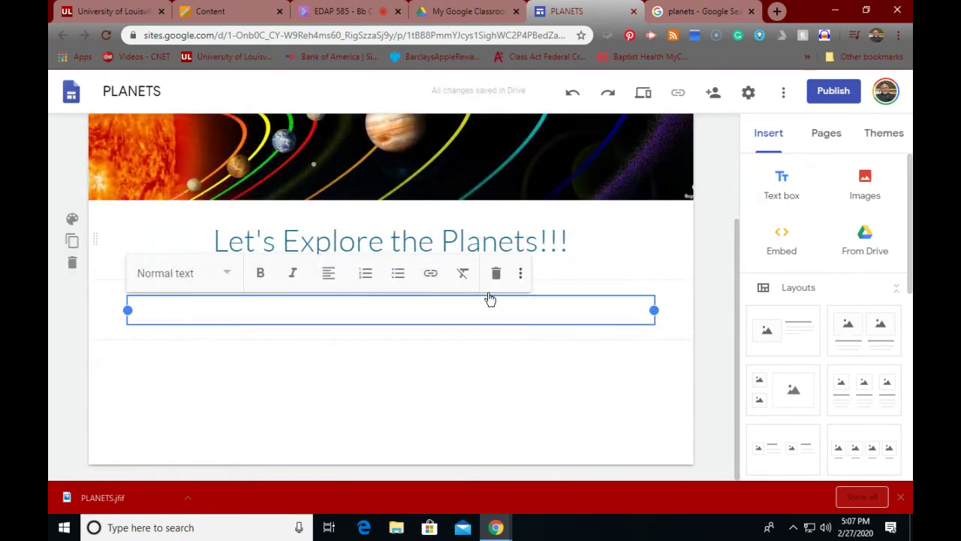
pyautogui.click(241, 312)
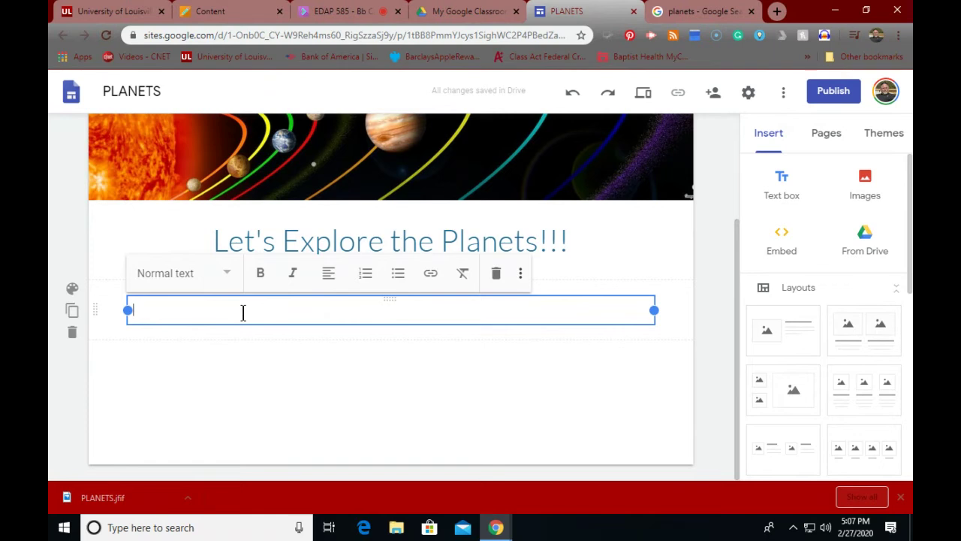
pyautogui.write('L')
pyautogui.press('BackSpace')
pyautogui.write('Here our')
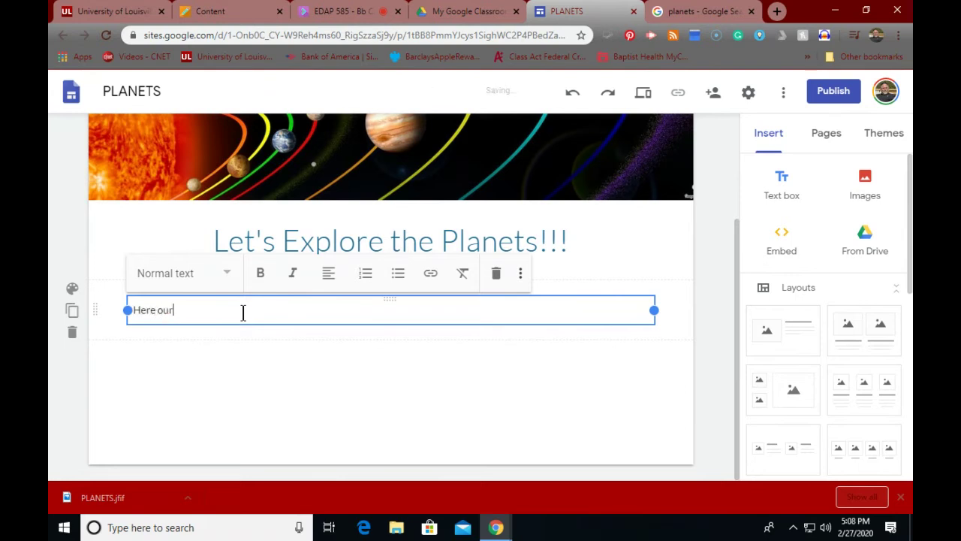
pyautogui.write(' soime fun re')
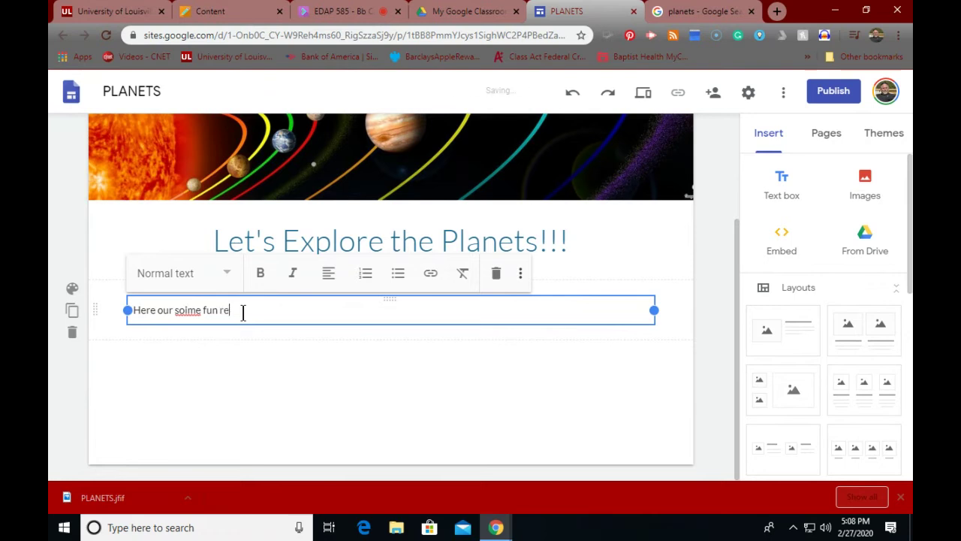
pyautogui.write('sources abou')
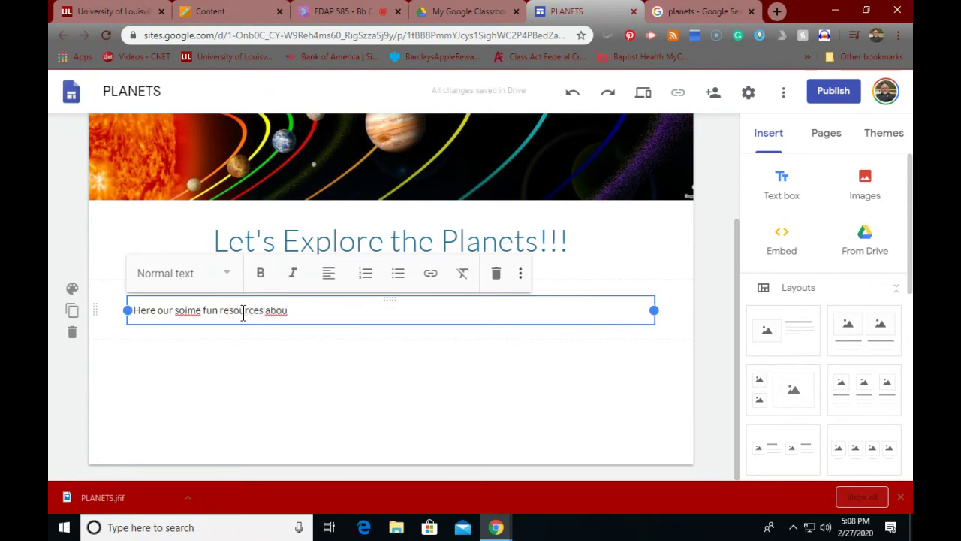
pyautogui.press('BackSpace')
pyautogui.press('BackSpace')
pyautogui.press('BackSpace')
pyautogui.press('BackSpace')
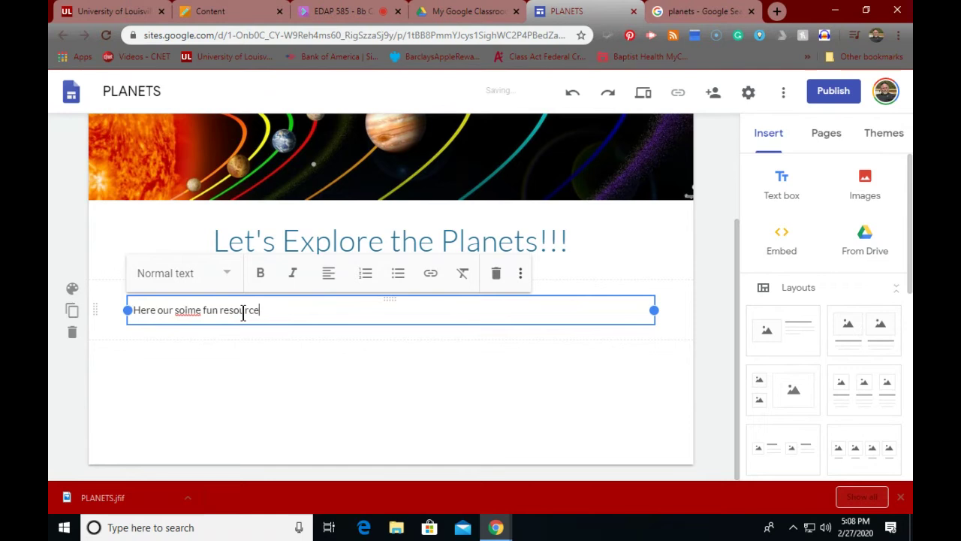
pyautogui.press('BackSpace')
pyautogui.press('BackSpace')
pyautogui.press('BackSpace')
pyautogui.press('BackSpace')
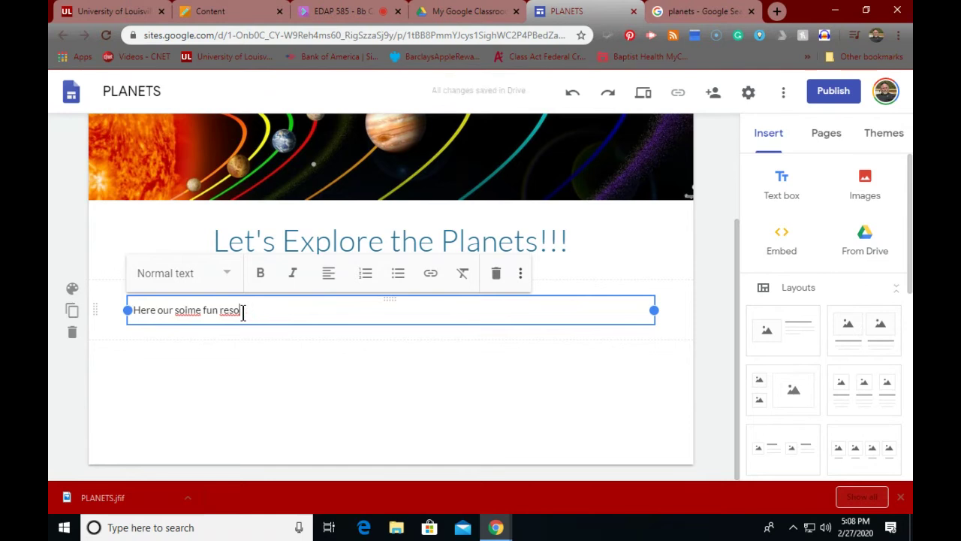
# Step: Correct the line to read 'Here our songs about planets' and deselect the text box
pyautogui.click(186, 312)
pyautogui.moveTo(260, 311); pyautogui.dragTo(178, 315)
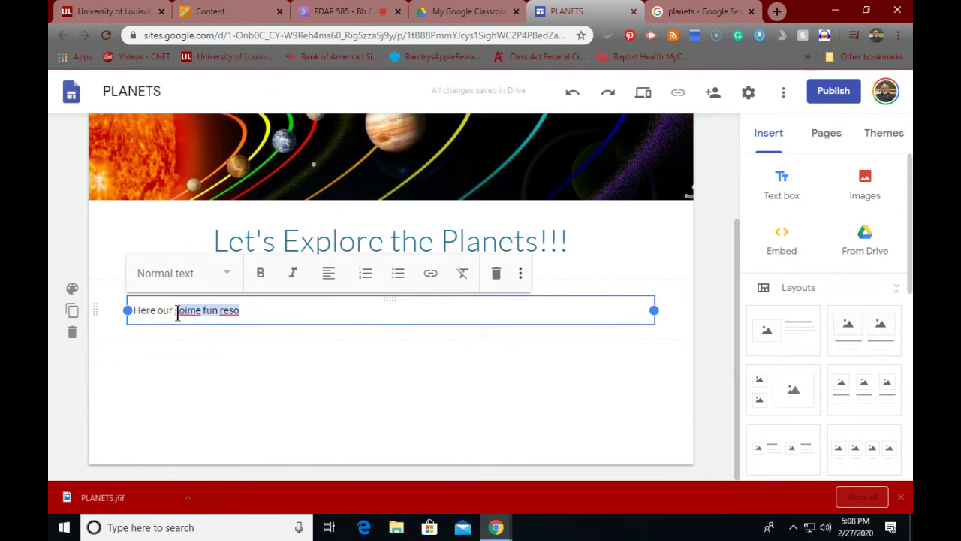
pyautogui.press('BackSpace')
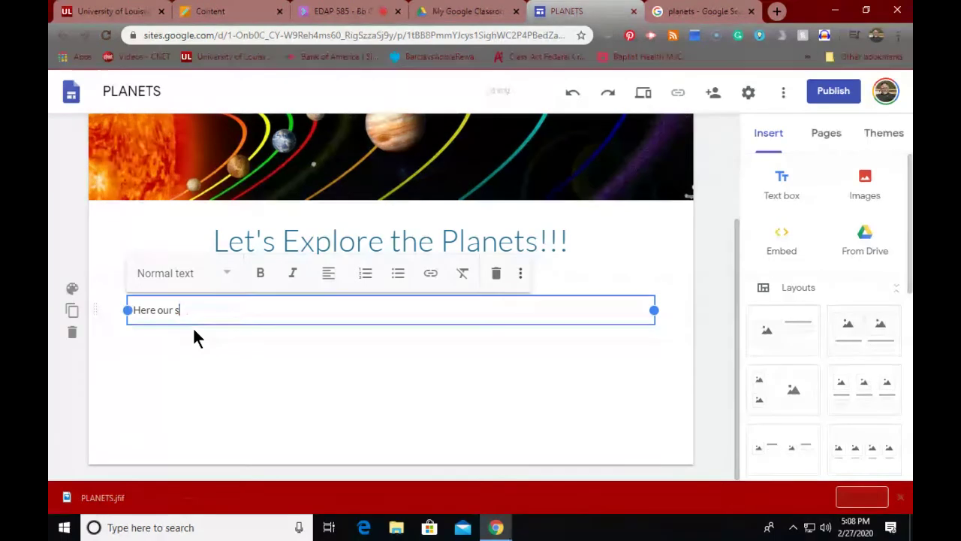
pyautogui.write('on')
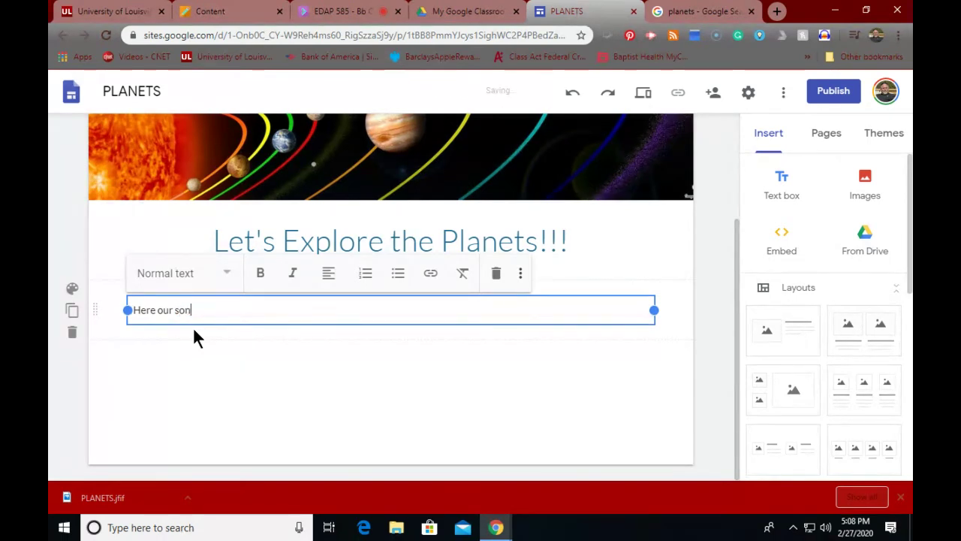
pyautogui.write('gs about planets')
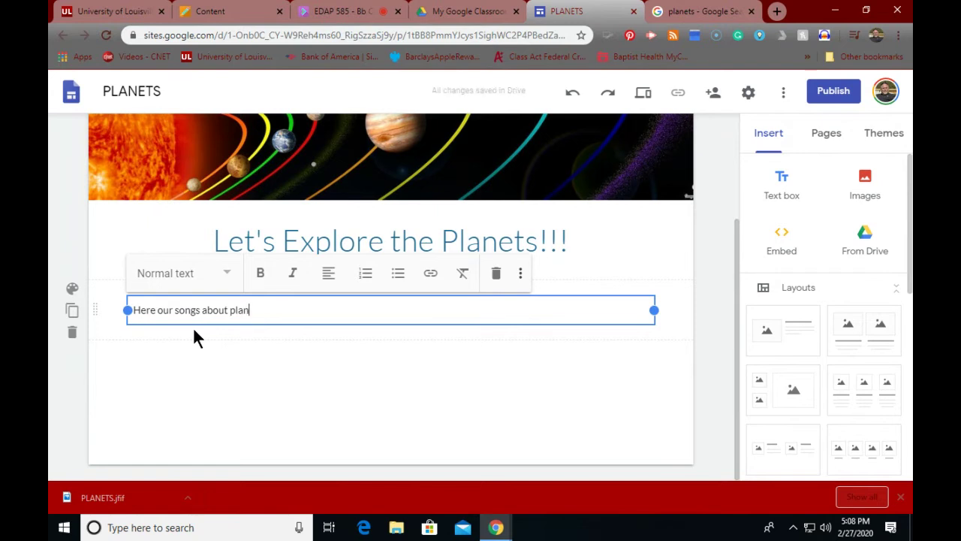
pyautogui.press('Return')
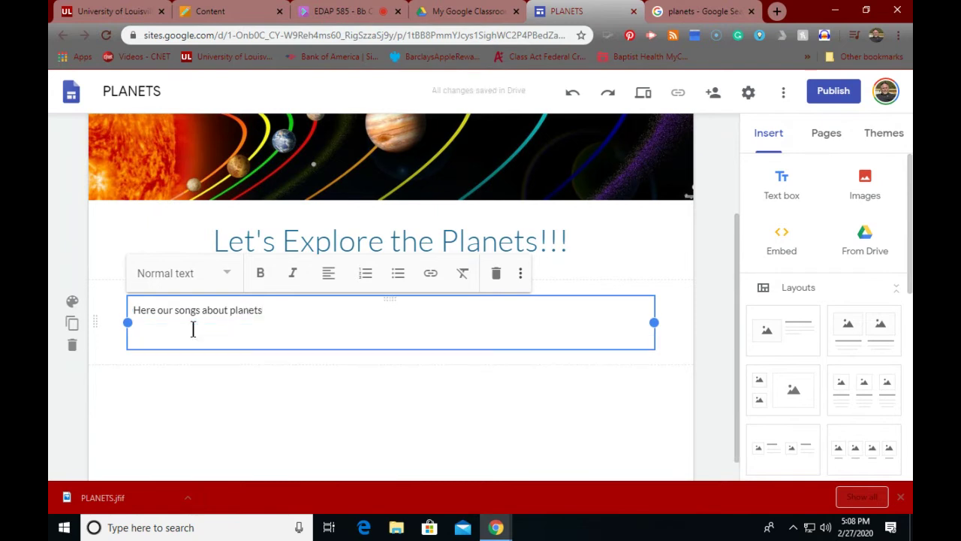
pyautogui.click(174, 388)
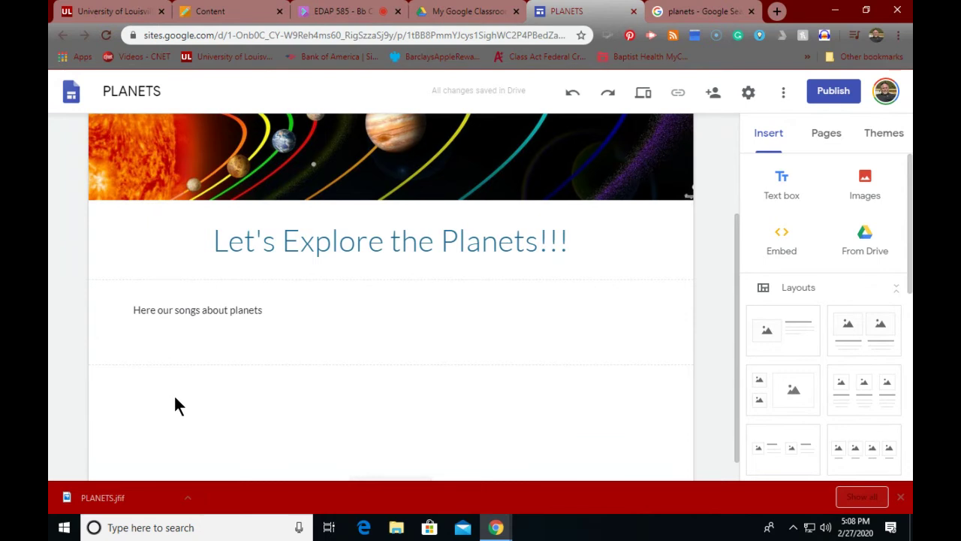
# Step: Bring up insert options on the empty page area and scroll the Insert panel to YouTube
pyautogui.rightClick(173, 394)
pyautogui.doubleClick(178, 404)
pyautogui.scroll(-5, 826, 225)
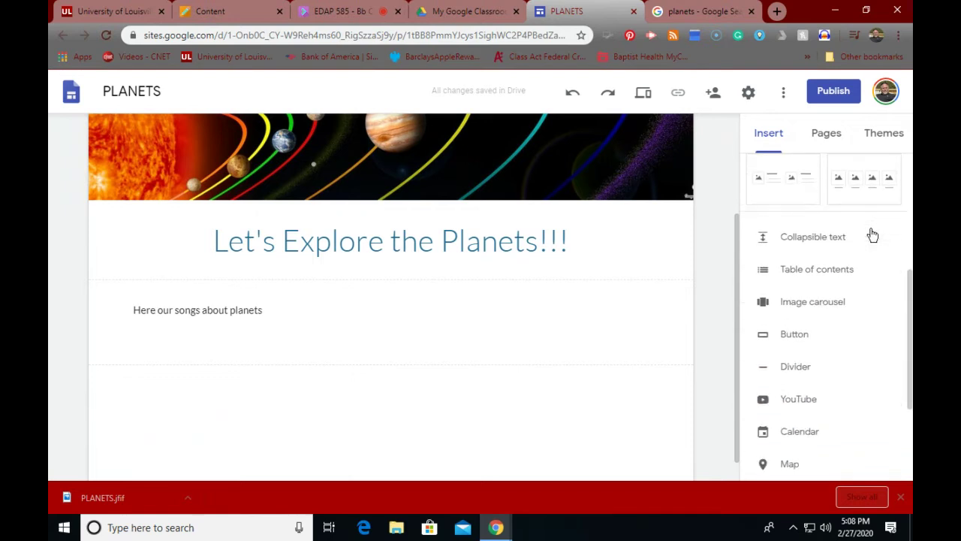
# Step: Search YouTube for 'planets song' and insert the Planet Song and Eight Planets and more videos
pyautogui.click(784, 336)
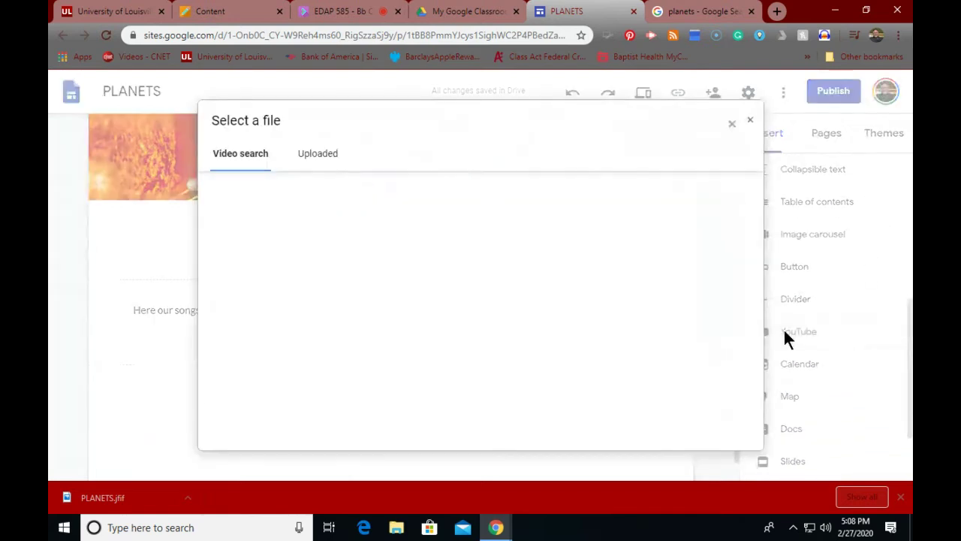
pyautogui.click(381, 195)
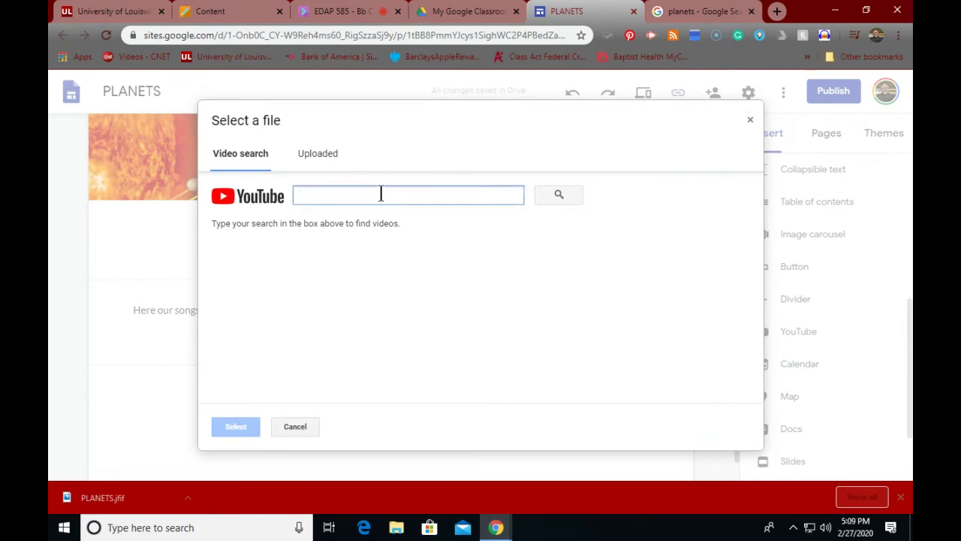
pyautogui.write('planets song')
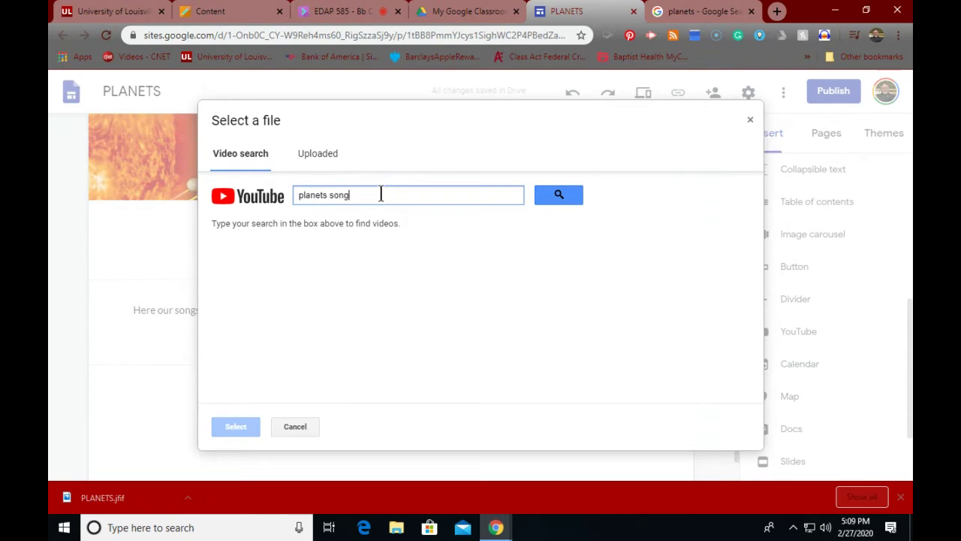
pyautogui.press('Return')
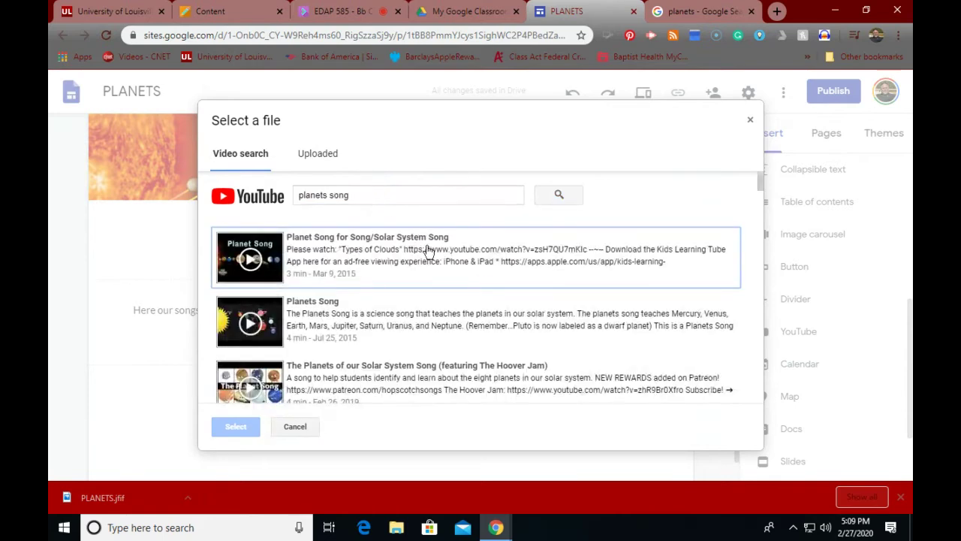
pyautogui.click(249, 264)
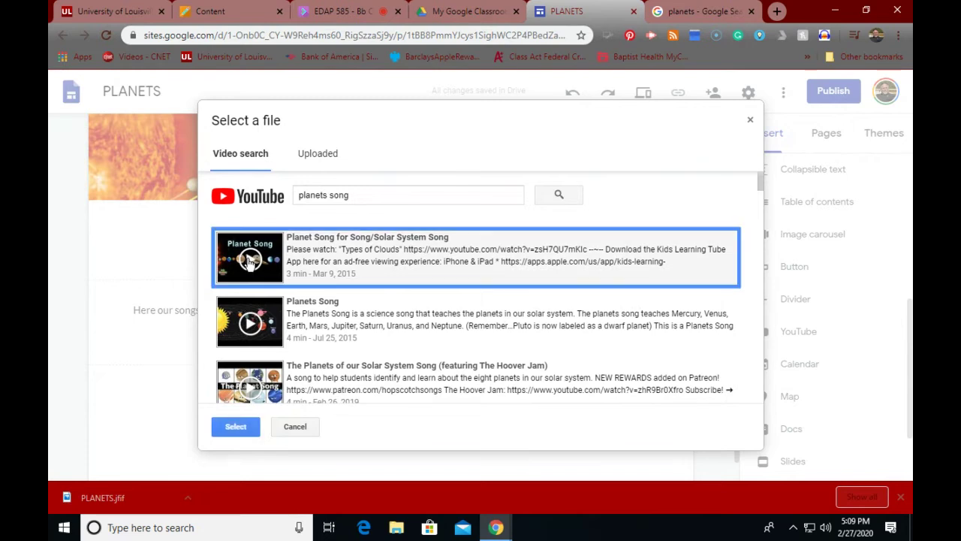
pyautogui.click(252, 263)
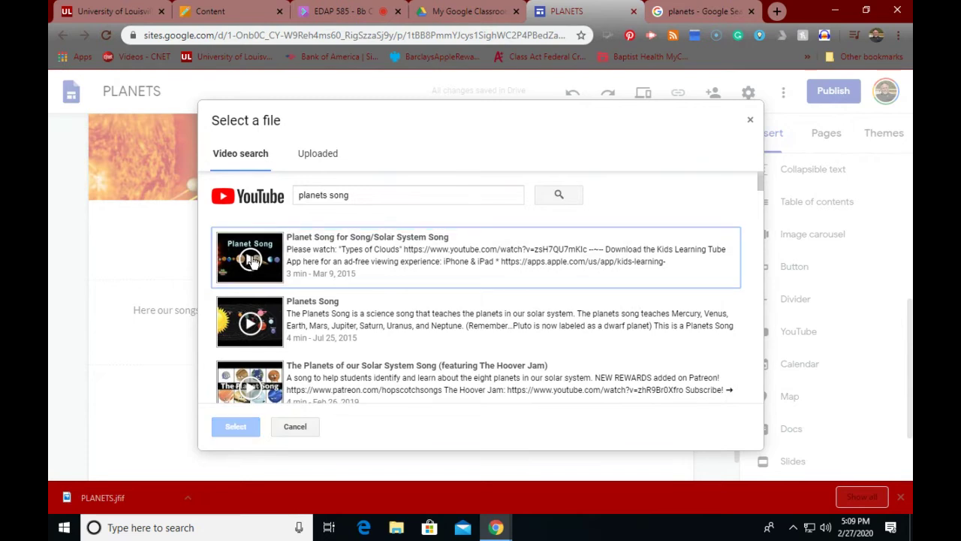
pyautogui.click(253, 263)
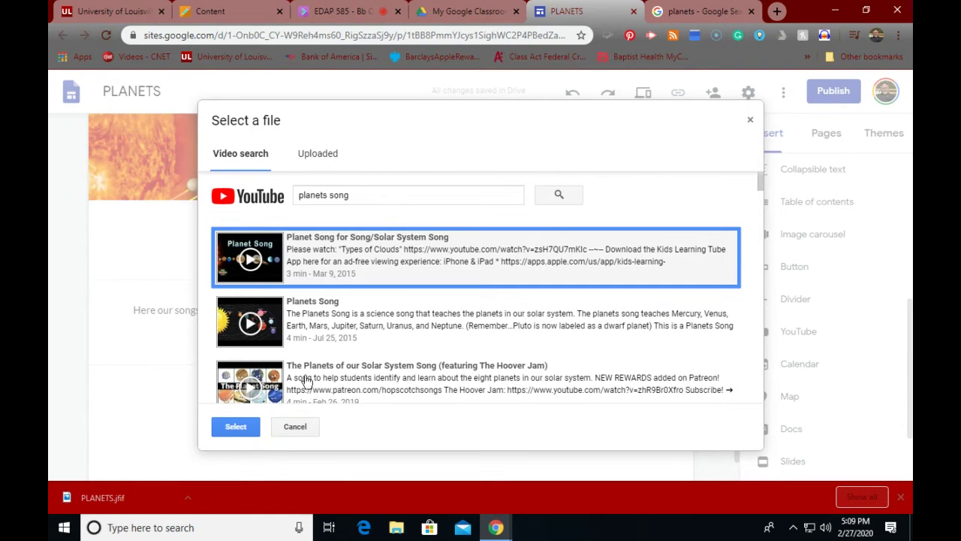
pyautogui.scroll(-1, 322, 377)
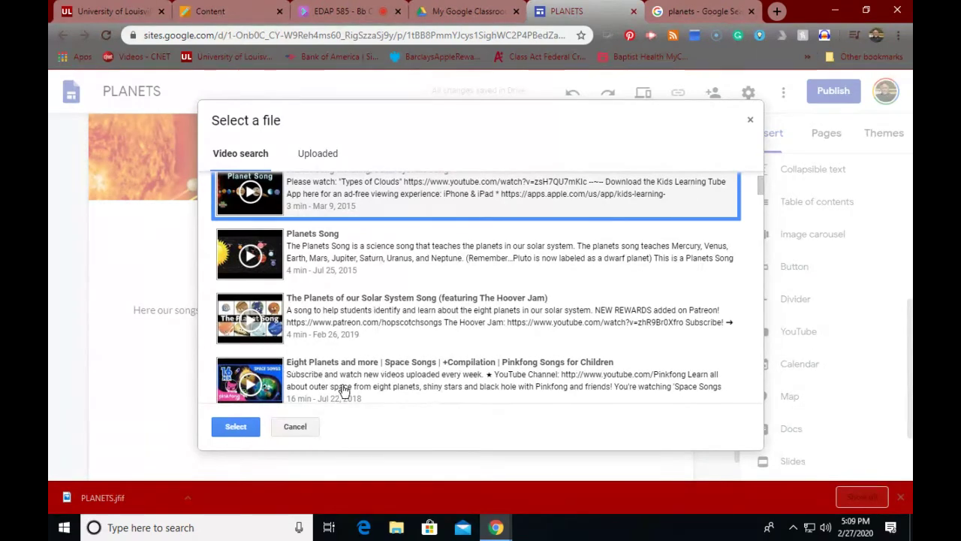
pyautogui.click(343, 389)
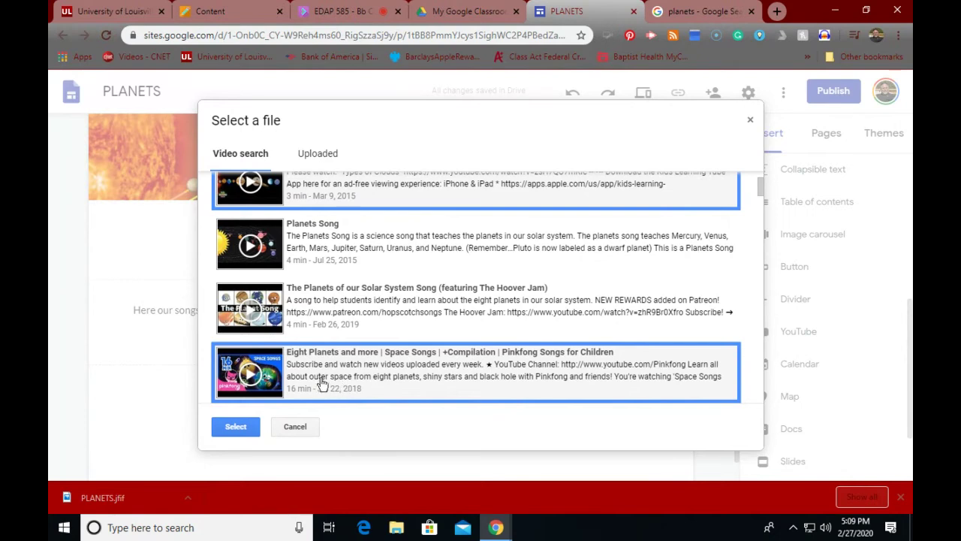
pyautogui.click(235, 431)
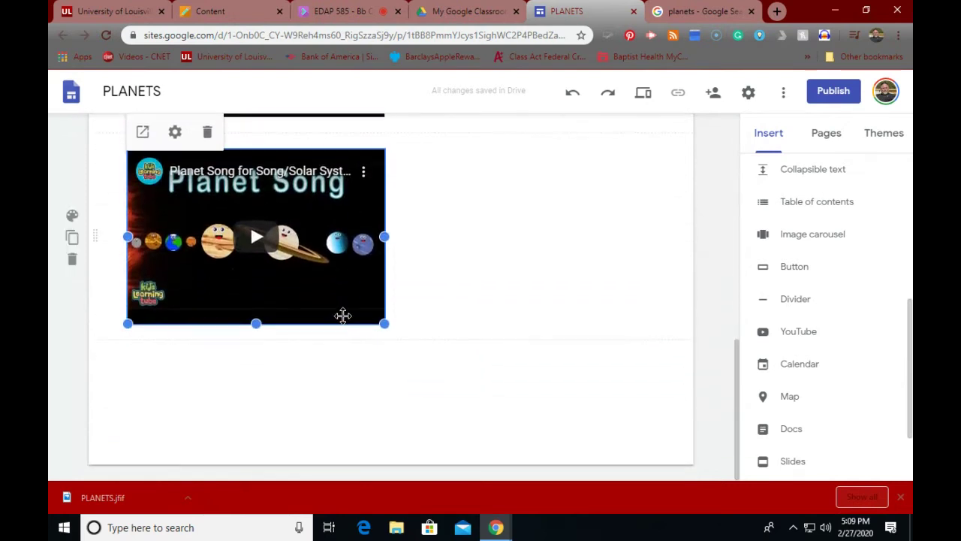
# Step: Shift both videos toward the centre, enlarging Planet Song and widening the Pinkfong video
pyautogui.scroll(4, 344, 318)
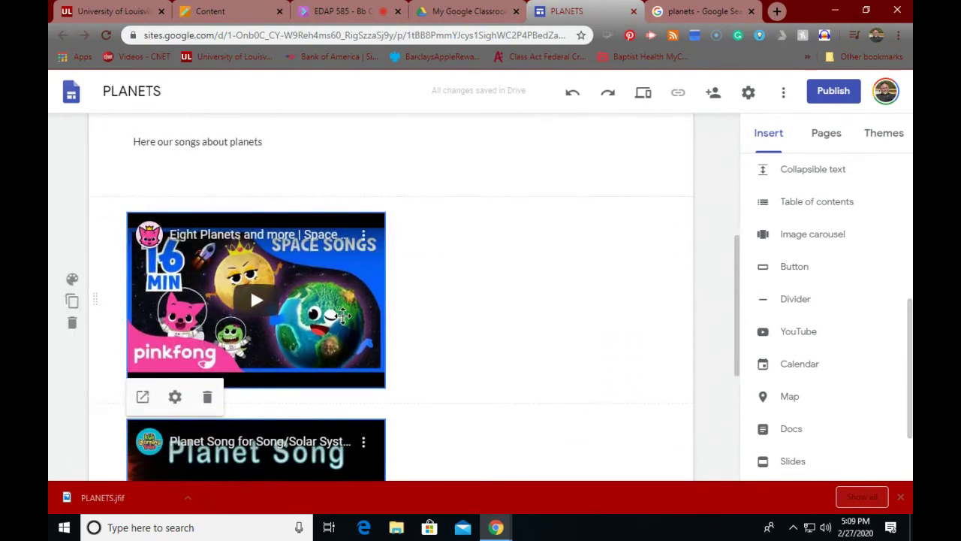
pyautogui.scroll(-3, 343, 316)
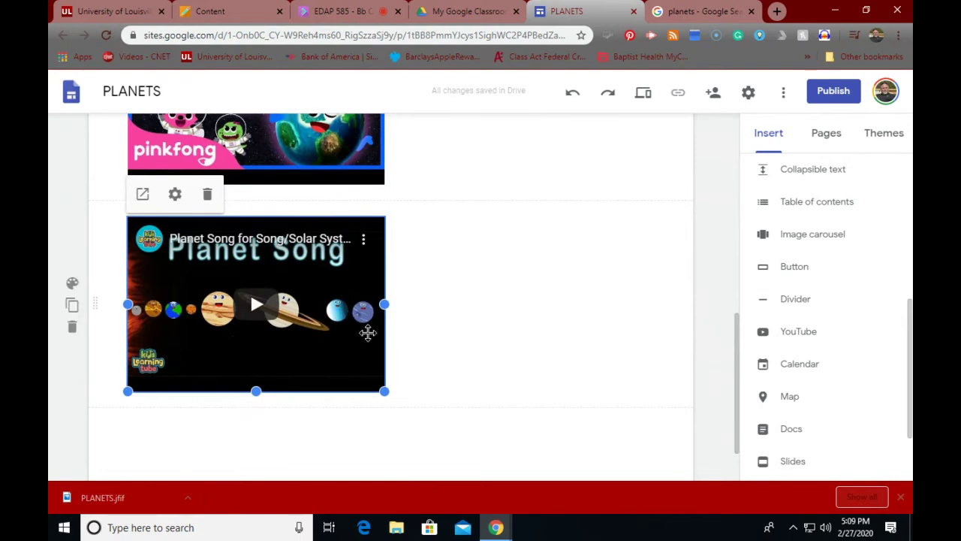
pyautogui.scroll(8, 367, 330)
pyautogui.scroll(-7, 365, 353)
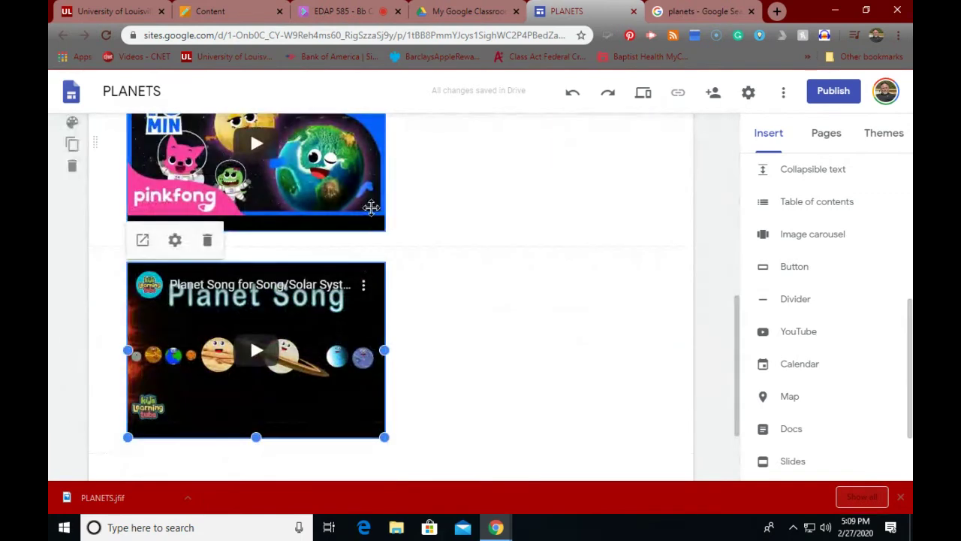
pyautogui.moveTo(287, 209); pyautogui.dragTo(377, 209)
pyautogui.moveTo(377, 173); pyautogui.dragTo(392, 173)
pyautogui.moveTo(331, 321); pyautogui.dragTo(407, 326)
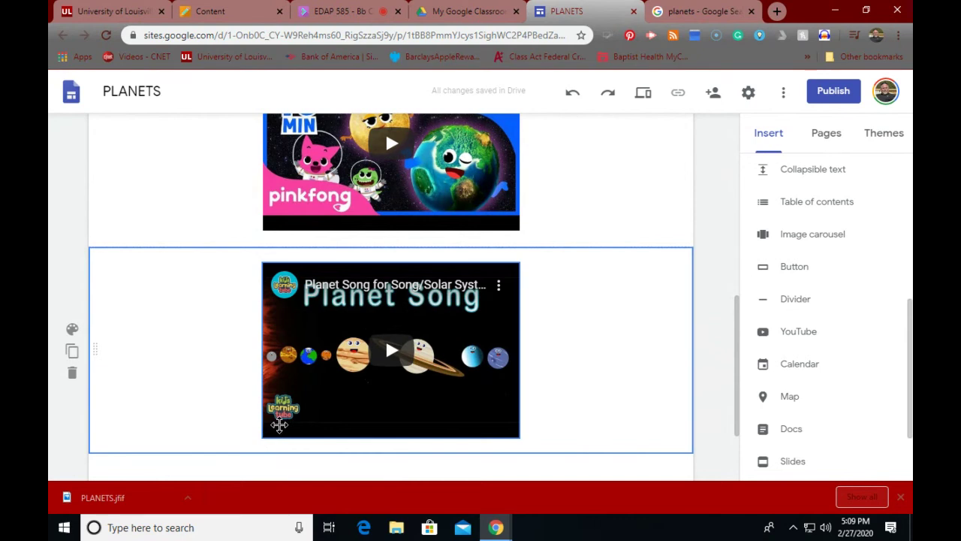
pyautogui.click(279, 421)
pyautogui.moveTo(262, 438); pyautogui.dragTo(165, 498)
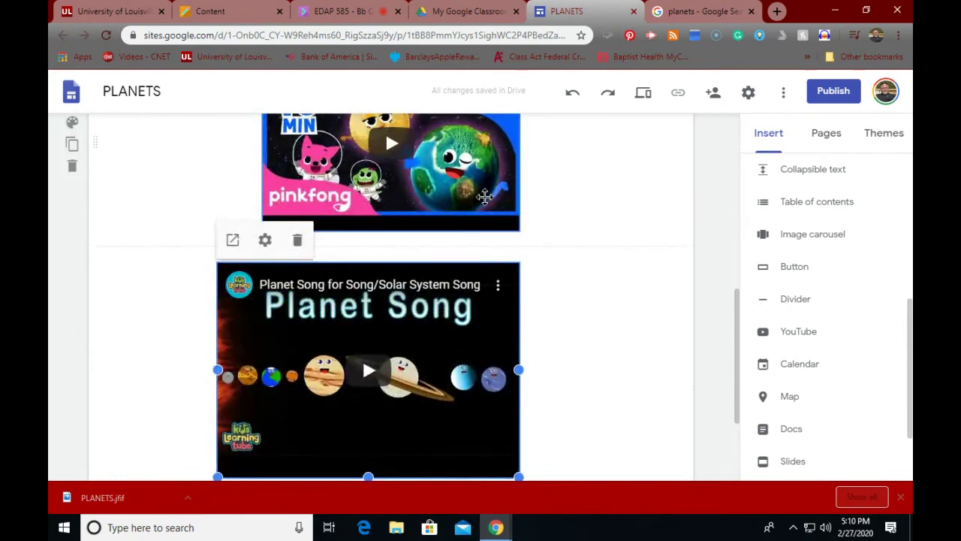
pyautogui.click(510, 223)
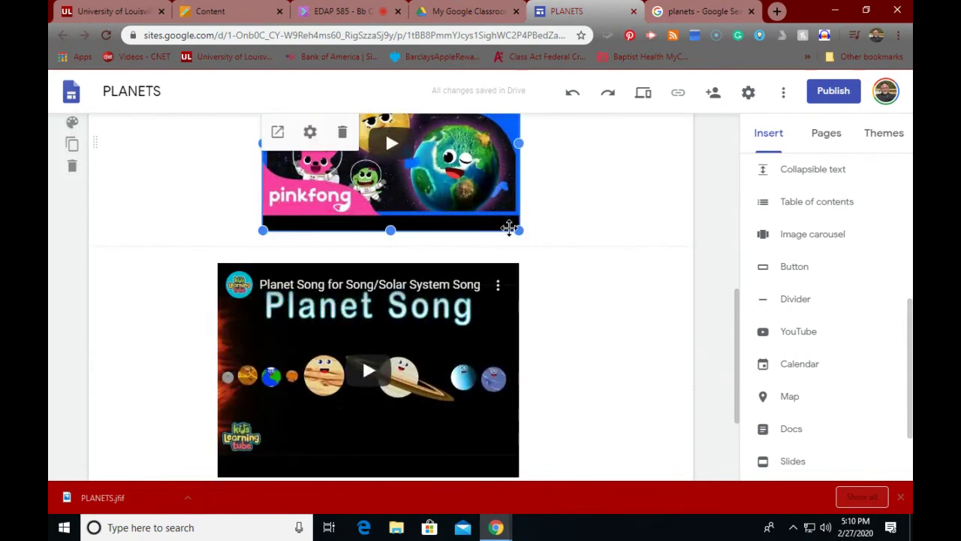
pyautogui.moveTo(518, 229); pyautogui.dragTo(601, 299)
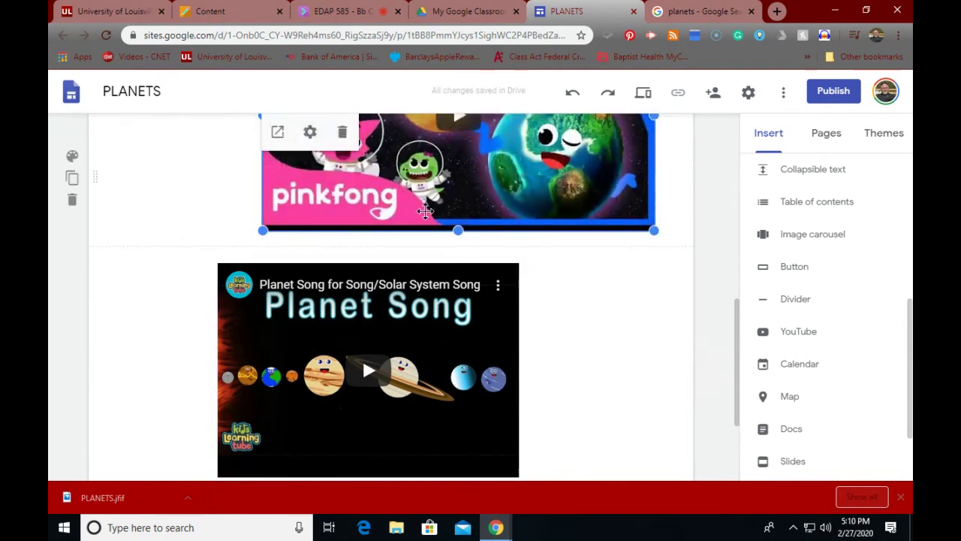
# Step: Shrink the Planet Song video, move it above the Pinkfong video, and recentre Pinkfong
pyautogui.click(515, 276)
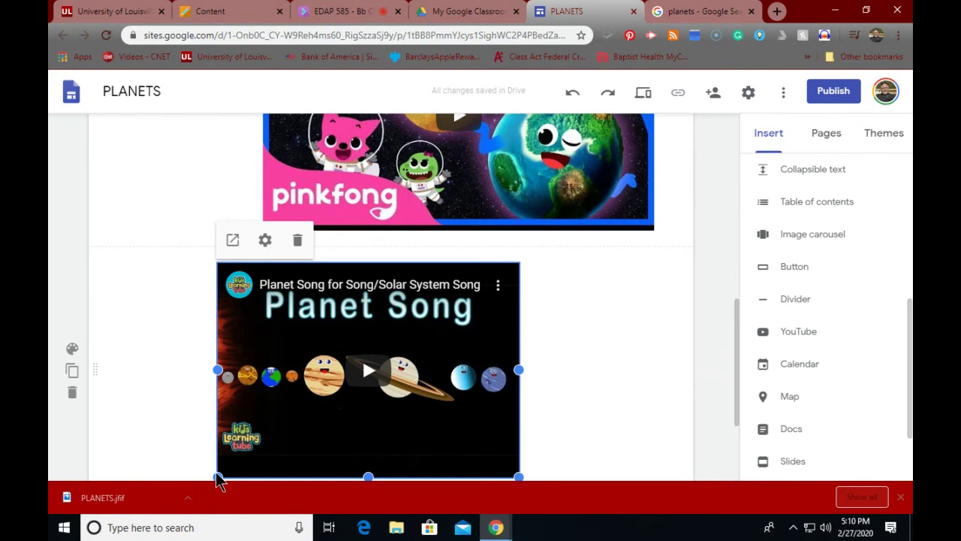
pyautogui.moveTo(219, 479); pyautogui.dragTo(350, 359)
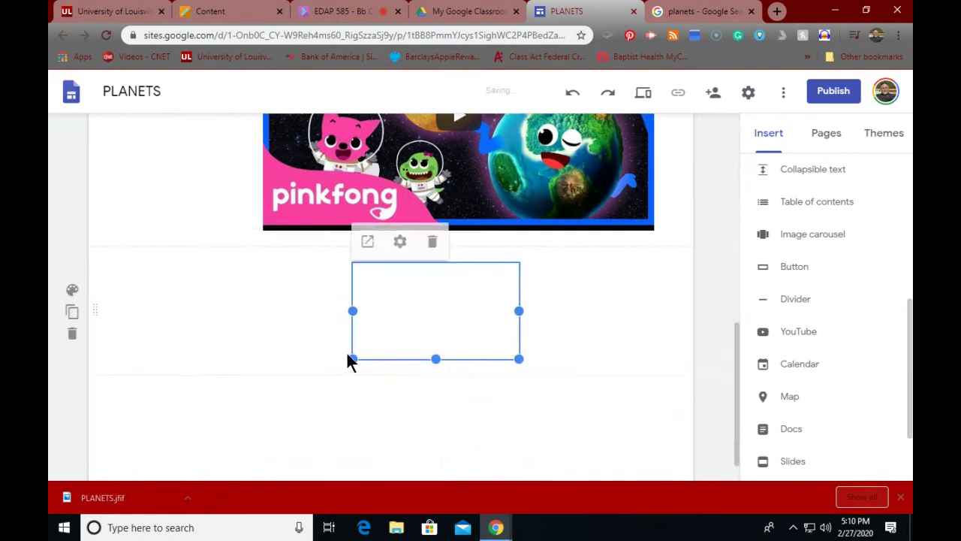
pyautogui.moveTo(148, 244); pyautogui.dragTo(155, 155)
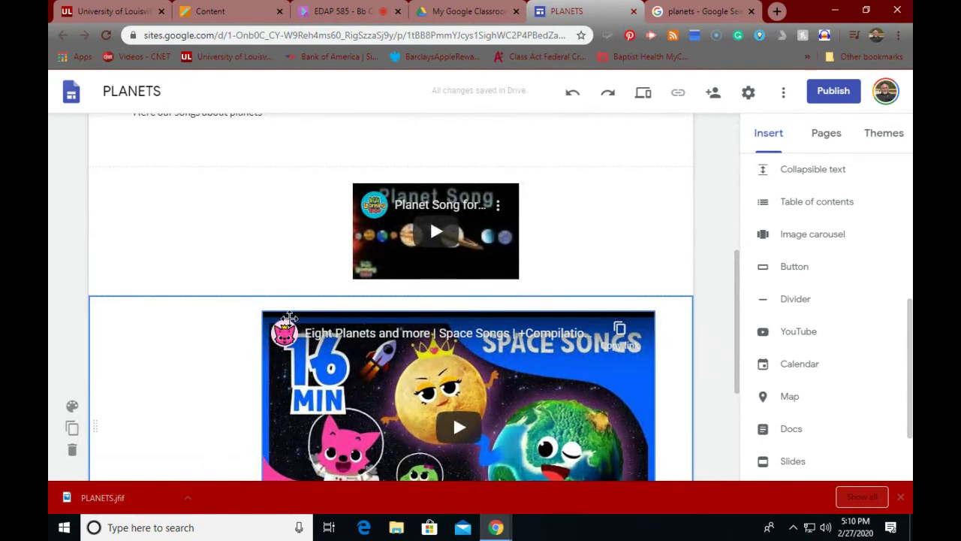
pyautogui.moveTo(269, 317); pyautogui.dragTo(264, 315)
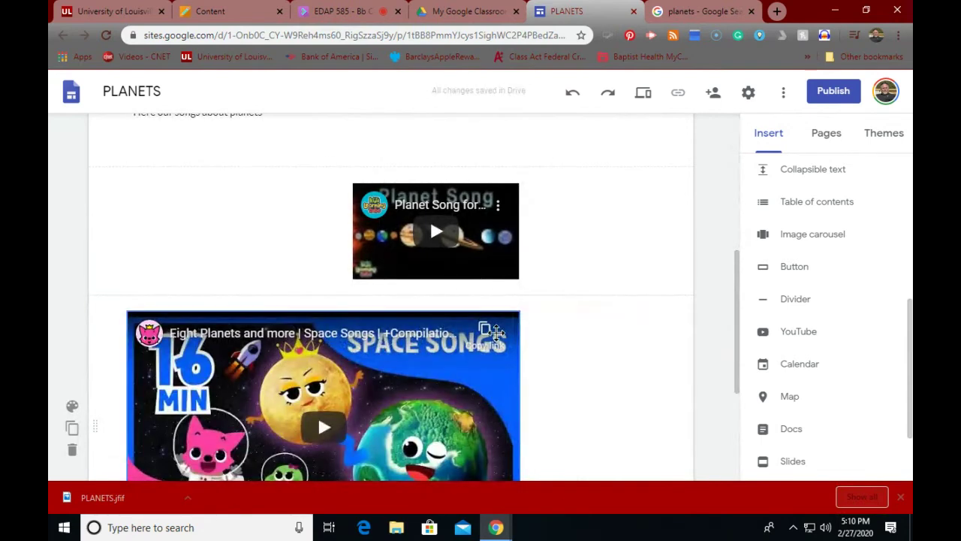
pyautogui.moveTo(497, 325); pyautogui.dragTo(517, 337)
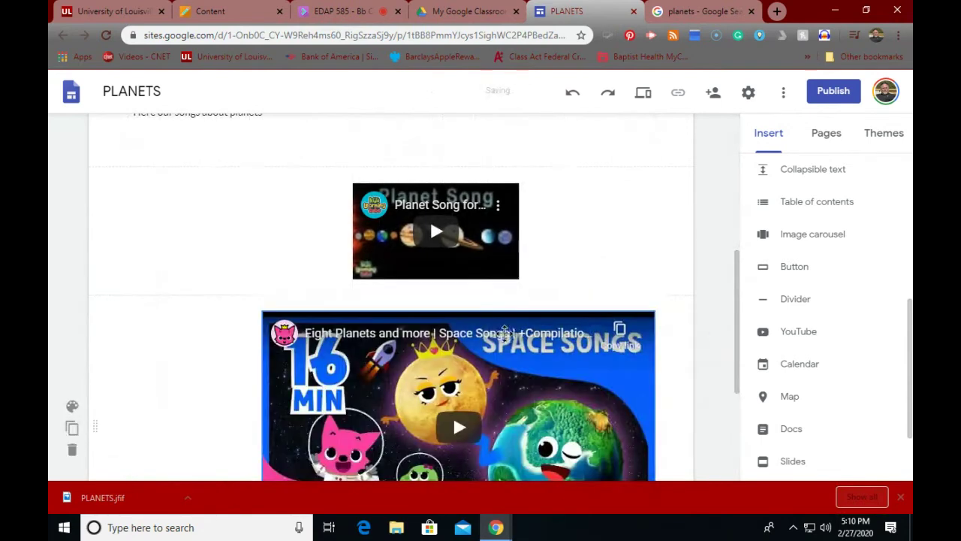
pyautogui.click(293, 325)
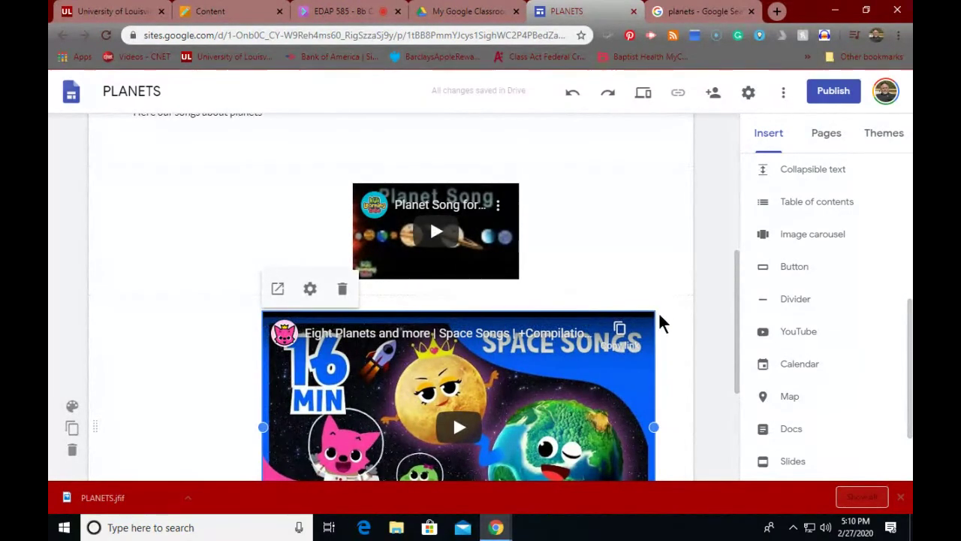
pyautogui.scroll(-3, 288, 367)
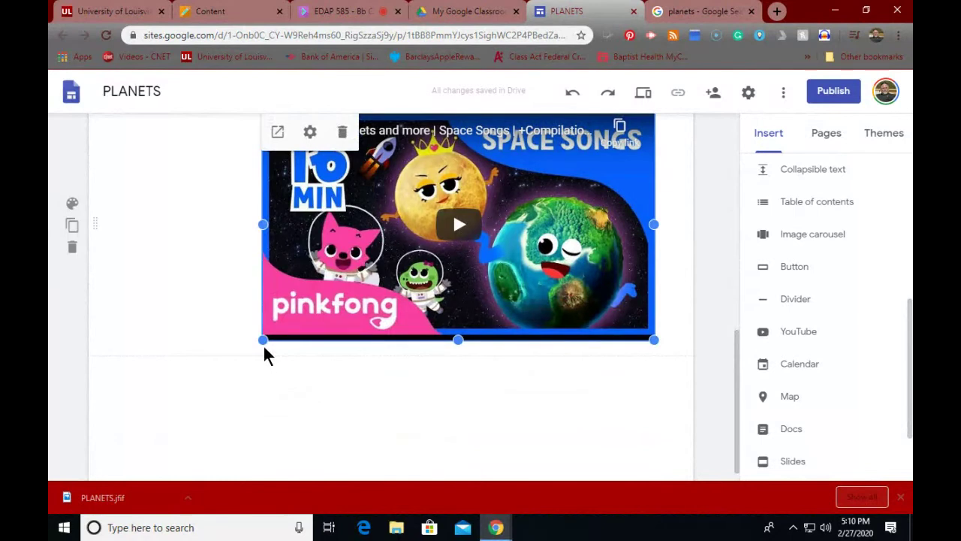
# Step: Shrink the Pinkfong Eight Planets video to fit beside Planet Song, then review the page
pyautogui.moveTo(262, 339); pyautogui.dragTo(209, 380)
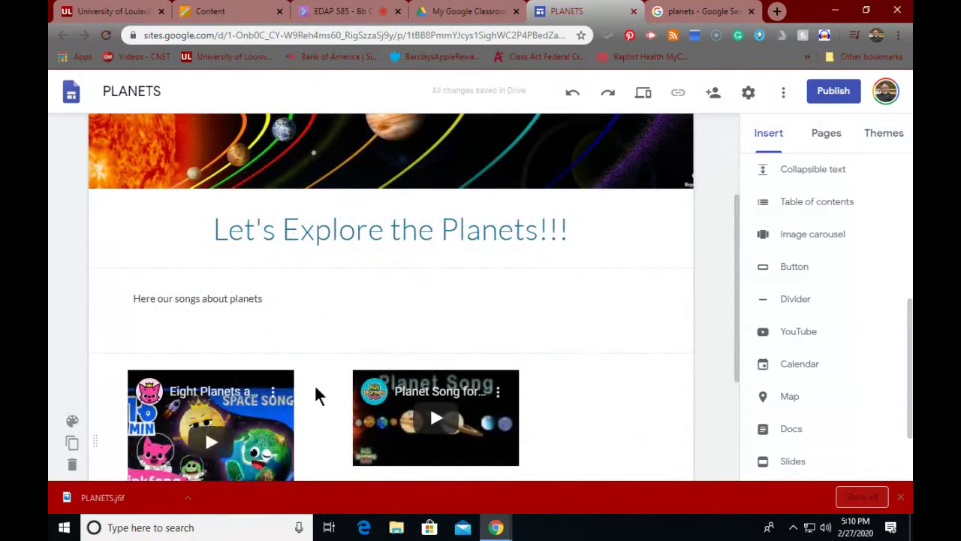
pyautogui.scroll(-2, 593, 414)
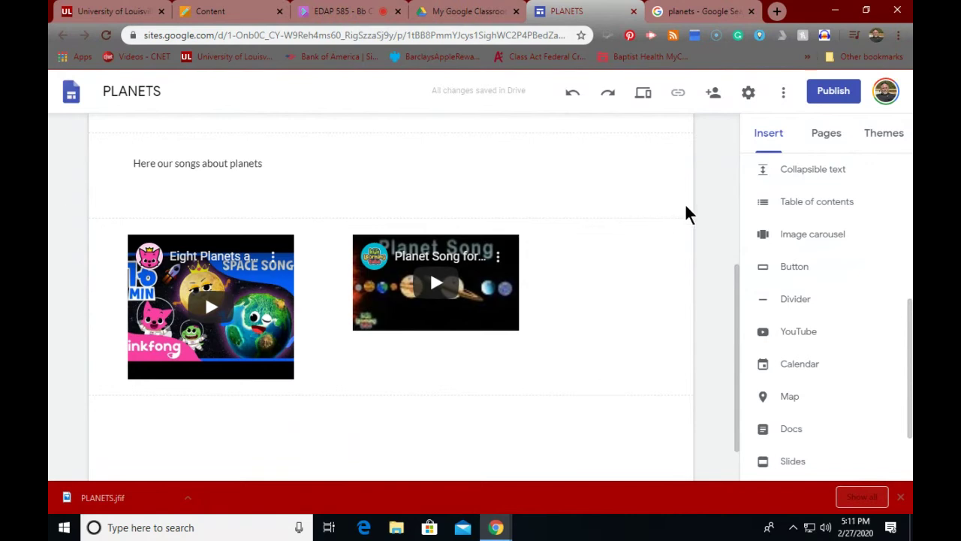
pyautogui.scroll(4, 186, 289)
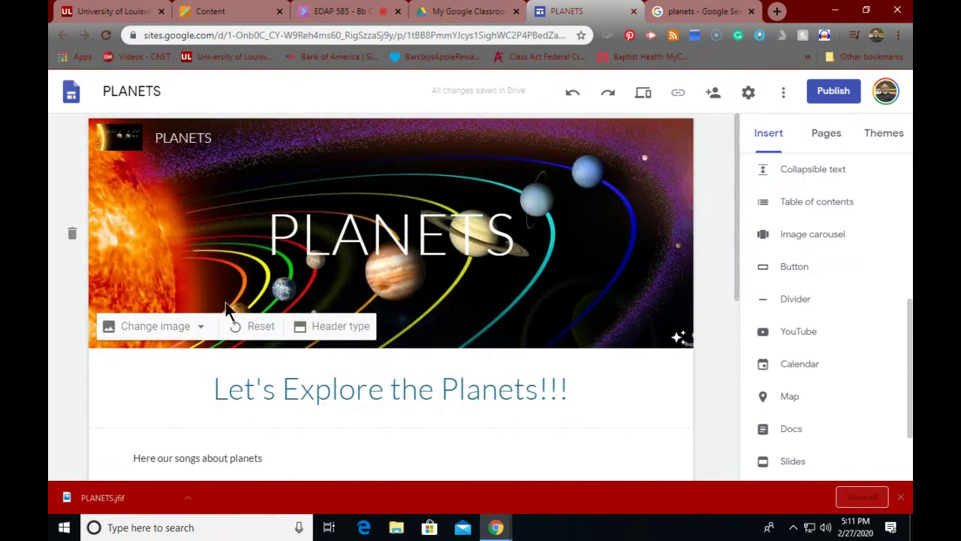
pyautogui.scroll(-2, 389, 279)
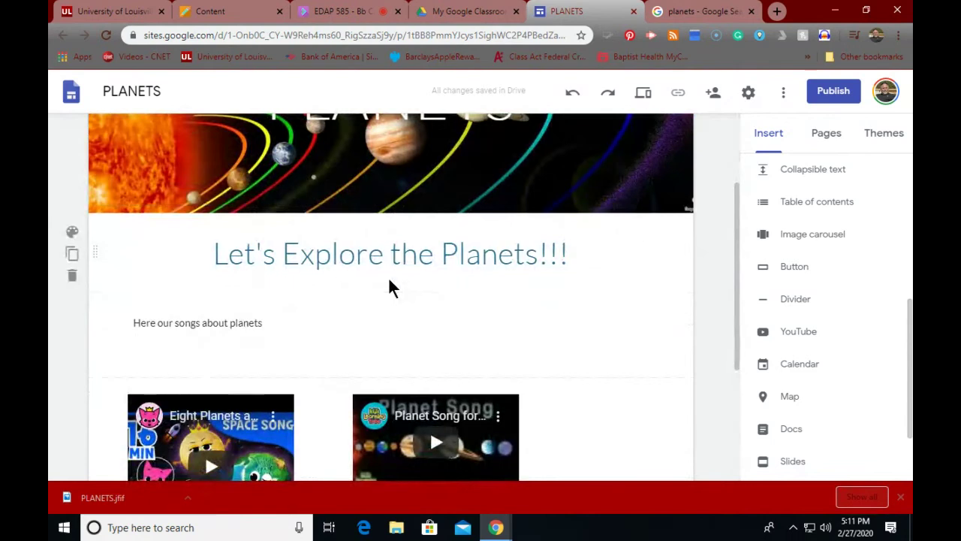
pyautogui.scroll(2, 389, 276)
pyautogui.moveTo(387, 273)
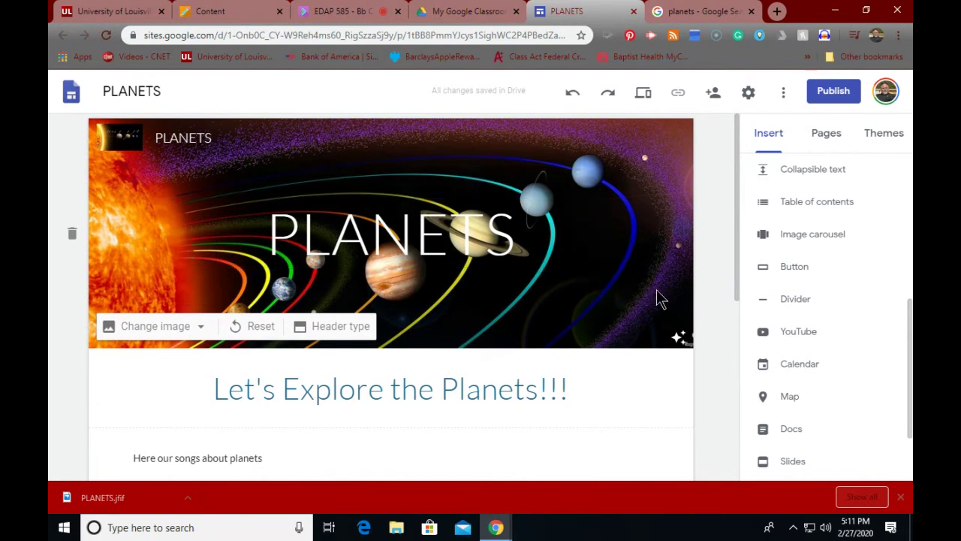
pyautogui.scroll(-1, 703, 305)
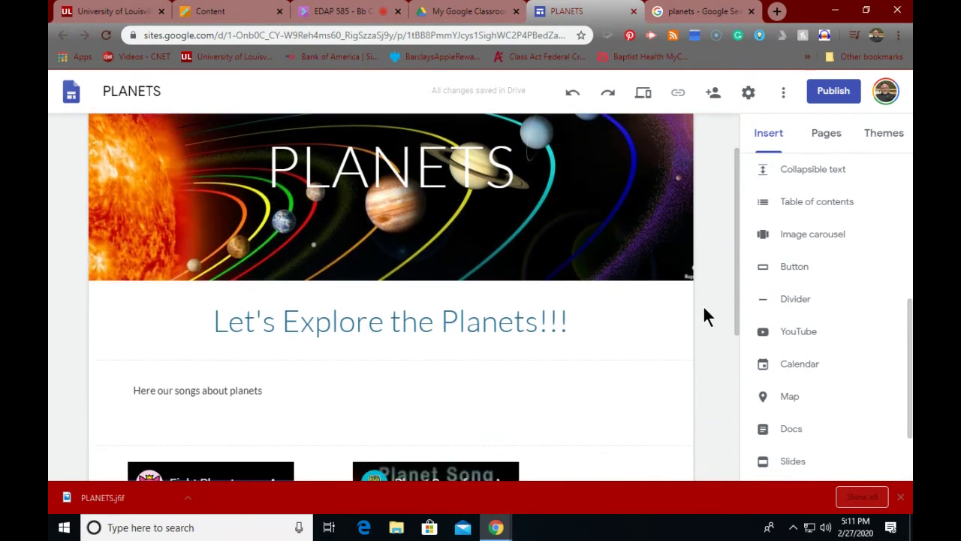
pyautogui.scroll(-1, 830, 376)
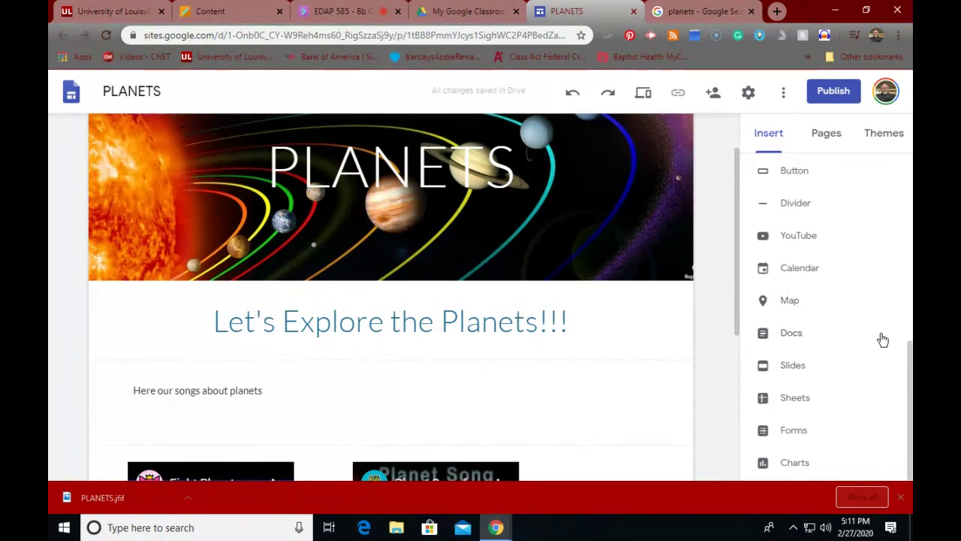
pyautogui.scroll(5, 840, 365)
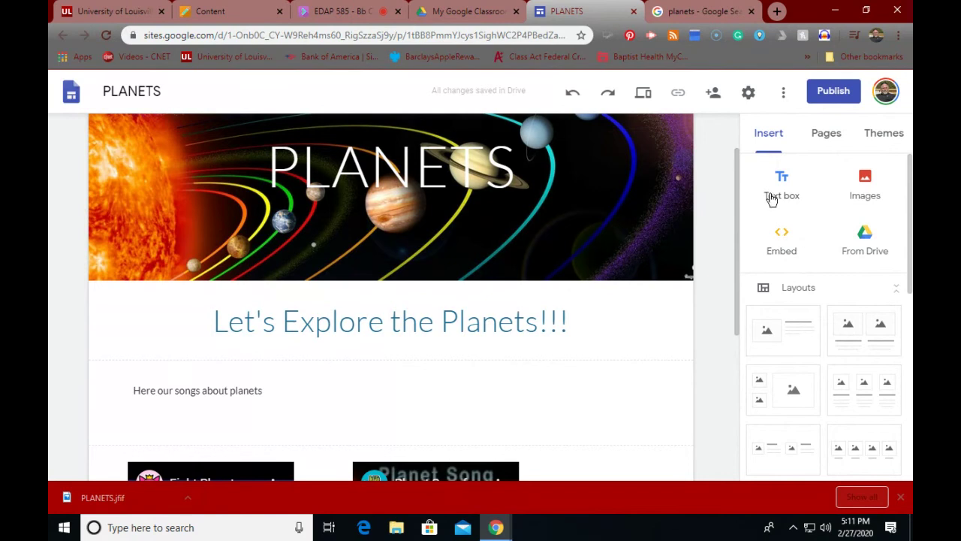
# Step: Create a new page named 'Resources for Planets Unit' from the Pages panel
pyautogui.click(826, 137)
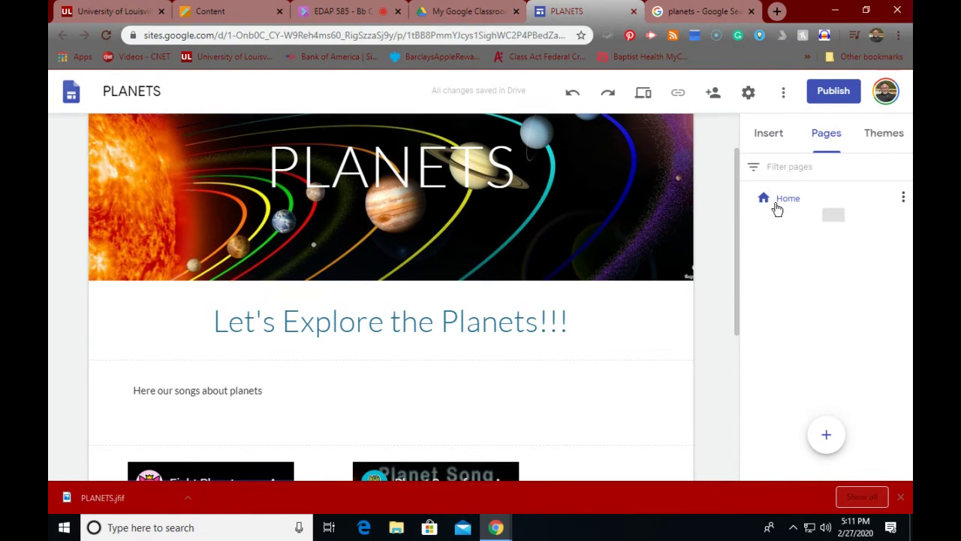
pyautogui.moveTo(828, 435)
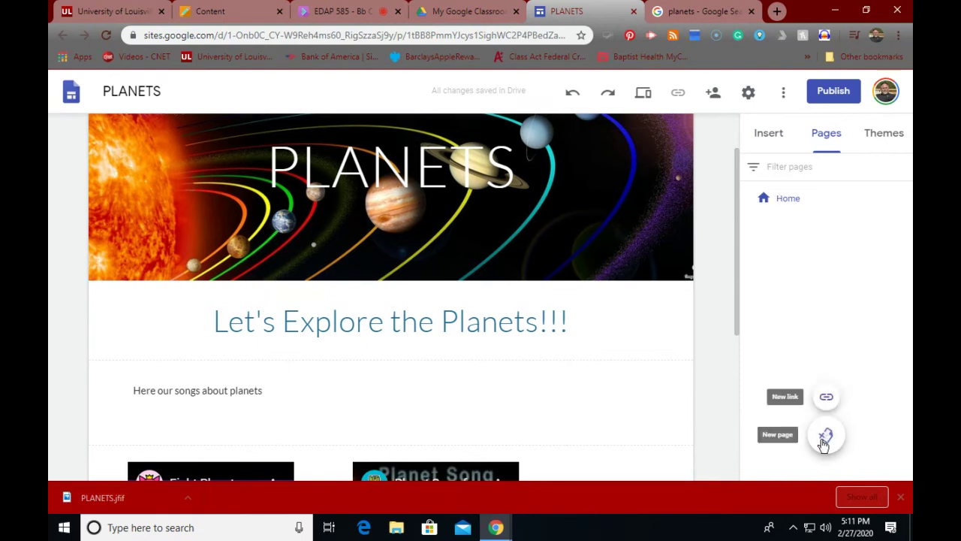
pyautogui.click(827, 437)
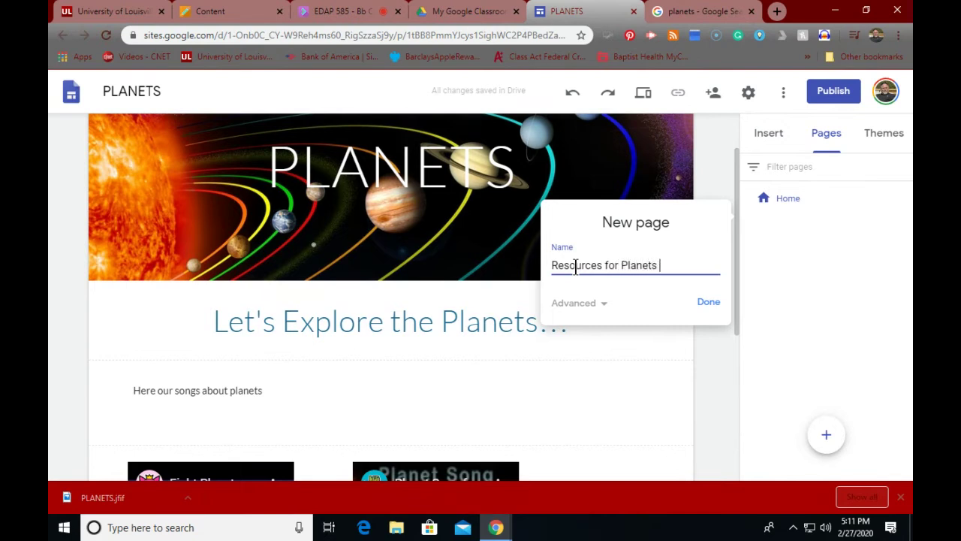
pyautogui.write('t')
pyautogui.click(706, 303)
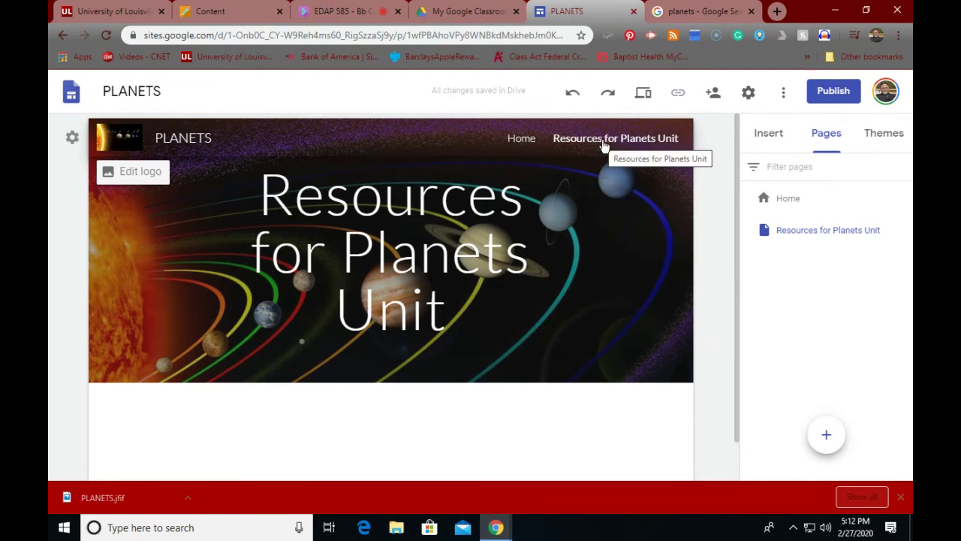
# Step: Insert the 'Wecome to Gravity' slides from the Drive folder Assignment Swan onto the Resources page
pyautogui.click(522, 139)
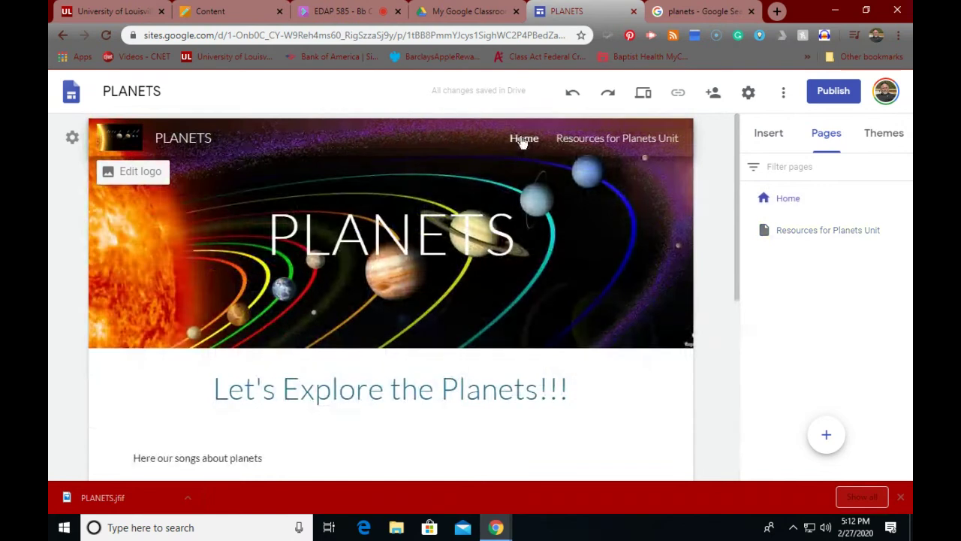
pyautogui.click(613, 142)
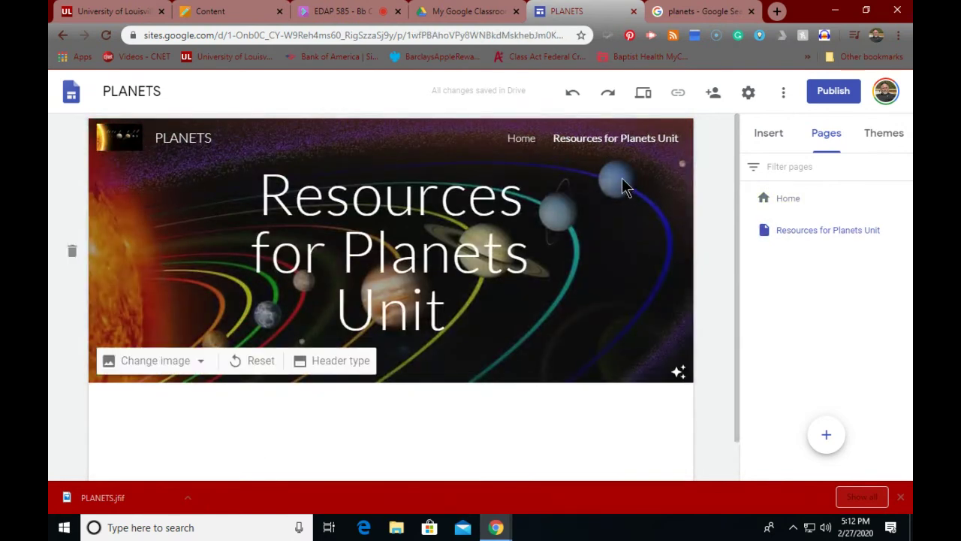
pyautogui.click(763, 136)
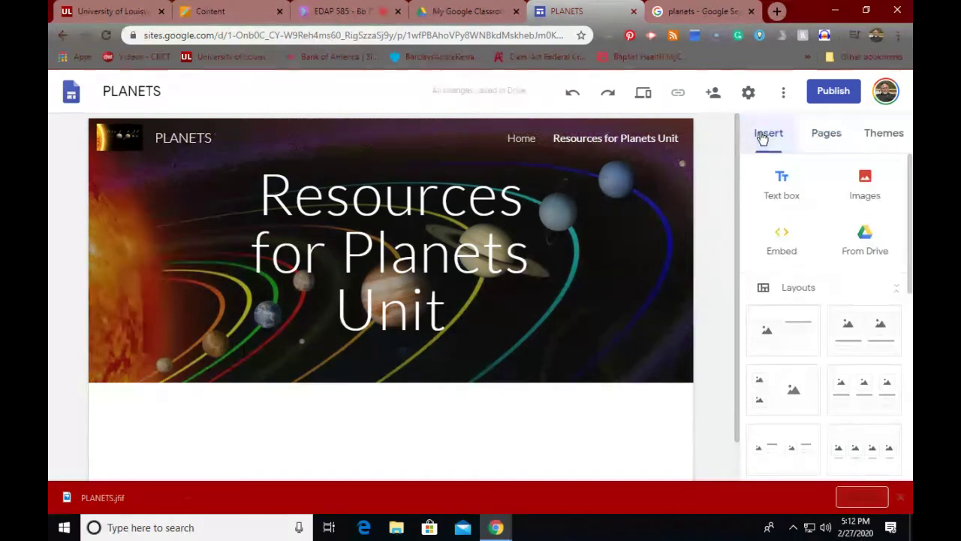
pyautogui.click(865, 242)
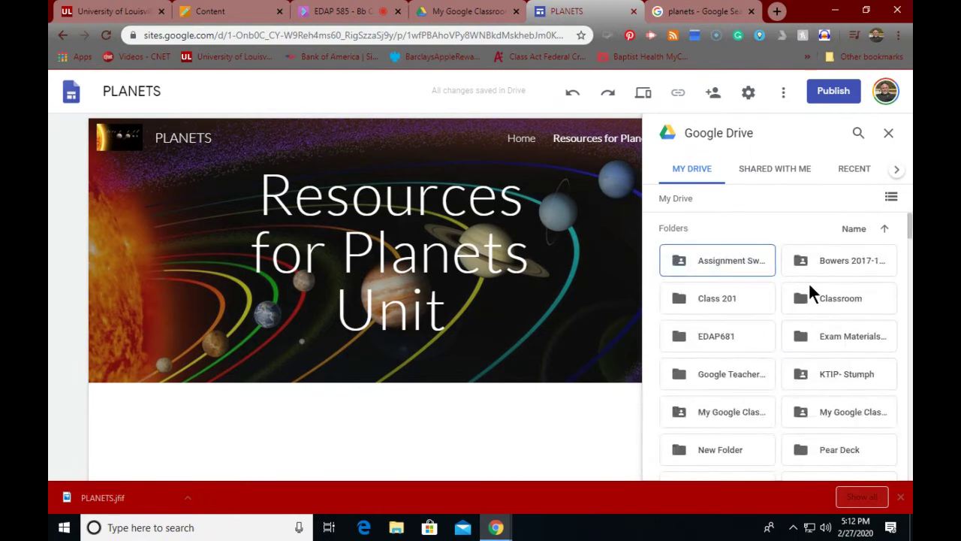
pyautogui.doubleClick(716, 259)
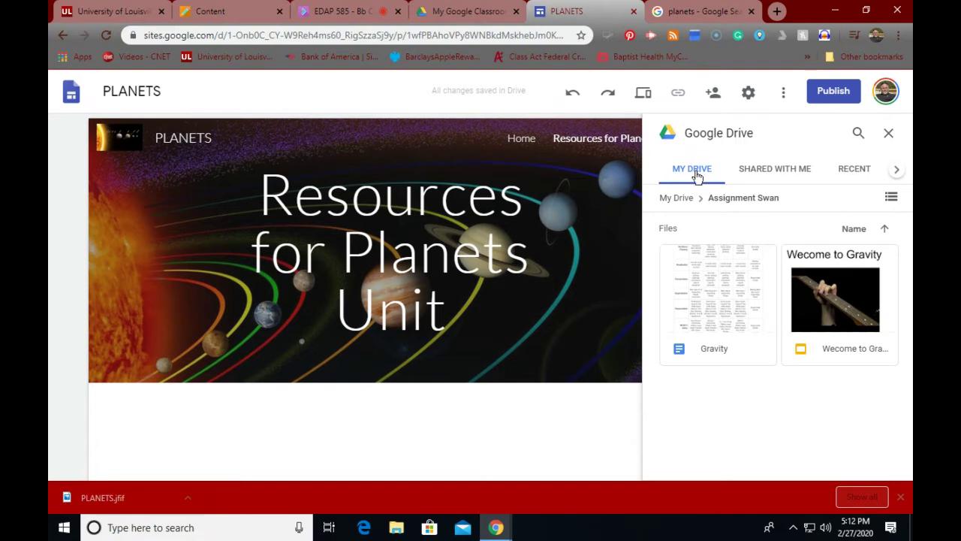
pyautogui.click(852, 300)
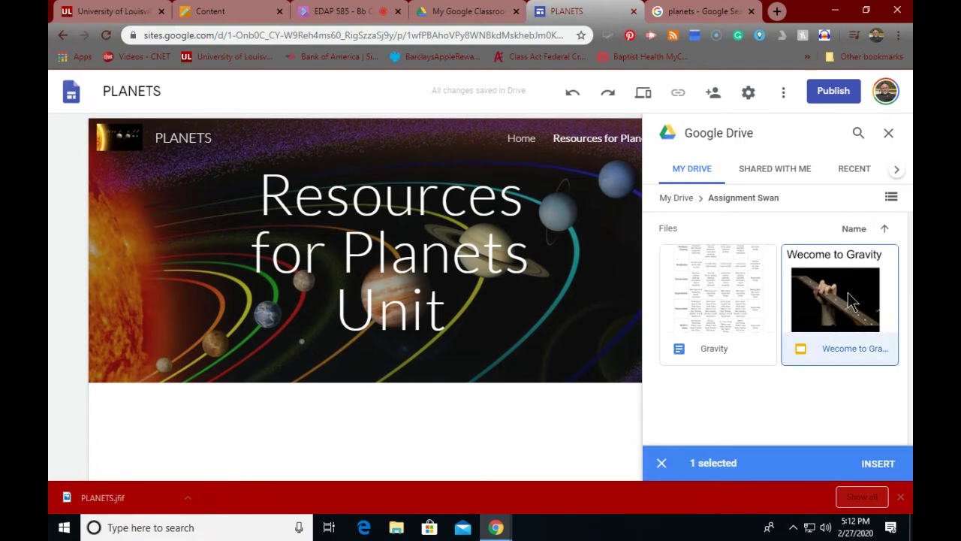
pyautogui.click(876, 463)
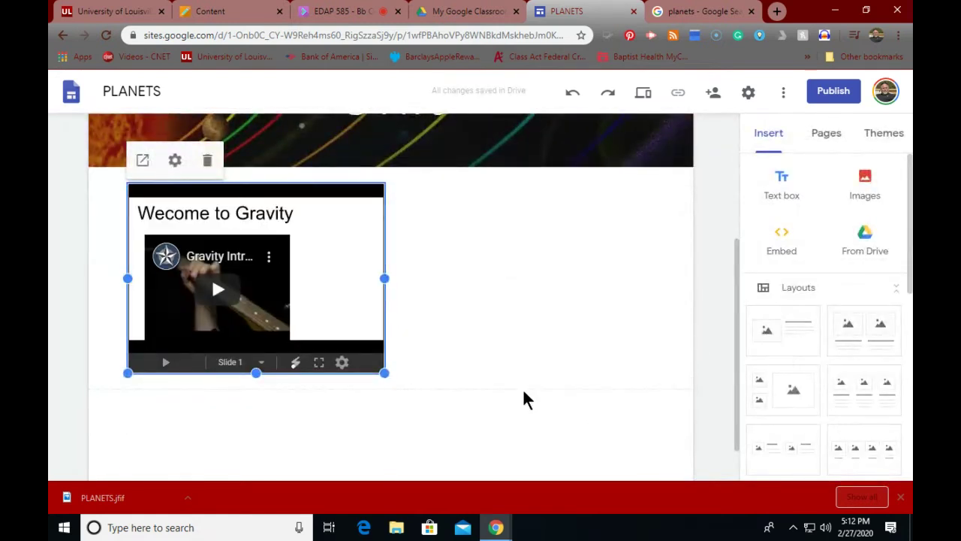
pyautogui.moveTo(547, 380)
# Step: Embed the 'Copy of Solar S...' Earth slides from recent Drive files below the Gravity slideshow
pyautogui.click(868, 238)
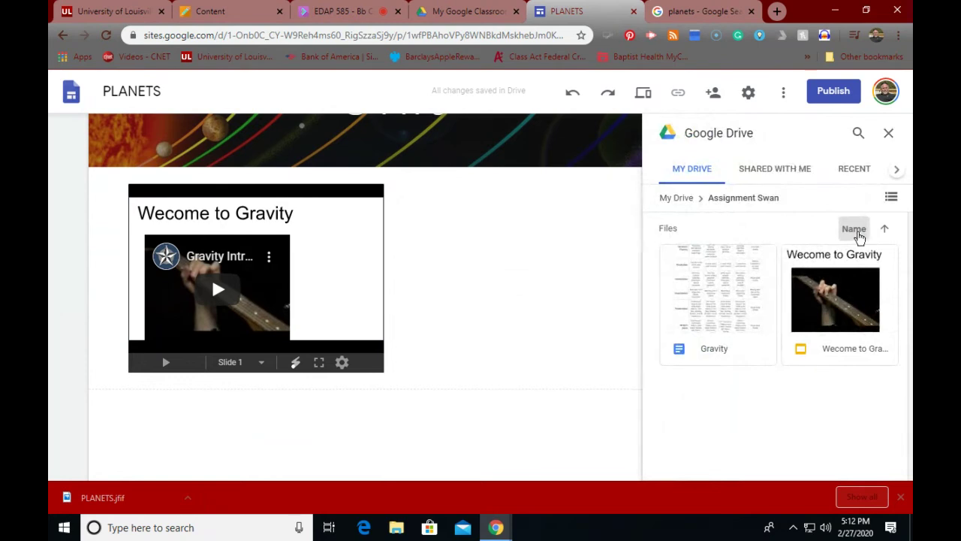
pyautogui.click(849, 171)
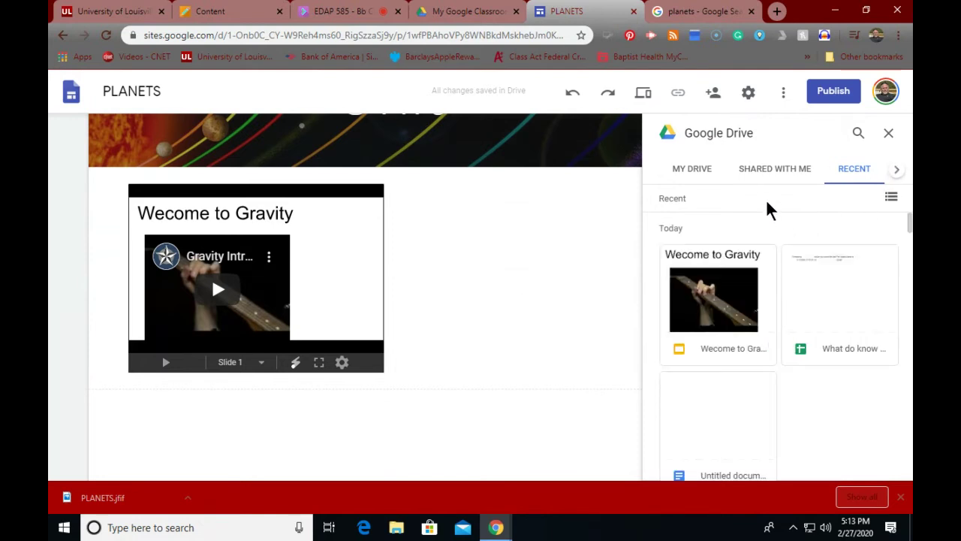
pyautogui.scroll(-3, 793, 271)
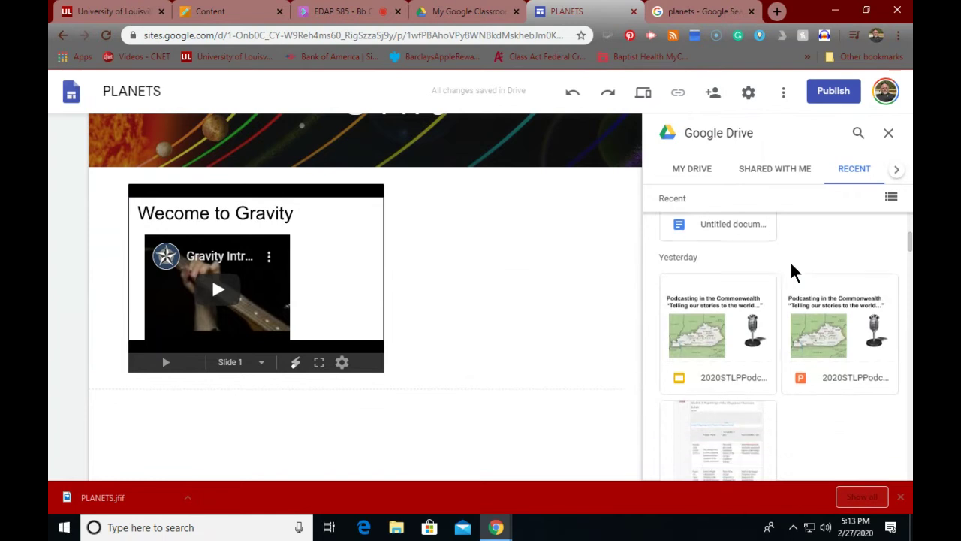
pyautogui.scroll(-1, 793, 271)
pyautogui.scroll(-5, 794, 271)
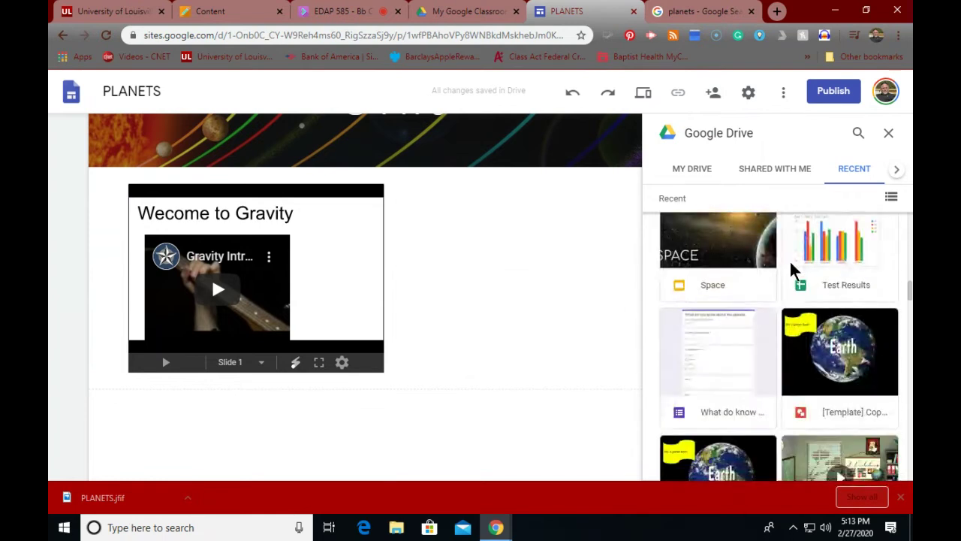
pyautogui.scroll(2, 794, 271)
pyautogui.scroll(-1, 793, 271)
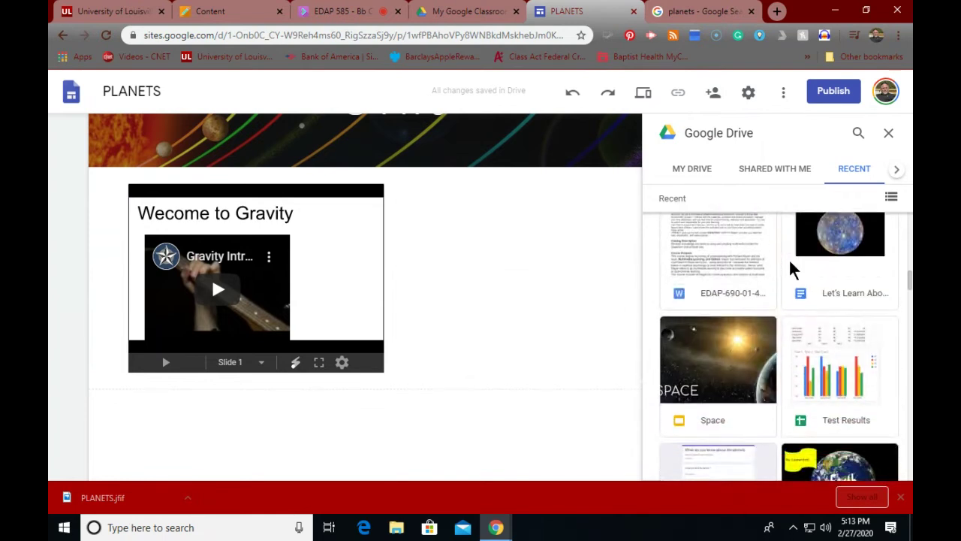
pyautogui.scroll(-1, 793, 271)
pyautogui.scroll(2, 795, 270)
pyautogui.scroll(1, 795, 271)
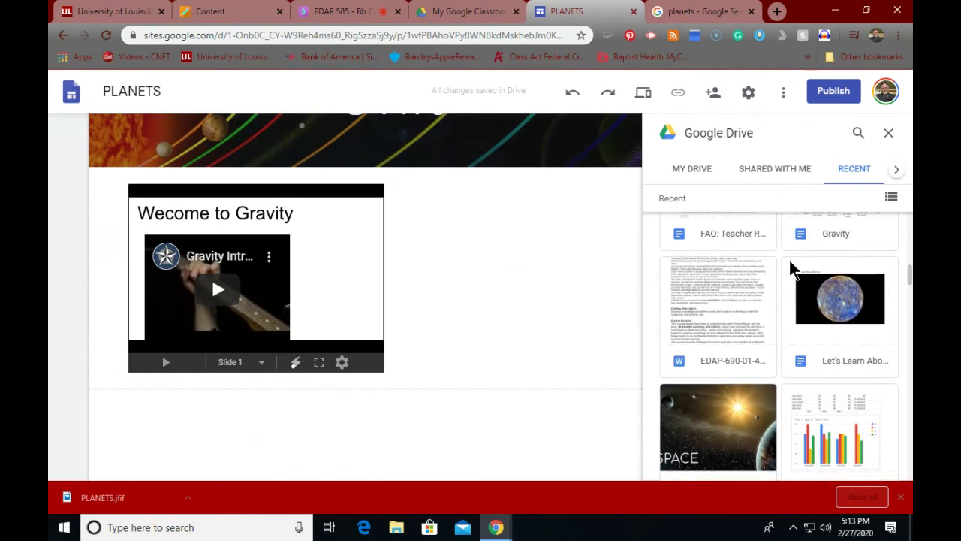
pyautogui.scroll(-4, 795, 270)
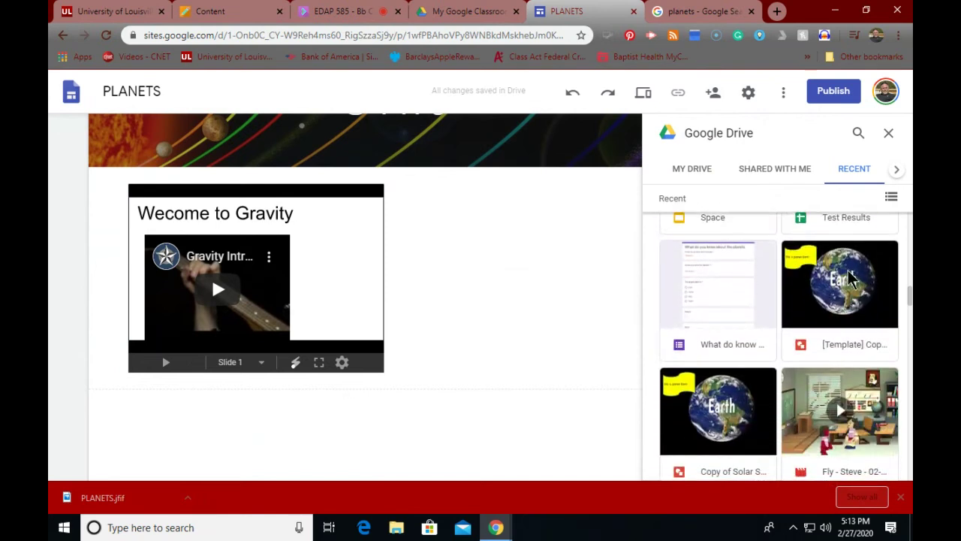
pyautogui.scroll(-2, 850, 278)
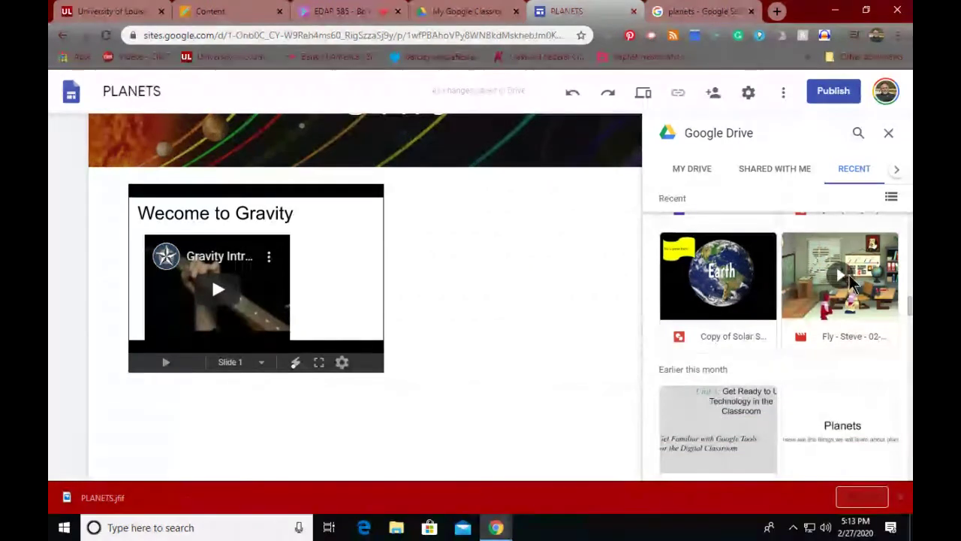
pyautogui.doubleClick(725, 275)
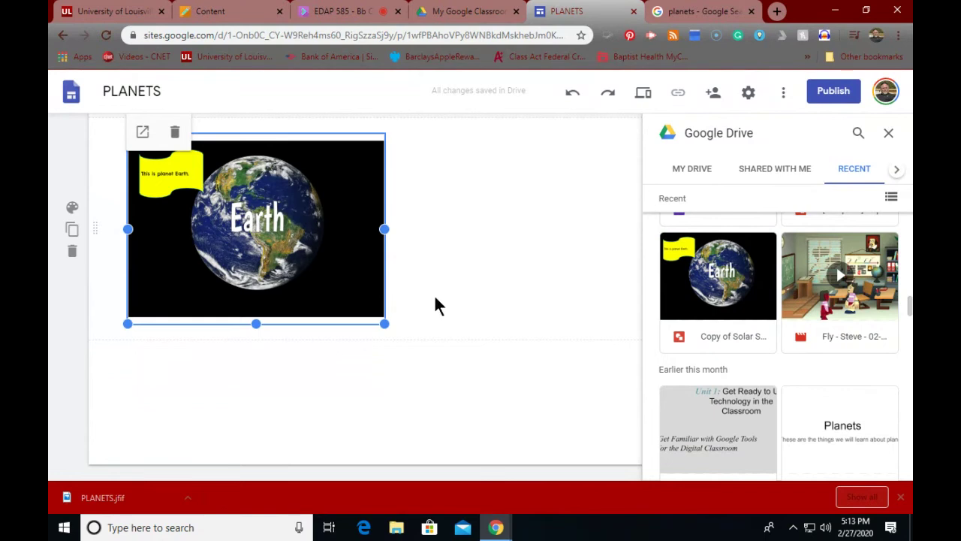
pyautogui.scroll(5, 488, 331)
pyautogui.scroll(-2, 488, 331)
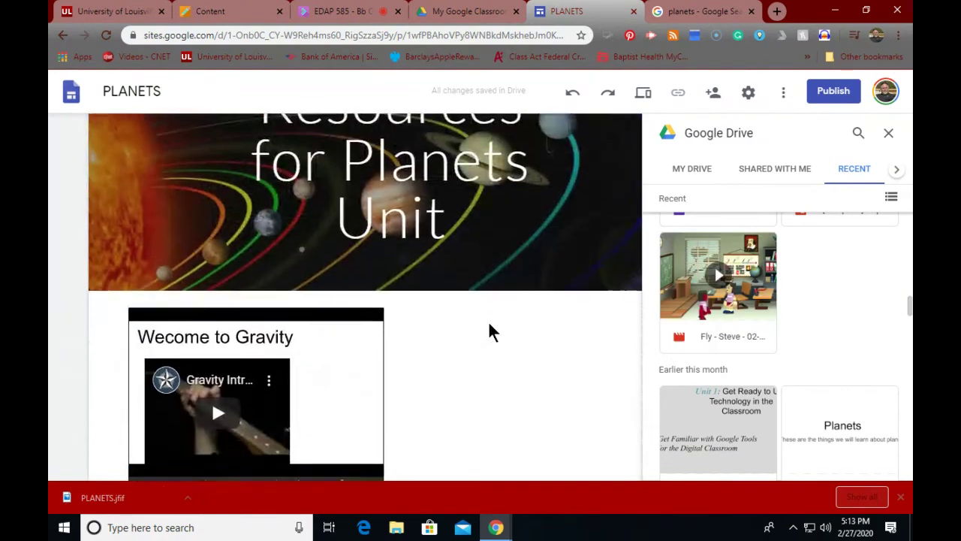
pyautogui.scroll(-2, 491, 318)
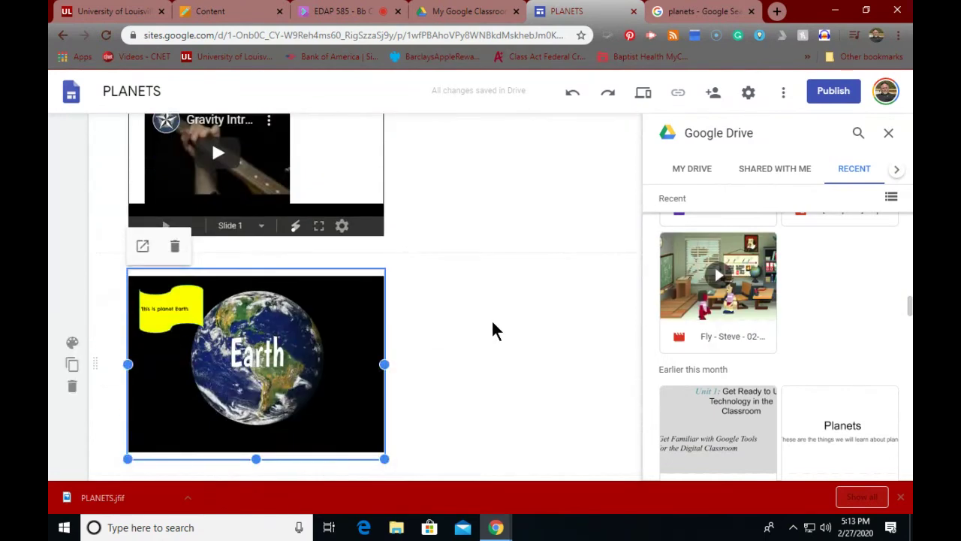
pyautogui.scroll(5, 487, 318)
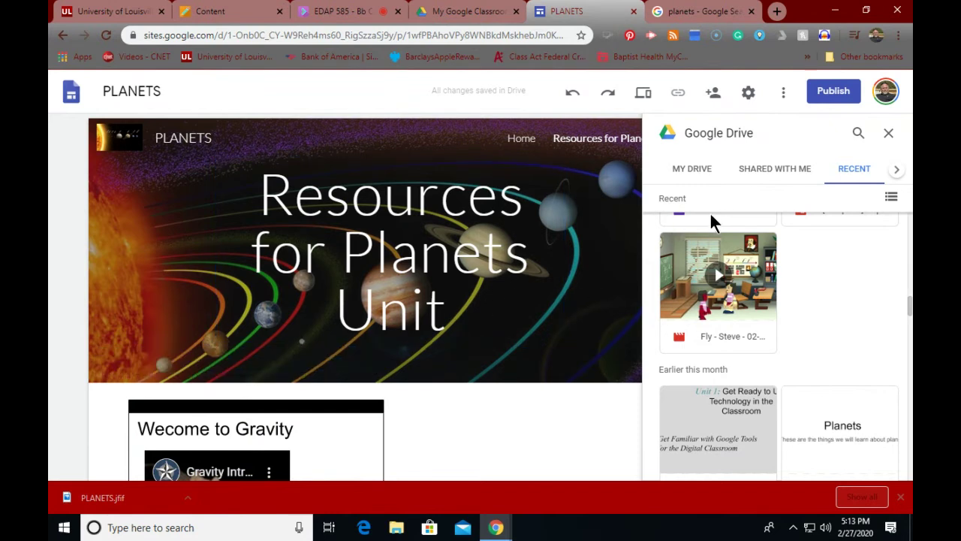
# Step: Check the Home page, close the Drive file browser, and return to Resources for Planets Unit
pyautogui.click(697, 172)
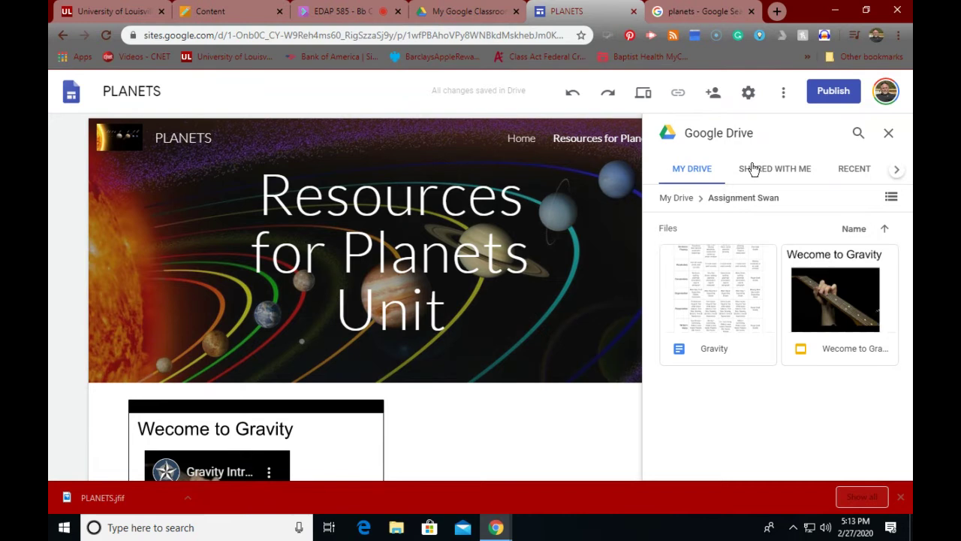
pyautogui.click(285, 405)
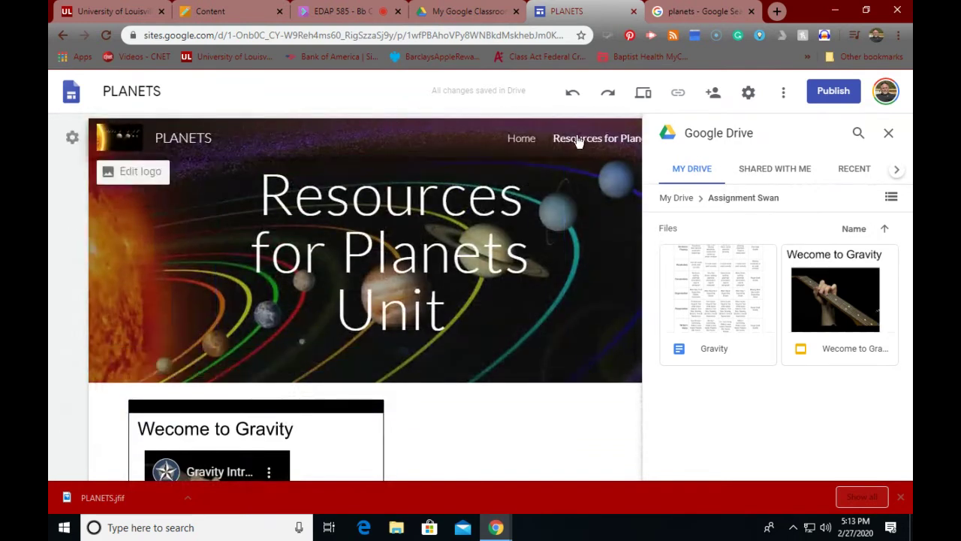
pyautogui.click(521, 140)
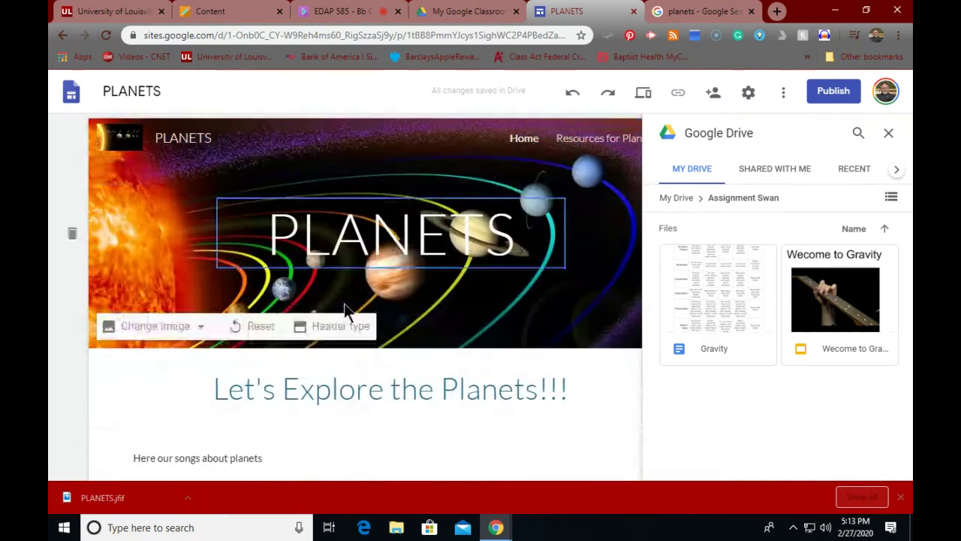
pyautogui.scroll(-5, 331, 315)
pyautogui.scroll(5, 313, 324)
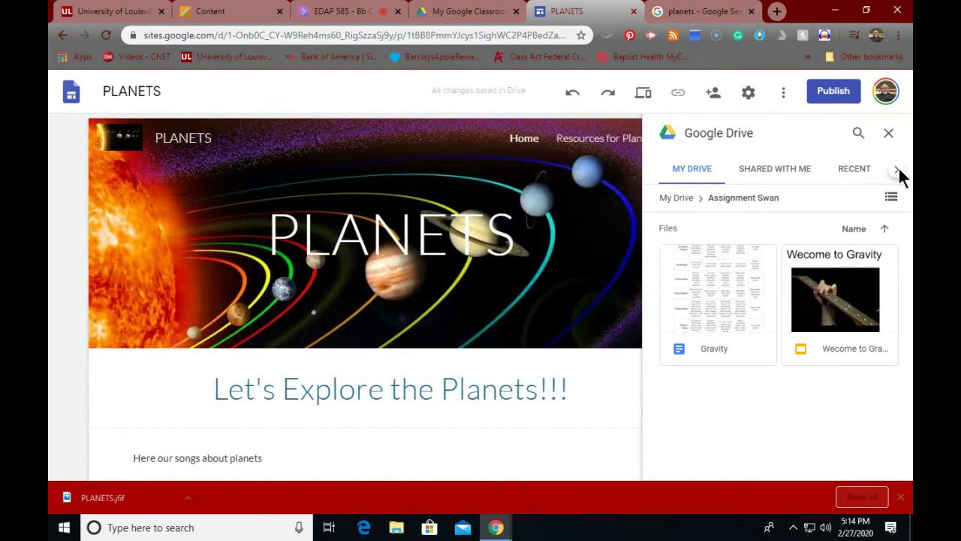
pyautogui.click(889, 136)
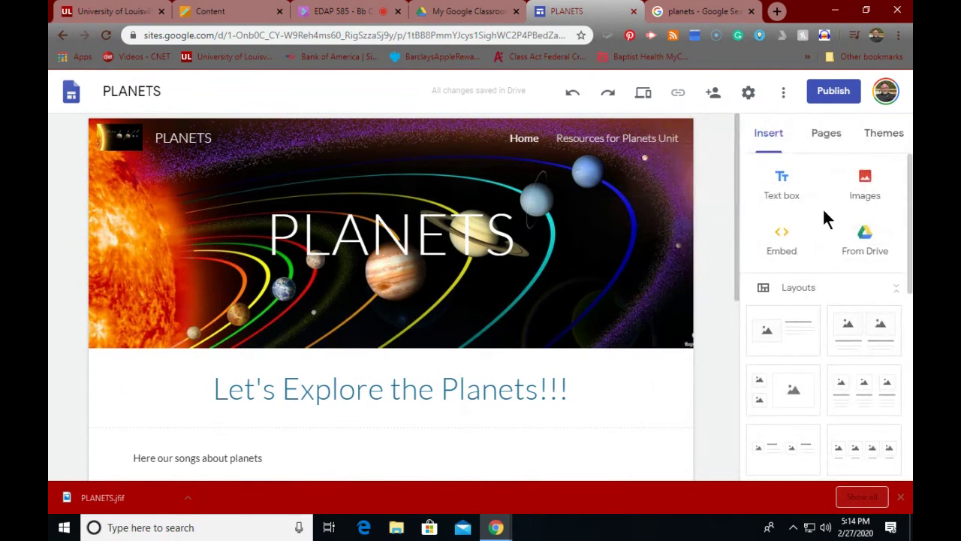
pyautogui.click(603, 139)
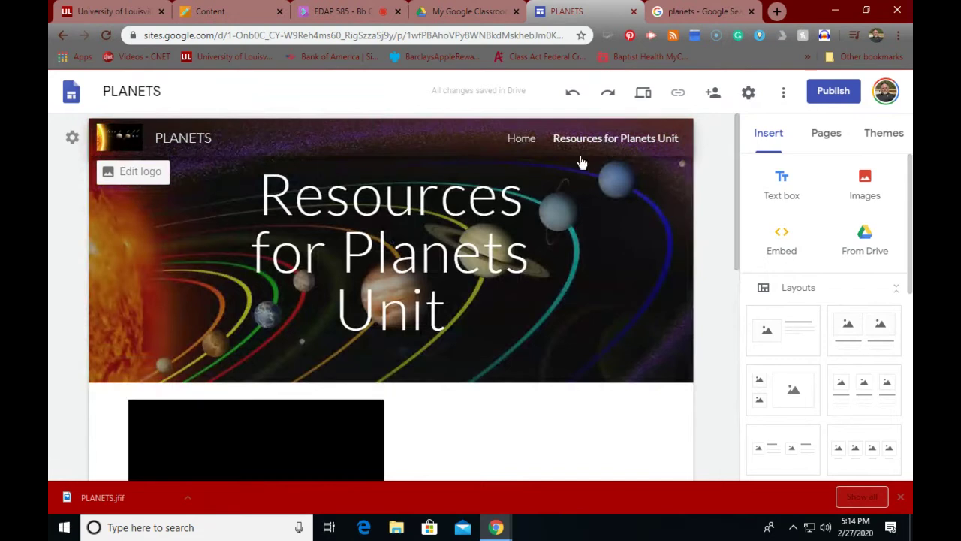
# Step: Open a new tab and try the PhET addresses phet.edu, phet.org and phet.net
pyautogui.click(778, 11)
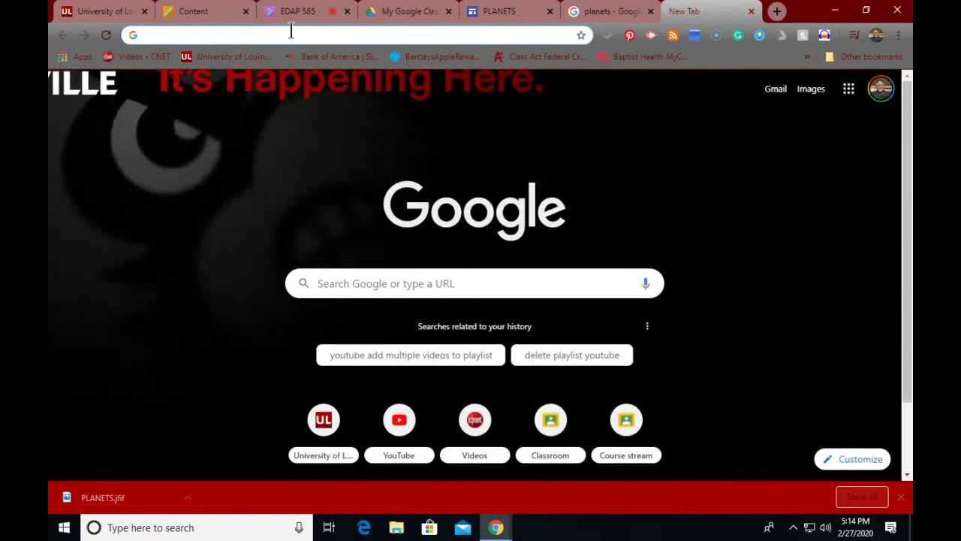
pyautogui.write('PHET')
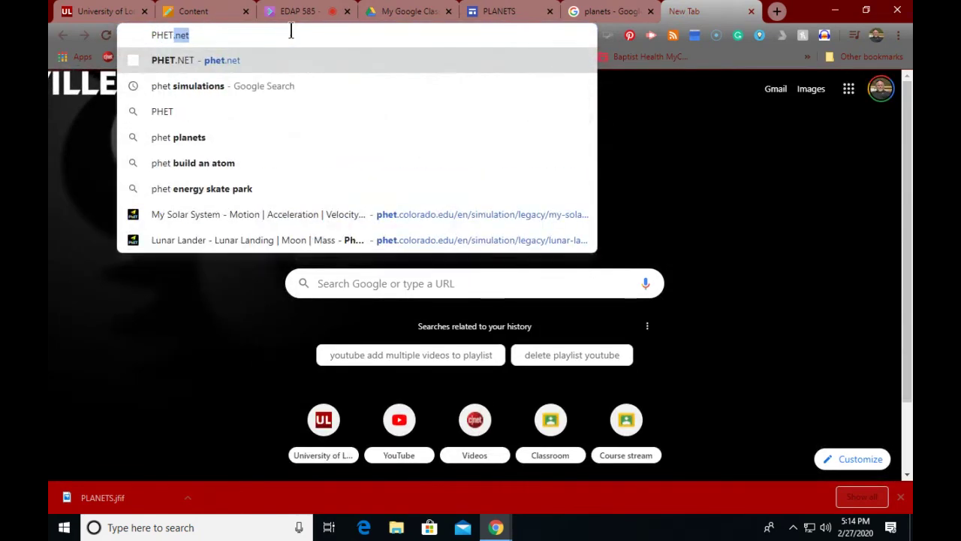
pyautogui.press('Return')
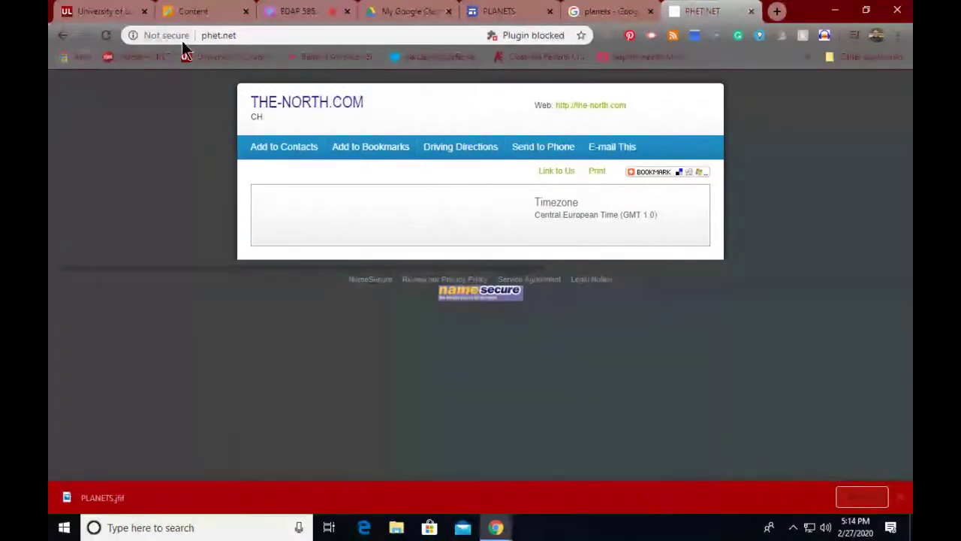
pyautogui.click(211, 35)
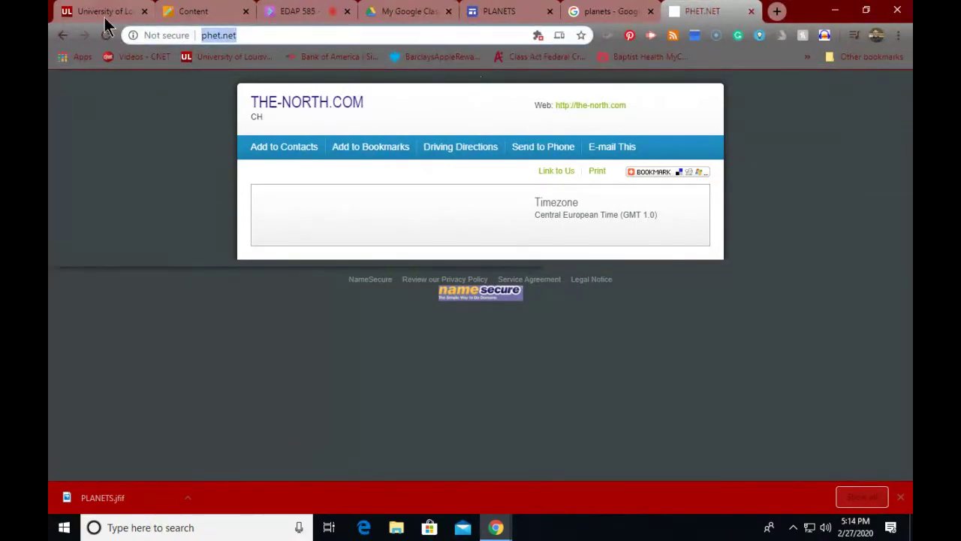
pyautogui.press('BackSpace')
pyautogui.write('PH')
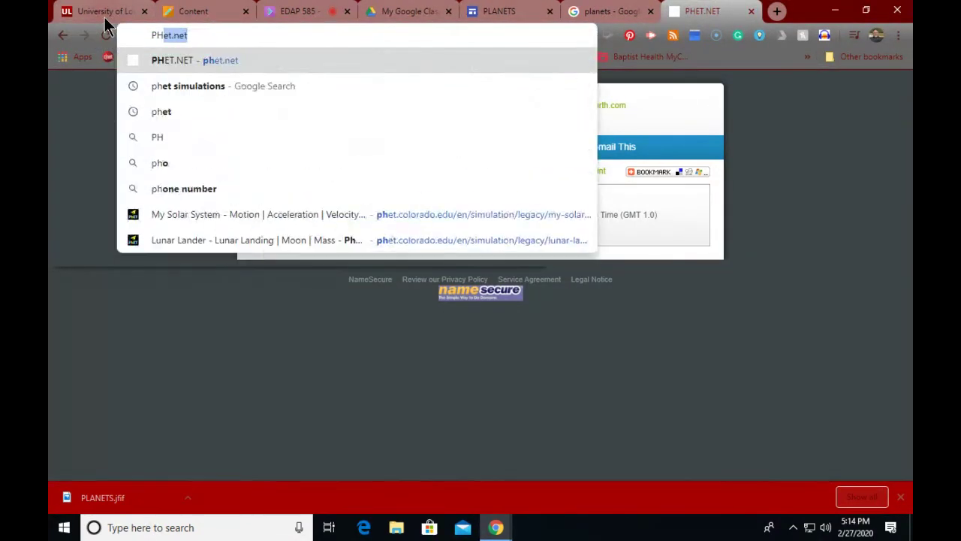
pyautogui.write('ET.E')
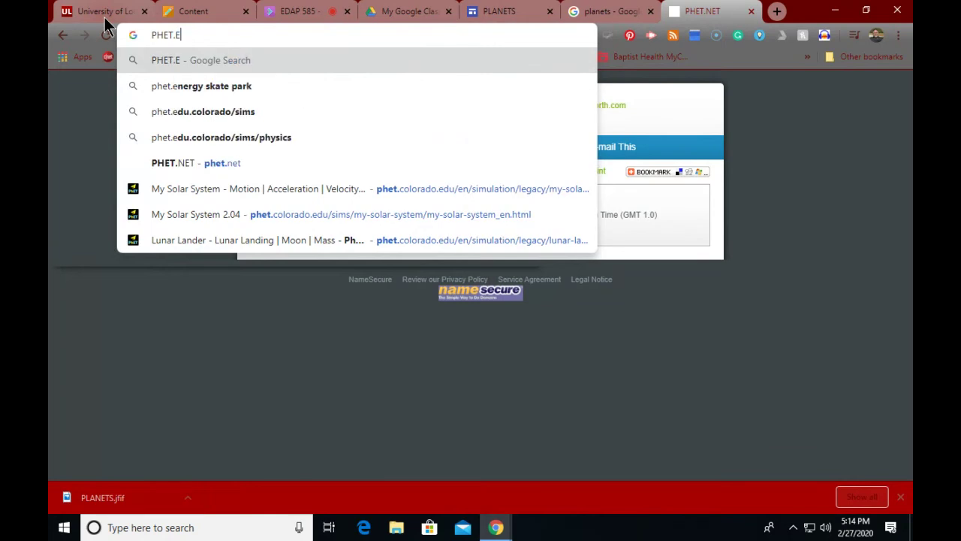
pyautogui.write('DU')
pyautogui.press('Return')
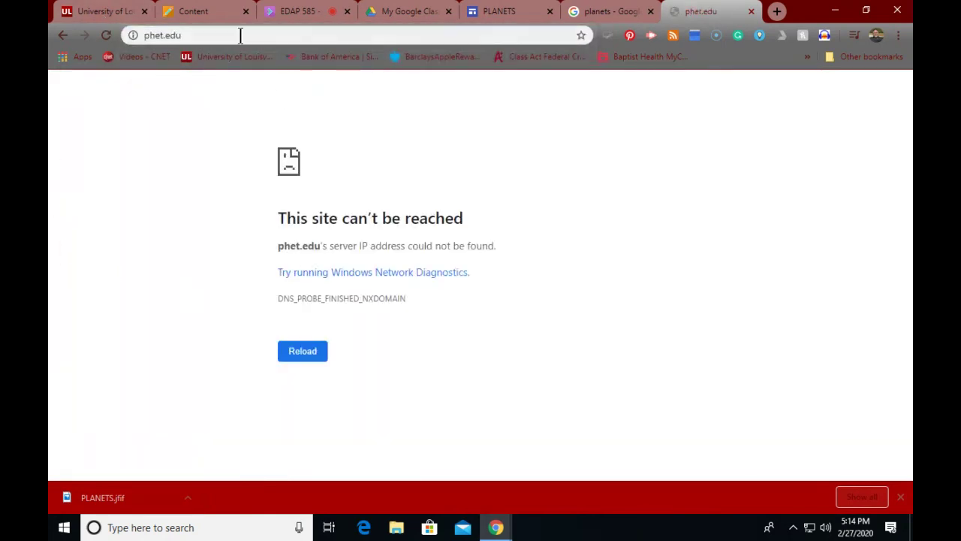
pyautogui.click(195, 35)
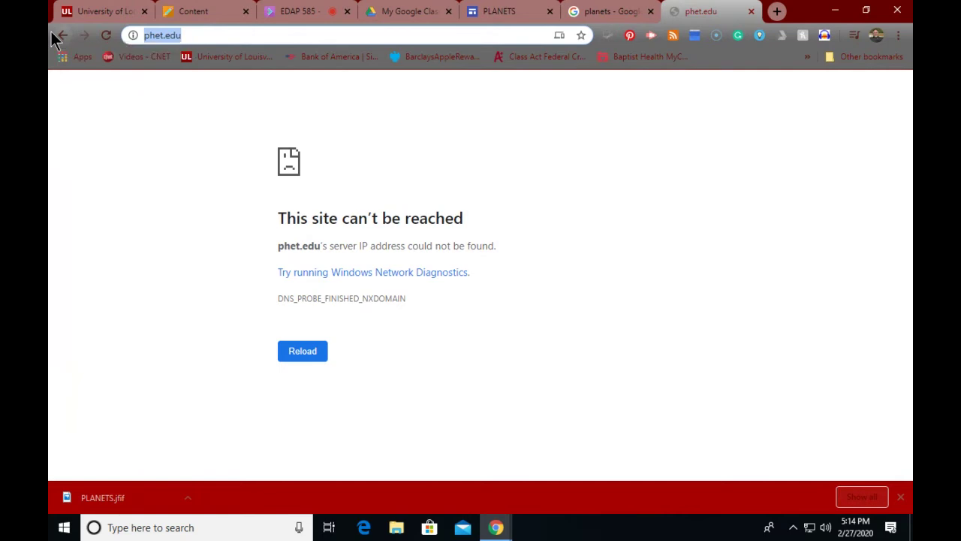
pyautogui.press('BackSpace')
pyautogui.write('PH')
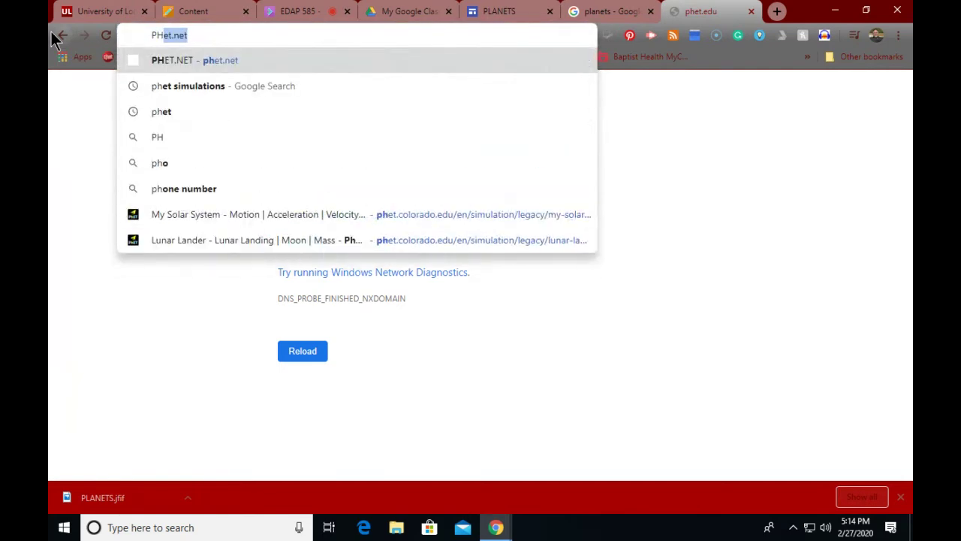
pyautogui.write('ET.org')
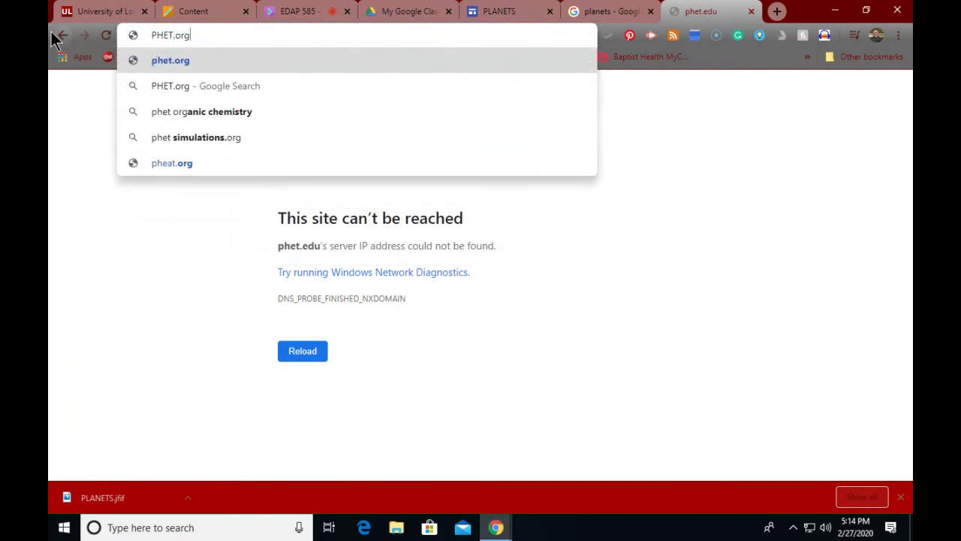
pyautogui.press('Return')
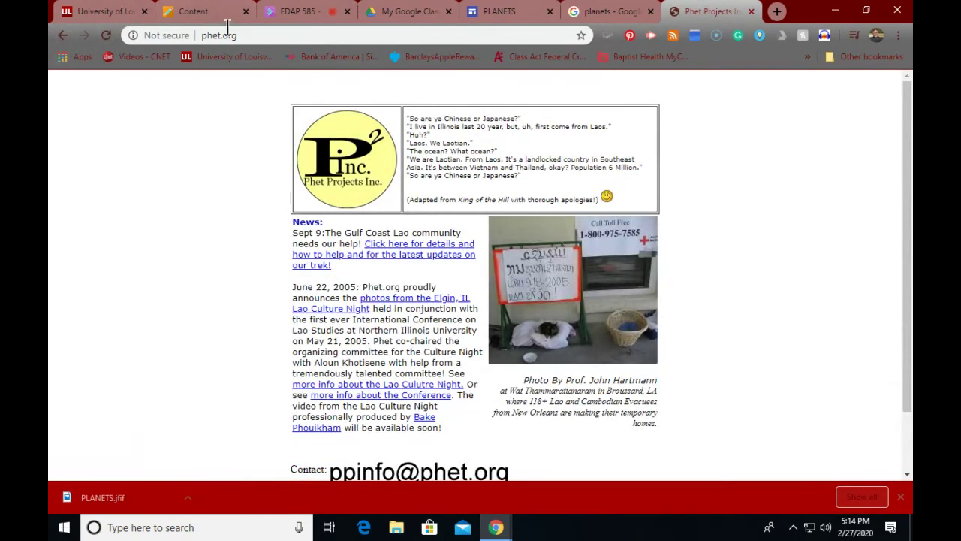
pyautogui.moveTo(220, 35); pyautogui.dragTo(246, 36)
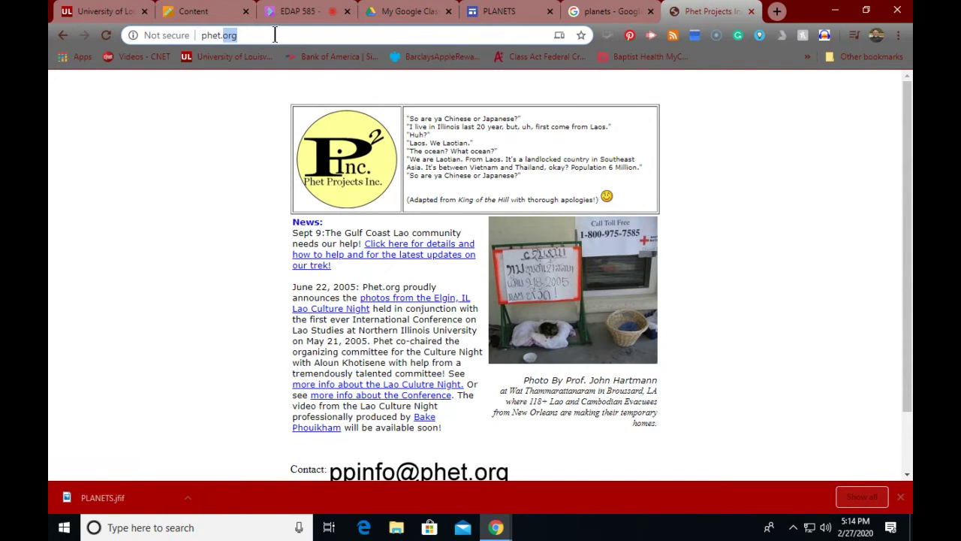
pyautogui.write('net')
pyautogui.press('Return')
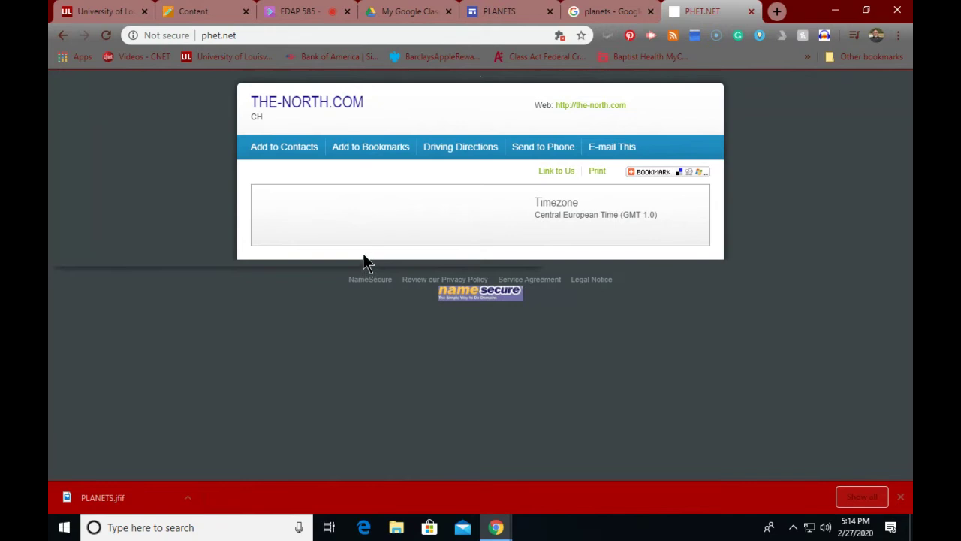
# Step: Replace the address with 'phet colorado' and search Google for it
pyautogui.click(260, 35)
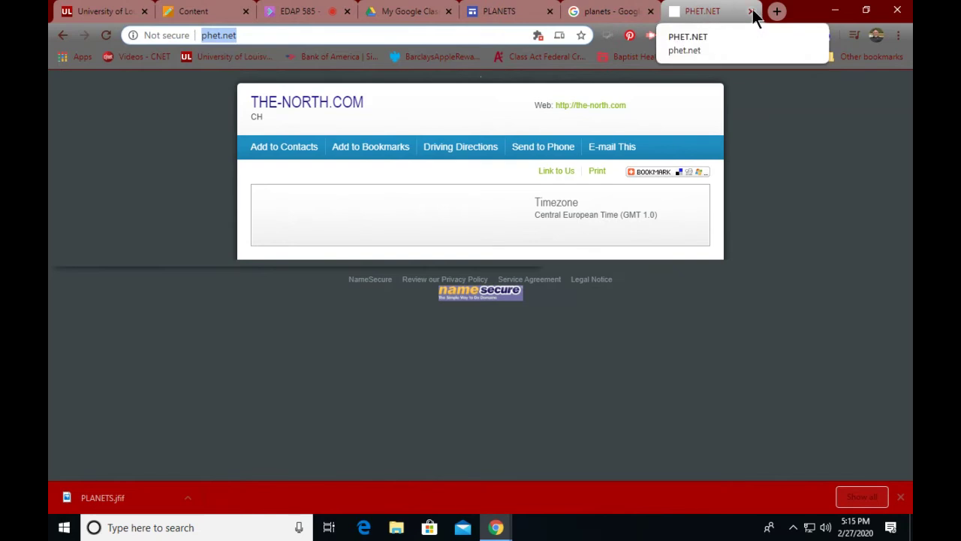
pyautogui.click(257, 35)
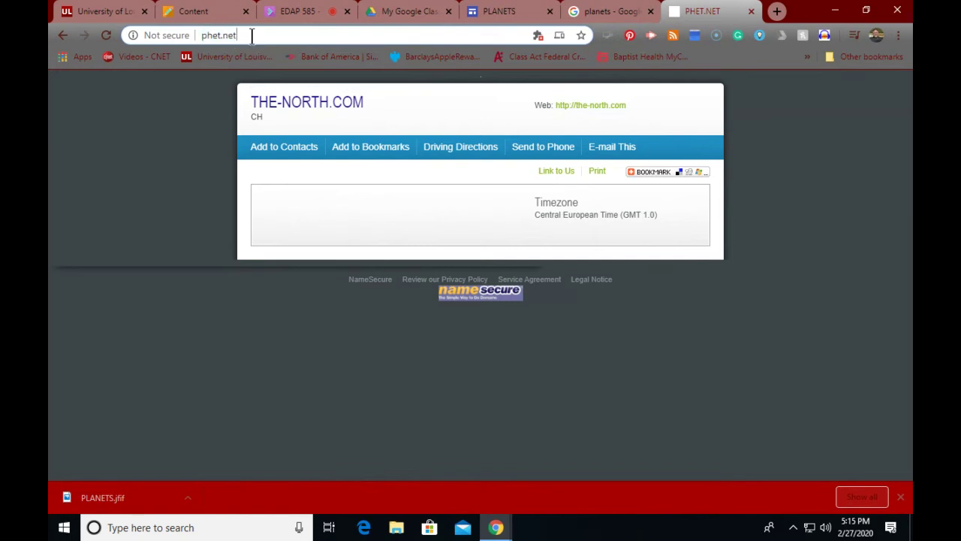
pyautogui.moveTo(253, 35); pyautogui.dragTo(187, 34)
pyautogui.write('p')
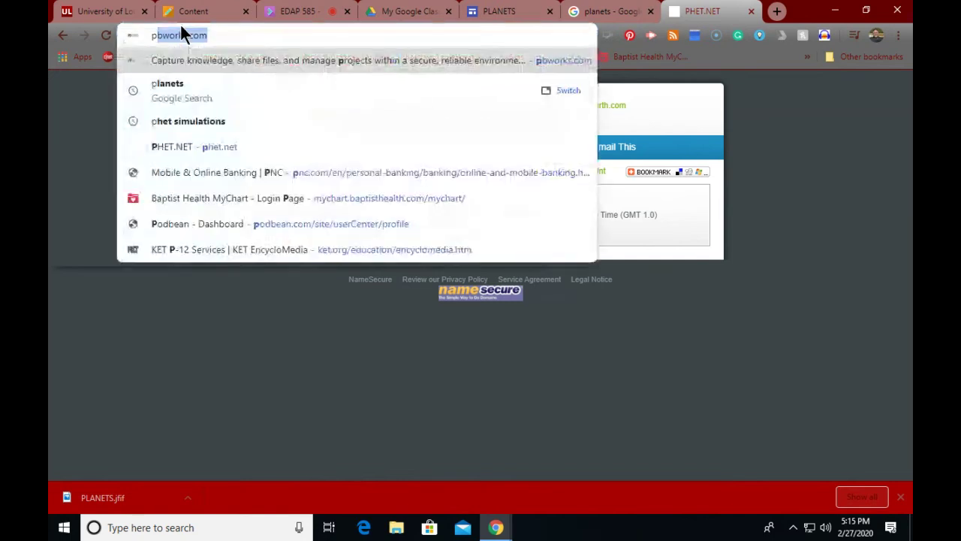
pyautogui.write('het c')
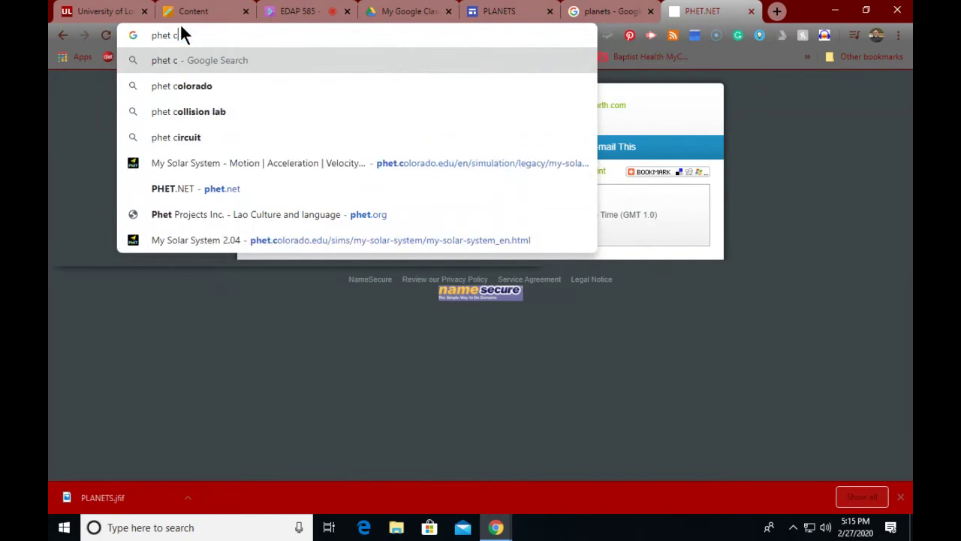
pyautogui.write('olorado')
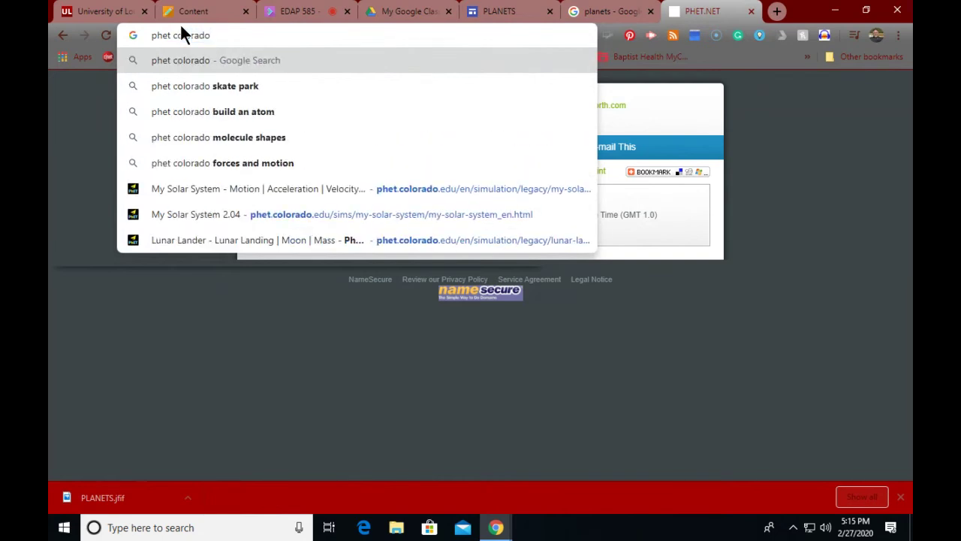
pyautogui.press('Return')
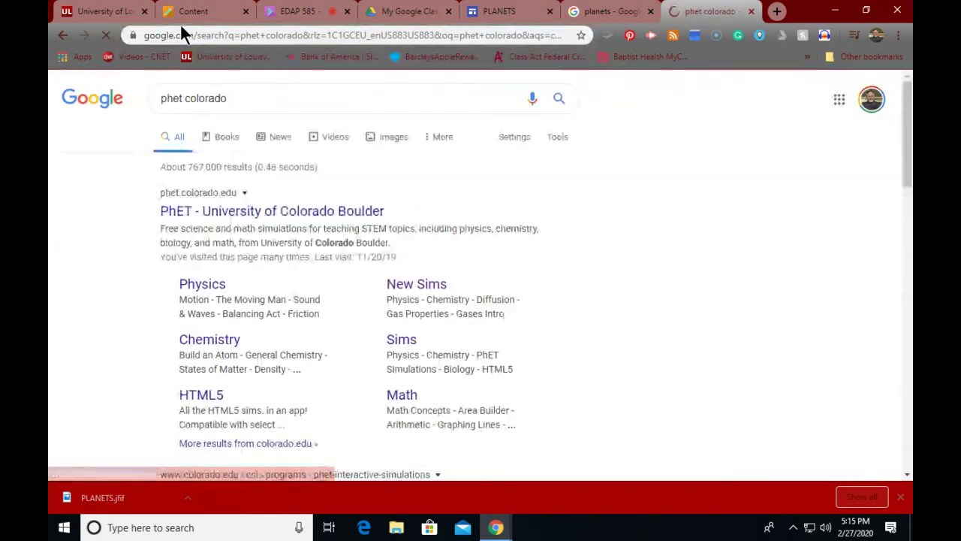
# Step: Open the PhET Interactive Simulations site and browse its simulation categories
pyautogui.click(254, 210)
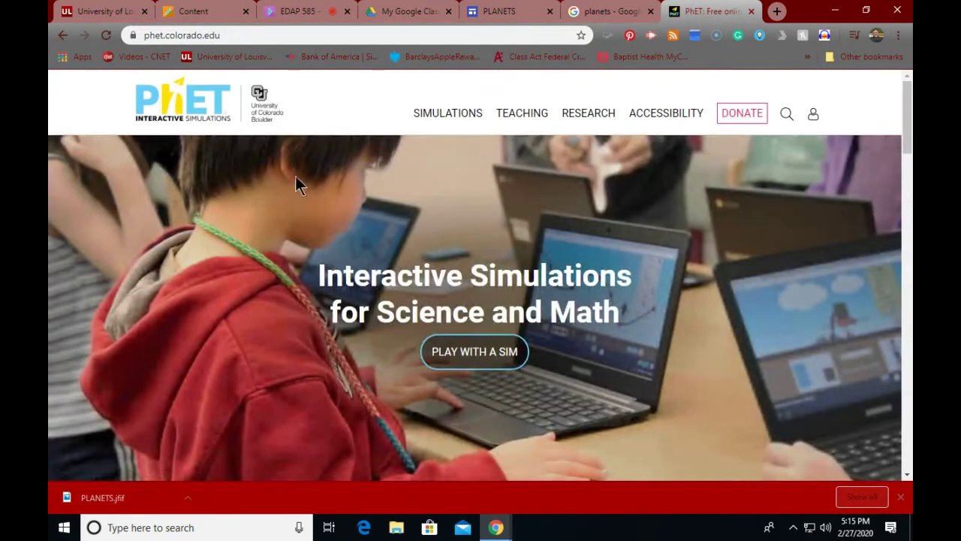
pyautogui.moveTo(444, 114)
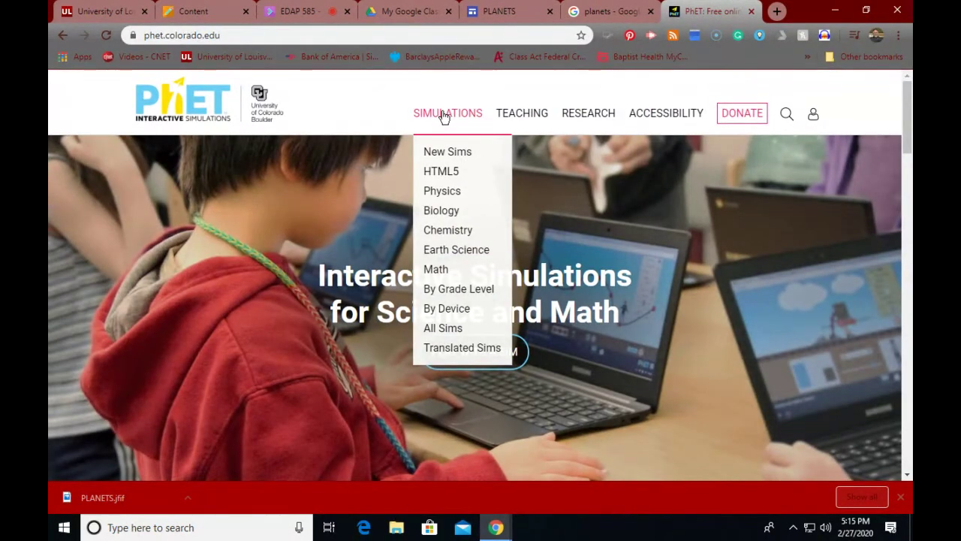
pyautogui.click(444, 115)
# Step: Search the PhET site for 'planet' and open the My Solar System simulation page
pyautogui.click(785, 118)
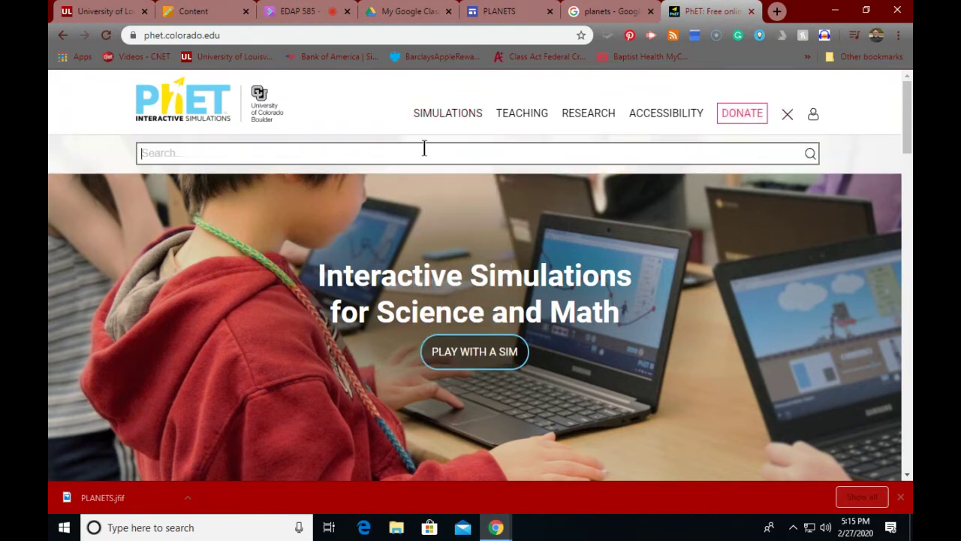
pyautogui.write('planets')
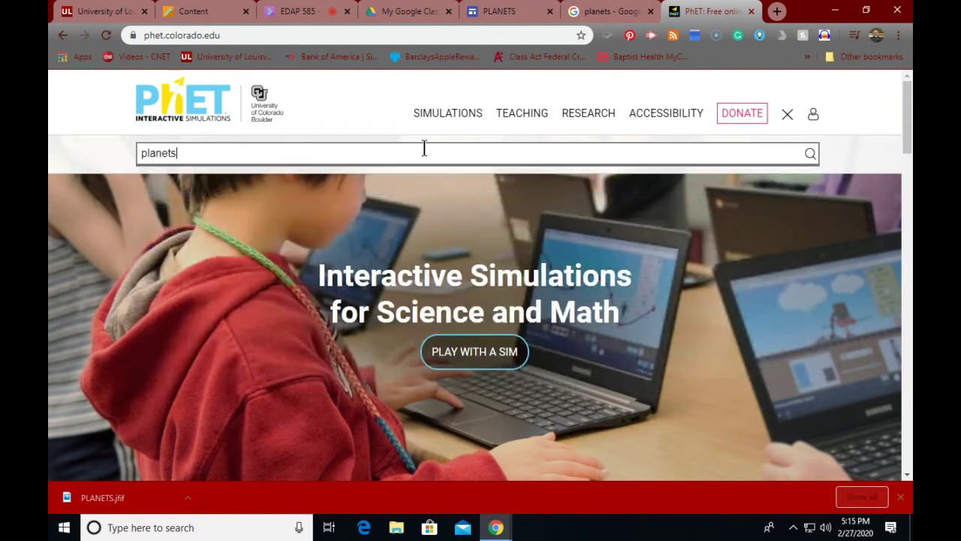
pyautogui.press('Return')
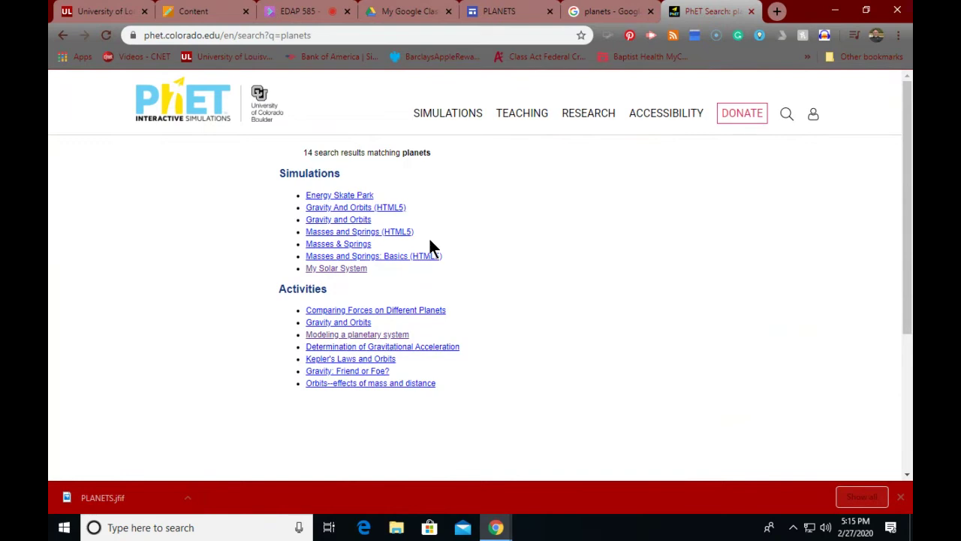
pyautogui.click(328, 272)
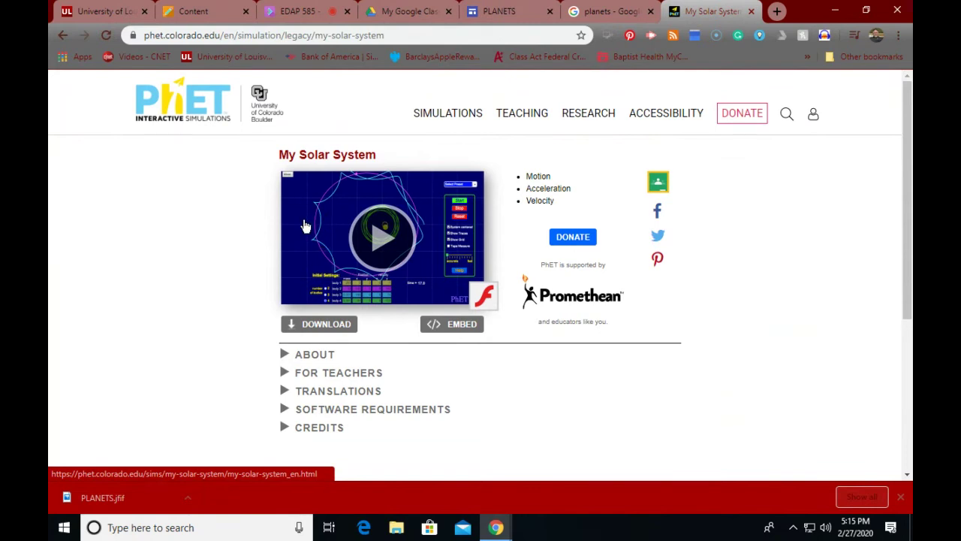
# Step: Launch My Solar System and set Chrome's Flash permission to Allow for the PhET site
pyautogui.click(387, 242)
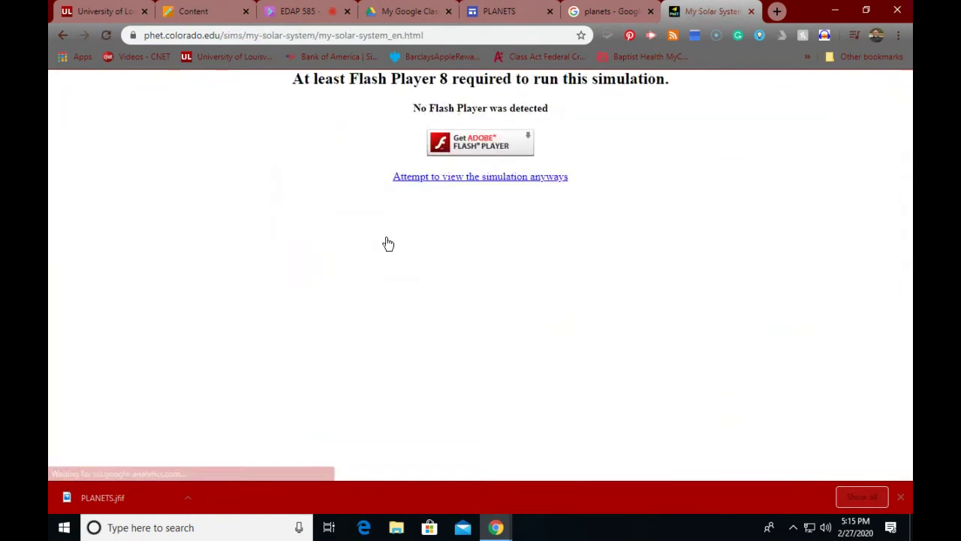
pyautogui.click(440, 180)
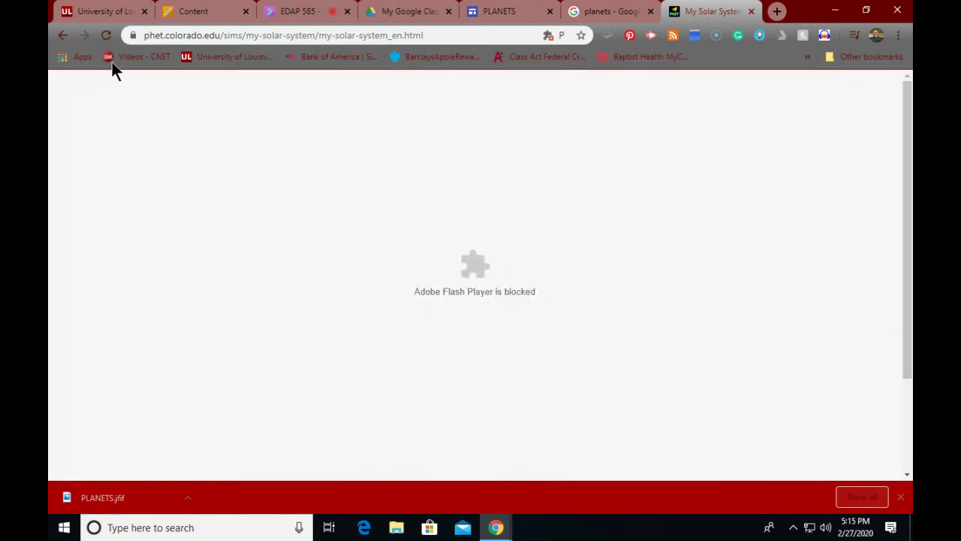
pyautogui.click(132, 36)
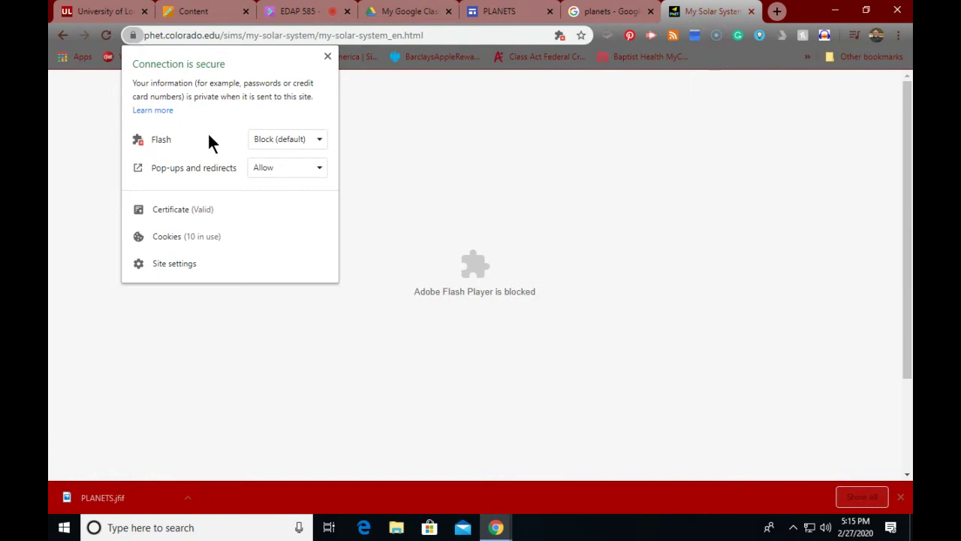
pyautogui.click(278, 140)
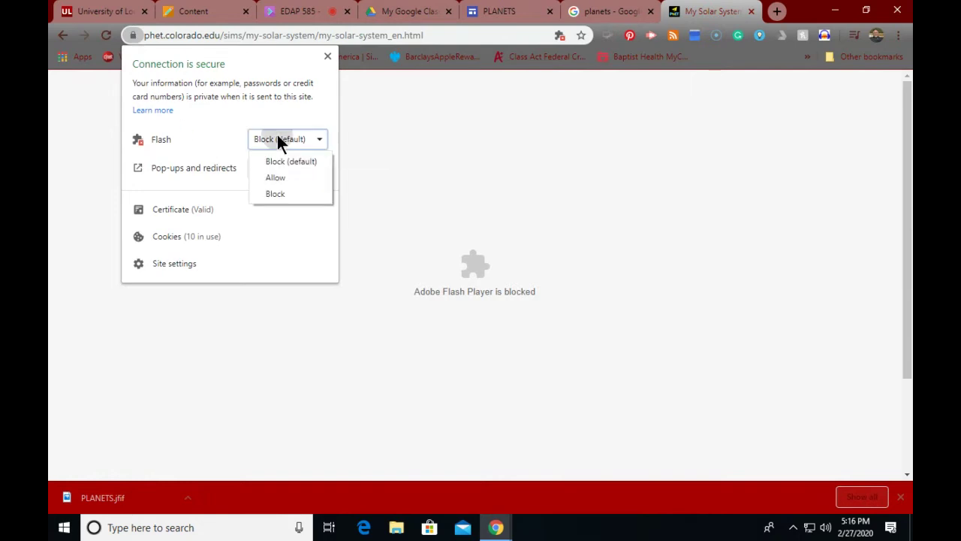
pyautogui.click(270, 179)
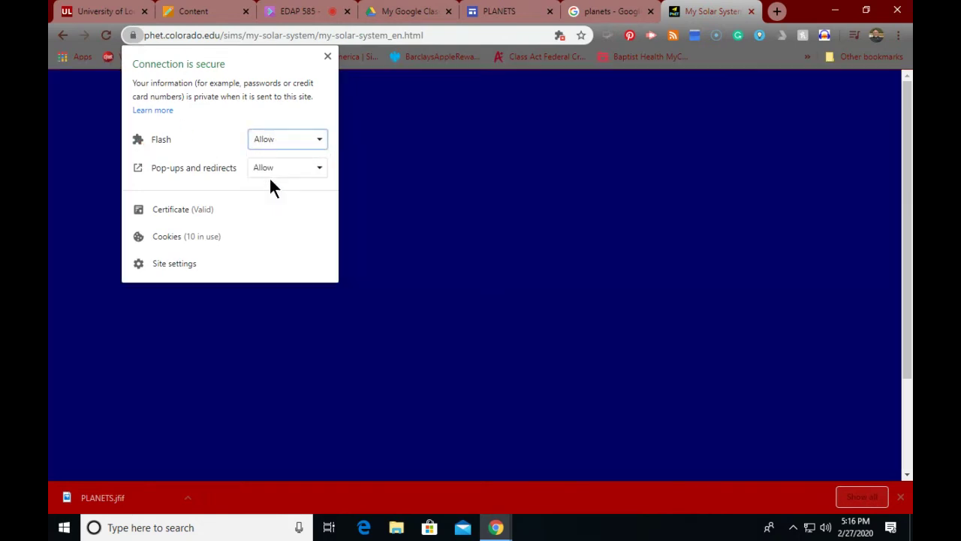
pyautogui.click(379, 159)
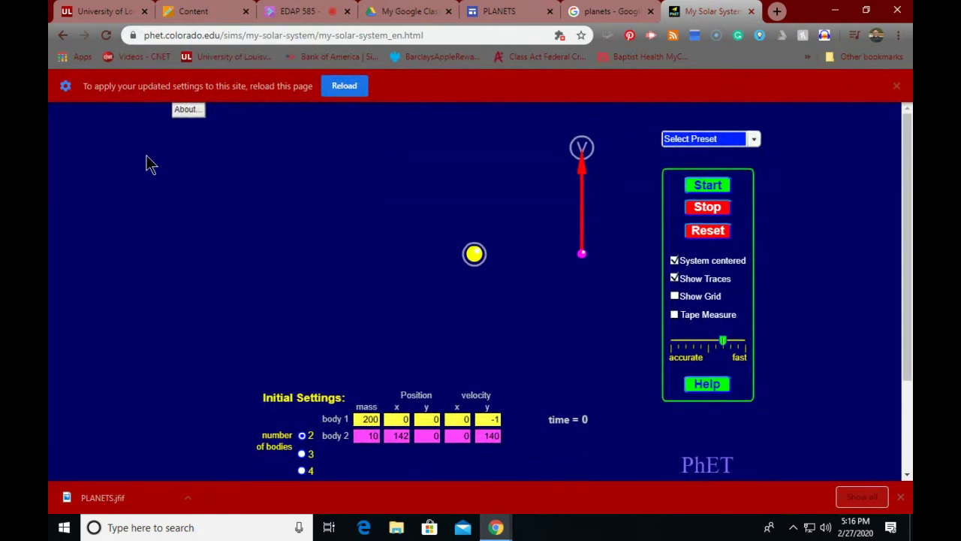
pyautogui.click(707, 186)
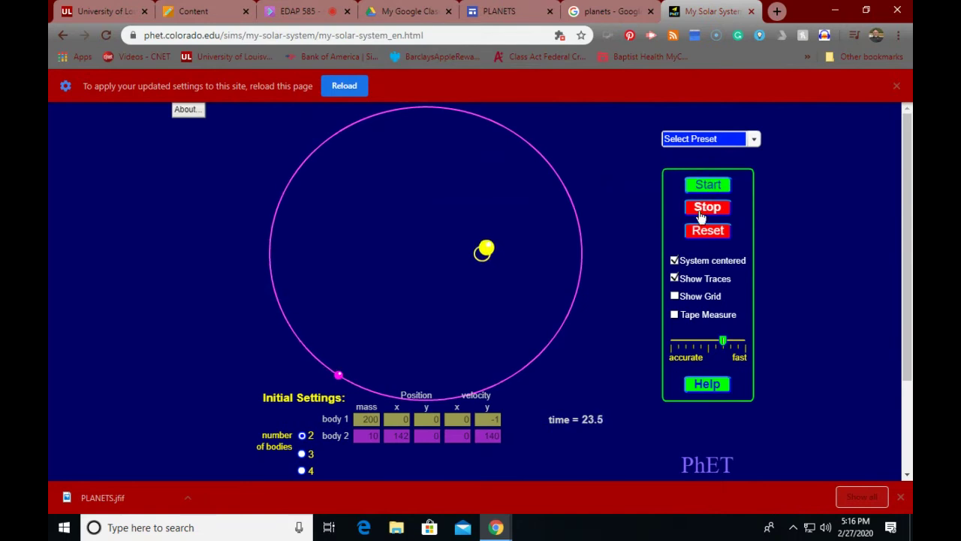
pyautogui.click(708, 230)
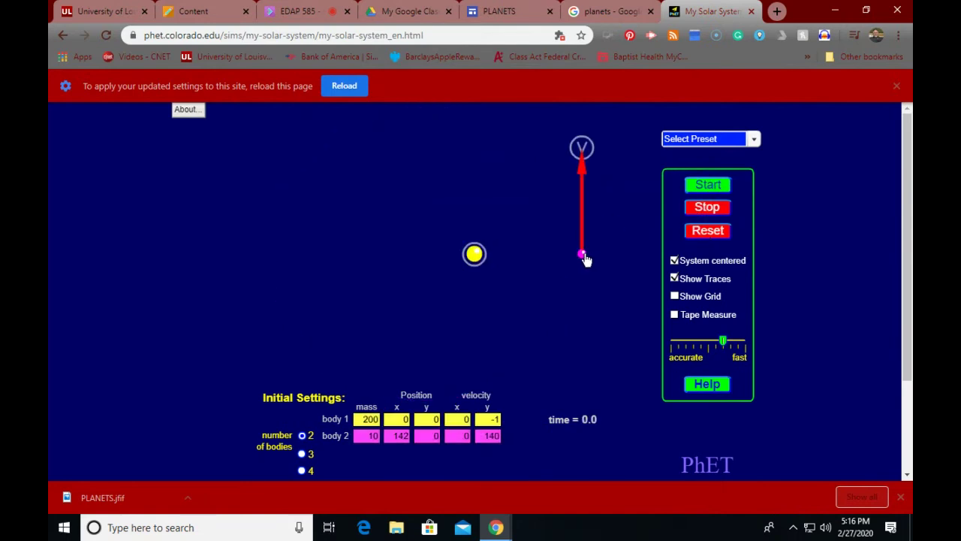
pyautogui.moveTo(583, 257); pyautogui.dragTo(557, 256)
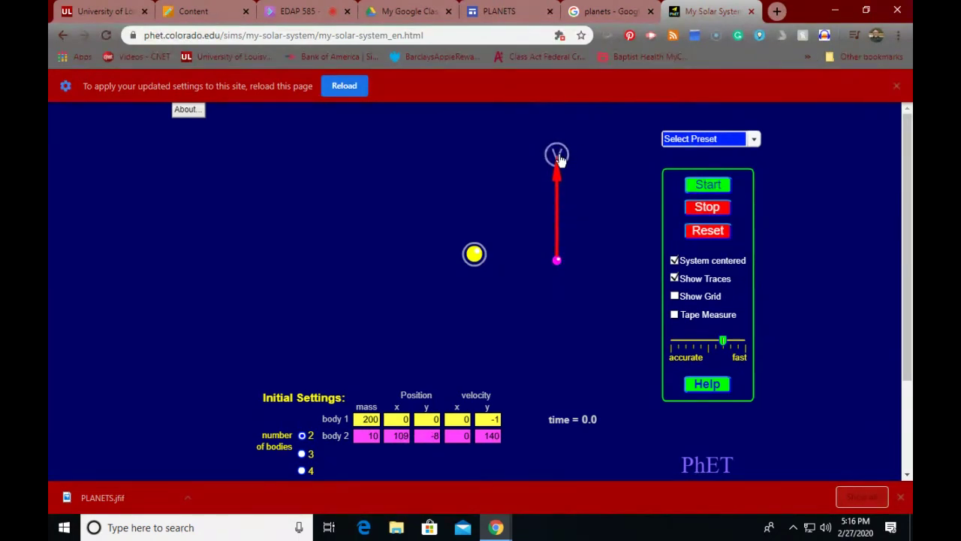
pyautogui.moveTo(560, 160); pyautogui.dragTo(605, 207)
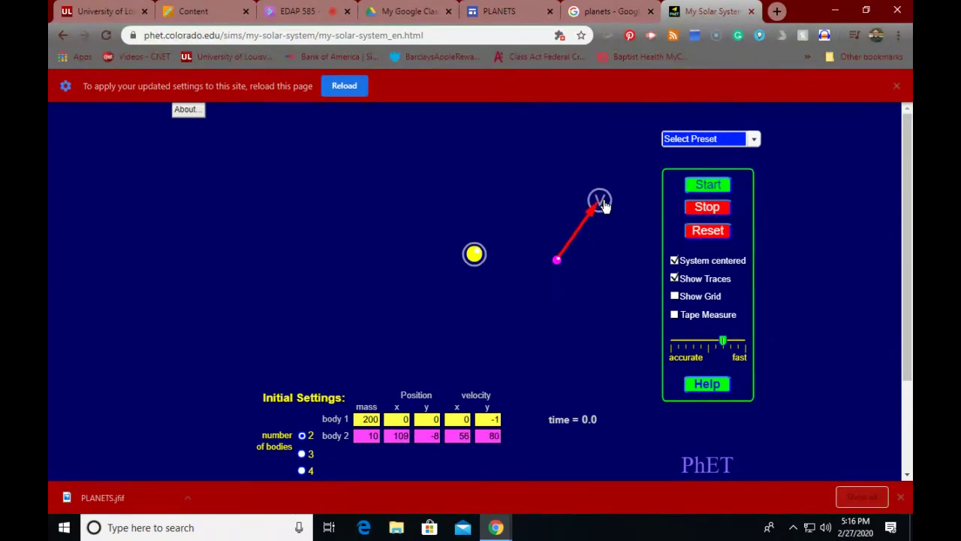
pyautogui.click(707, 188)
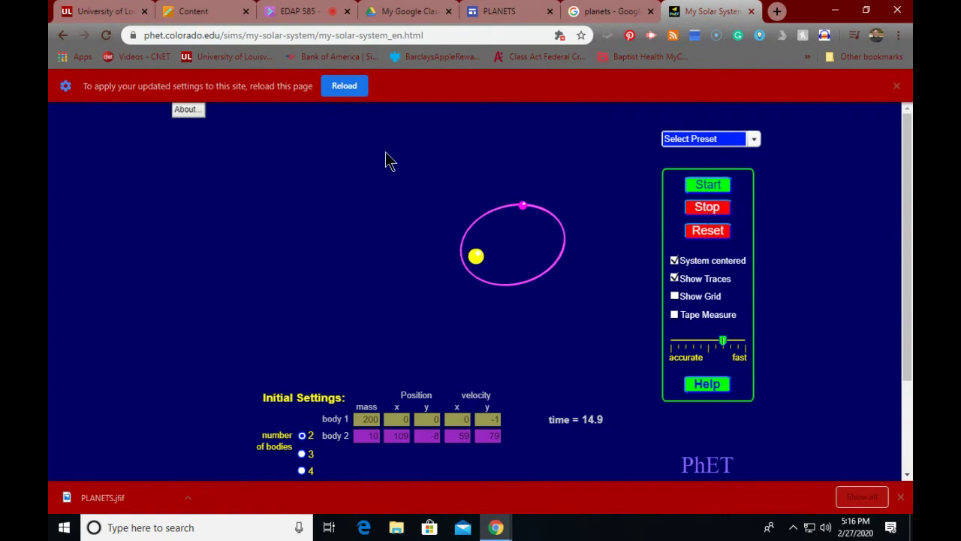
pyautogui.click(708, 230)
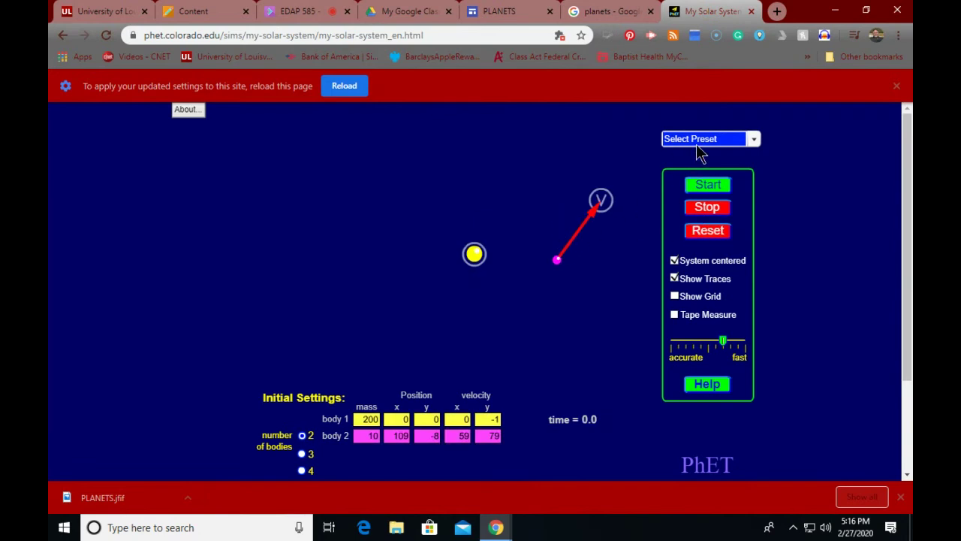
pyautogui.click(697, 137)
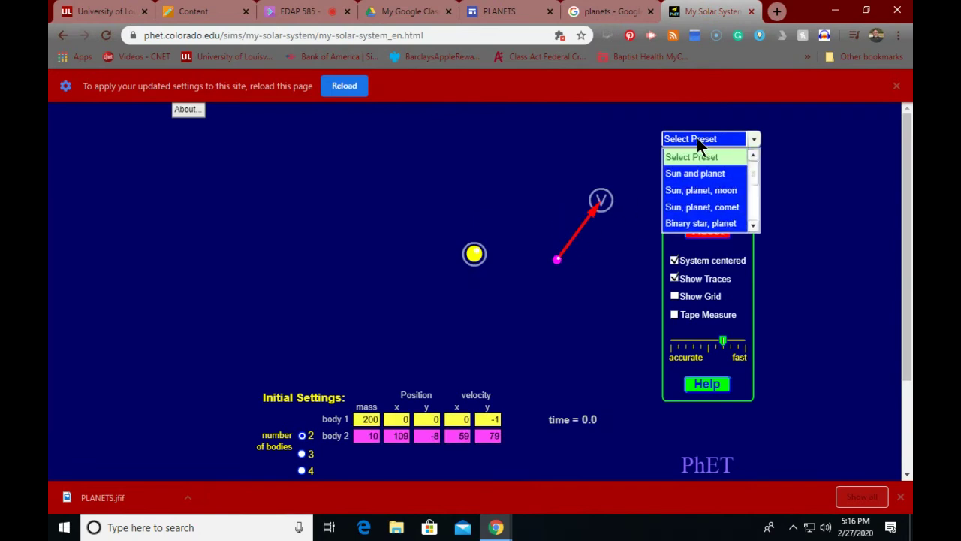
pyautogui.click(695, 192)
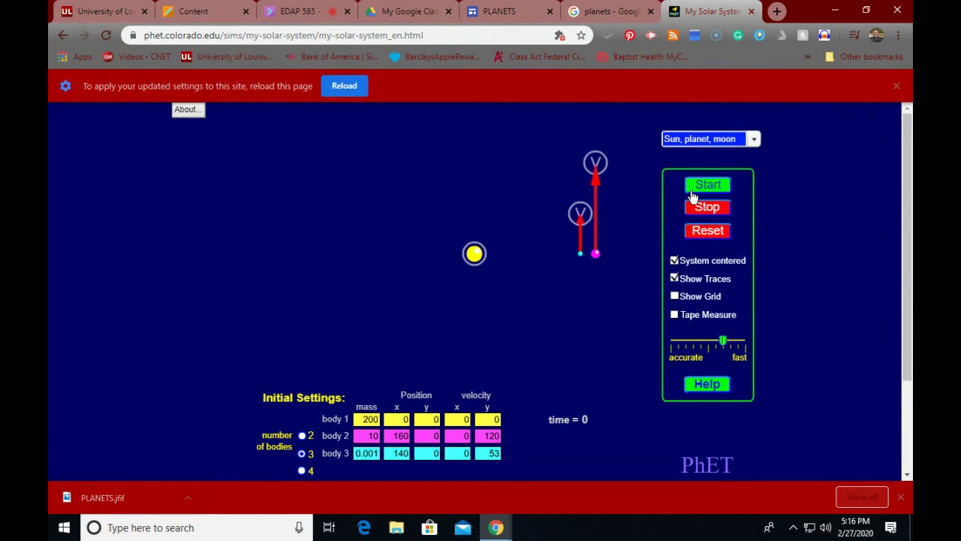
pyautogui.click(708, 186)
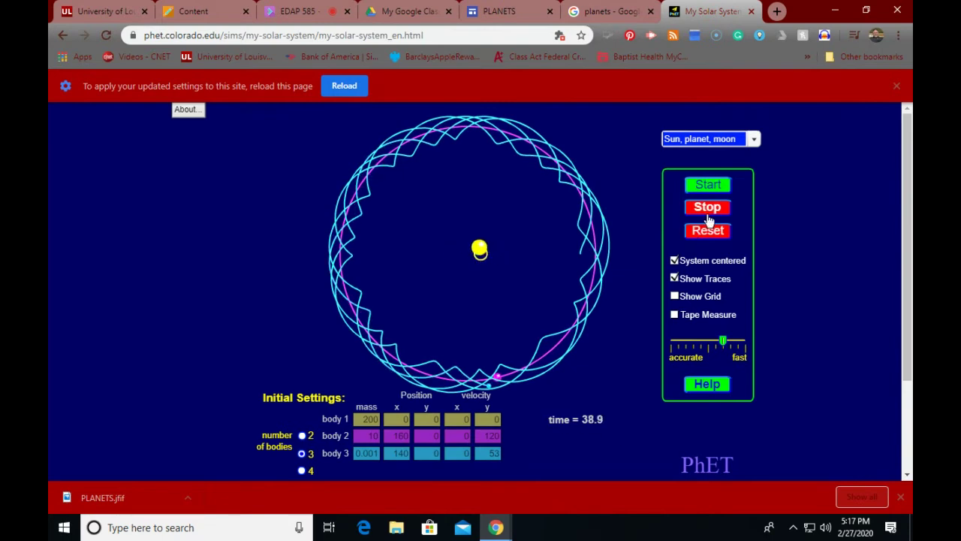
pyautogui.click(708, 208)
pyautogui.click(706, 233)
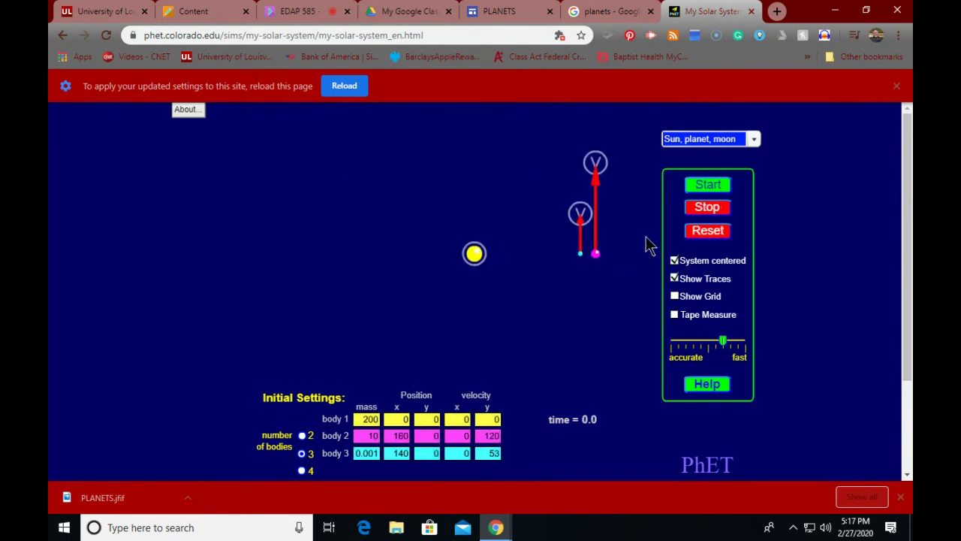
pyautogui.moveTo(465, 255); pyautogui.dragTo(437, 253)
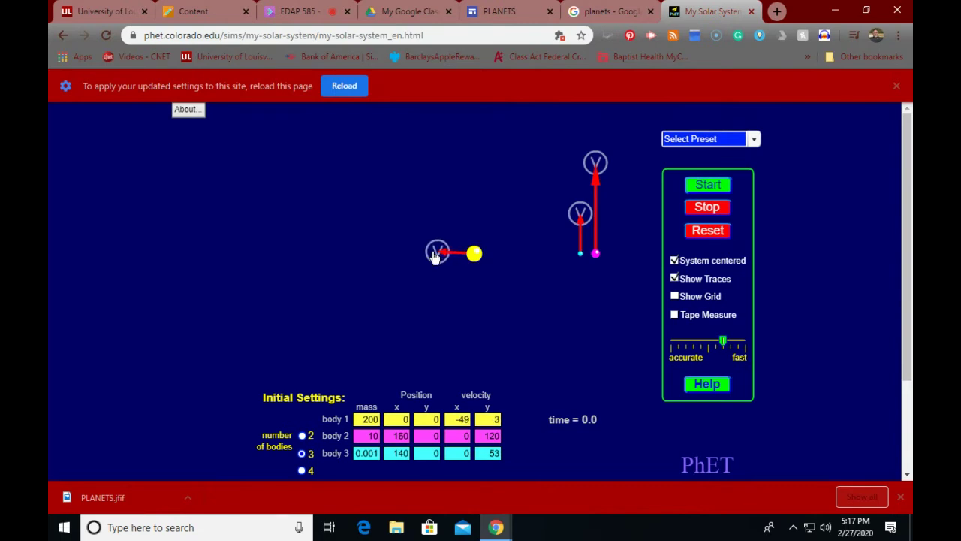
pyautogui.moveTo(580, 213); pyautogui.dragTo(579, 239)
pyautogui.moveTo(594, 171); pyautogui.dragTo(598, 212)
pyautogui.moveTo(438, 253); pyautogui.dragTo(472, 252)
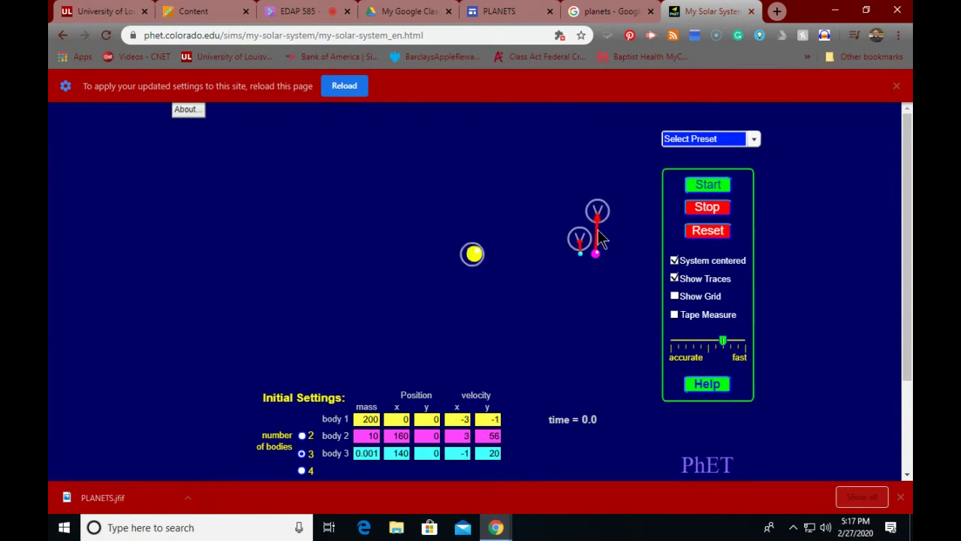
pyautogui.click(707, 194)
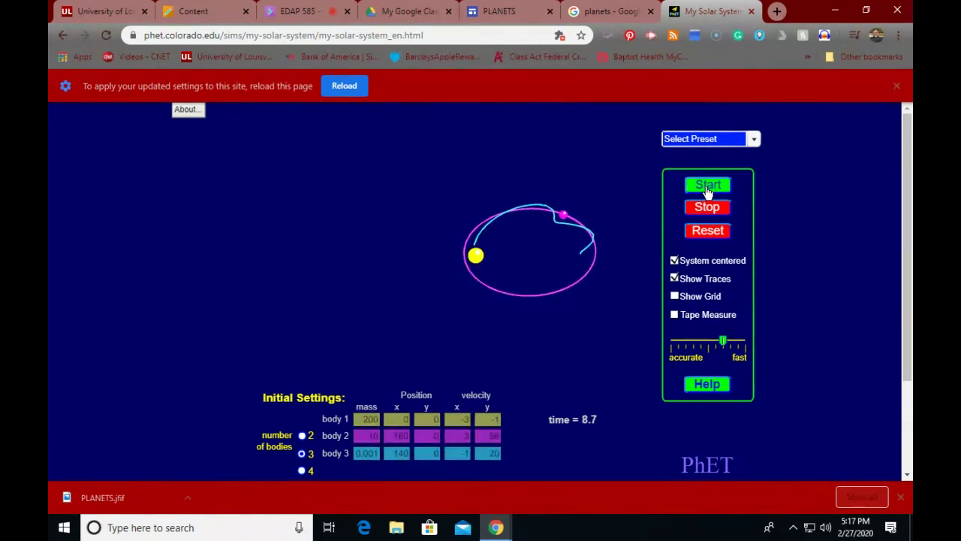
pyautogui.click(686, 212)
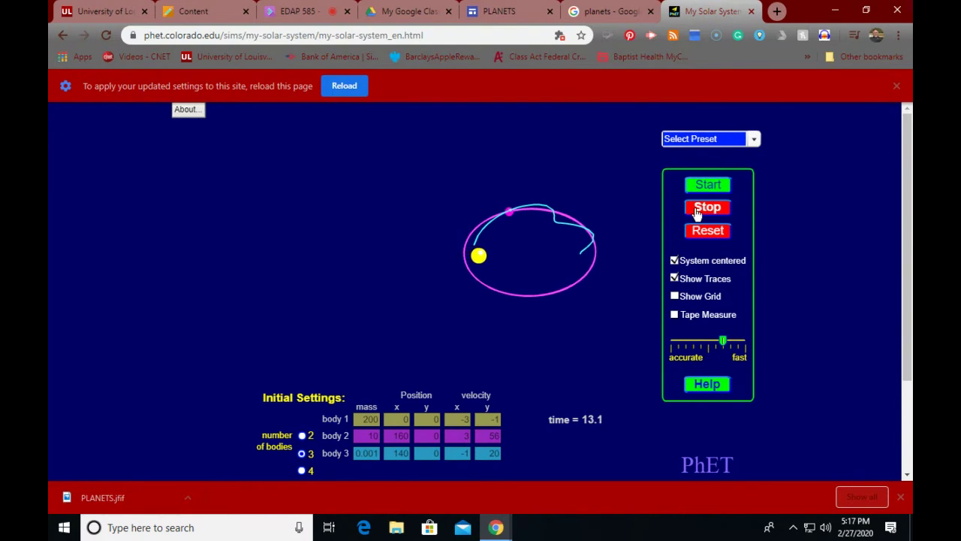
pyautogui.click(701, 208)
pyautogui.click(700, 239)
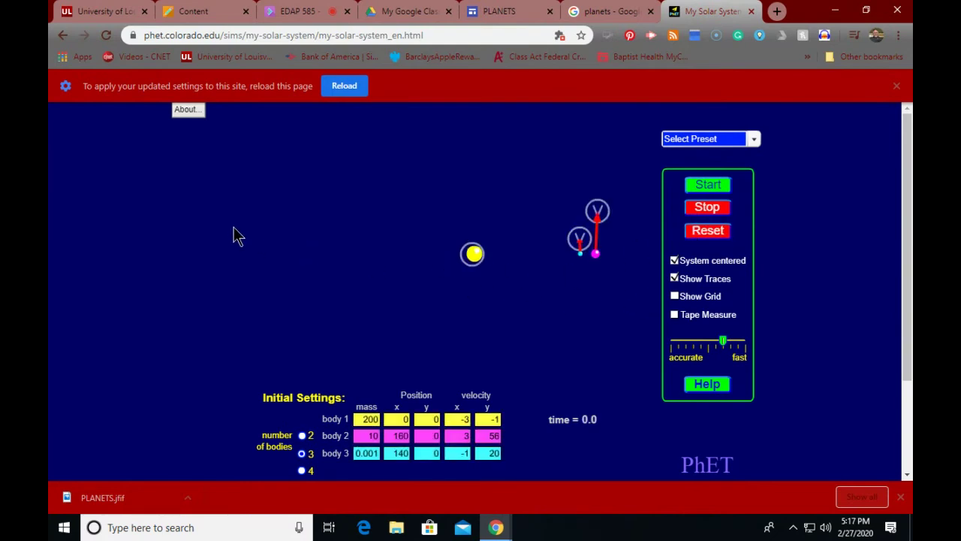
pyautogui.click(607, 18)
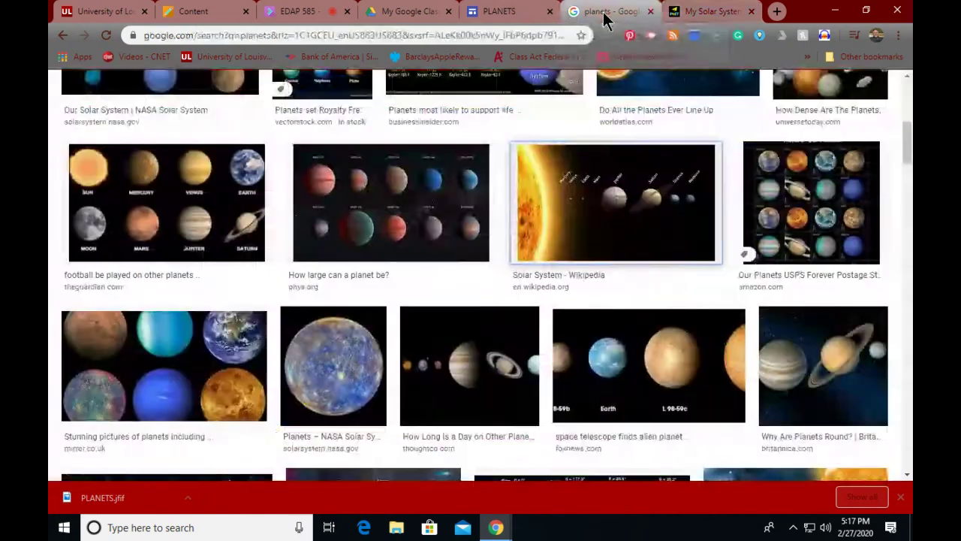
pyautogui.click(706, 12)
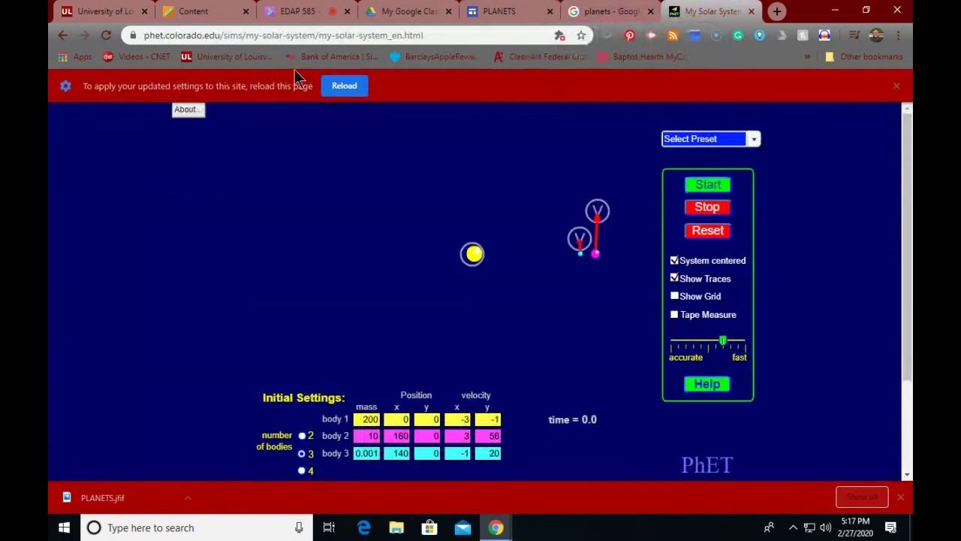
# Step: Return to the My Solar System page and display its 800×600 iframe embed code
pyautogui.click(58, 36)
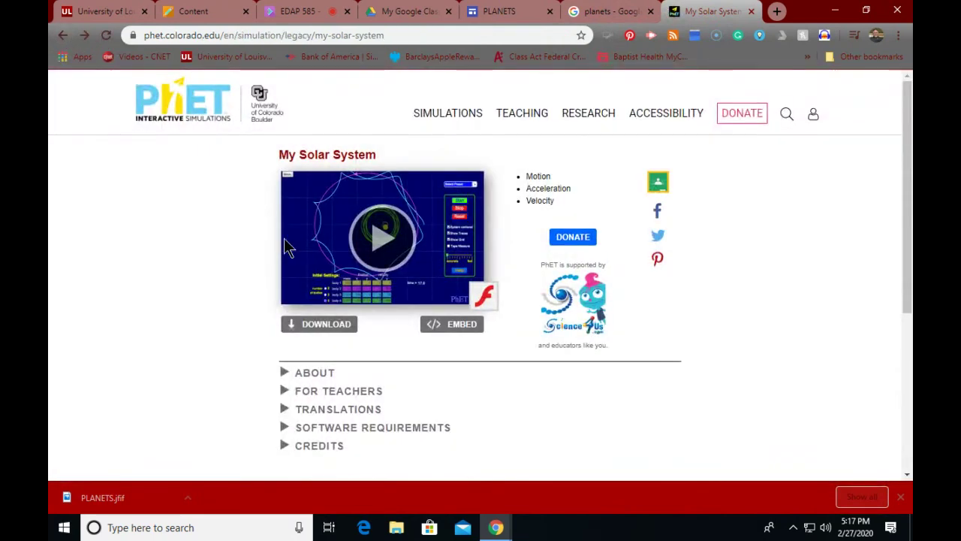
pyautogui.click(446, 326)
pyautogui.hotkey('ctrl', 'c')
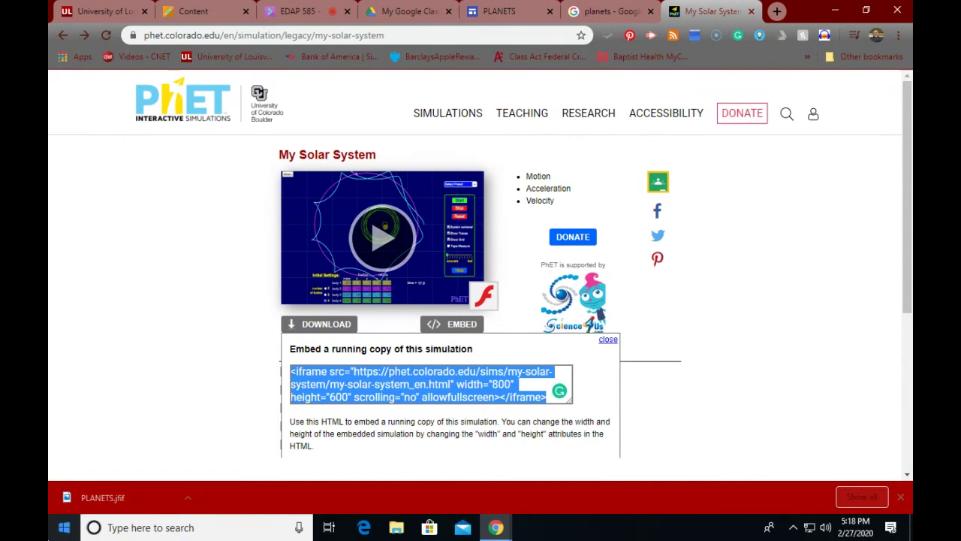
pyautogui.scroll(-1, 48, 218)
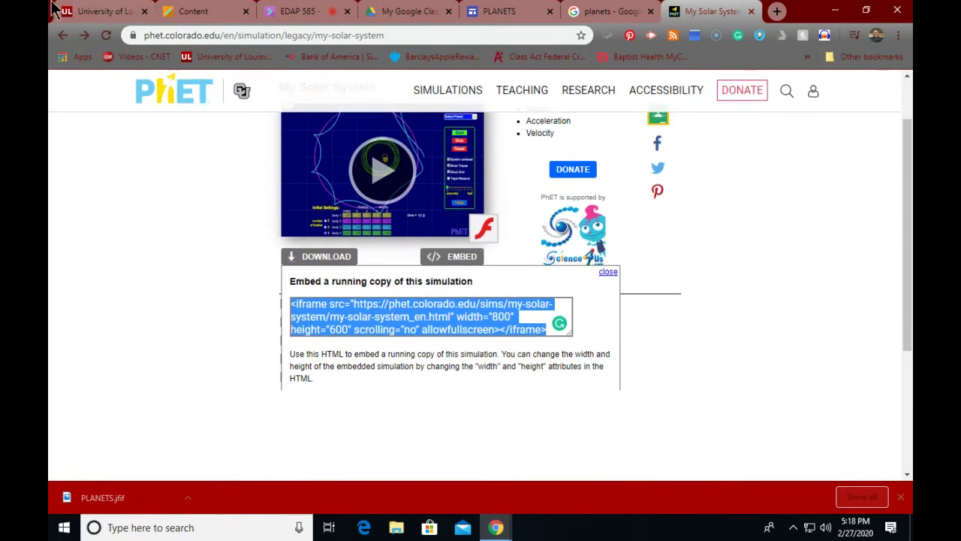
pyautogui.click(500, 13)
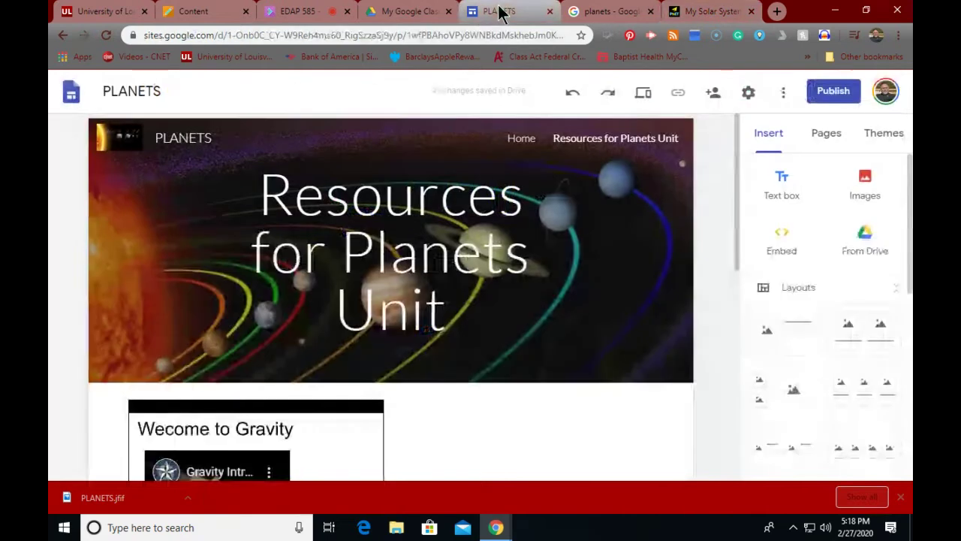
pyautogui.scroll(-5, 279, 323)
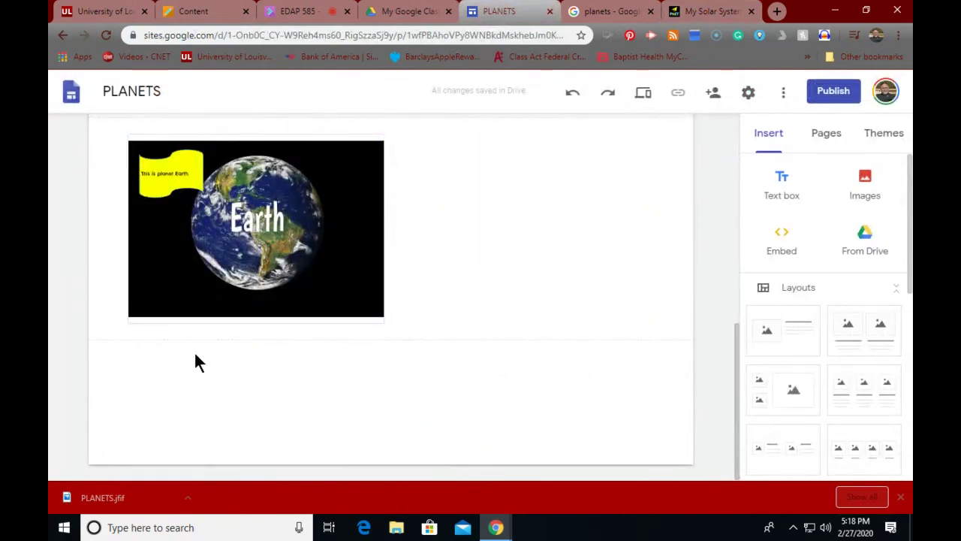
pyautogui.click(783, 239)
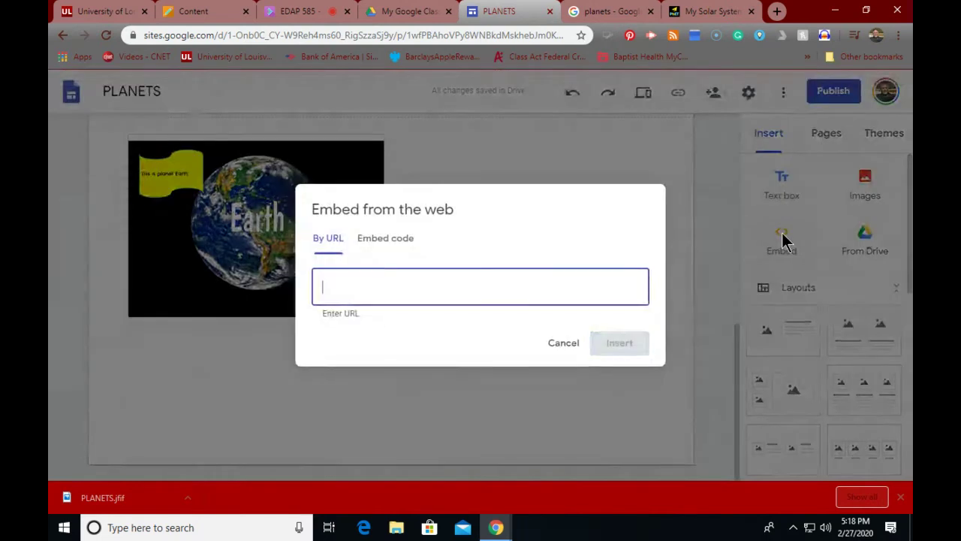
pyautogui.click(387, 238)
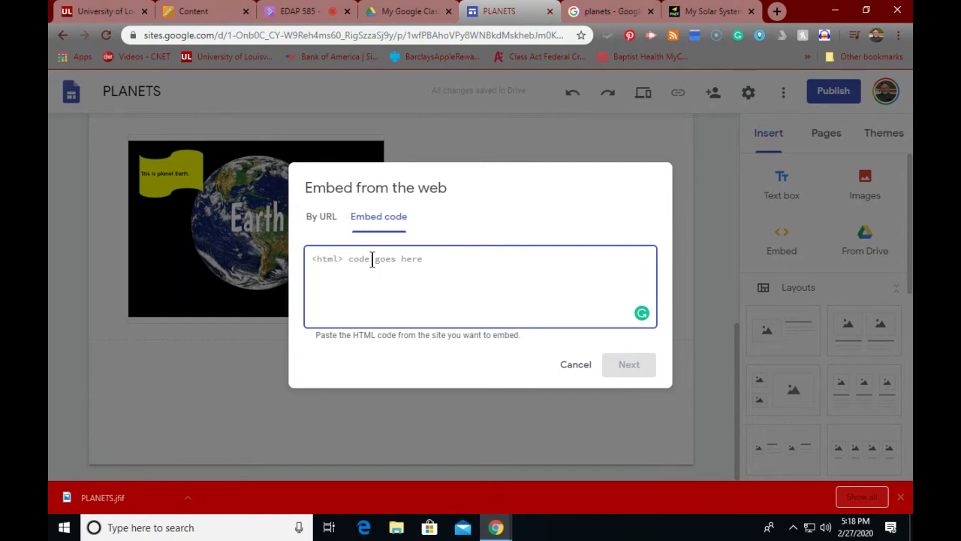
pyautogui.hotkey('ctrl', 'v')
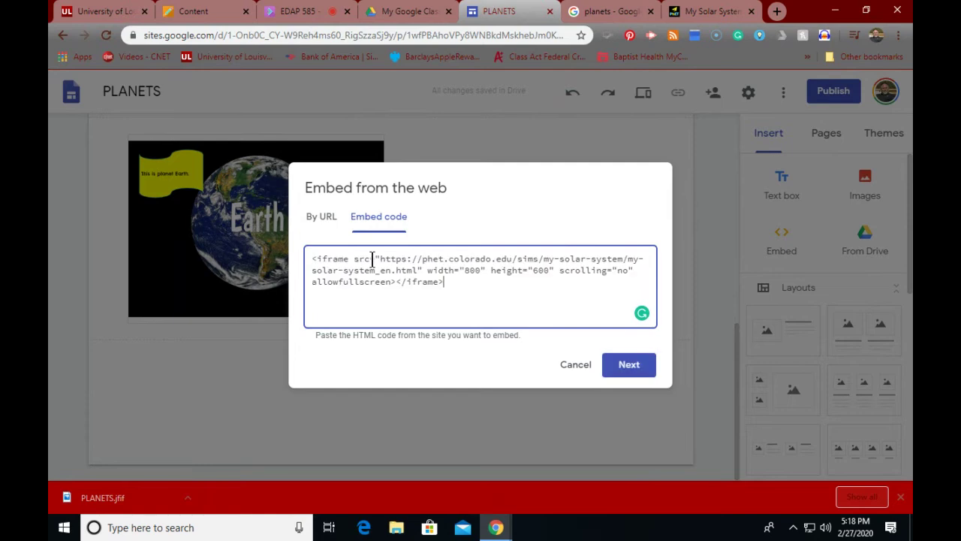
pyautogui.click(616, 366)
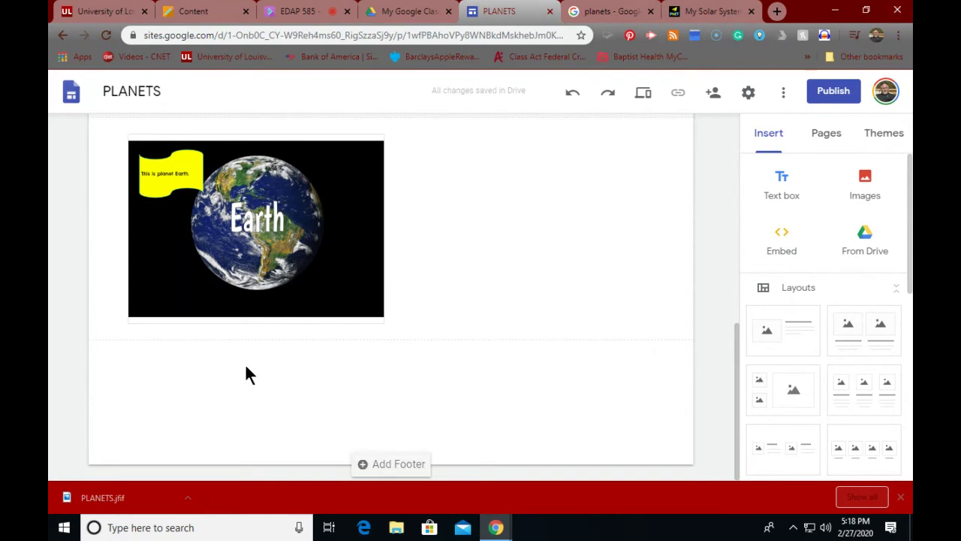
# Step: Embed the PhET My Solar System page by URL as a preview card below the Earth slide
pyautogui.click(782, 241)
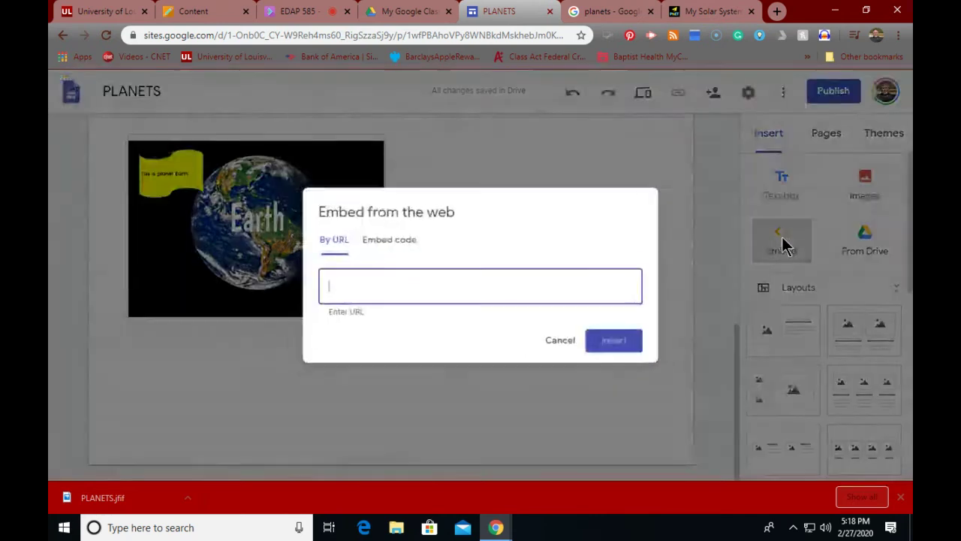
pyautogui.click(718, 11)
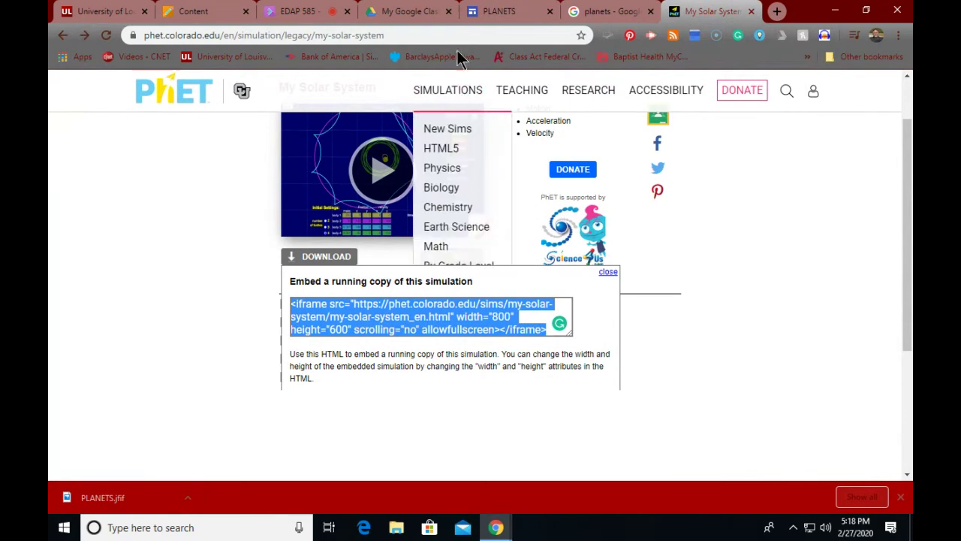
pyautogui.click(401, 35)
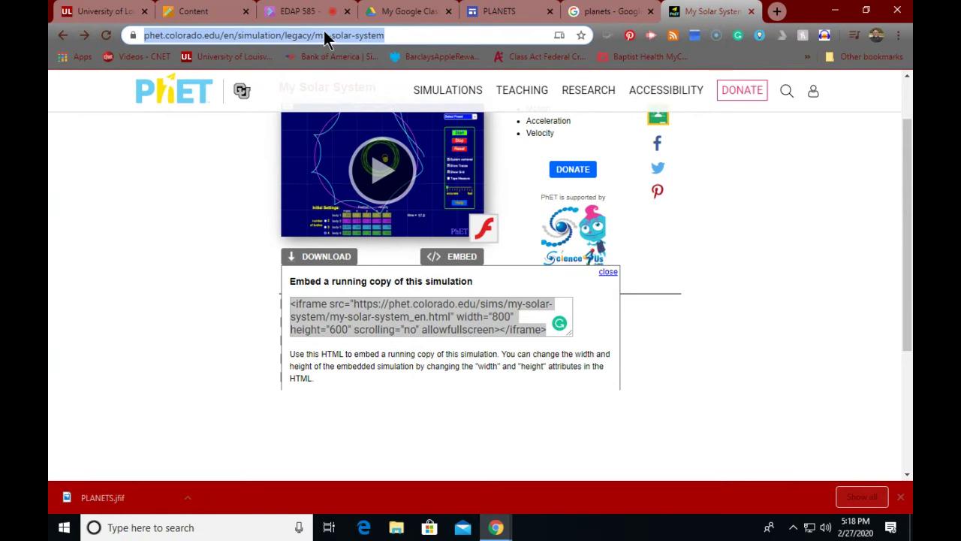
pyautogui.click(484, 12)
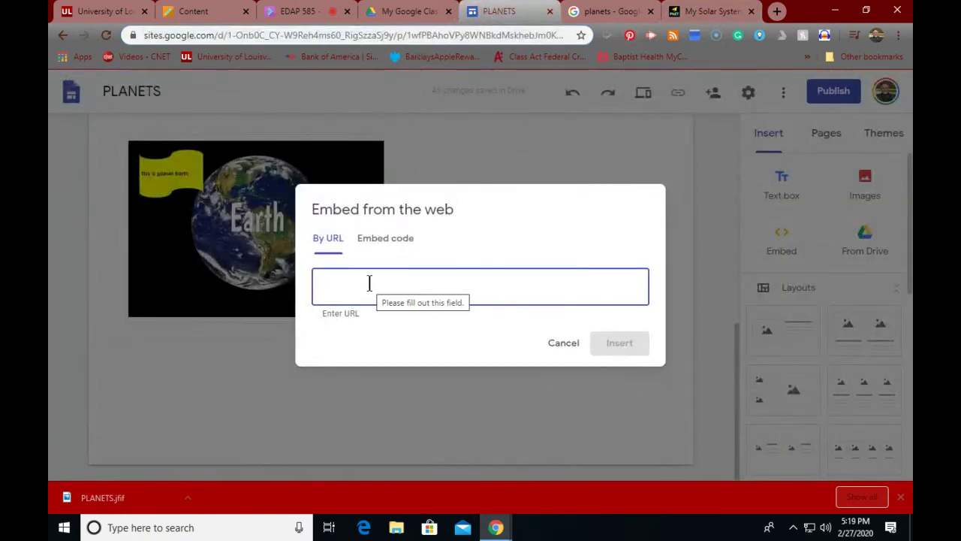
pyautogui.write('https://phet.colorado.edu/en/simulation/legacy/my-solar-system')
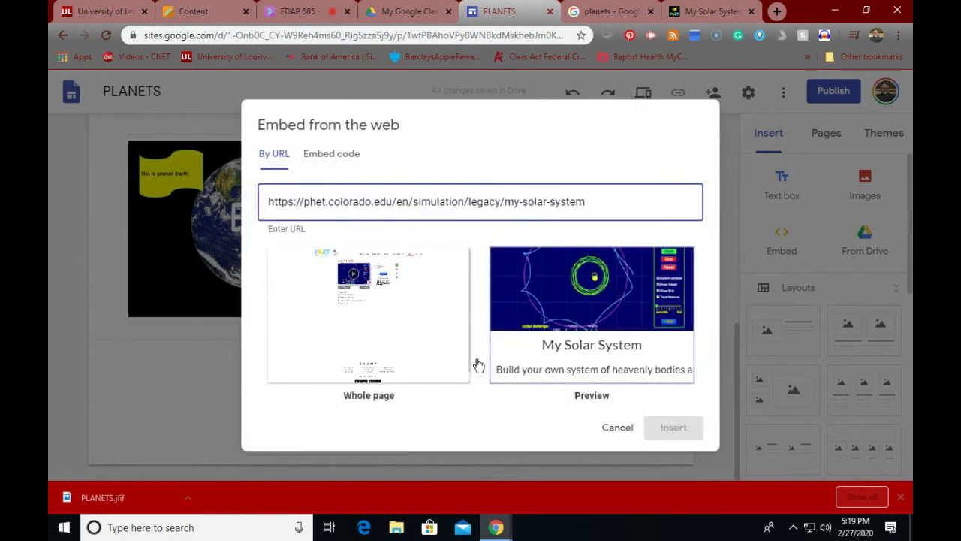
pyautogui.click(550, 300)
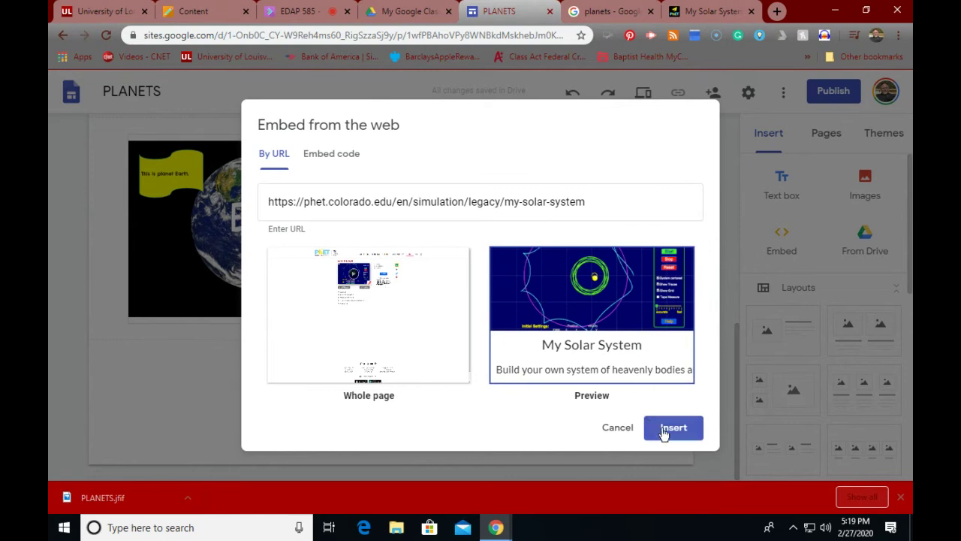
pyautogui.click(671, 428)
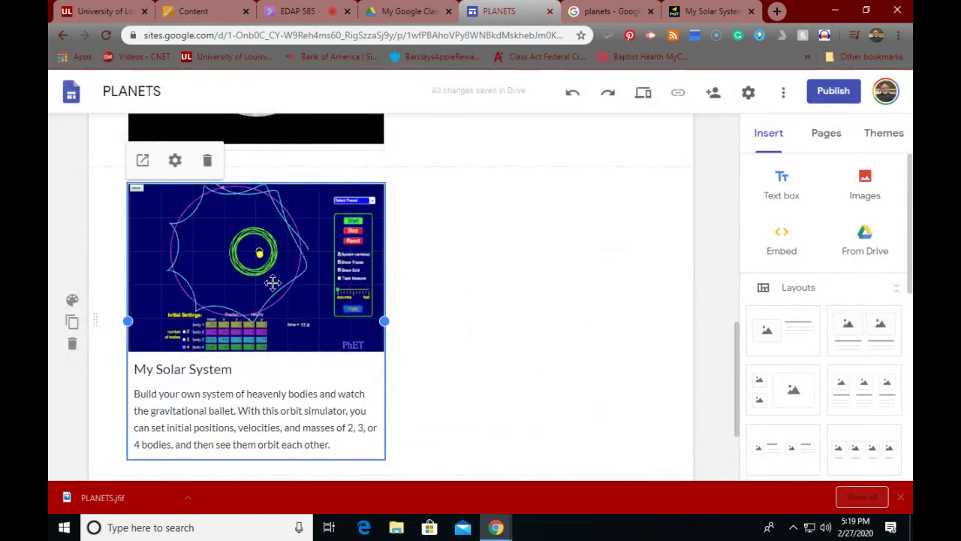
pyautogui.click(423, 267)
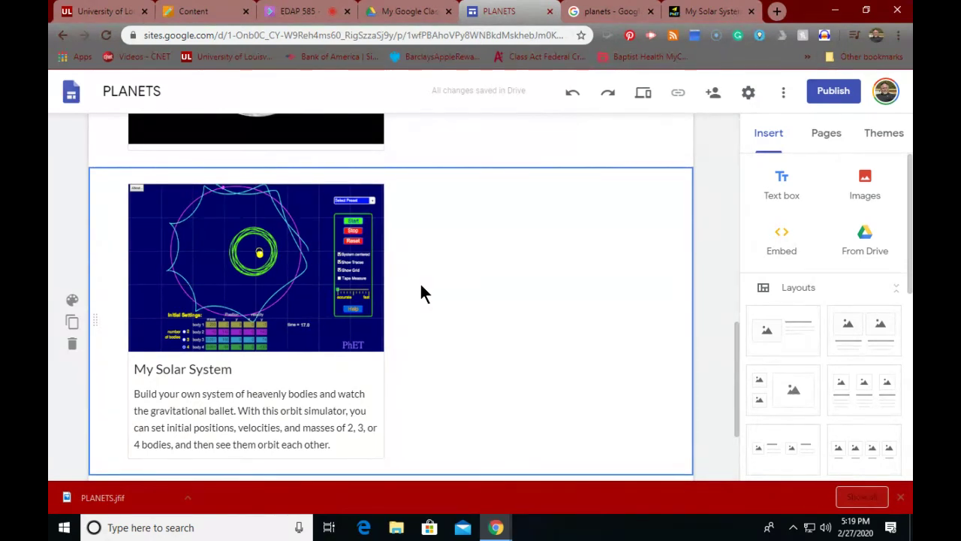
pyautogui.scroll(1, 392, 324)
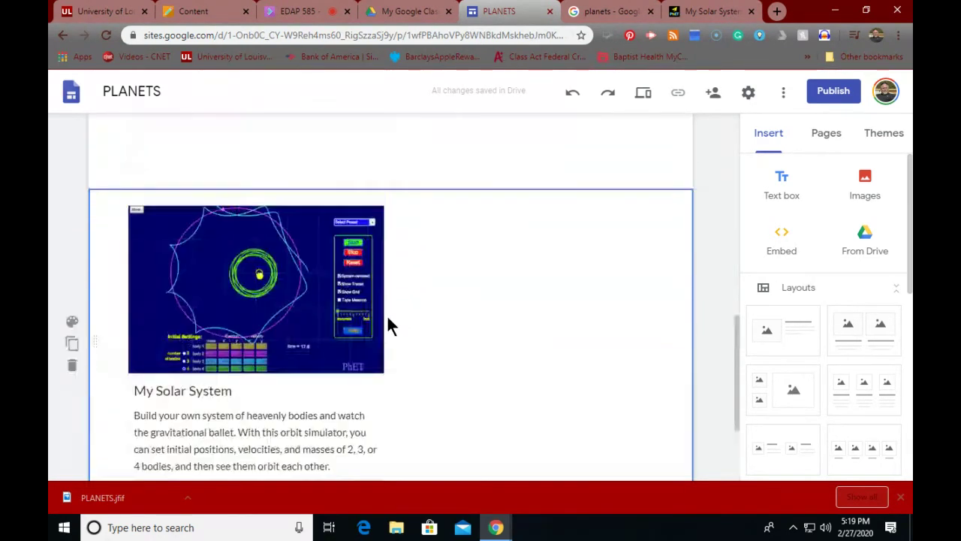
pyautogui.scroll(10, 389, 325)
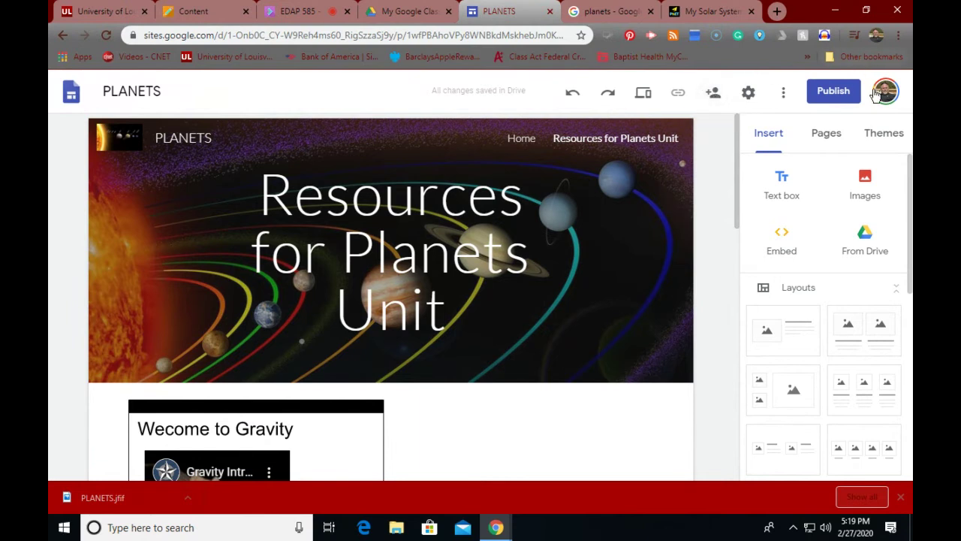
# Step: Enter a web address of planets- plus the creator's surname, using a dash instead of a dot
pyautogui.click(835, 92)
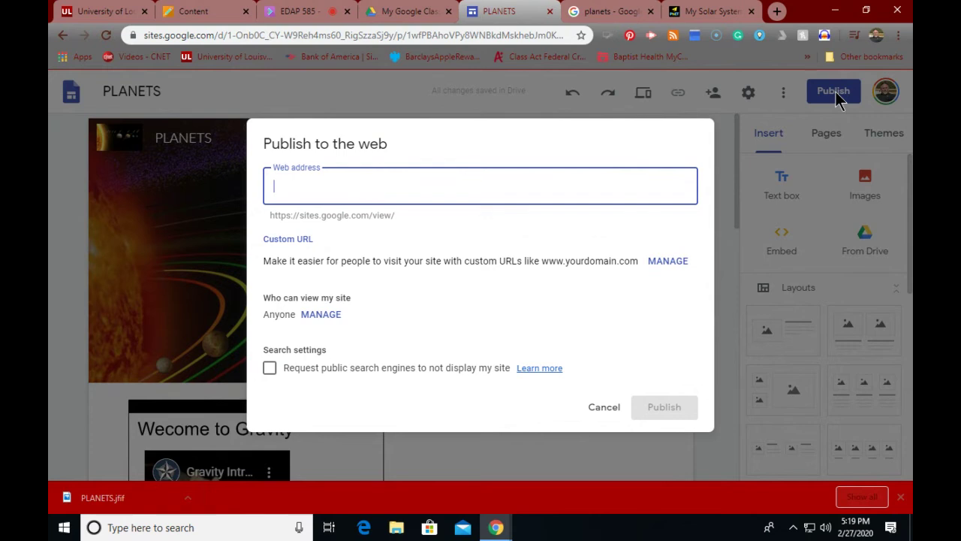
pyautogui.write('pl')
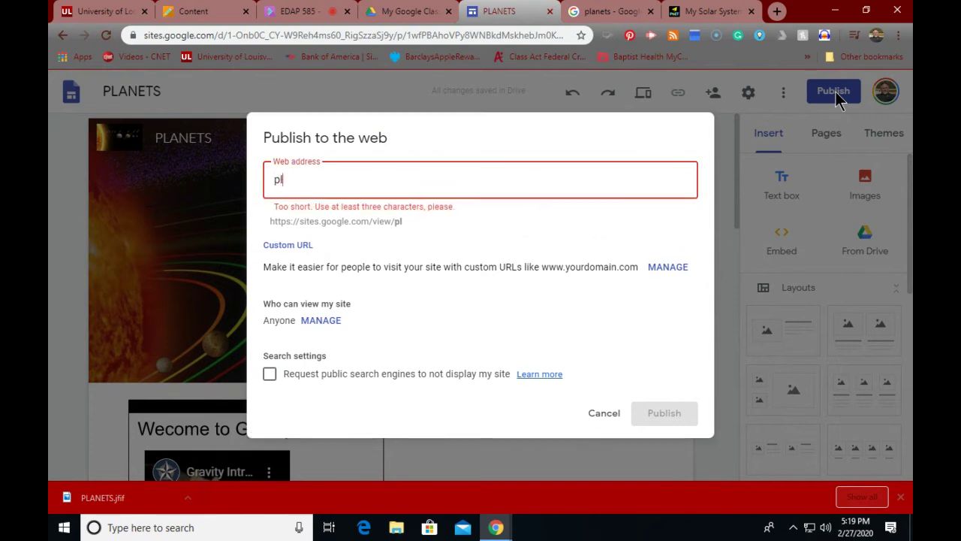
pyautogui.write('anet')
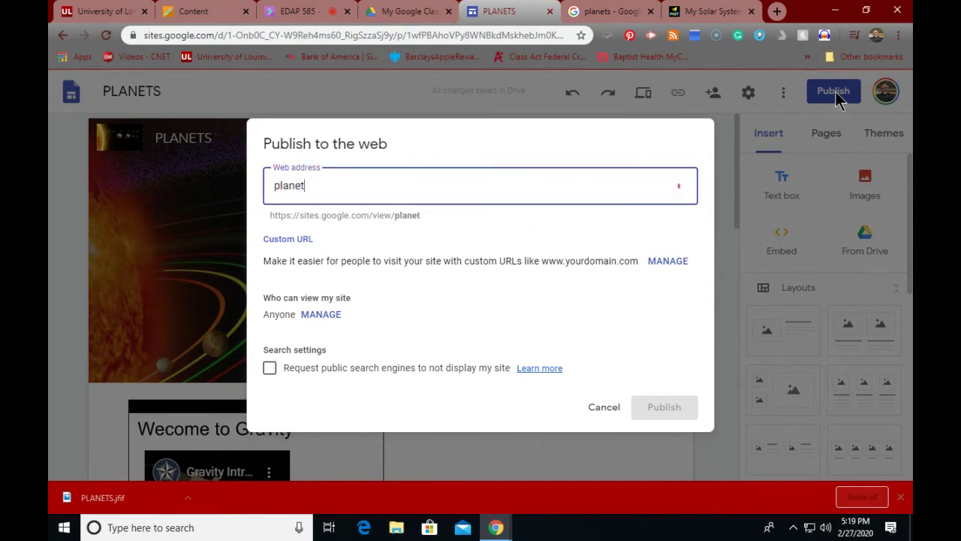
pyautogui.write('s.swan')
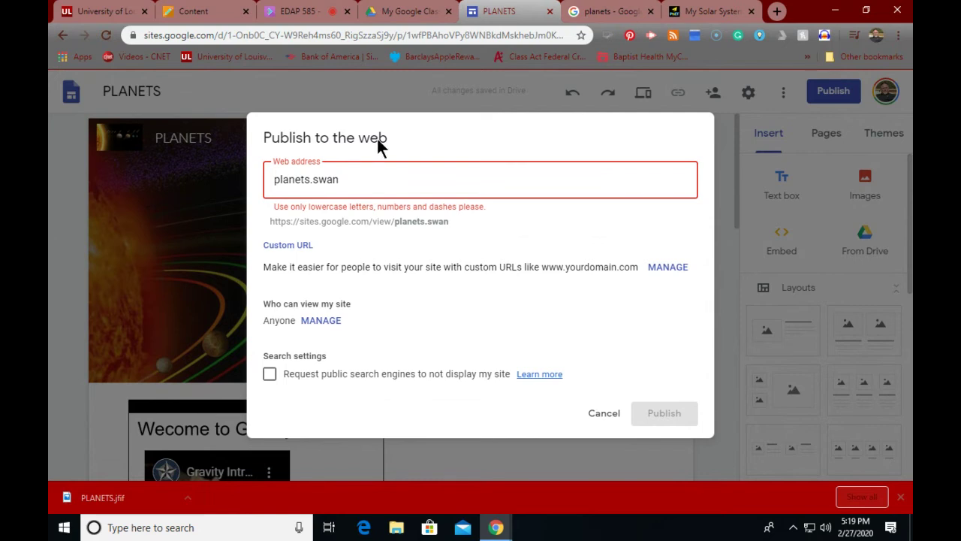
pyautogui.click(312, 180)
pyautogui.press('BackSpace')
pyautogui.write('-')
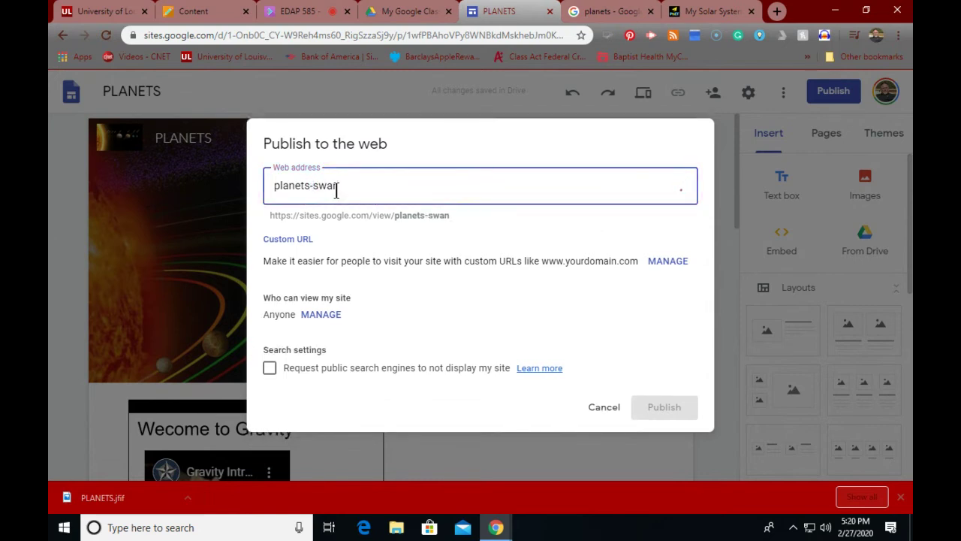
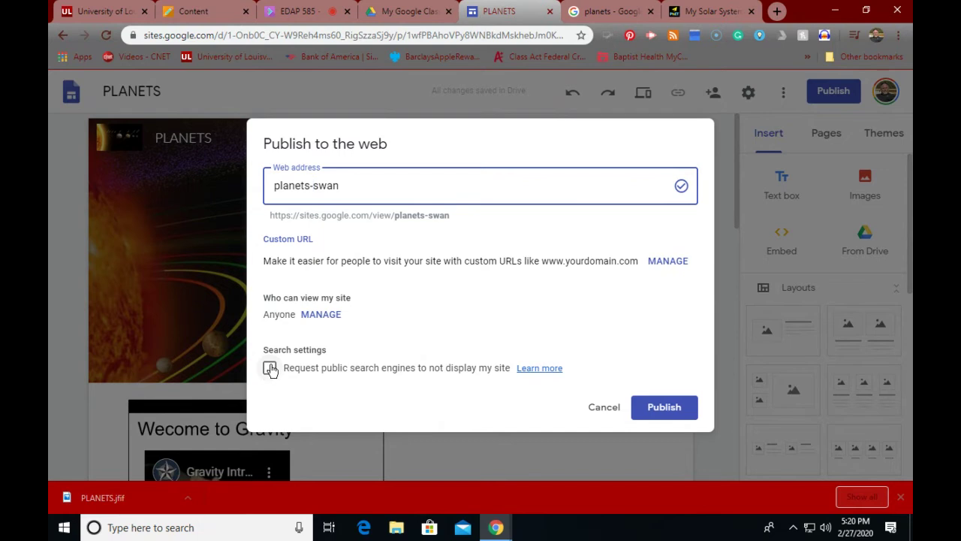
# Step: Ask public search engines not to list the PLANETS site, then bring up its access settings
pyautogui.click(269, 370)
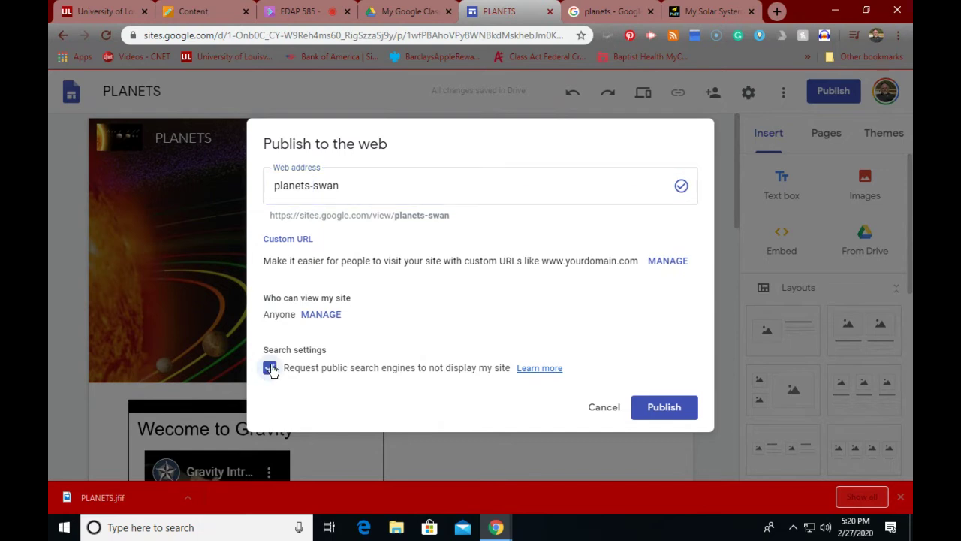
pyautogui.click(318, 316)
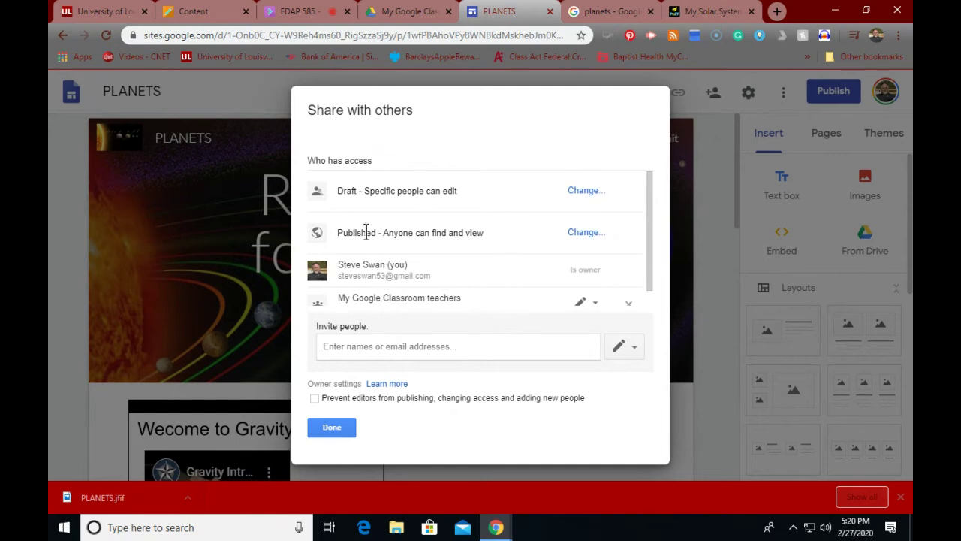
# Step: Keep published visibility unchanged, and save a rule barring editors from publishing or changing access
pyautogui.click(585, 234)
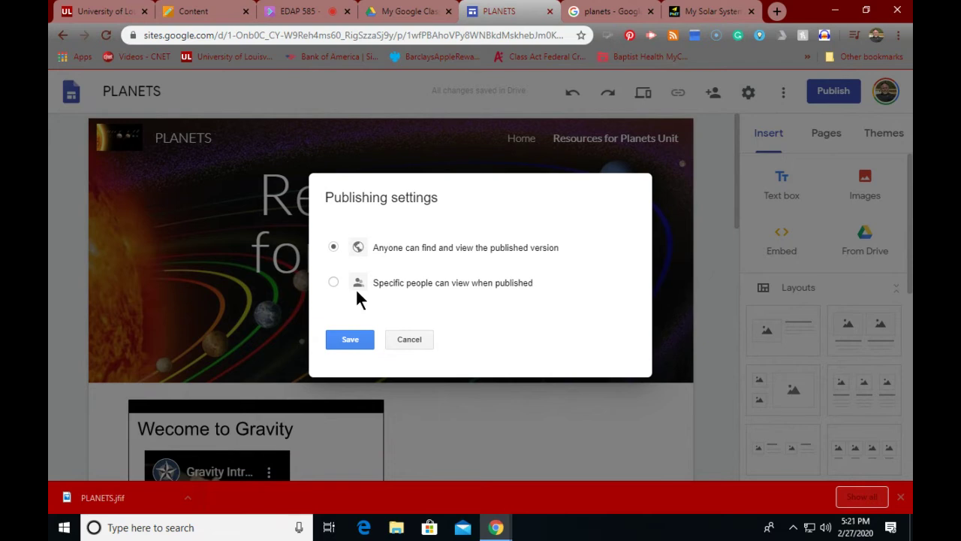
pyautogui.click(410, 339)
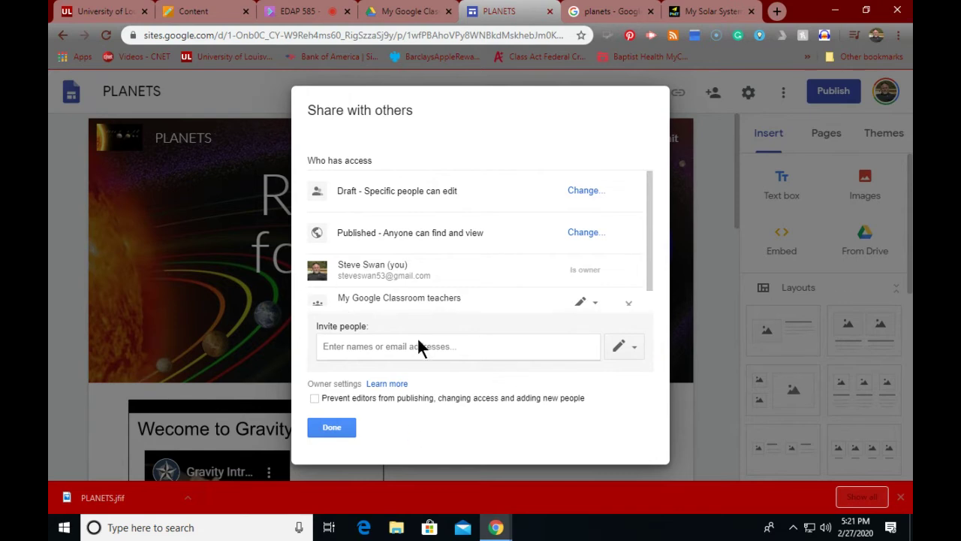
pyautogui.click(314, 398)
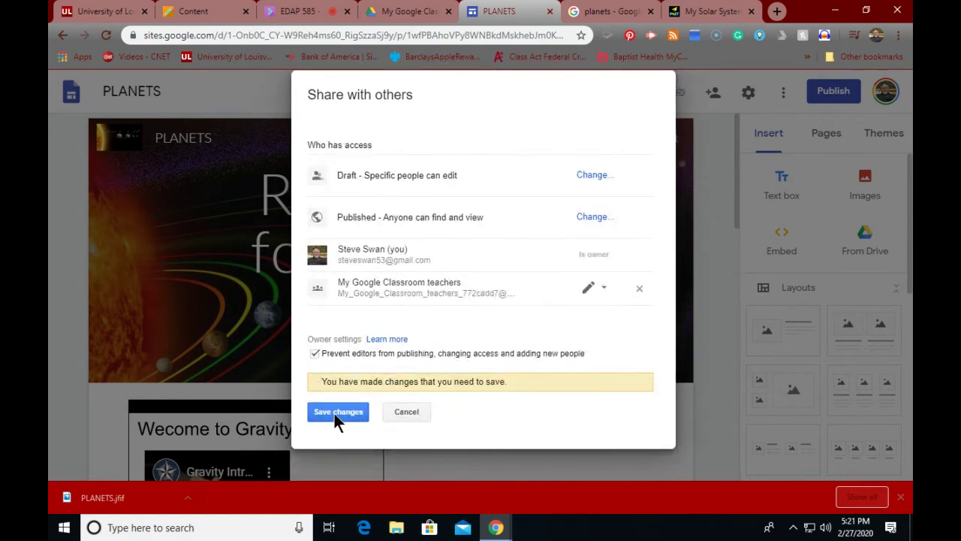
pyautogui.click(337, 413)
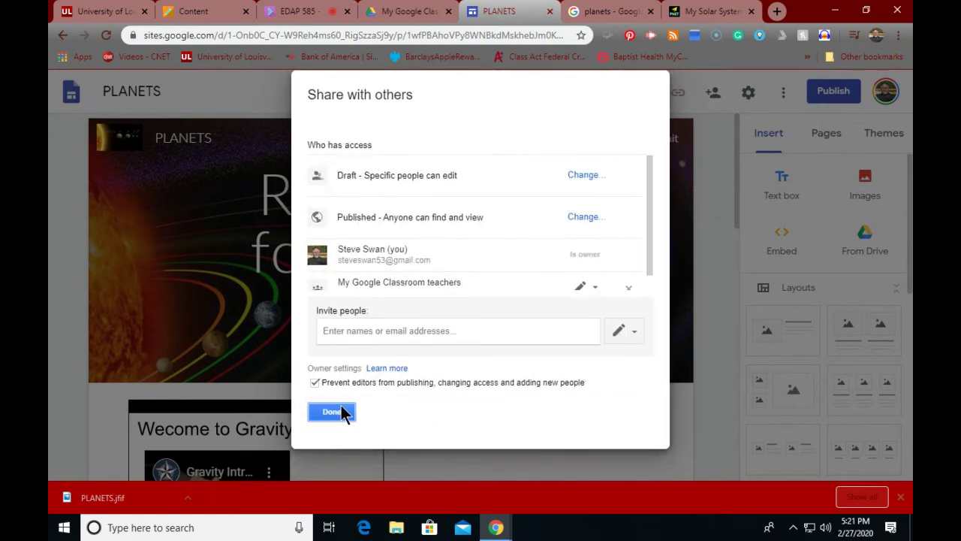
pyautogui.click(343, 414)
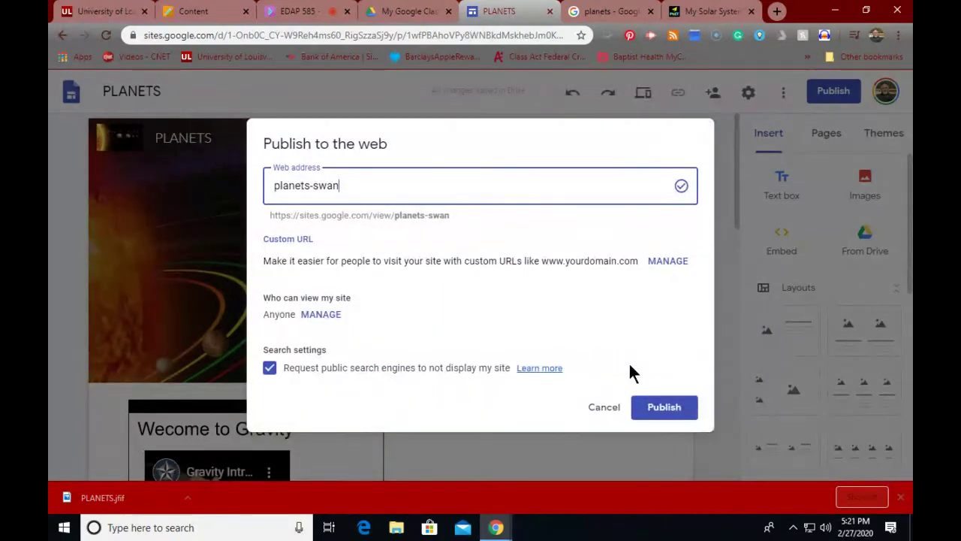
# Step: Publish the PLANETS site at planets-swan and view the live published site
pyautogui.click(665, 408)
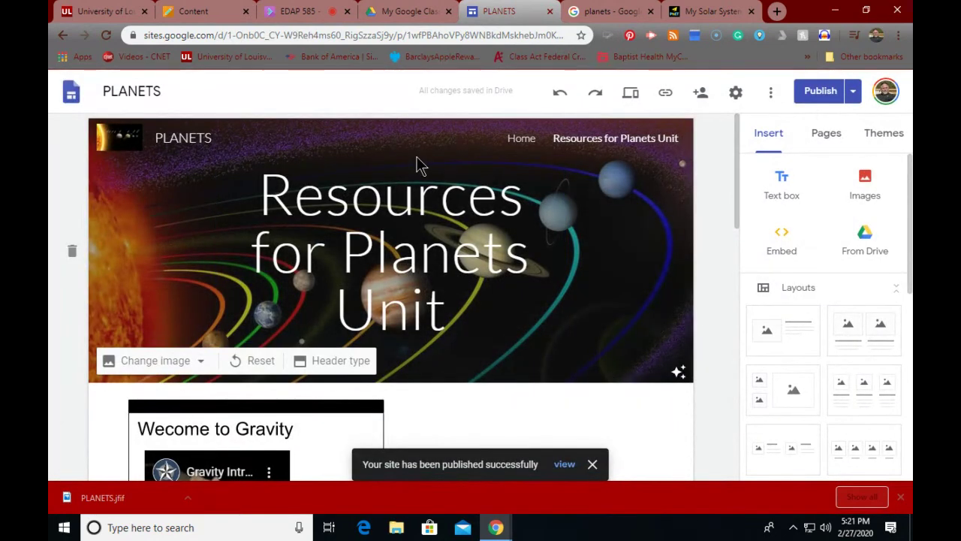
pyautogui.click(853, 96)
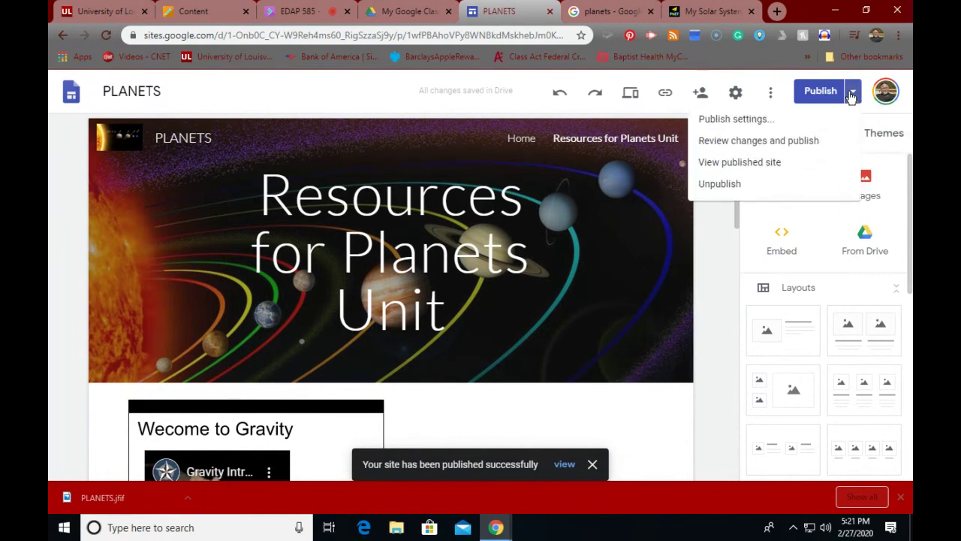
pyautogui.click(718, 173)
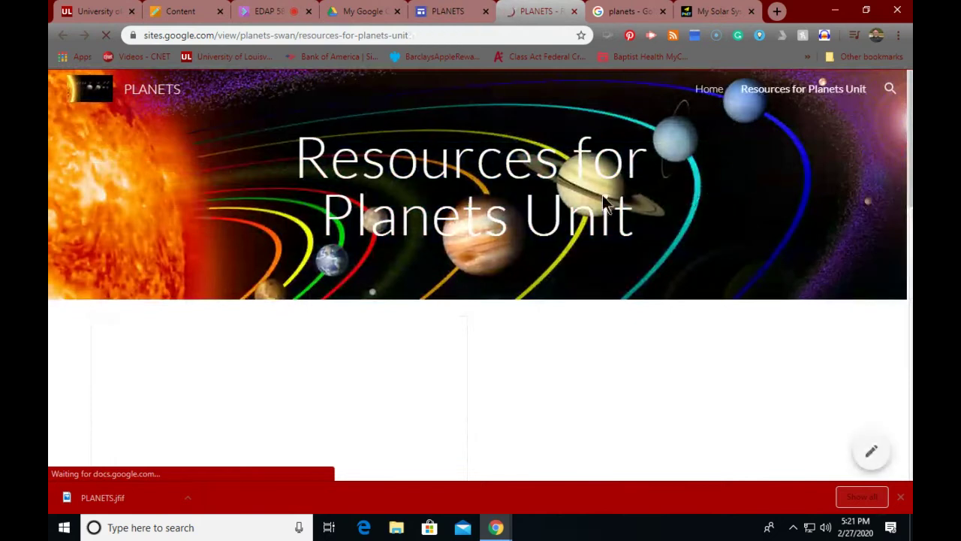
# Step: On the live site, open the My Solar System resource and launch the PhET simulation
pyautogui.scroll(-4, 370, 205)
pyautogui.scroll(-7, 370, 205)
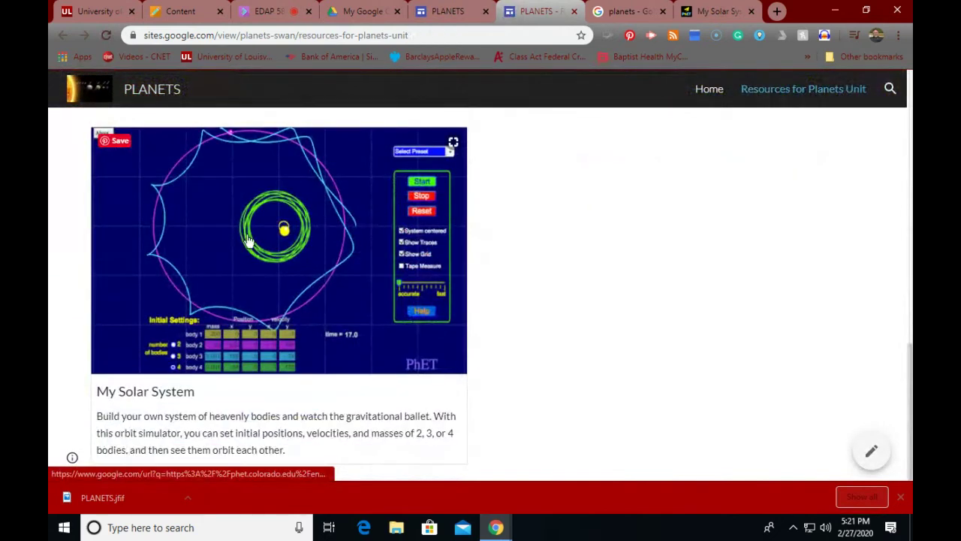
pyautogui.click(243, 244)
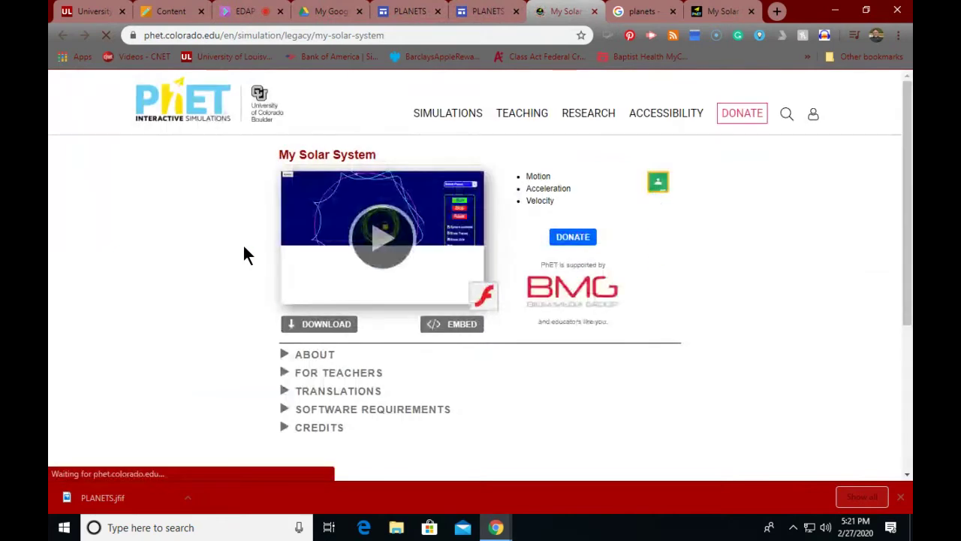
pyautogui.click(387, 239)
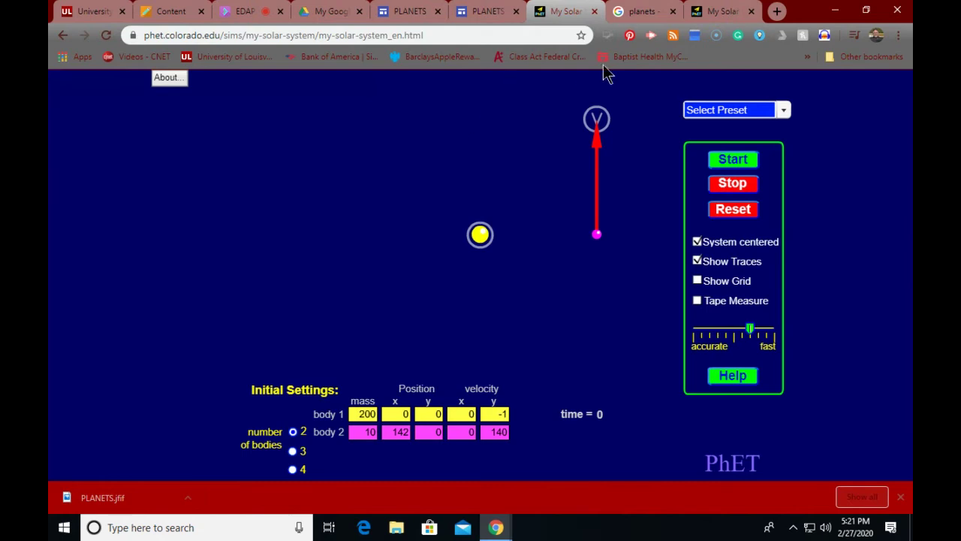
# Step: Close the duplicate simulation tab and return to the PLANETS site editor
pyautogui.click(751, 11)
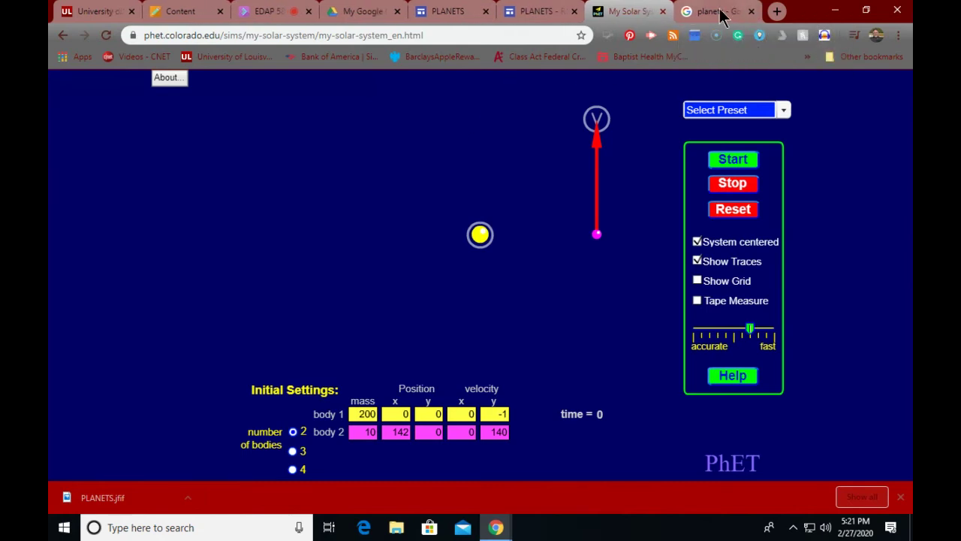
pyautogui.click(517, 12)
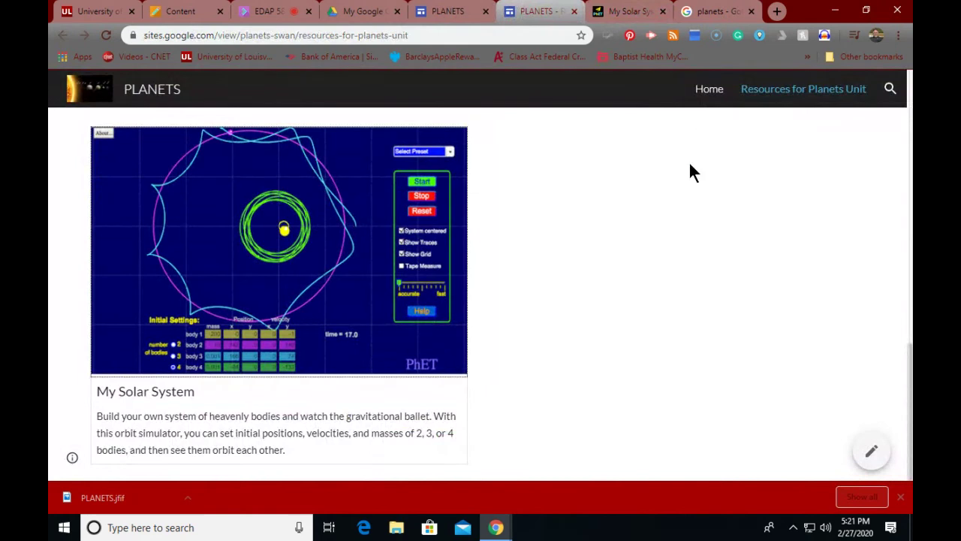
pyautogui.scroll(10, 689, 161)
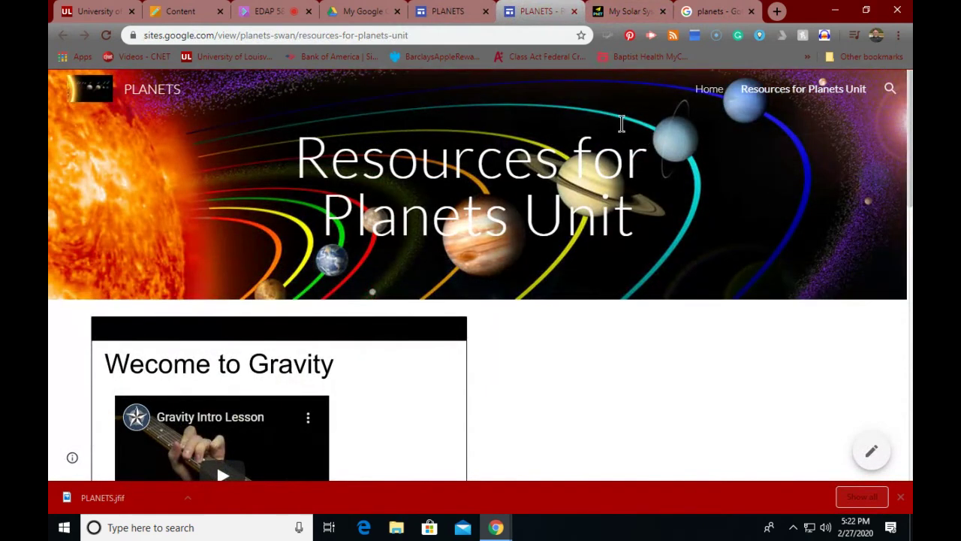
pyautogui.click(447, 15)
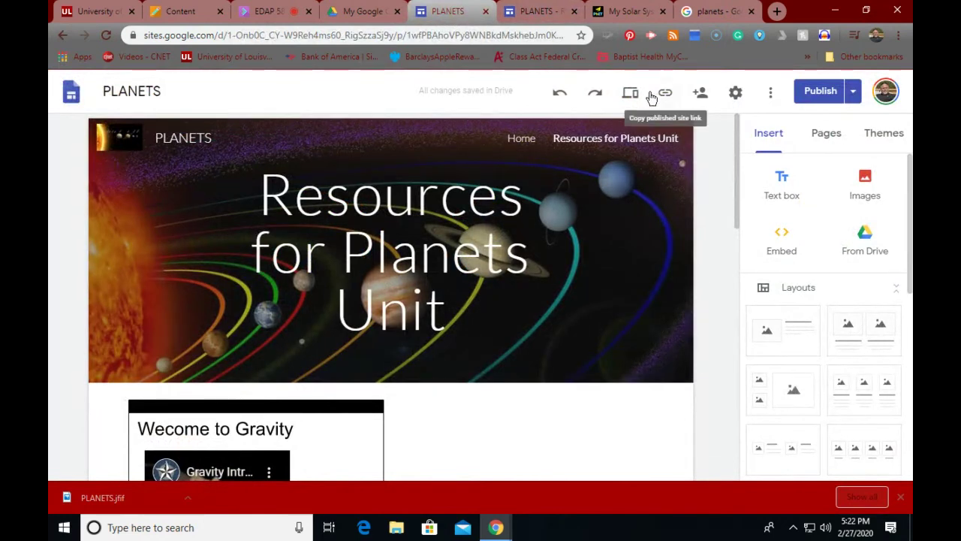
# Step: Look through the site's extra options and sharing settings, then close them
pyautogui.click(770, 92)
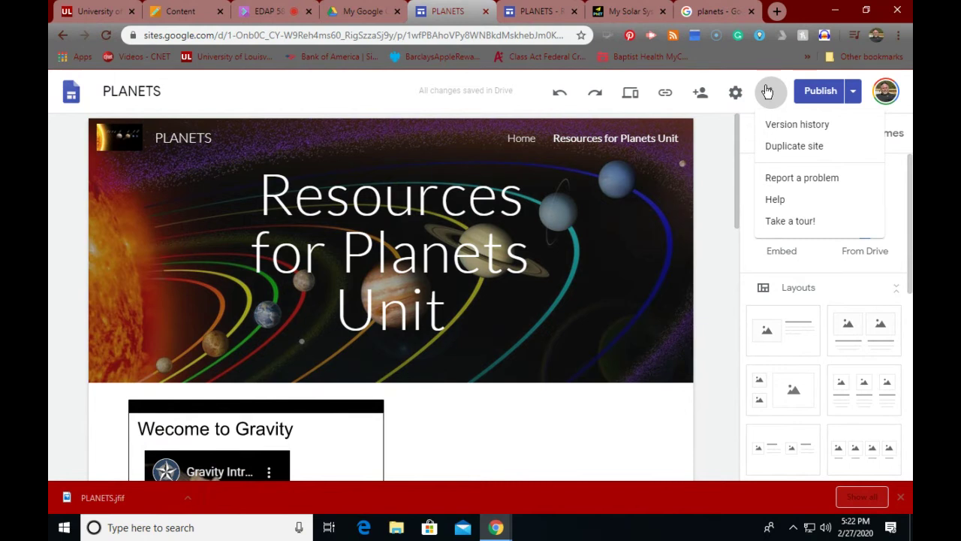
pyautogui.click(701, 92)
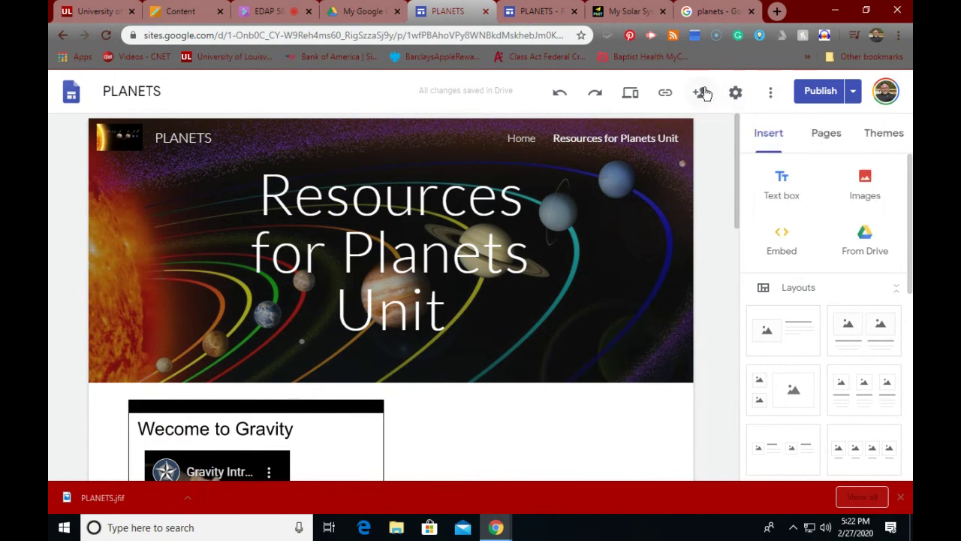
pyautogui.click(702, 93)
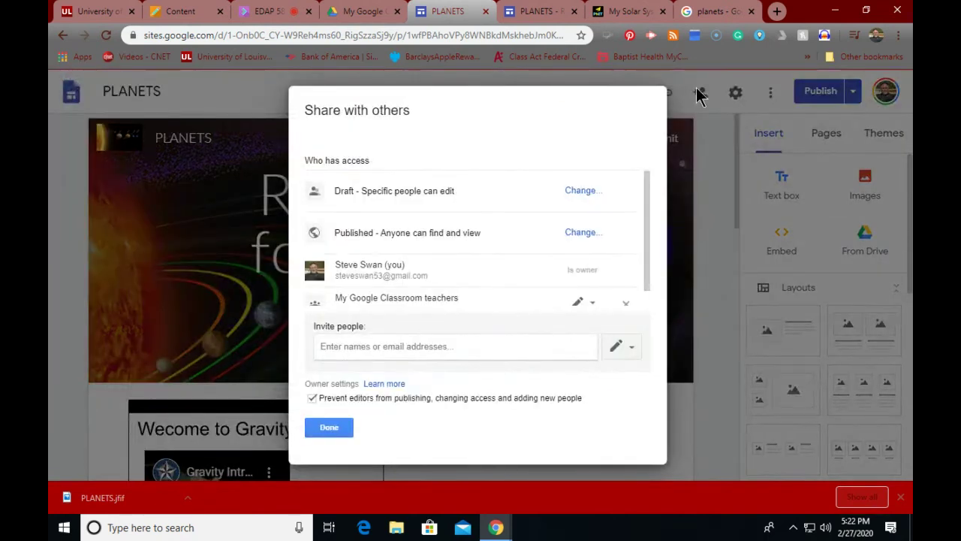
pyautogui.click(328, 428)
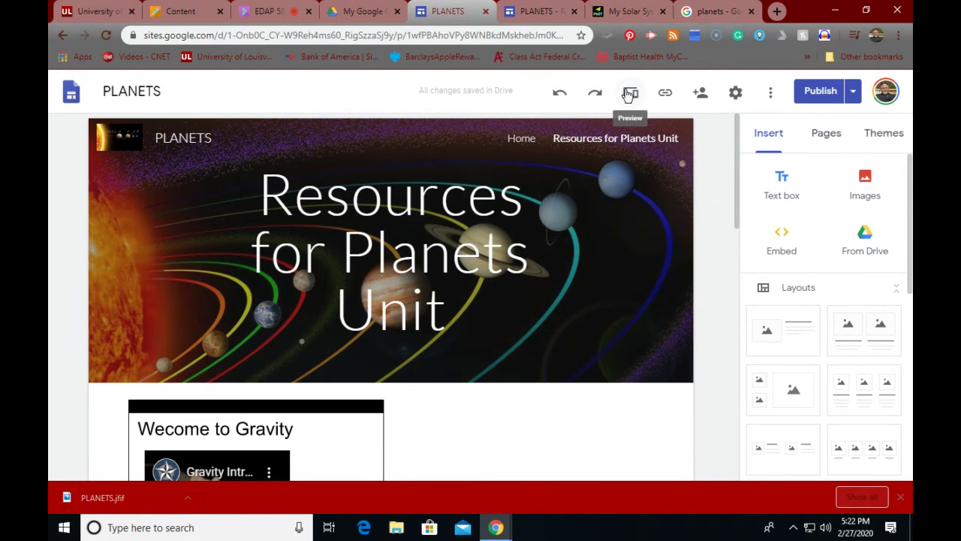
# Step: Copy the published PLANETS site link and start a fresh browser tab
pyautogui.click(666, 97)
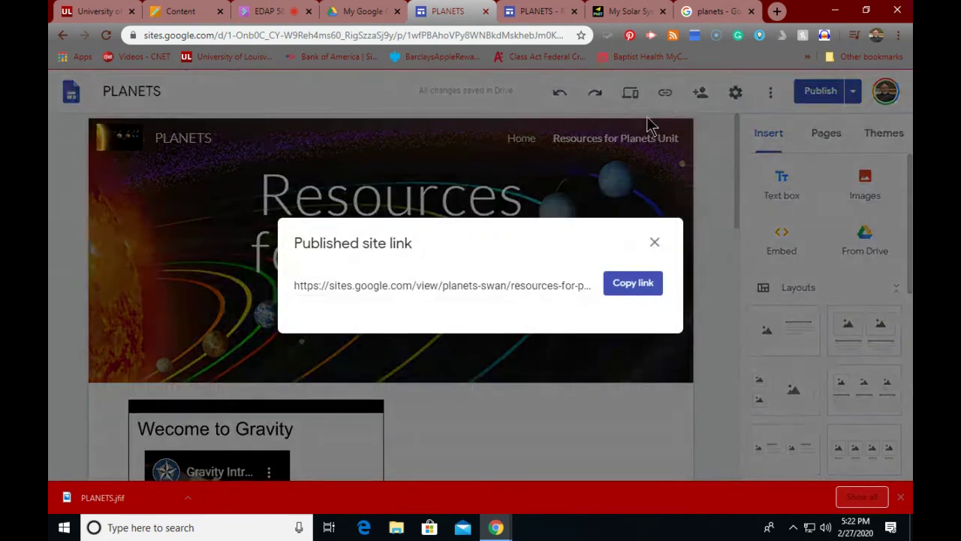
pyautogui.click(633, 283)
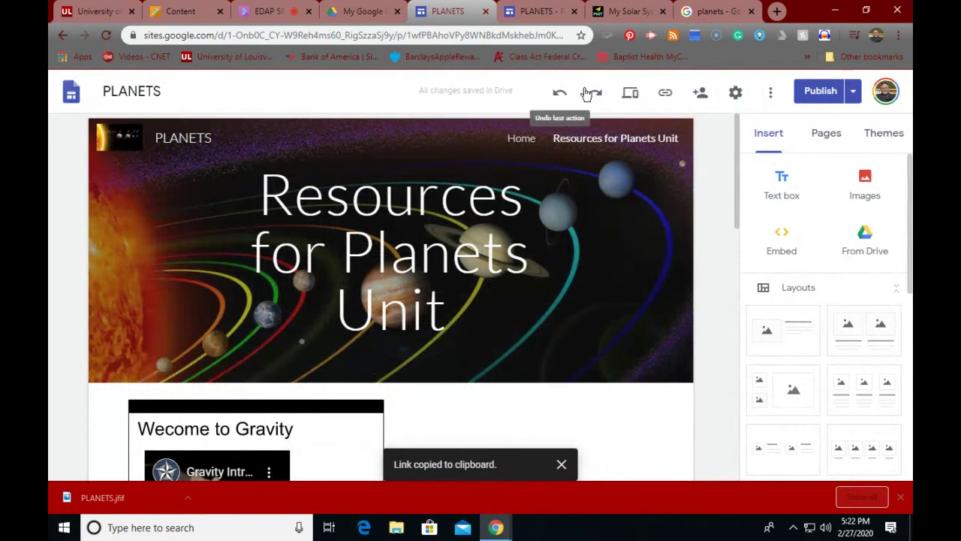
pyautogui.click(776, 13)
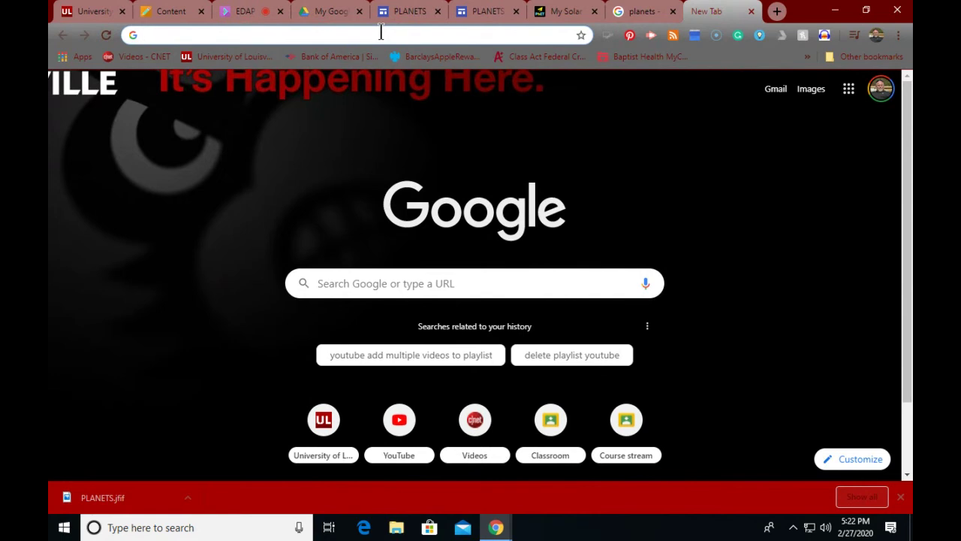
# Step: Go to classroom.google.com and enter the My Google Classroom class
pyautogui.write('class')
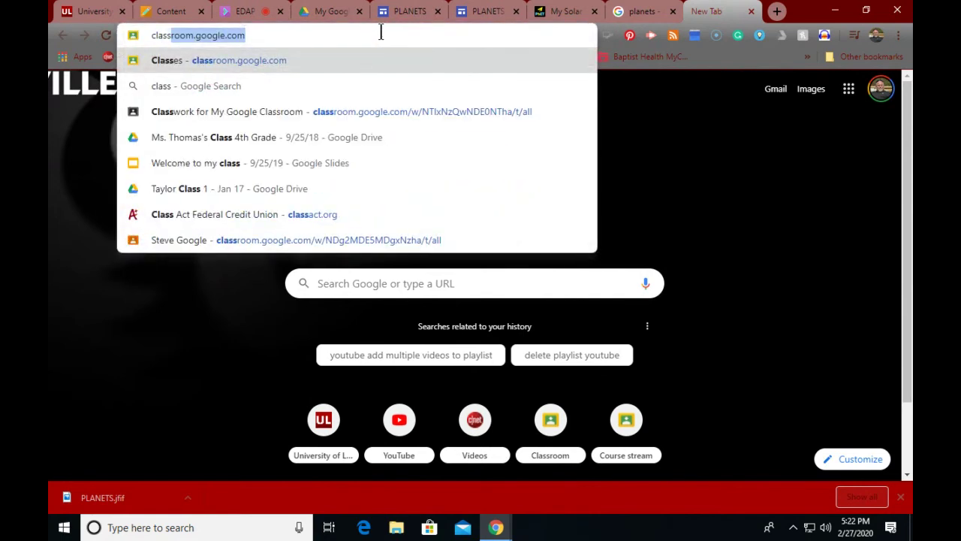
pyautogui.write('room.g')
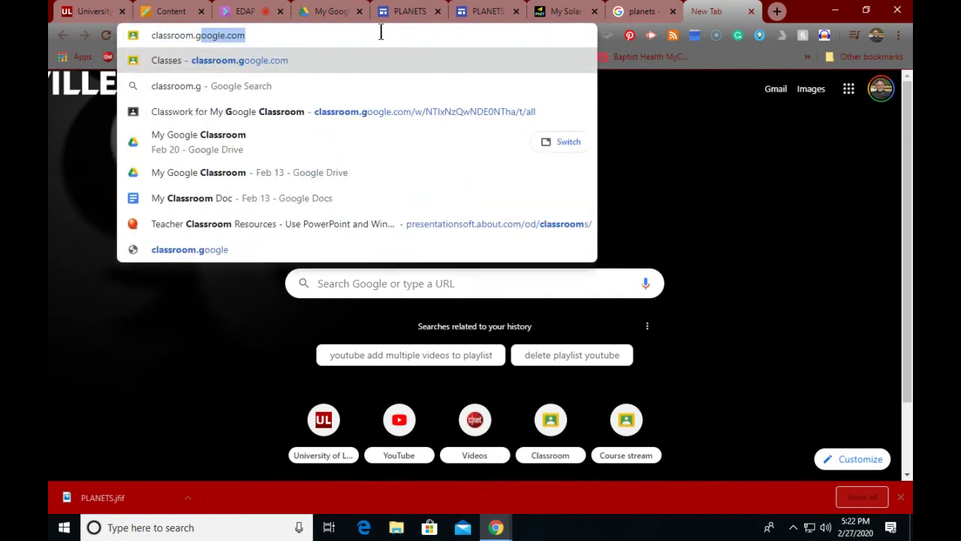
pyautogui.write('oogle.c')
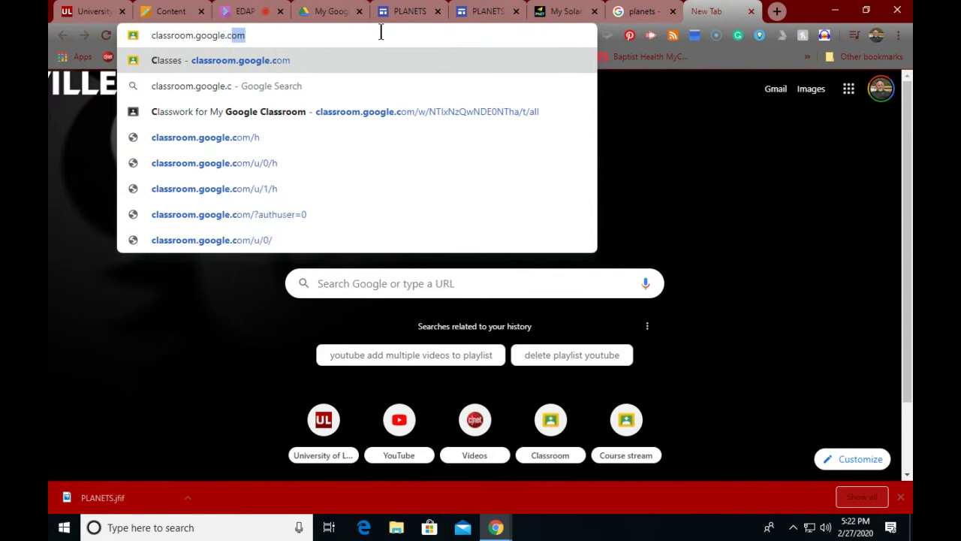
pyautogui.write('om')
pyautogui.press('Return')
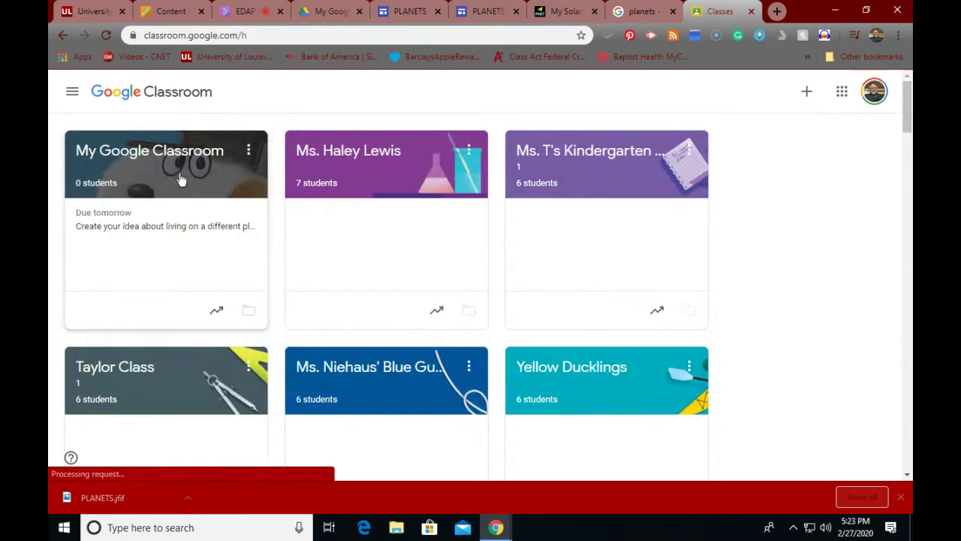
pyautogui.click(158, 165)
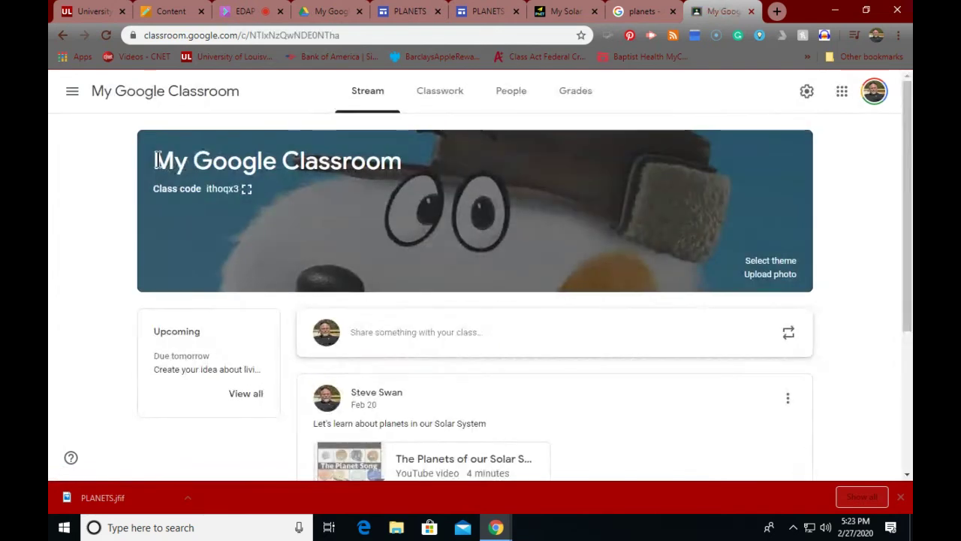
# Step: Switch to Blackboard's course content and scroll to the Module 3 Google Classroom instructions
pyautogui.click(150, 11)
pyautogui.scroll(-3, 307, 259)
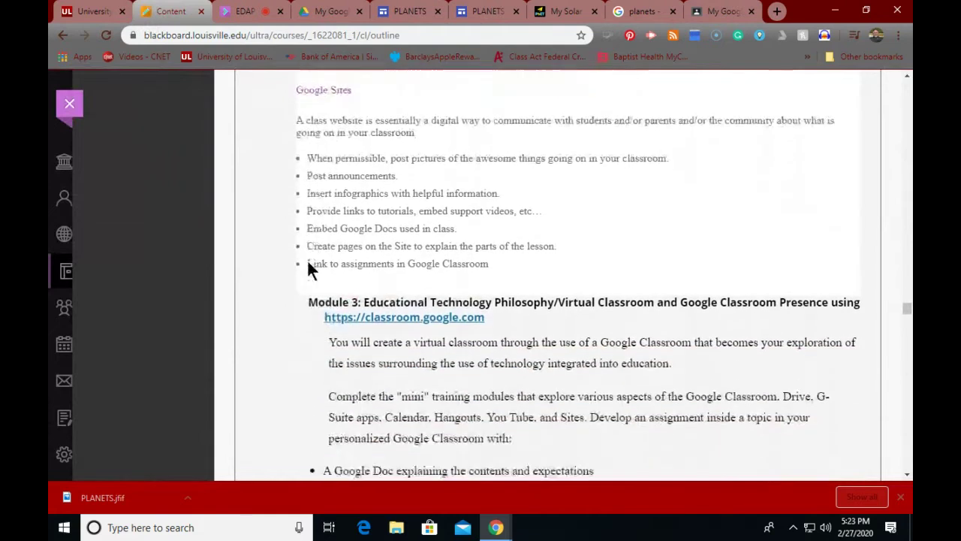
pyautogui.scroll(-2, 308, 258)
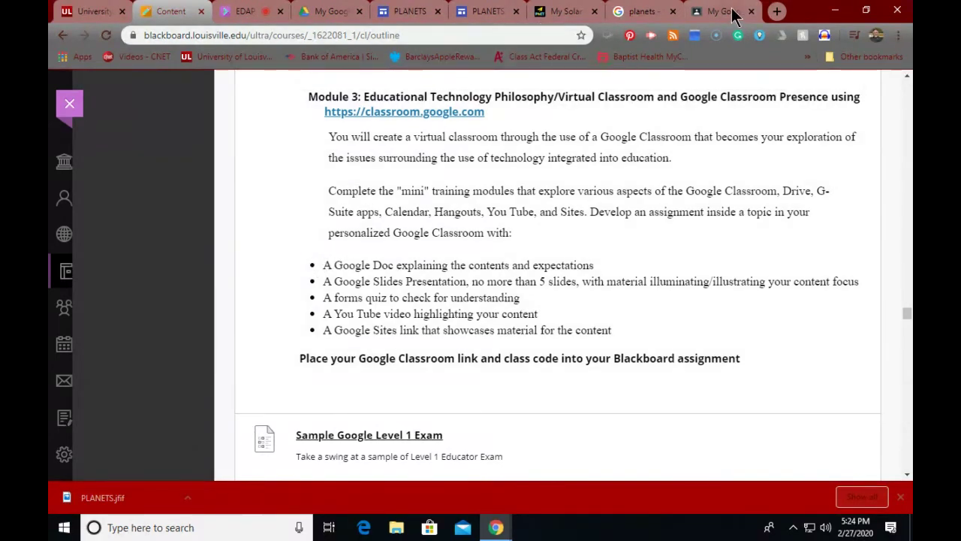
# Step: Back in Classroom, delete the planets announcement with its YouTube video
pyautogui.click(733, 12)
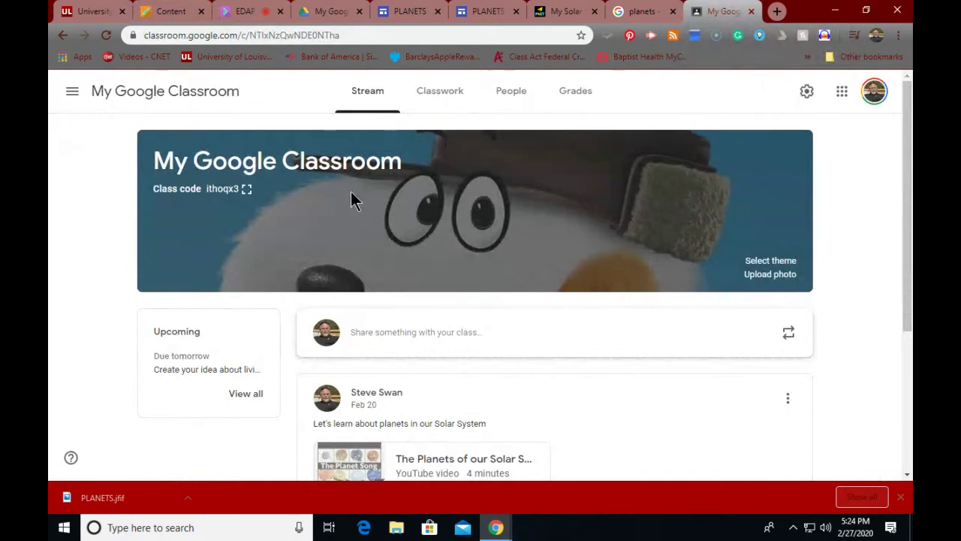
pyautogui.scroll(-3, 341, 219)
pyautogui.scroll(3, 344, 210)
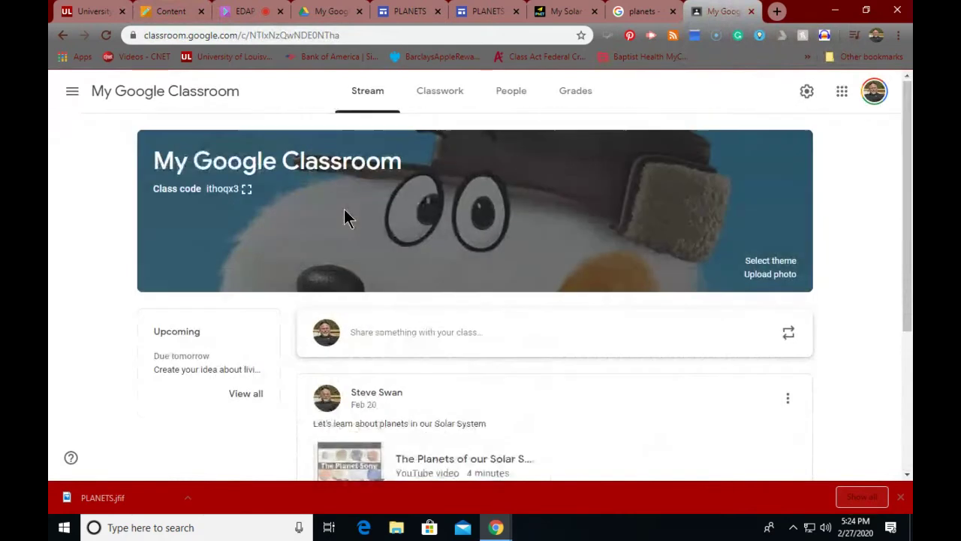
pyautogui.scroll(-3, 344, 209)
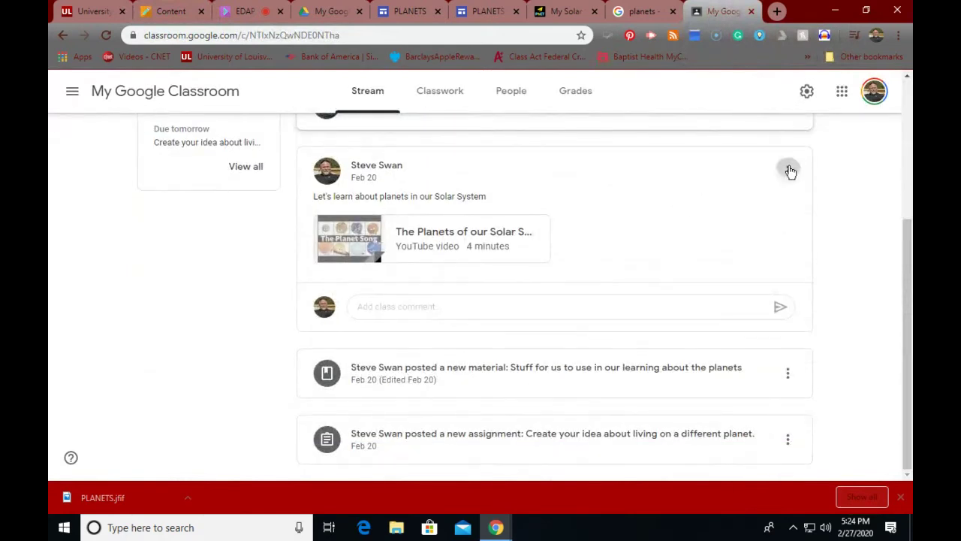
pyautogui.click(788, 170)
pyautogui.click(743, 247)
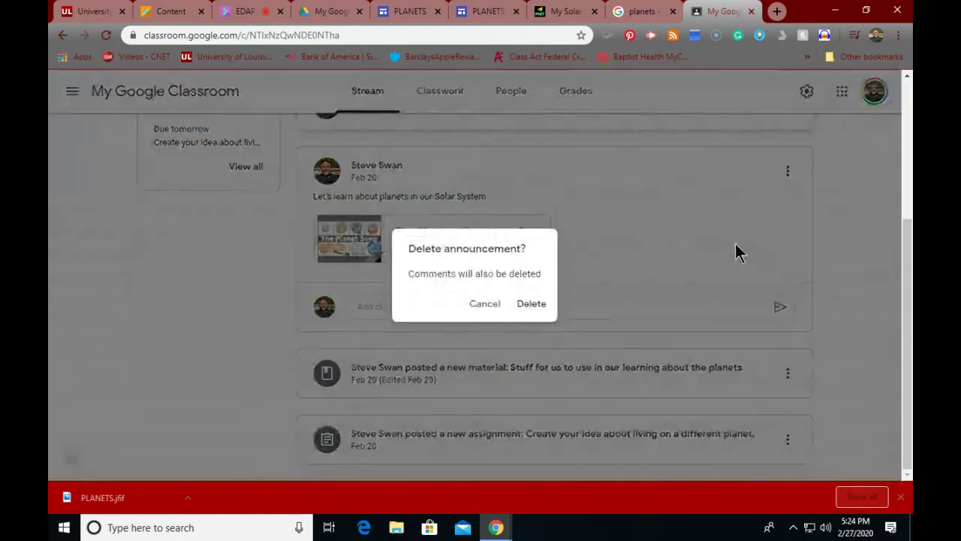
pyautogui.click(539, 303)
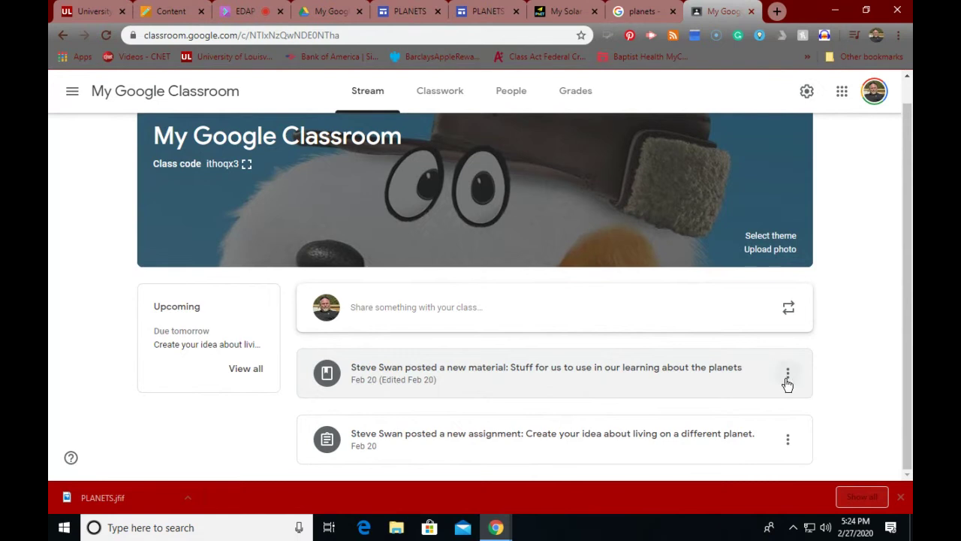
# Step: View the planets material's details, then copy the different-planet assignment's link
pyautogui.click(787, 374)
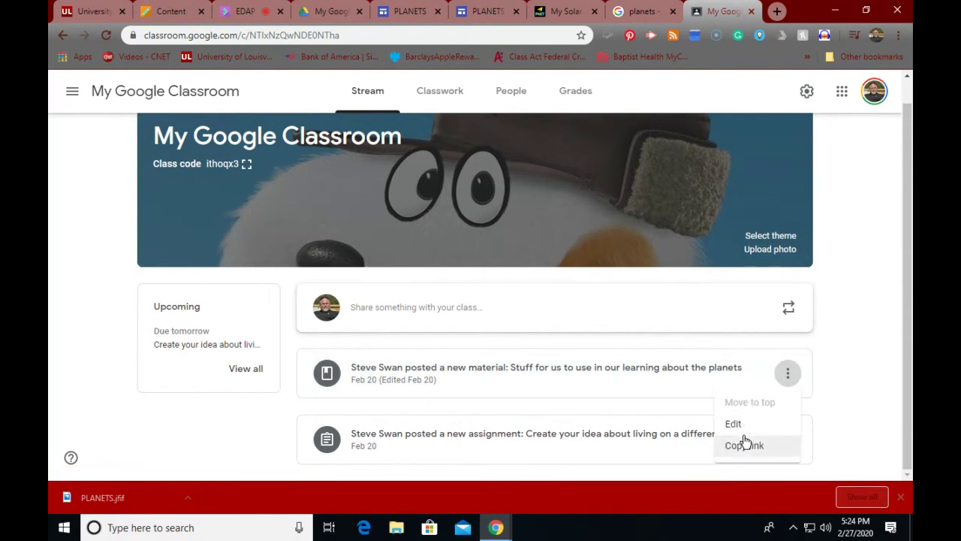
pyautogui.click(692, 373)
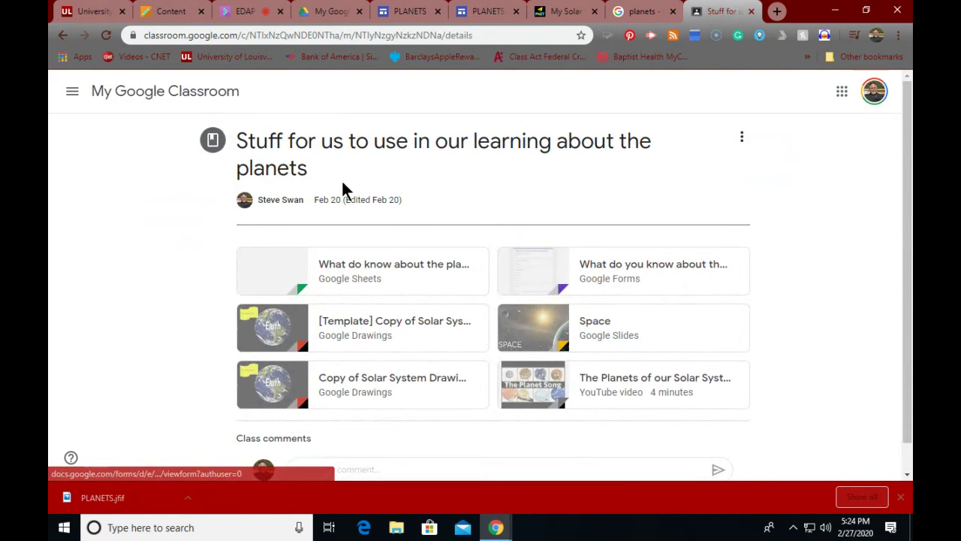
pyautogui.click(57, 34)
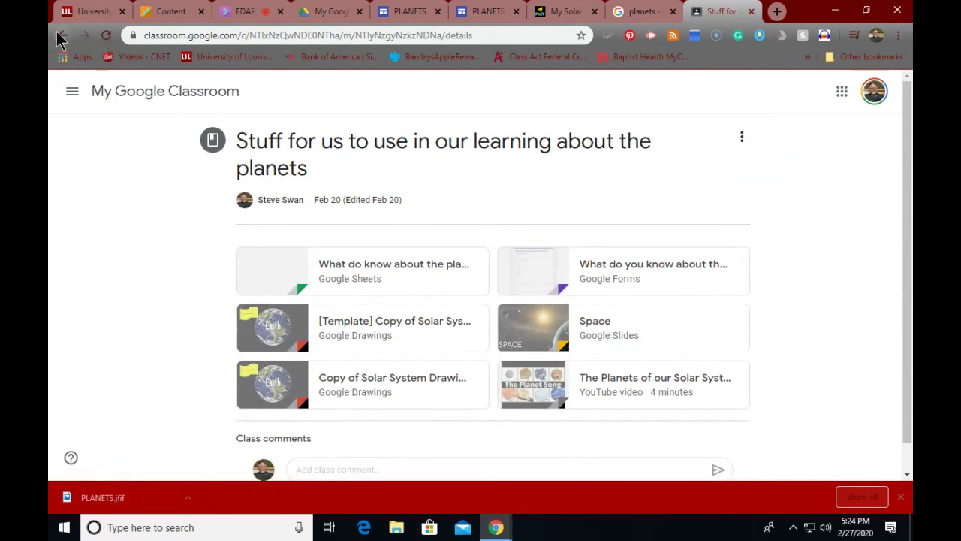
pyautogui.scroll(-1, 554, 337)
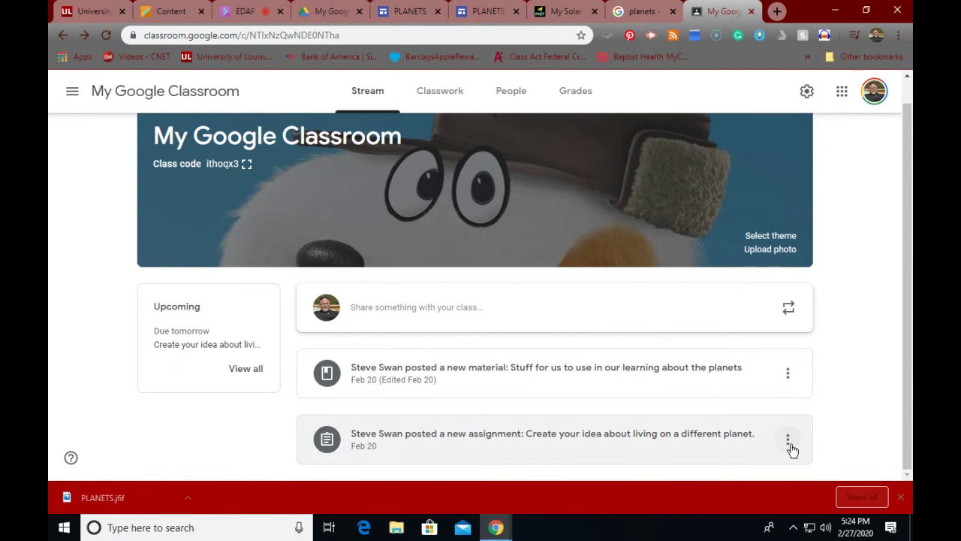
pyautogui.click(787, 443)
pyautogui.click(763, 455)
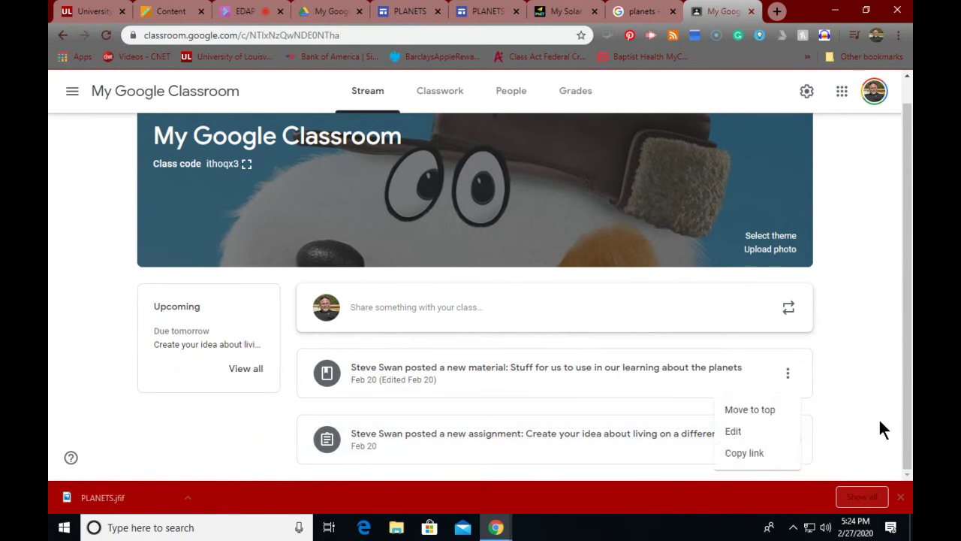
# Step: Delete the planets material from the Classwork list
pyautogui.click(433, 90)
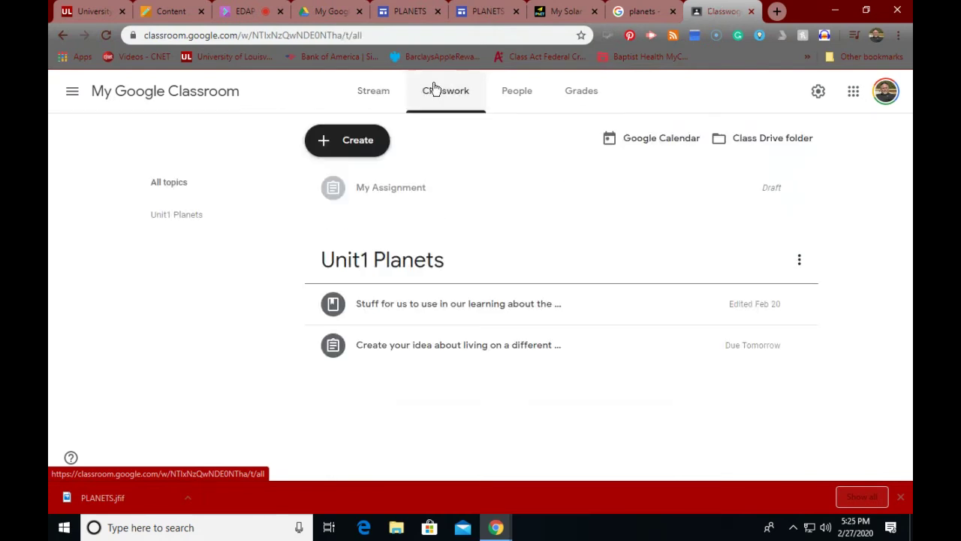
pyautogui.click(801, 308)
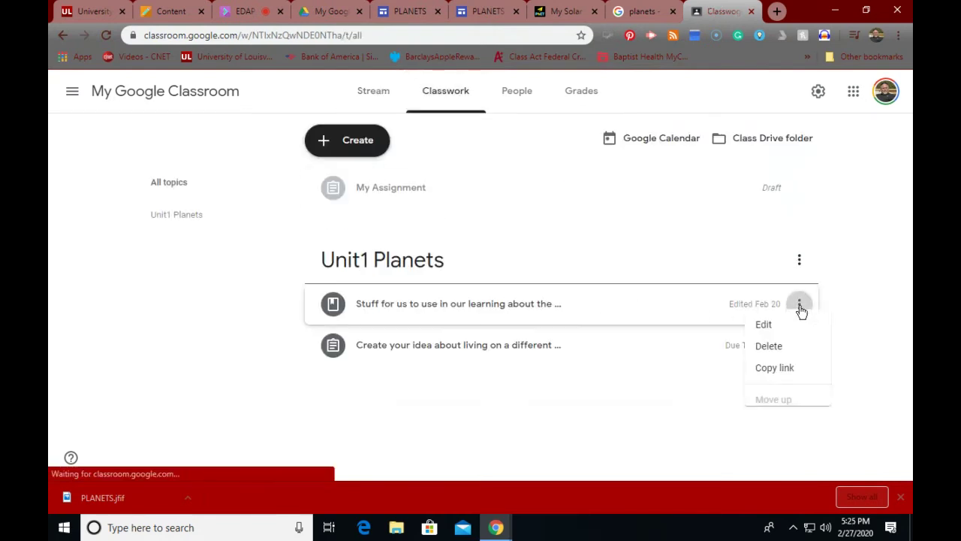
pyautogui.click(748, 354)
pyautogui.click(538, 305)
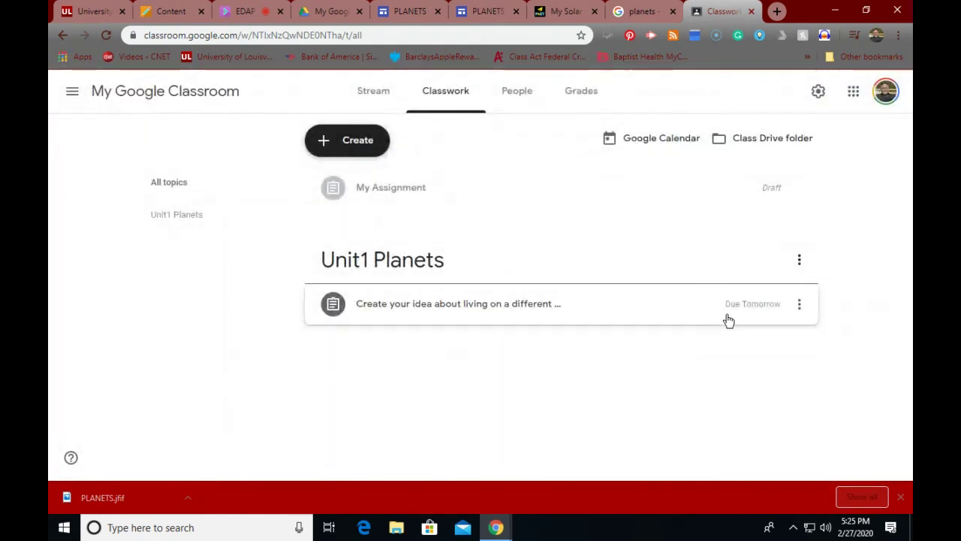
# Step: Delete the living-on-a-different-planet assignment and return to the Stream
pyautogui.click(799, 306)
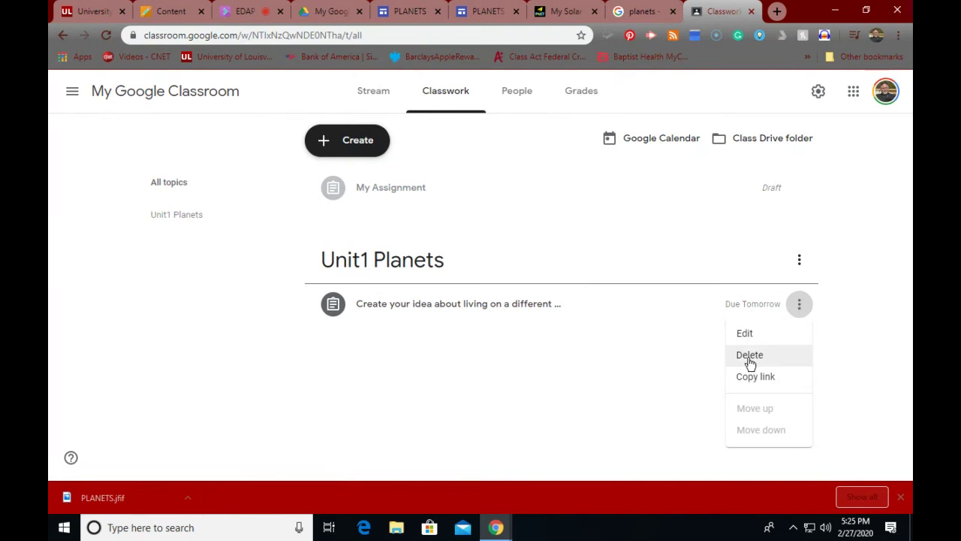
pyautogui.click(748, 357)
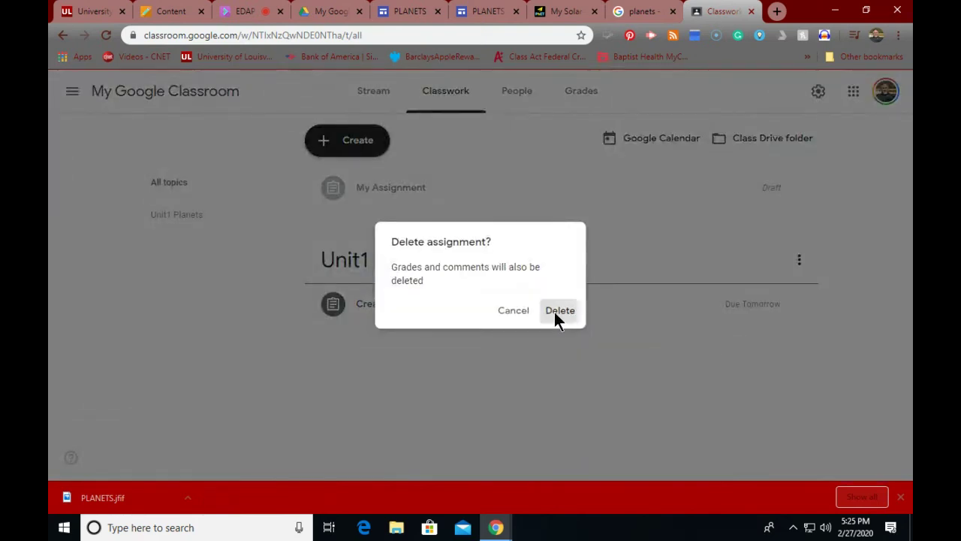
pyautogui.click(554, 315)
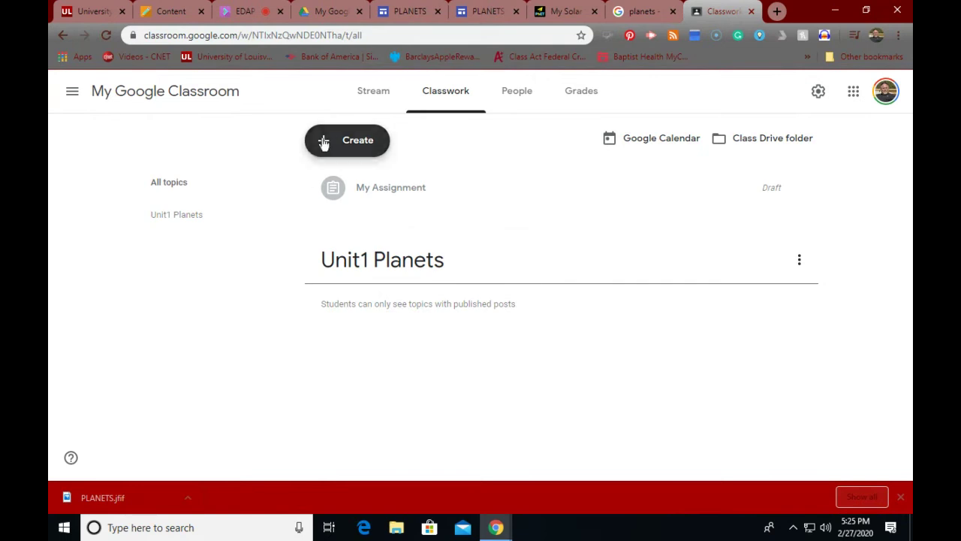
pyautogui.click(384, 91)
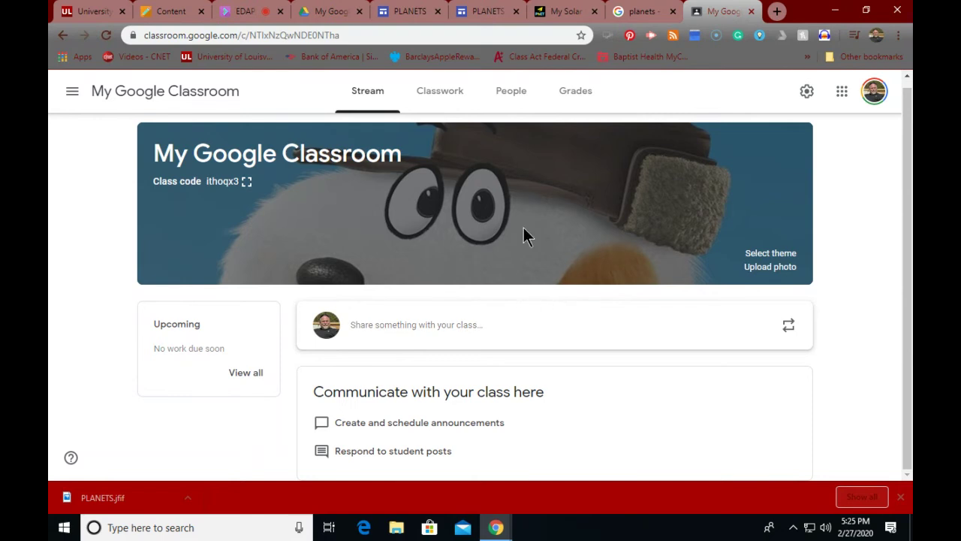
pyautogui.click(446, 90)
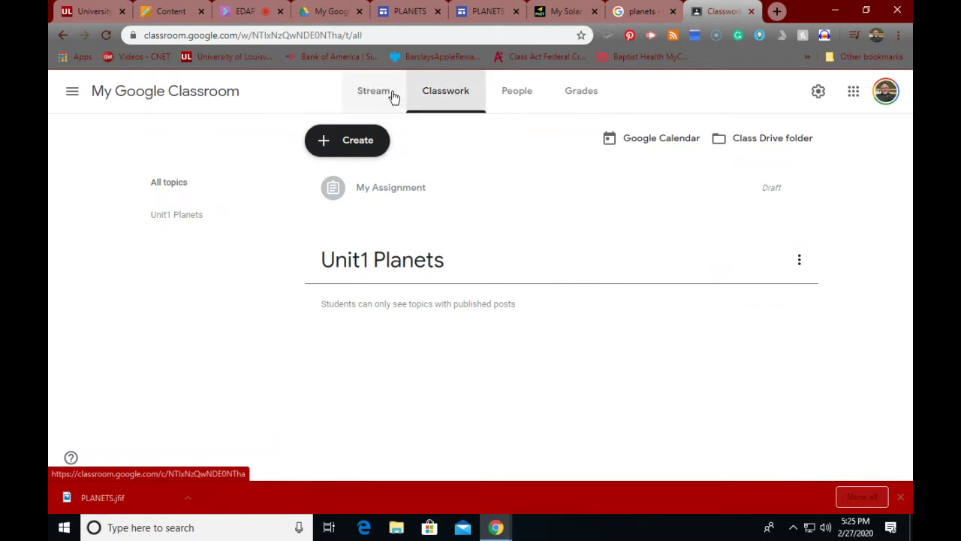
pyautogui.click(372, 93)
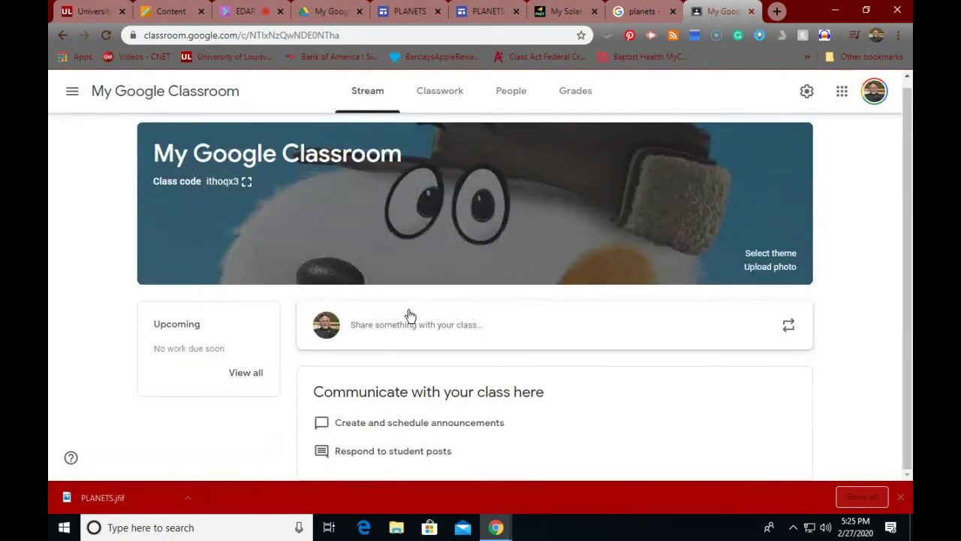
# Step: Draft an announcement reading "Let's start a new unit studying the Planets" for this class's students
pyautogui.click(421, 335)
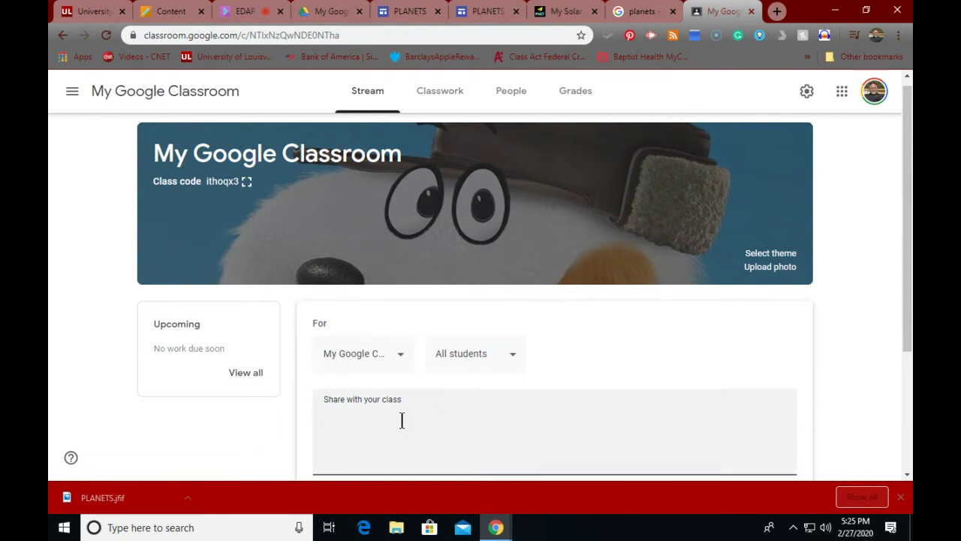
pyautogui.write("Let's start a new unit")
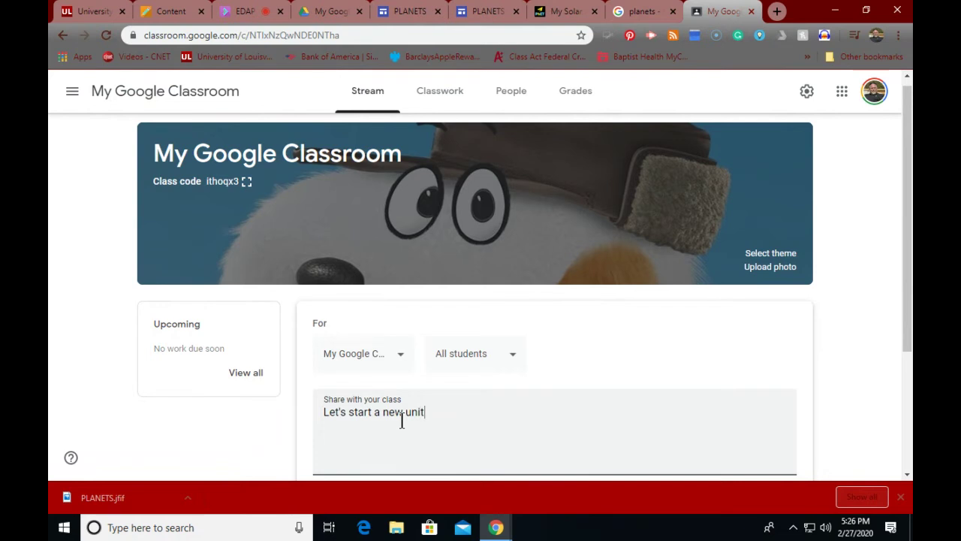
pyautogui.write(' studying the Pla')
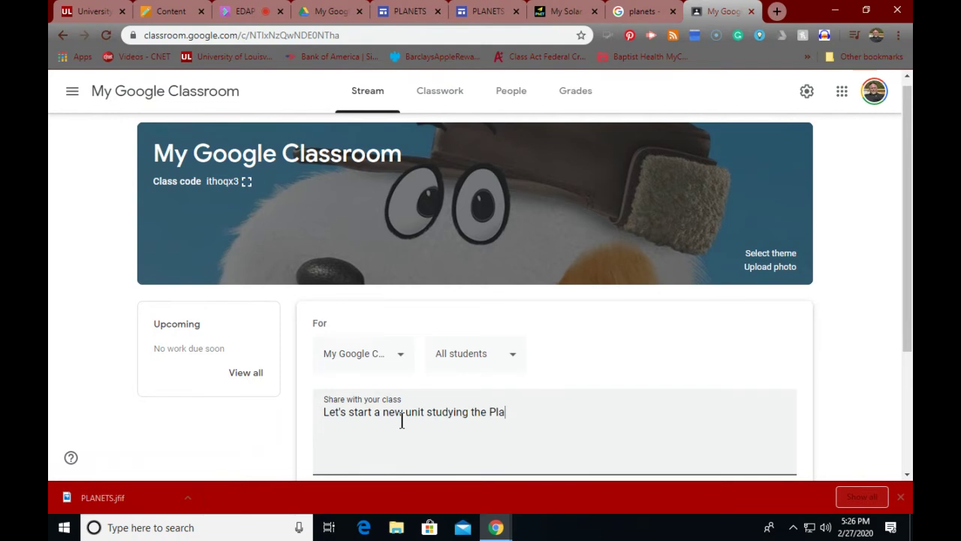
pyautogui.write('nets')
pyautogui.scroll(-2, 766, 349)
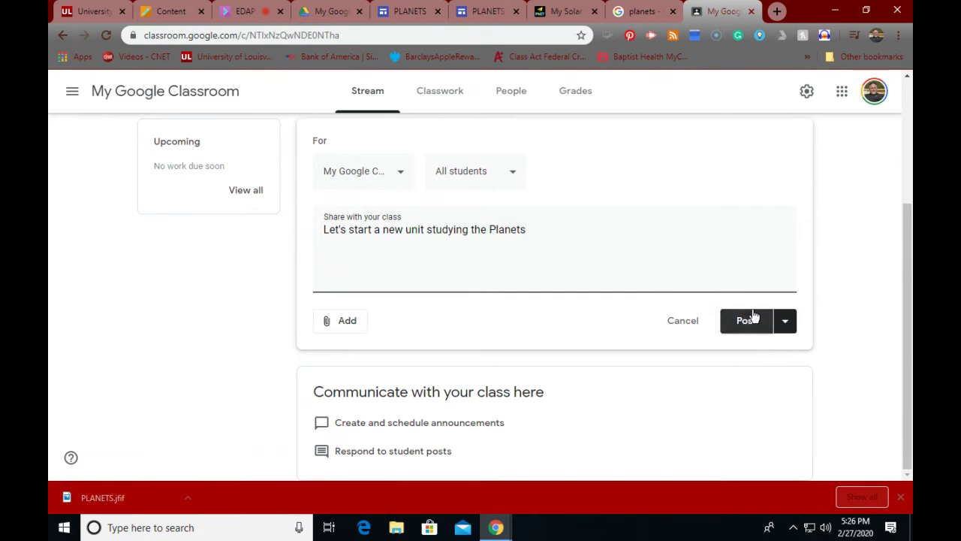
pyautogui.click(398, 175)
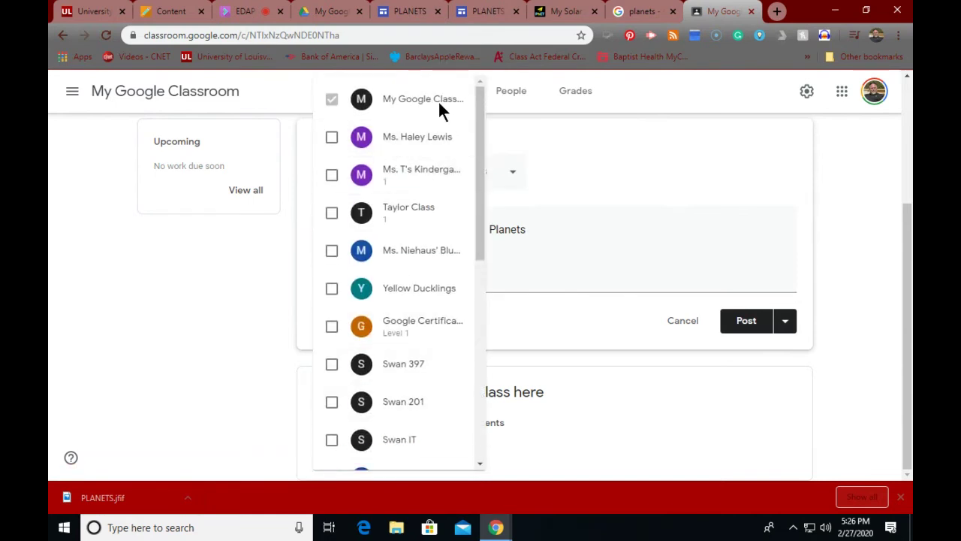
pyautogui.click(555, 155)
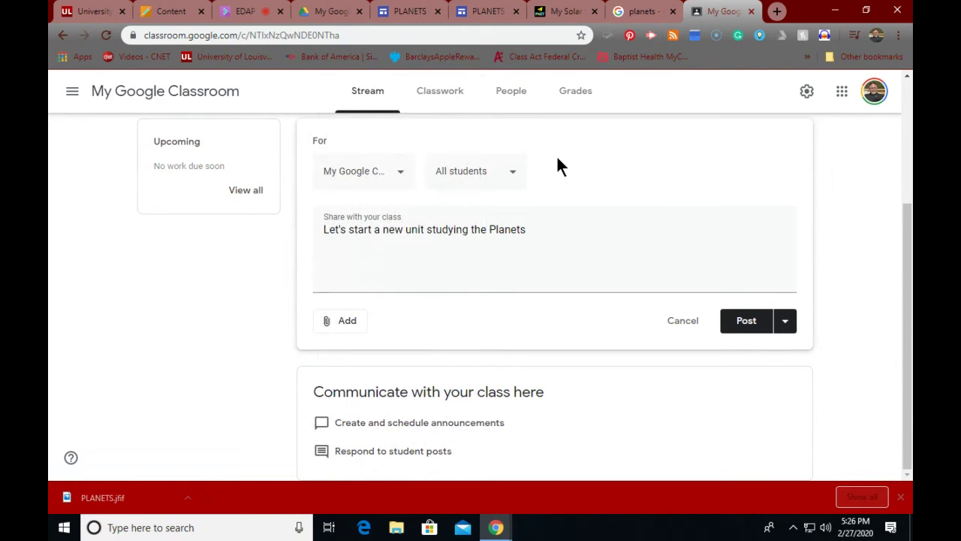
pyautogui.click(511, 176)
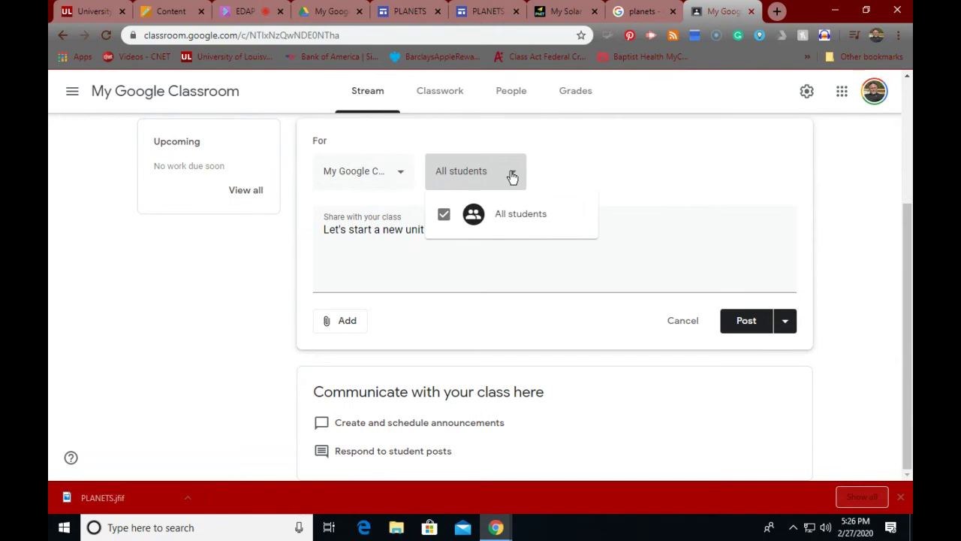
pyautogui.click(611, 139)
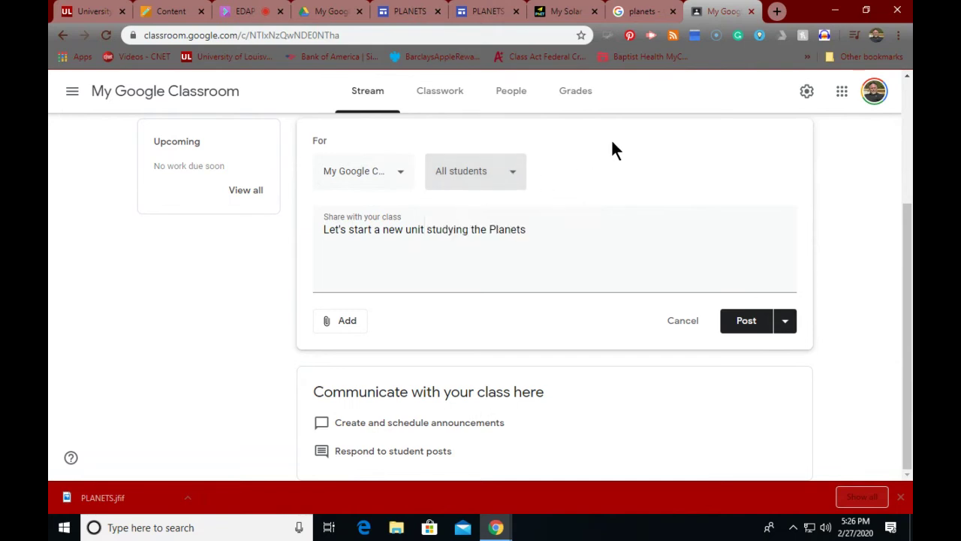
# Step: Search YouTube for 'Planet Sung' and attach the 'Eight Planets and more' video to the announcement
pyautogui.click(350, 323)
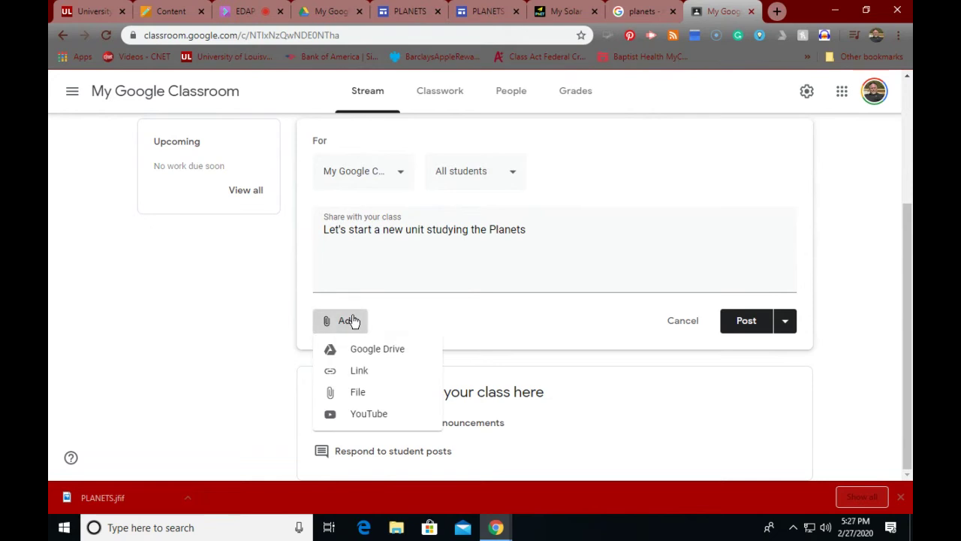
pyautogui.click(366, 414)
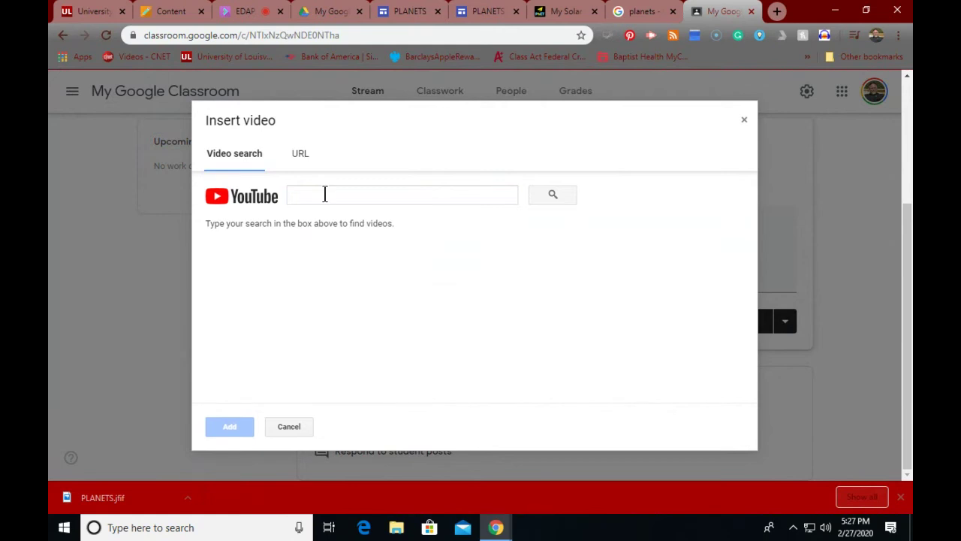
pyautogui.click(324, 195)
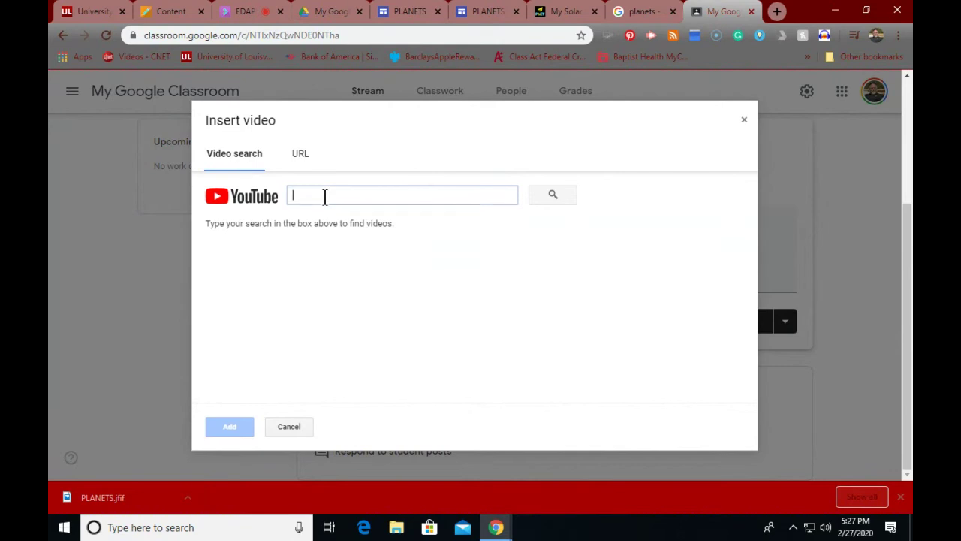
pyautogui.write('Plane')
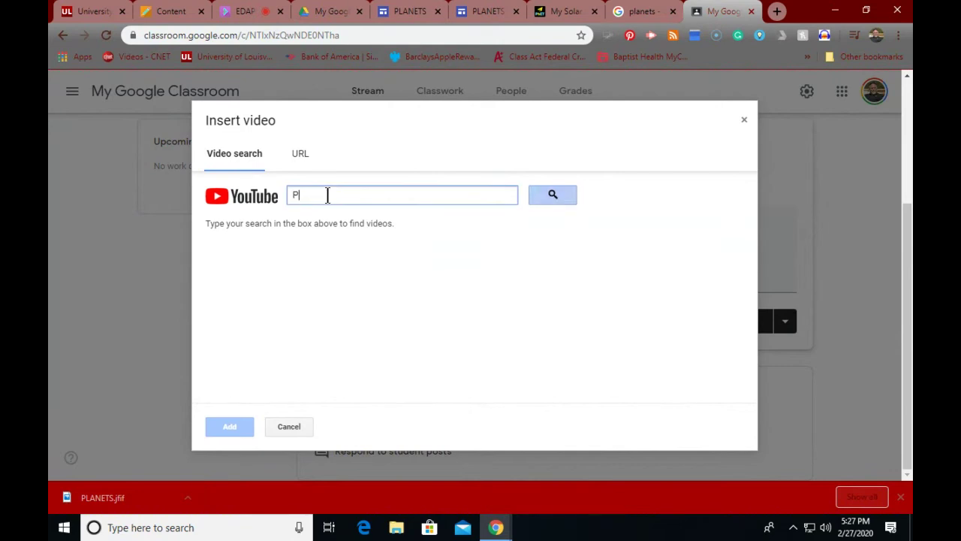
pyautogui.write('t')
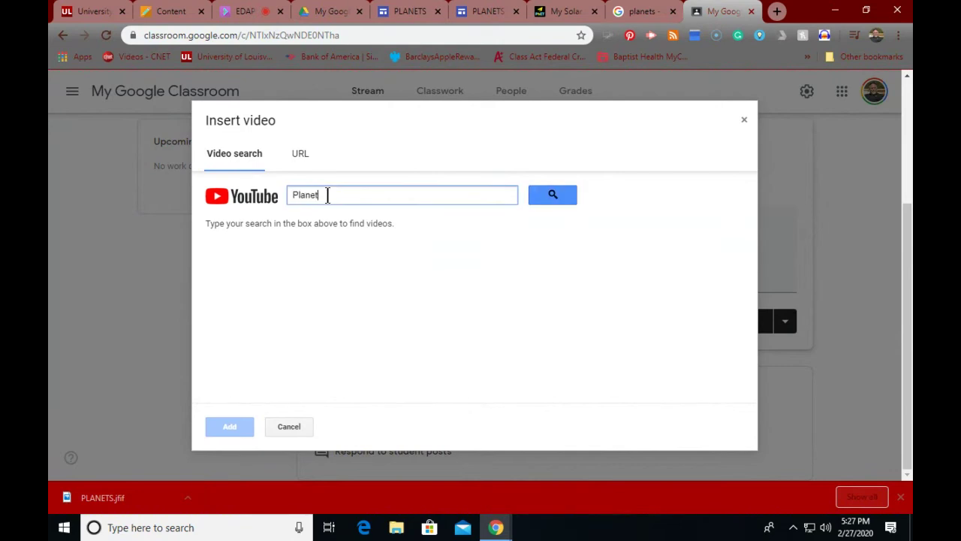
pyautogui.write(' Sung')
pyautogui.click(542, 195)
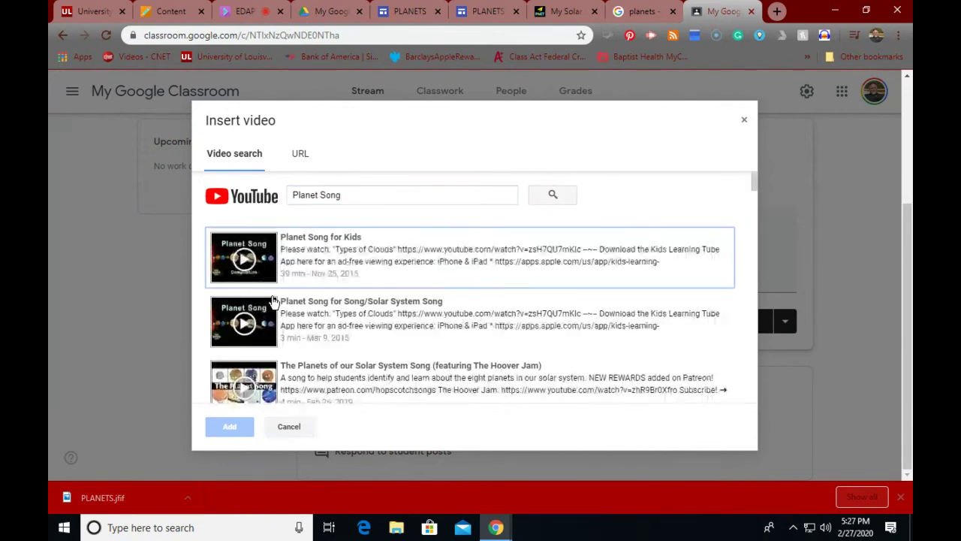
pyautogui.scroll(-1, 291, 321)
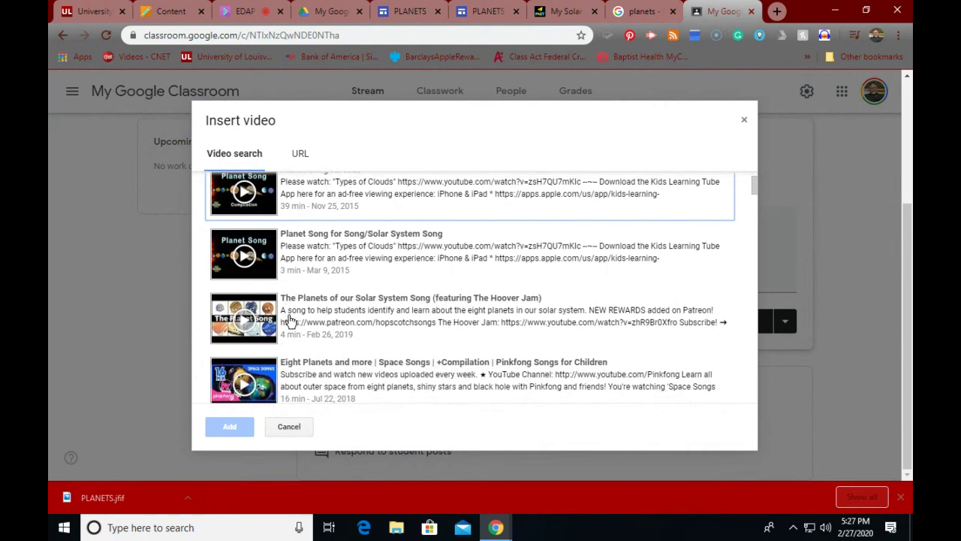
pyautogui.scroll(-1, 290, 320)
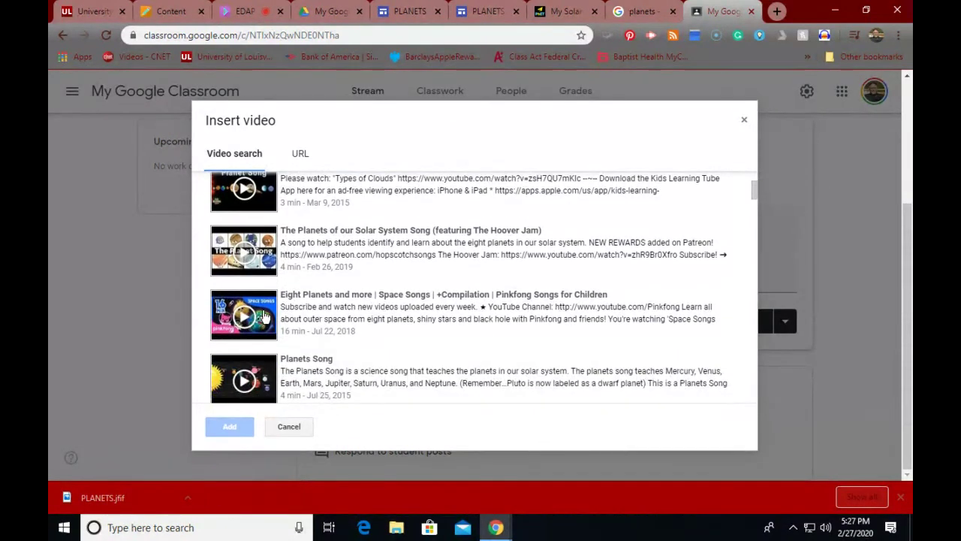
pyautogui.click(265, 316)
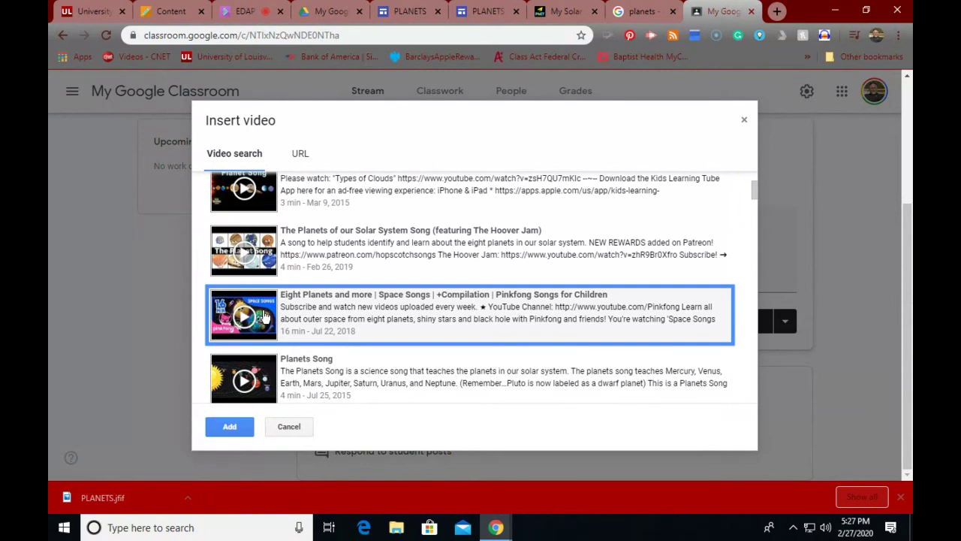
pyautogui.click(230, 426)
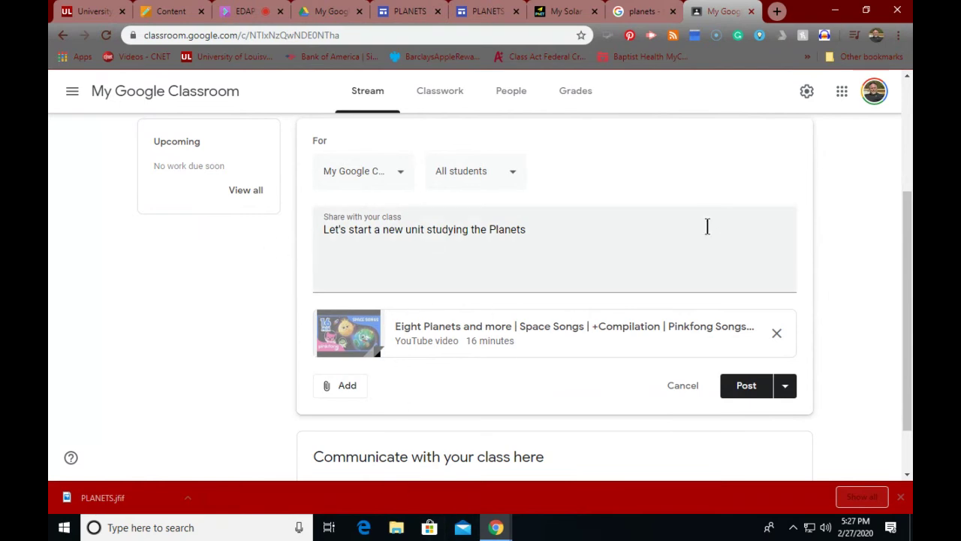
# Step: Post the planets announcement right away after backing out of scheduling it
pyautogui.click(788, 389)
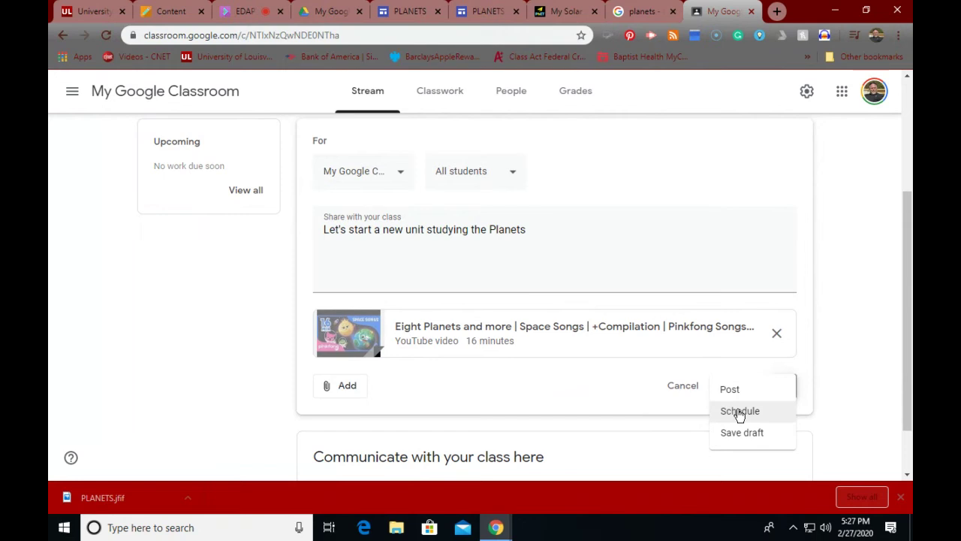
pyautogui.click(739, 412)
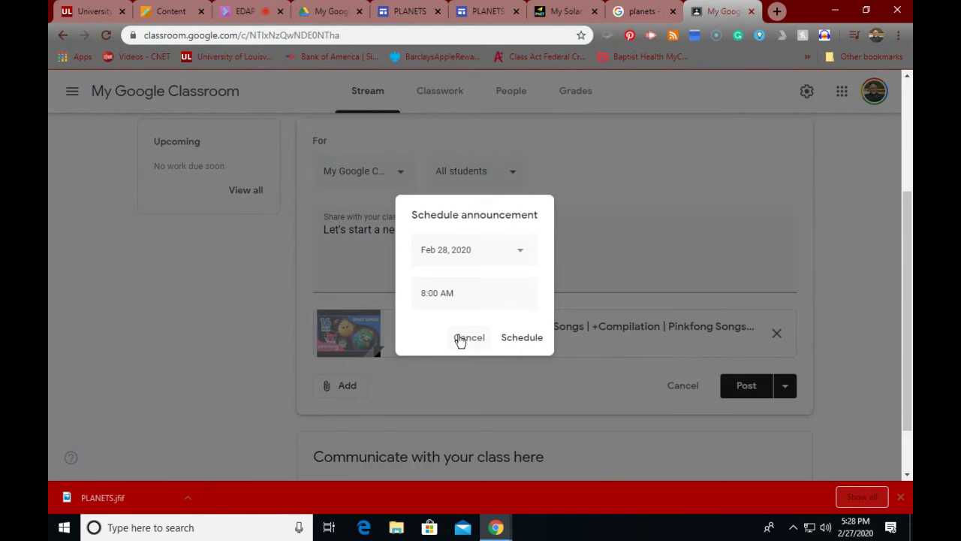
pyautogui.click(460, 340)
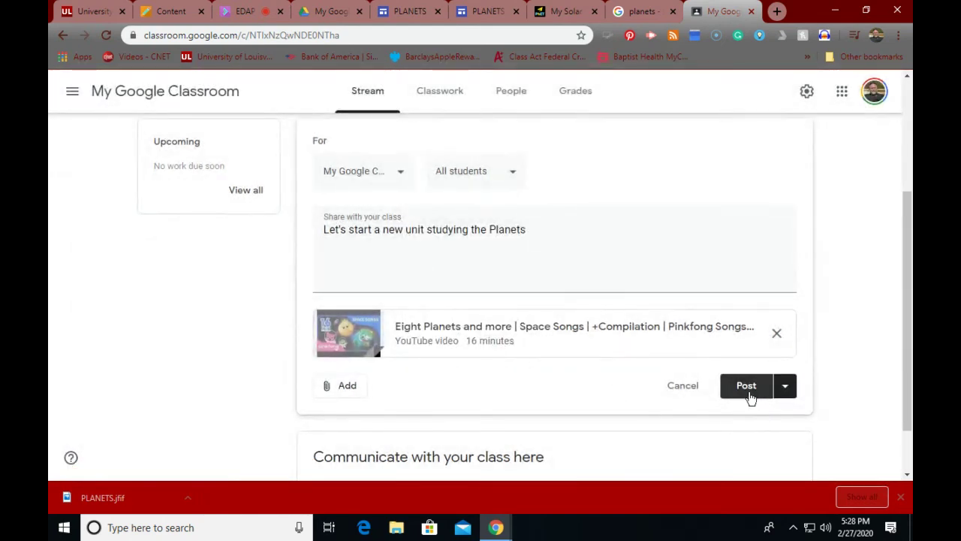
pyautogui.click(747, 385)
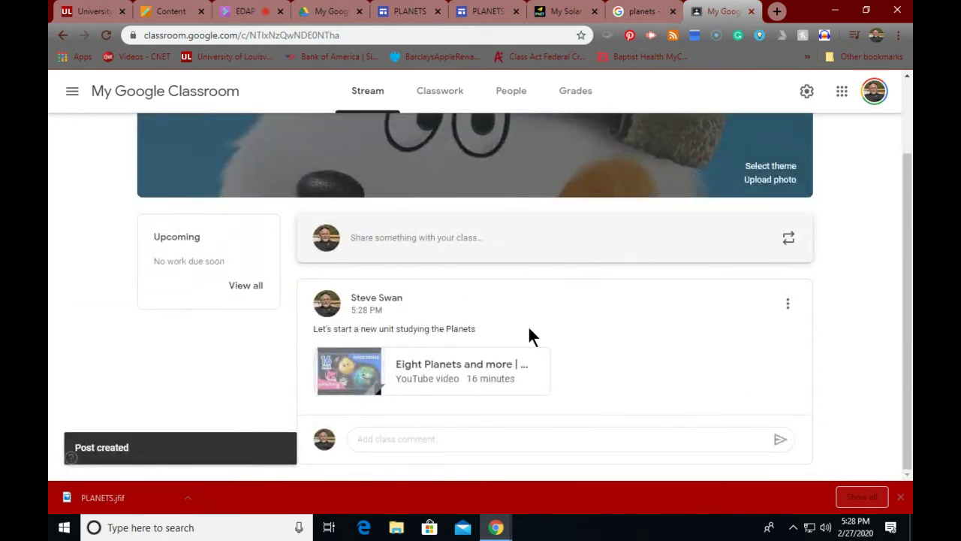
# Step: Open the posted planets announcement for editing, after one abandoned edit attempt
pyautogui.click(440, 439)
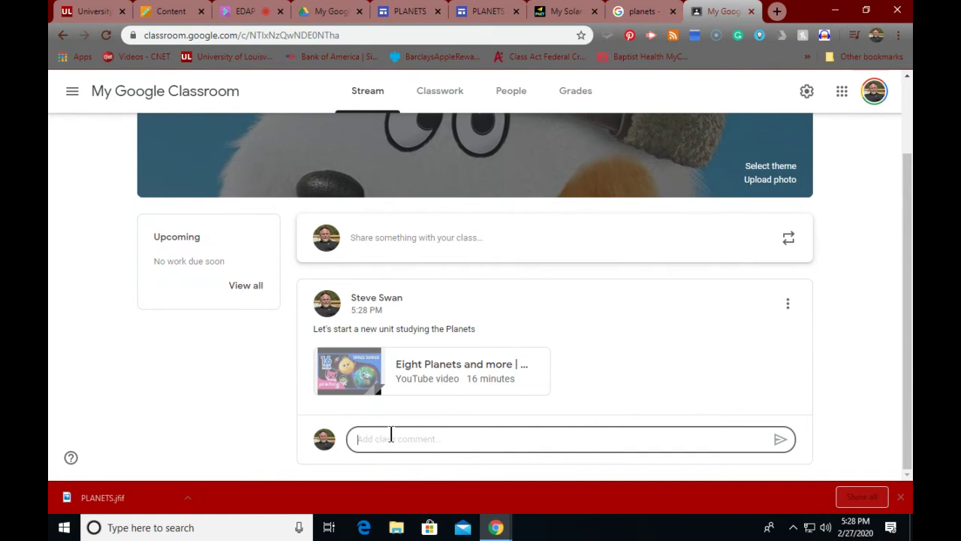
pyautogui.click(788, 304)
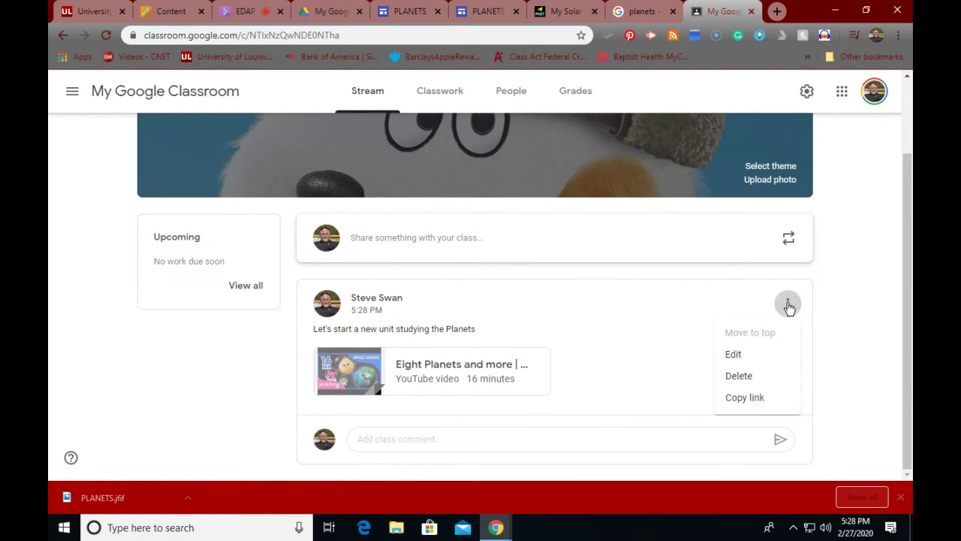
pyautogui.click(734, 354)
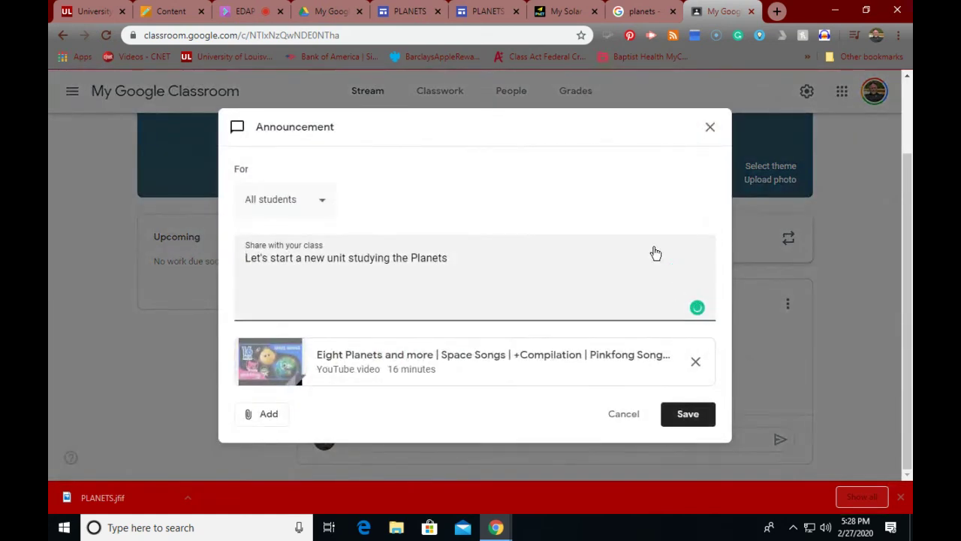
pyautogui.click(710, 129)
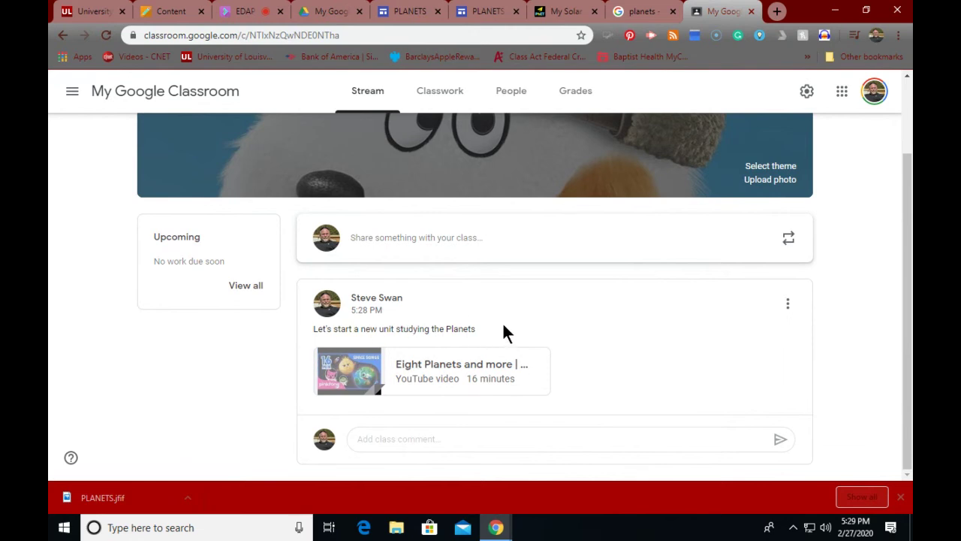
pyautogui.click(788, 304)
pyautogui.click(729, 358)
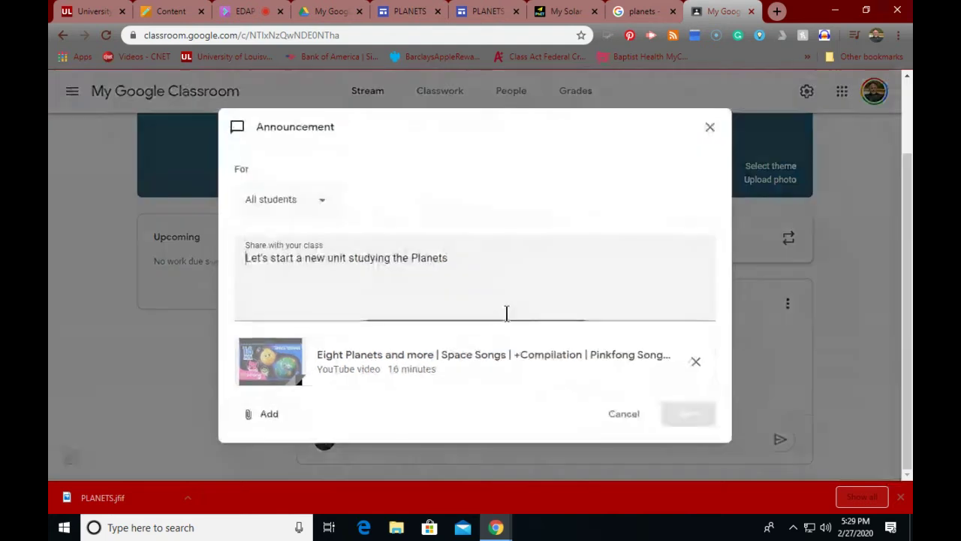
# Step: Add a new line 'Let me know what you think about the song!', save, and preview the video
pyautogui.click(474, 258)
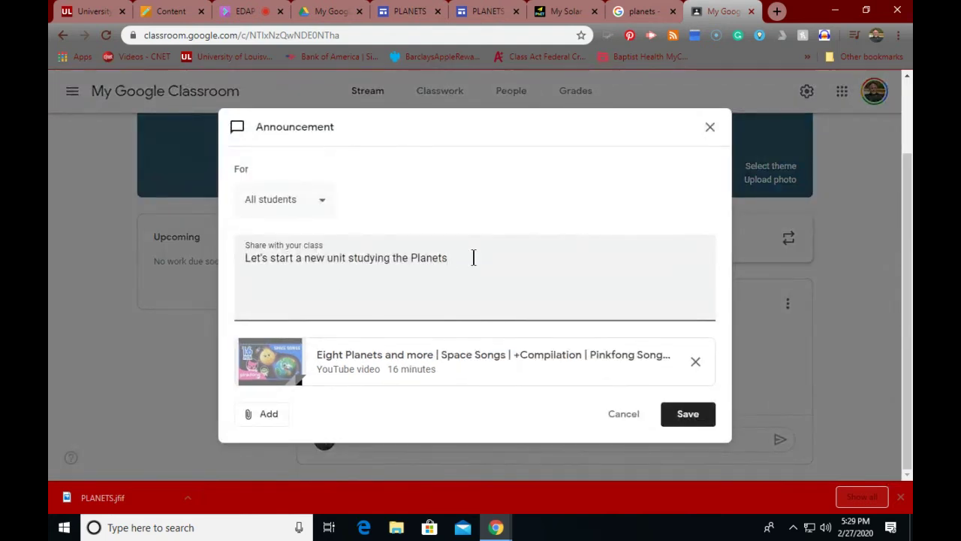
pyautogui.write('.')
pyautogui.press('Return')
pyautogui.write('Let me kn')
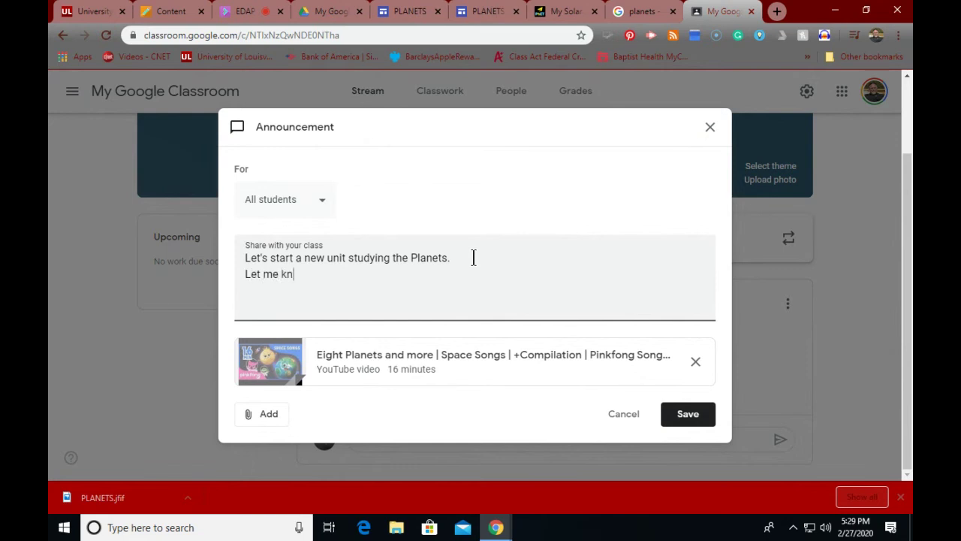
pyautogui.write('ow what you think a')
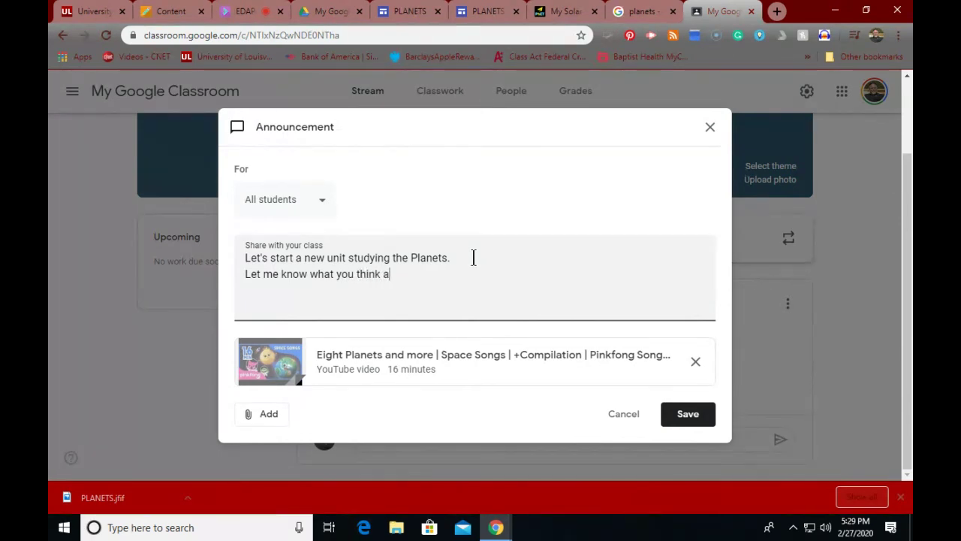
pyautogui.write('bout the ')
pyautogui.write('video')
pyautogui.press('BackSpace')
pyautogui.press('BackSpace')
pyautogui.press('BackSpace')
pyautogui.press('BackSpace')
pyautogui.press('BackSpace')
pyautogui.write('song!')
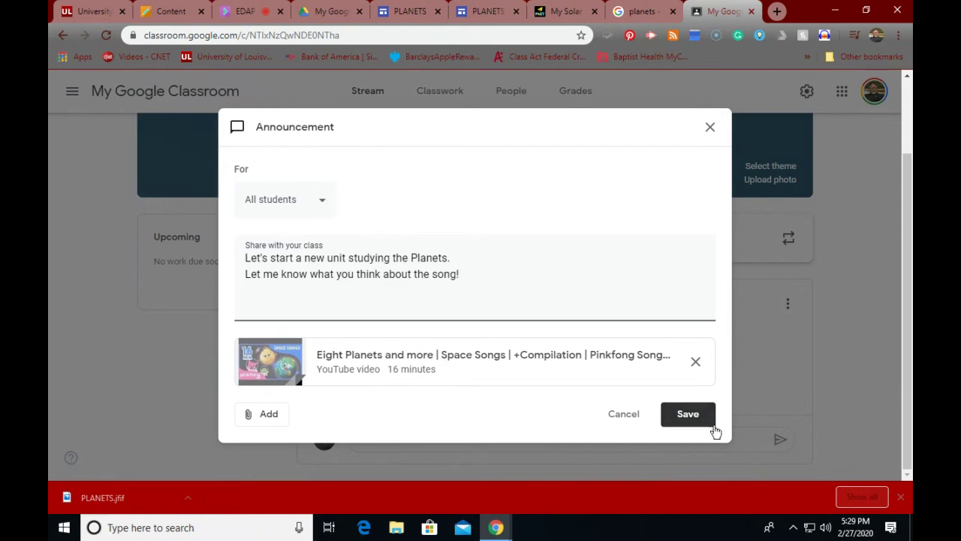
pyautogui.click(697, 418)
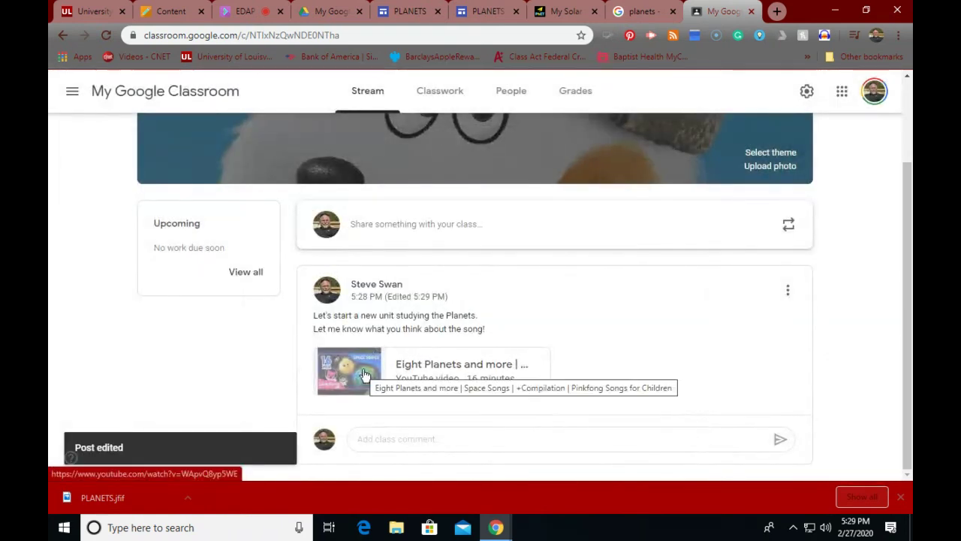
pyautogui.click(364, 376)
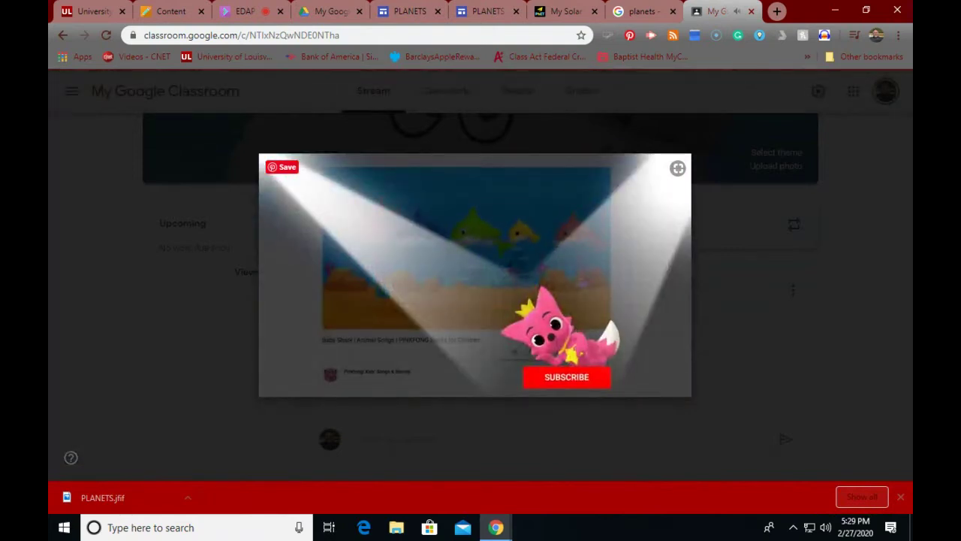
pyautogui.moveTo(484, 276)
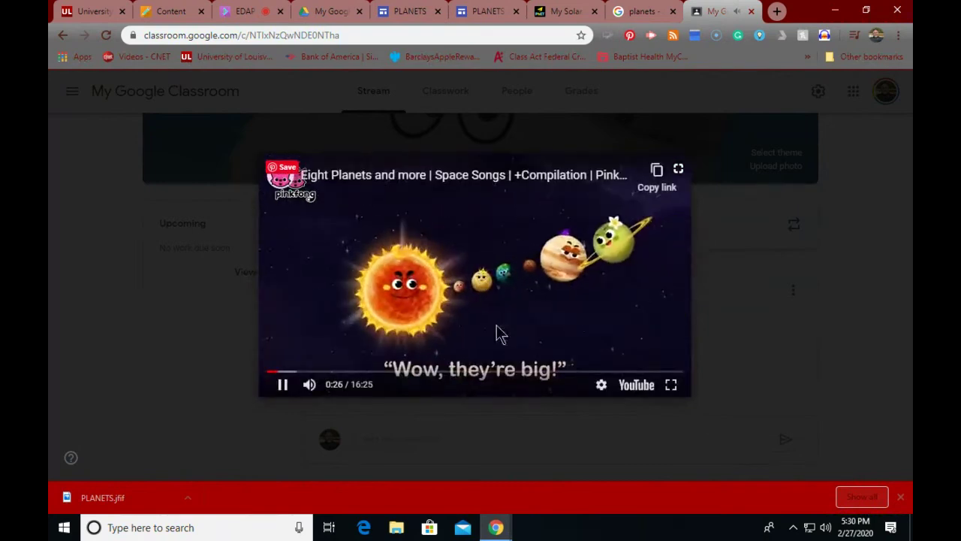
pyautogui.click(282, 385)
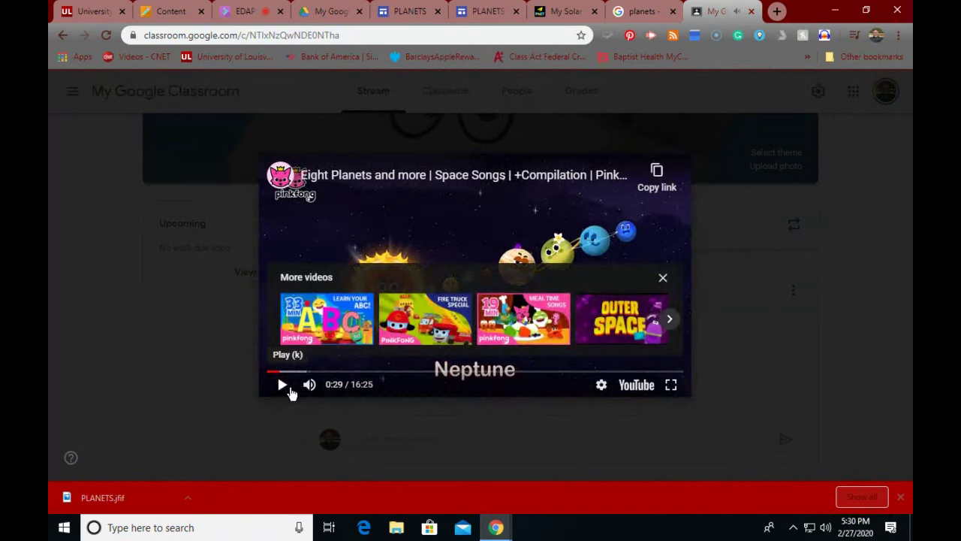
pyautogui.click(258, 434)
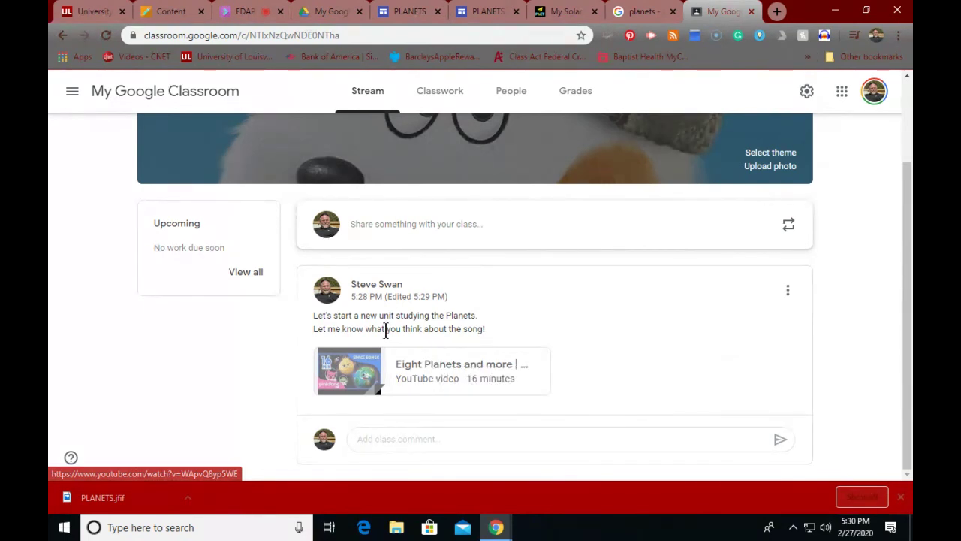
# Step: Delete the Unit1 Planets topic from Classwork, then return to Blackboard's Module 3 instructions
pyautogui.click(439, 90)
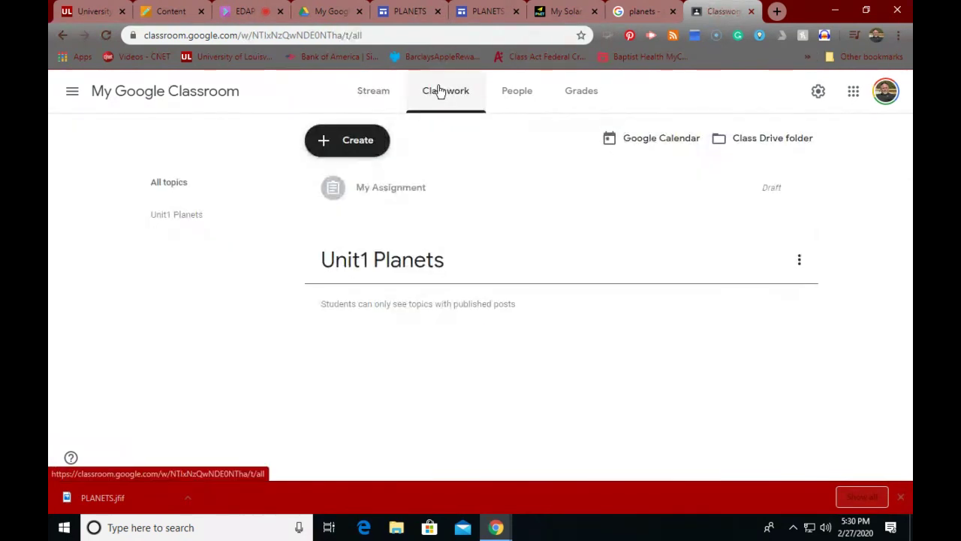
pyautogui.click(800, 259)
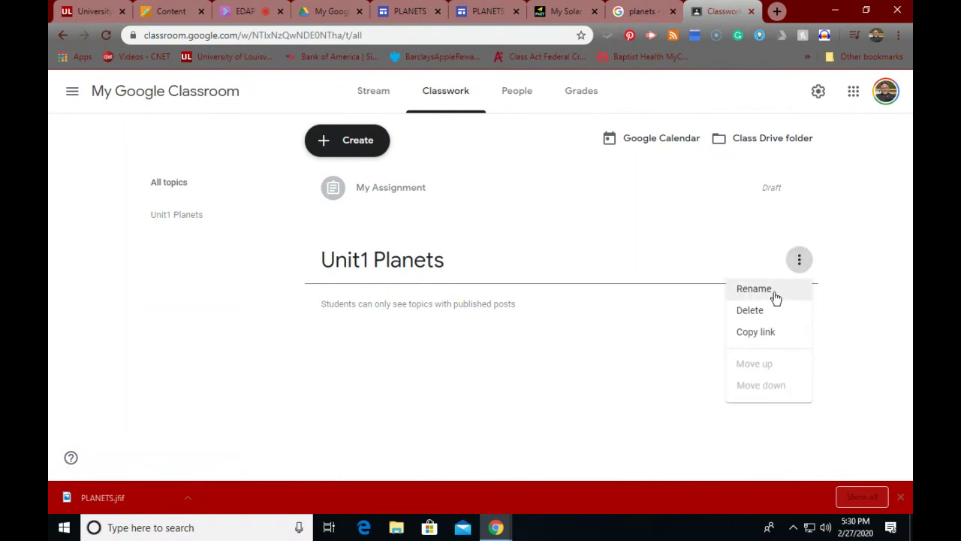
pyautogui.click(753, 311)
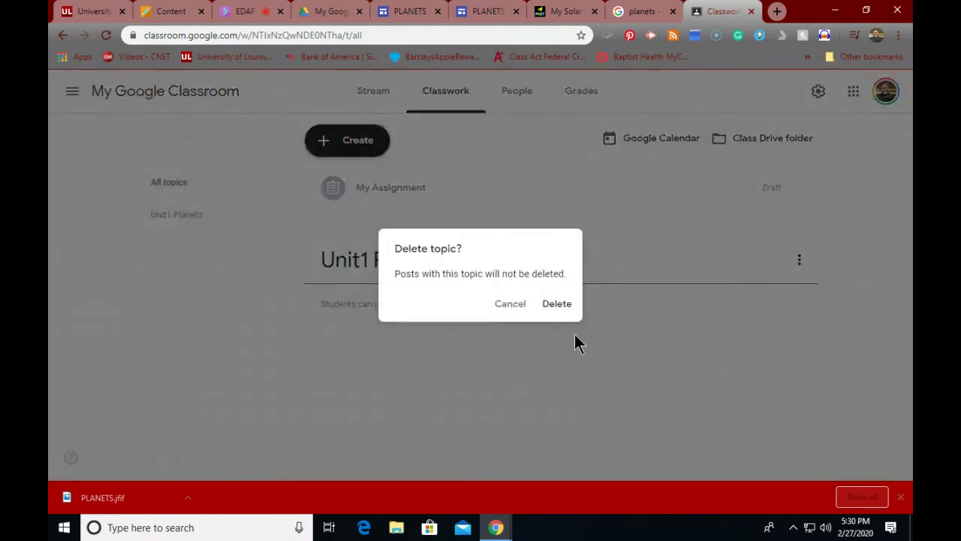
pyautogui.click(560, 303)
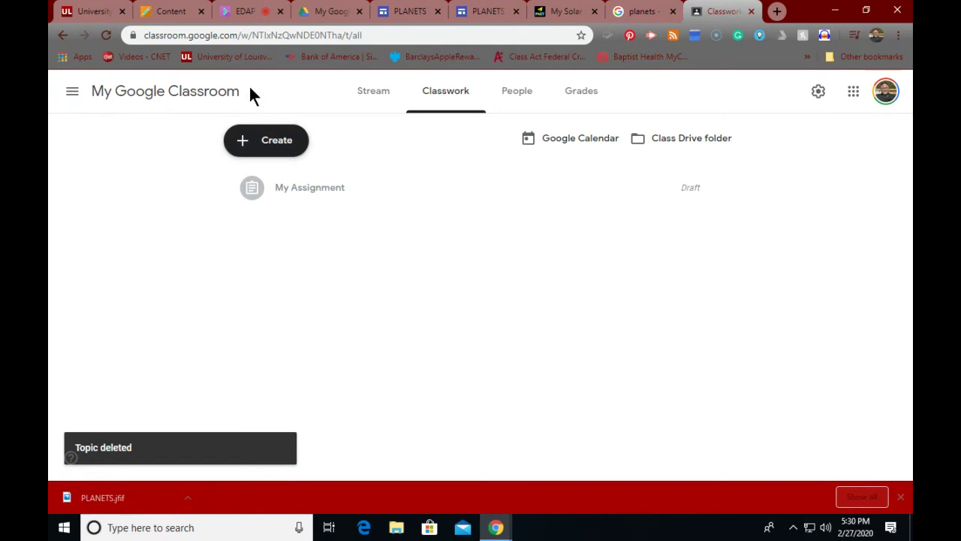
pyautogui.click(154, 12)
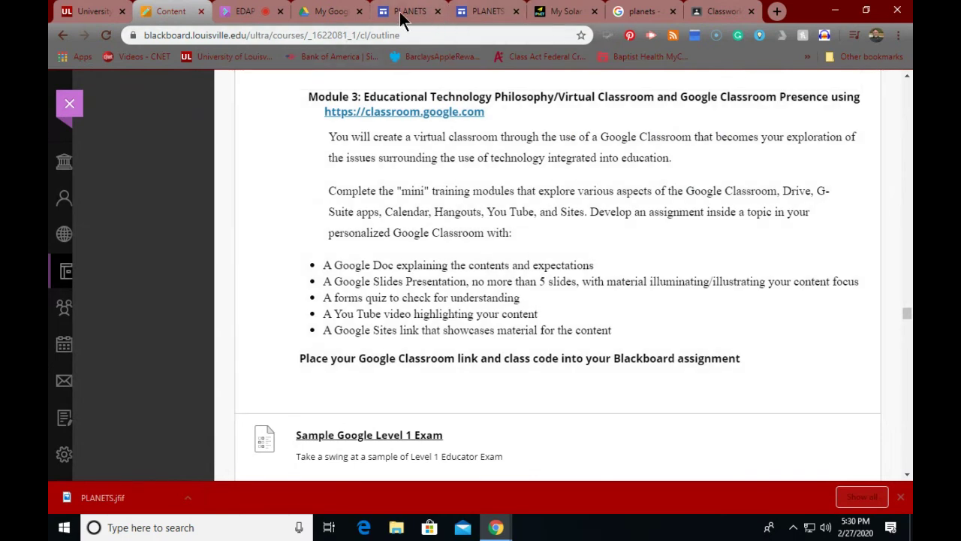
# Step: Back in Classroom's Classwork page, add a topic named 'Planets'
pyautogui.click(406, 14)
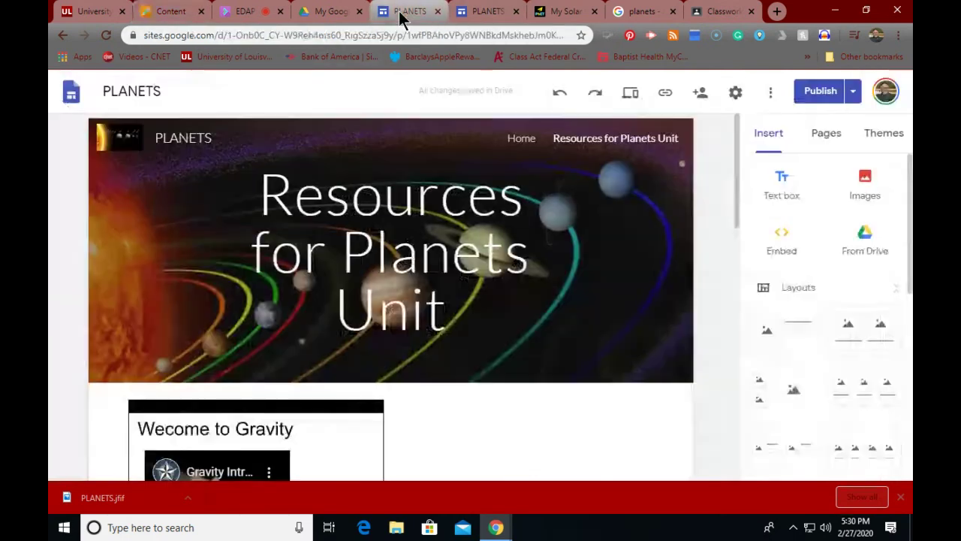
pyautogui.click(713, 12)
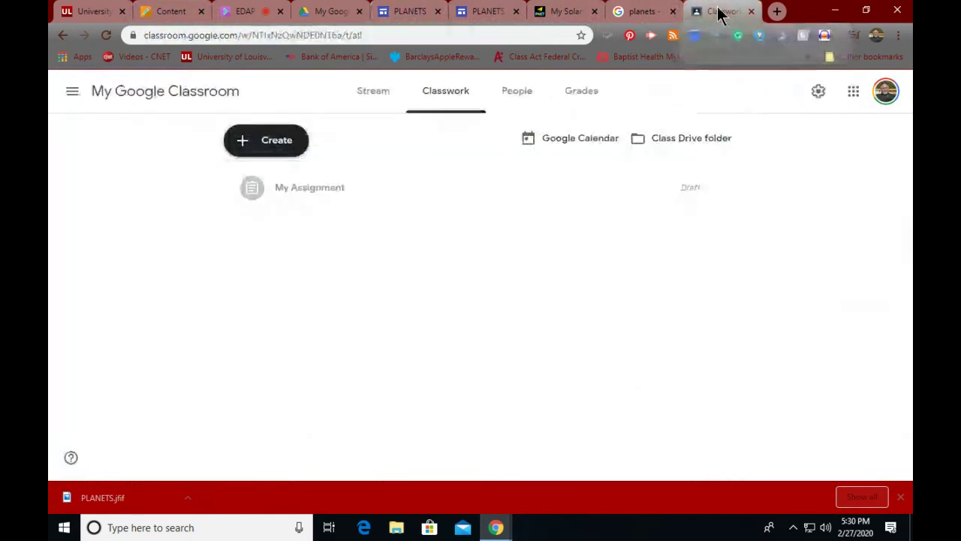
pyautogui.click(275, 146)
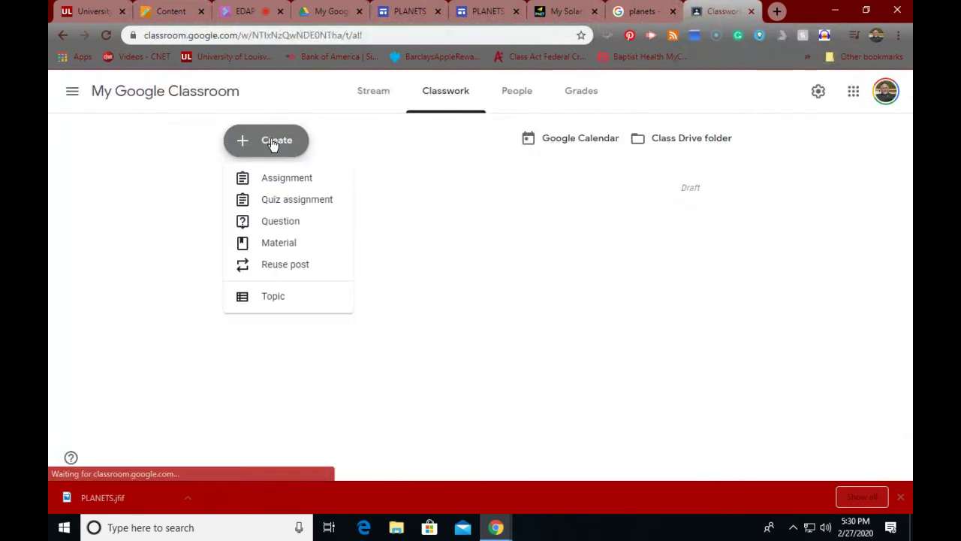
pyautogui.click(264, 299)
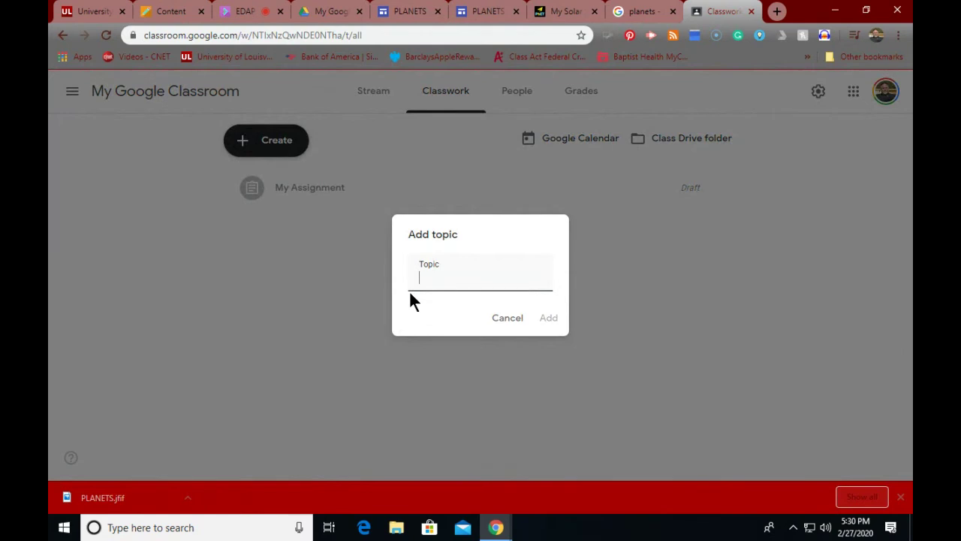
pyautogui.write('Planets')
pyautogui.click(556, 319)
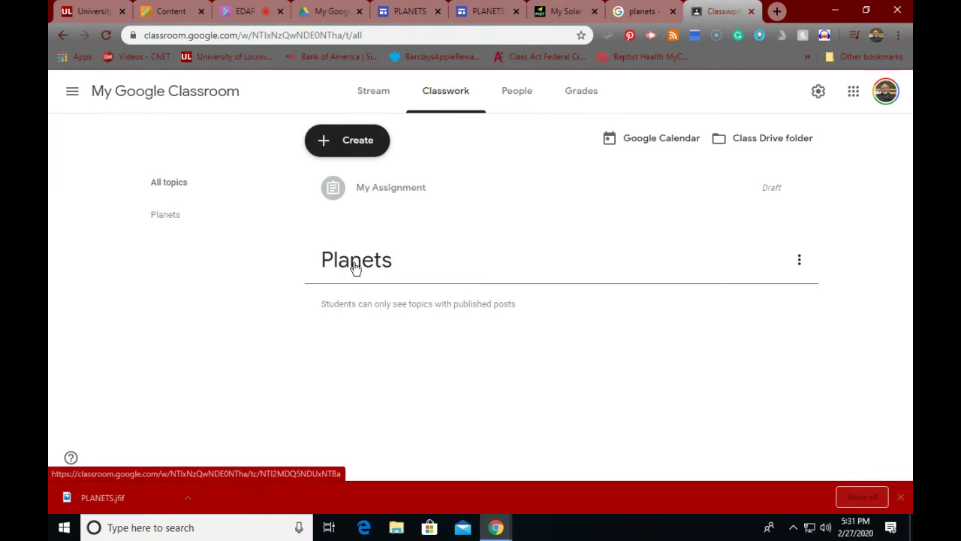
# Step: Delete the My Assignment draft from the all-topics Classwork view
pyautogui.click(145, 219)
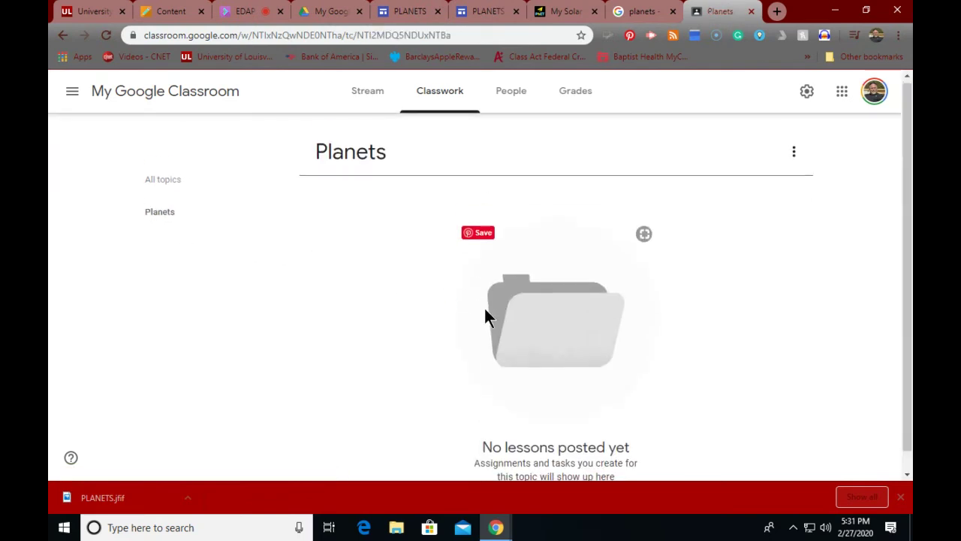
pyautogui.scroll(1, 485, 305)
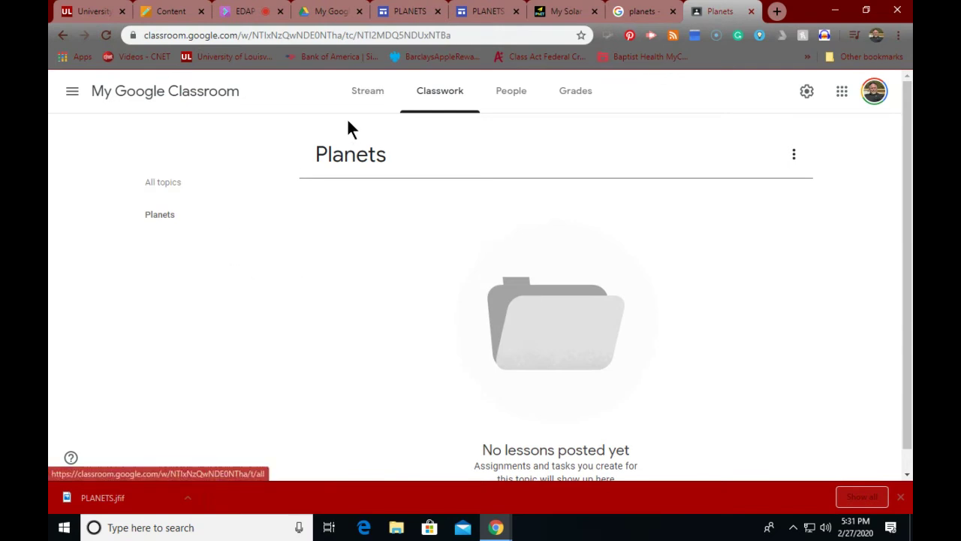
pyautogui.click(434, 96)
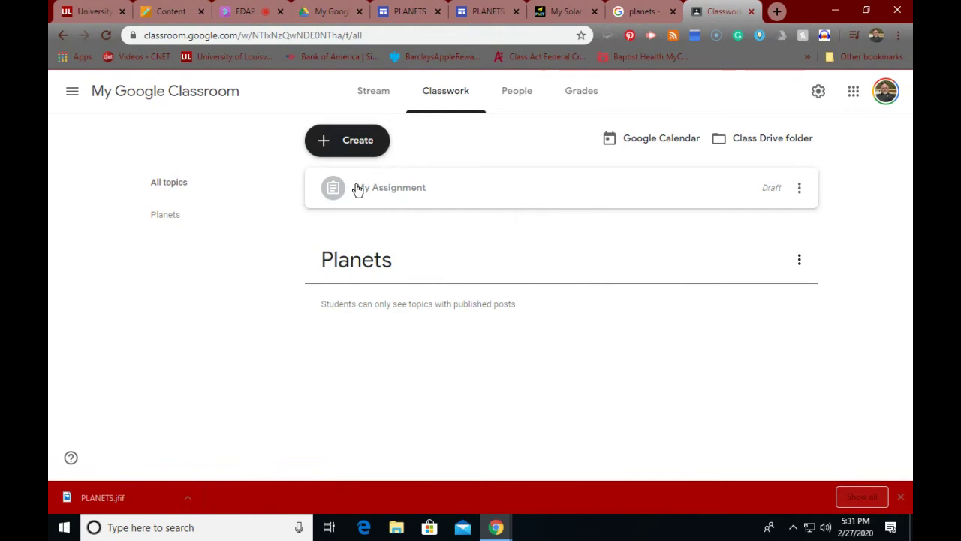
pyautogui.click(800, 189)
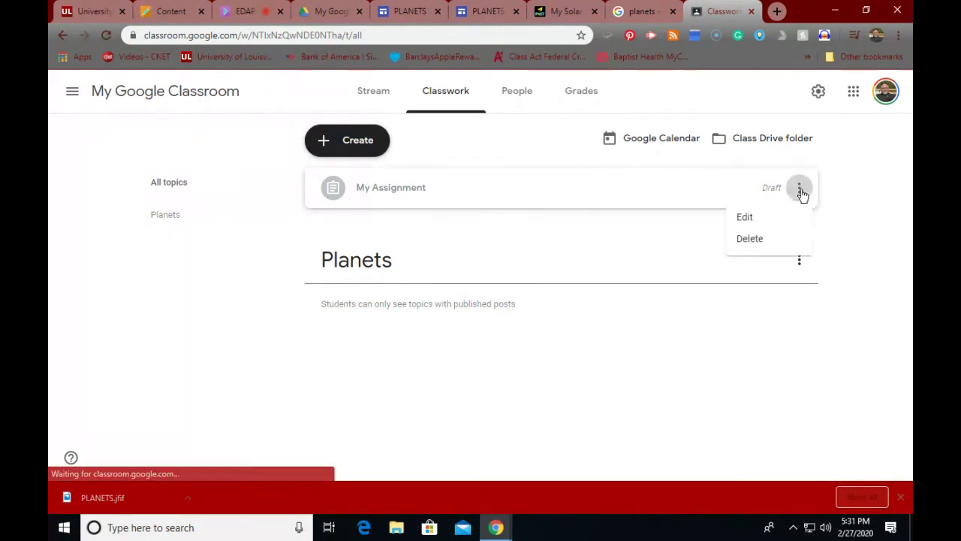
pyautogui.click(740, 240)
pyautogui.click(534, 297)
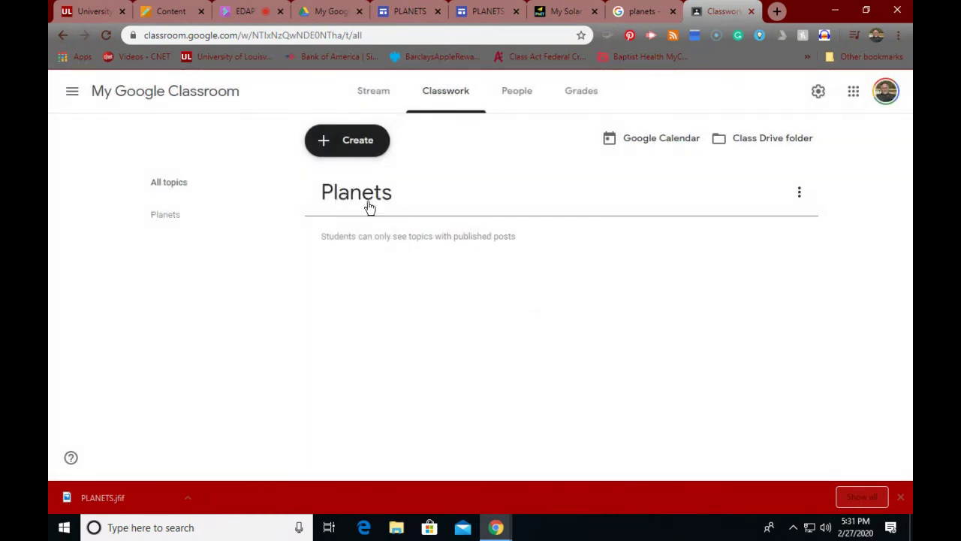
# Step: Create assignment 'Planet Assignment' with instructions starting 'Read the Planet doc, use the Slides presentation,'
pyautogui.click(364, 143)
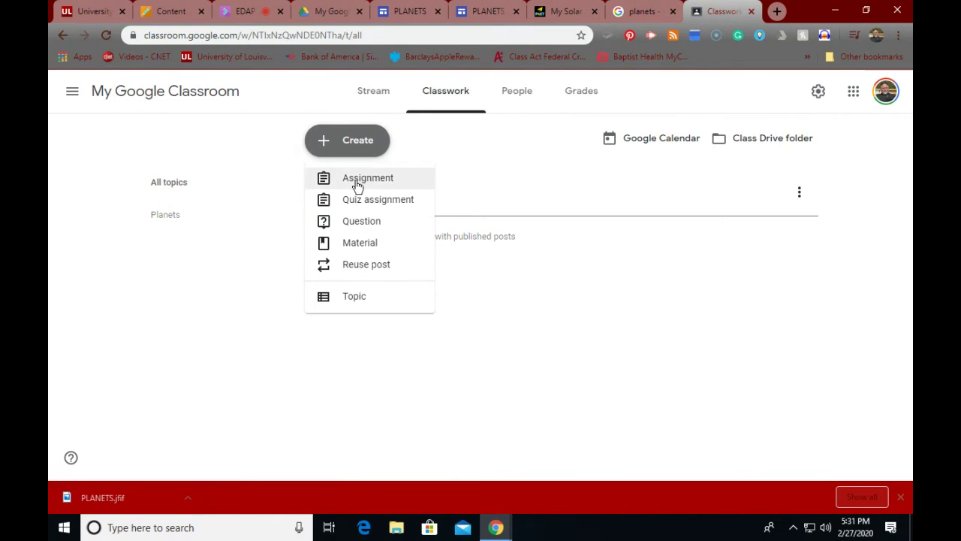
pyautogui.click(357, 184)
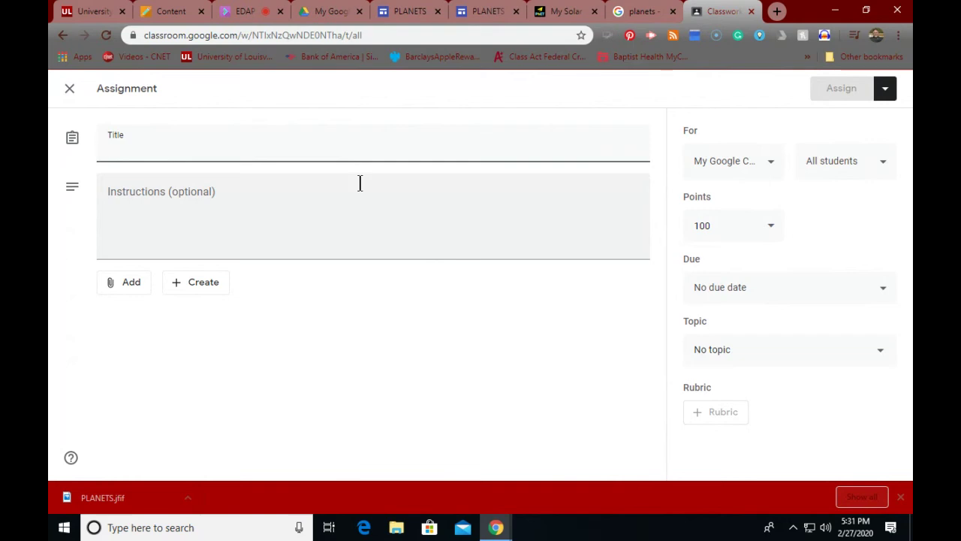
pyautogui.write('Pla')
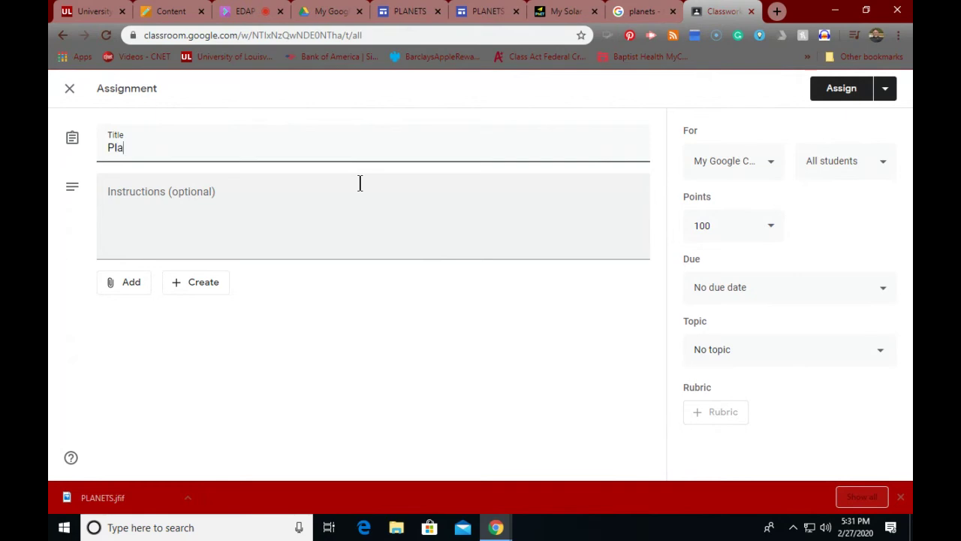
pyautogui.write('net Assignment')
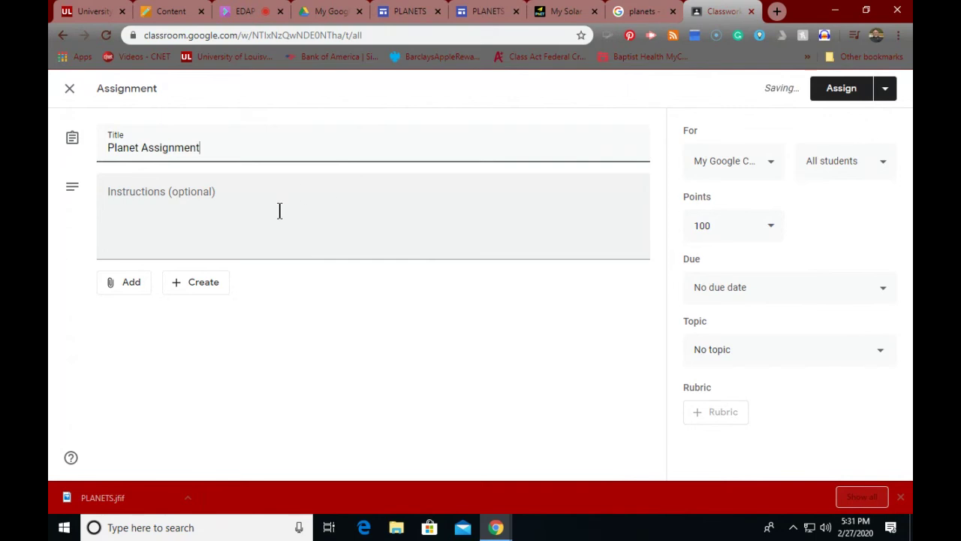
pyautogui.click(225, 189)
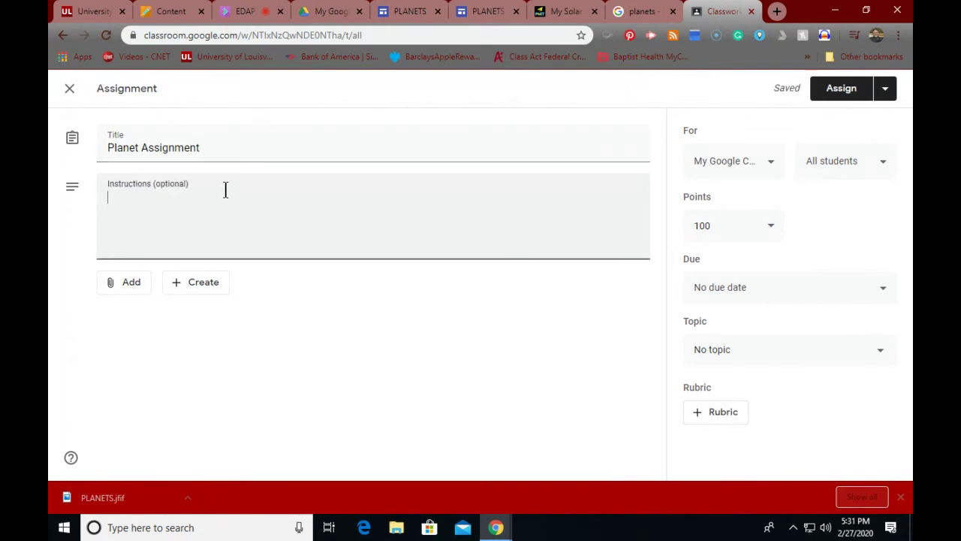
pyautogui.write('Read the Planet')
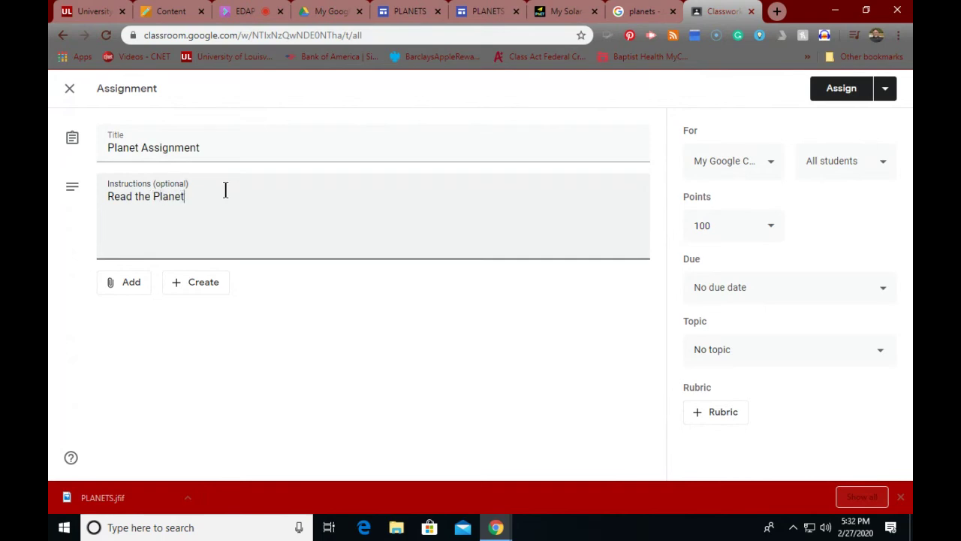
pyautogui.write(' doc, use the Slides pre')
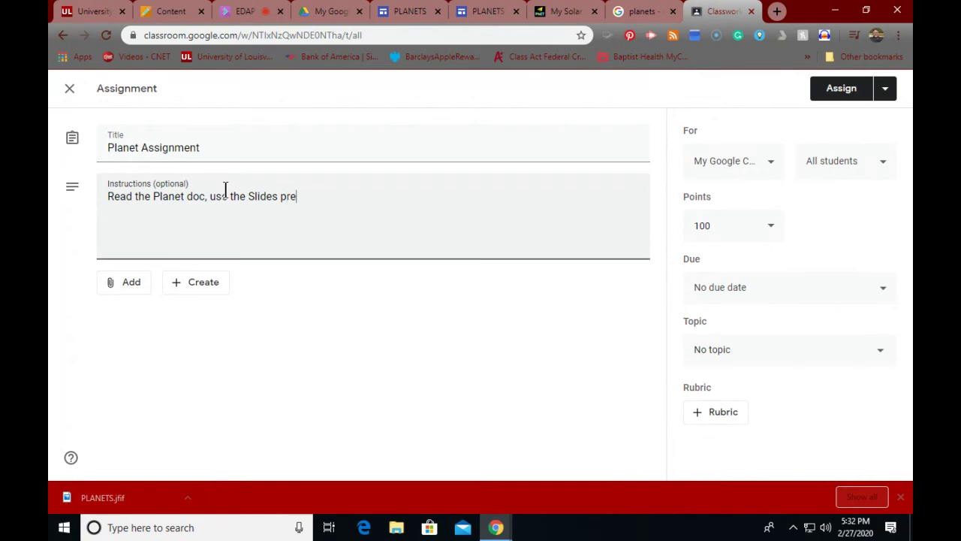
pyautogui.write('sentation,')
# Step: Complete instructions with 'and take the quiz.' plus 'You may use any of the resources available to you on our website'
pyautogui.click(182, 13)
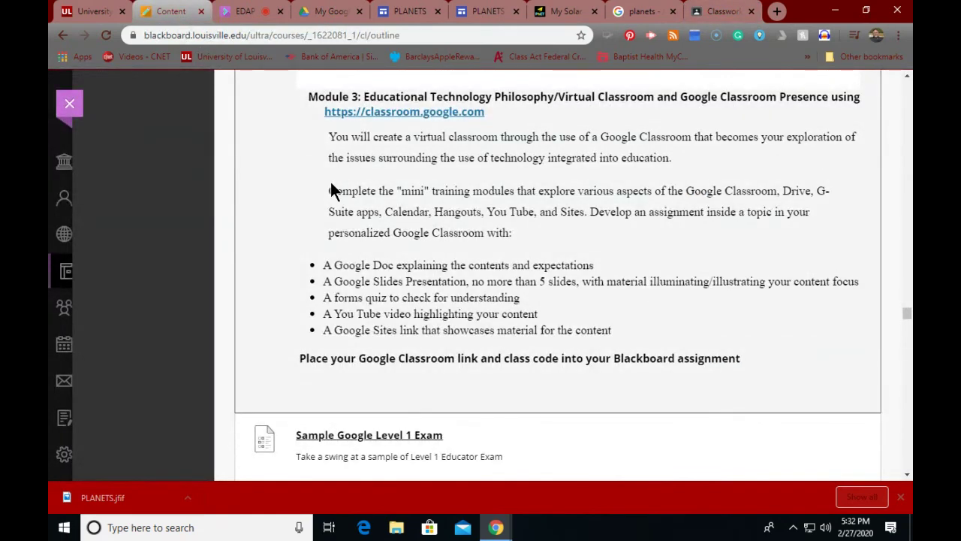
pyautogui.click(709, 13)
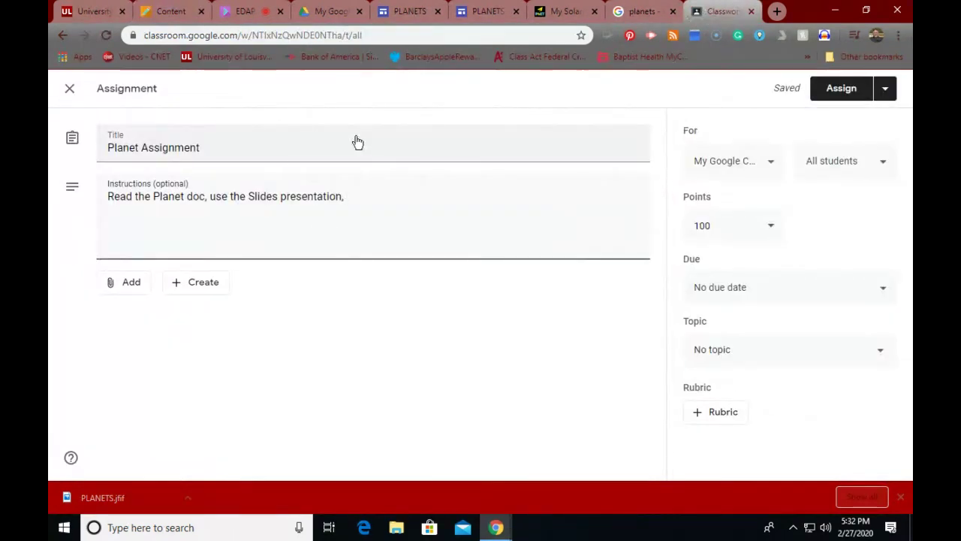
pyautogui.write('and take the')
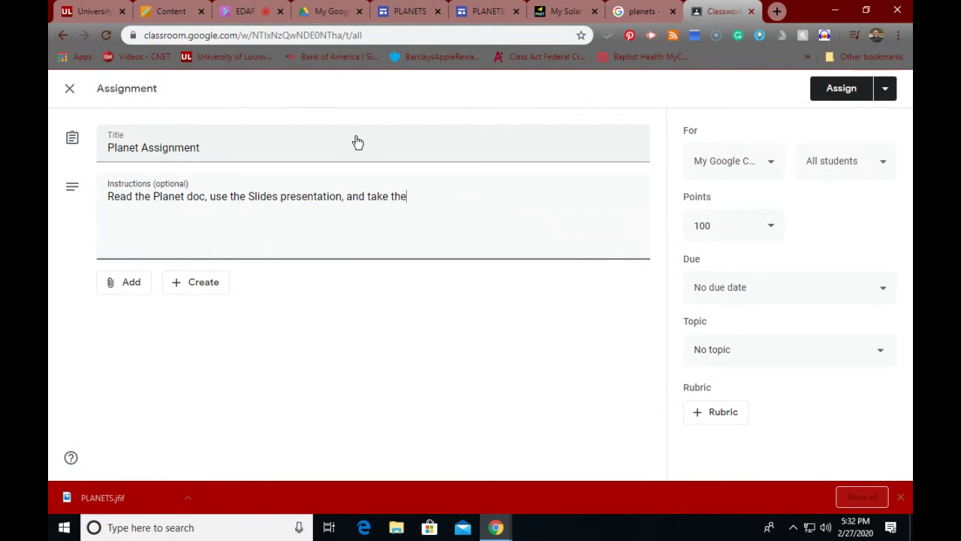
pyautogui.write(' quiz.')
pyautogui.press('Return')
pyautogui.write('You may use ')
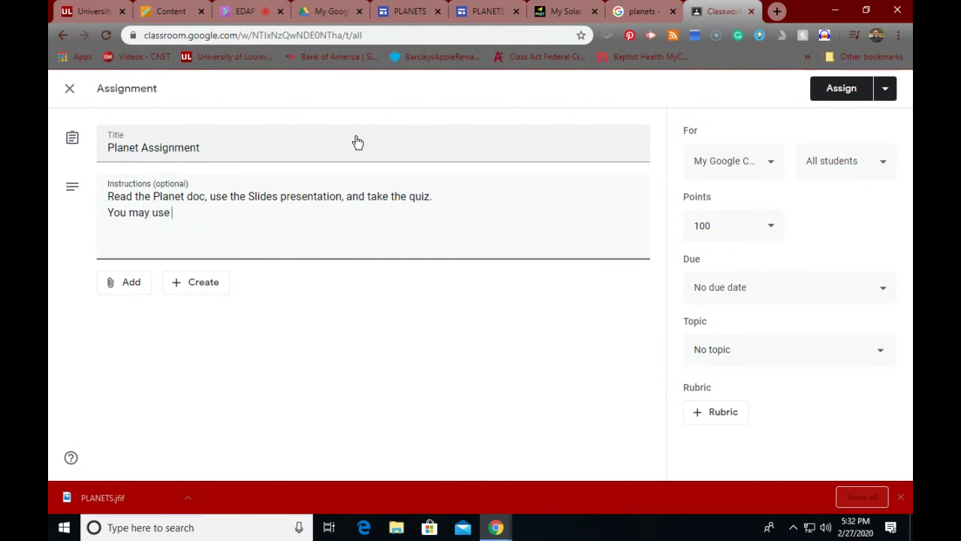
pyautogui.write('any of the reso')
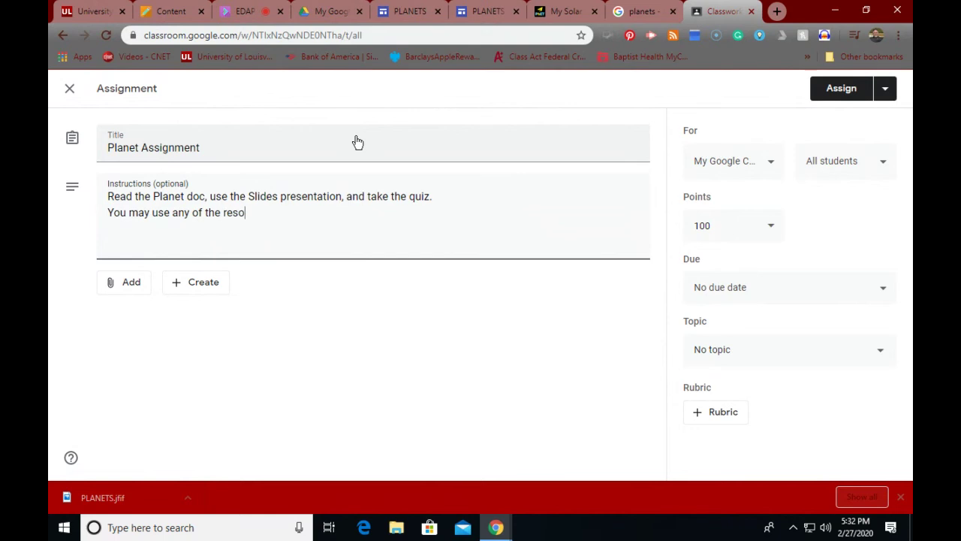
pyautogui.write('urces availabo')
pyautogui.press('BackSpace')
pyautogui.write('l')
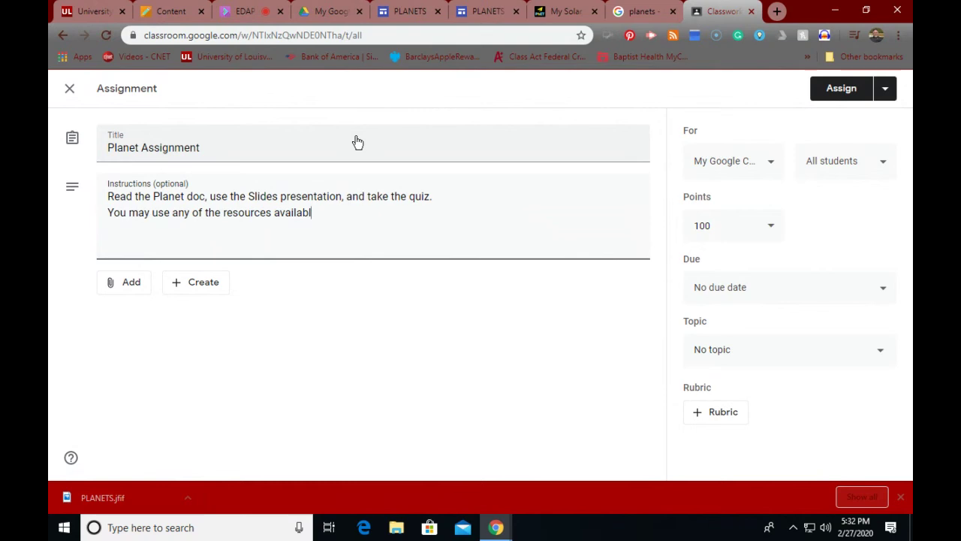
pyautogui.write('e to you on our sites')
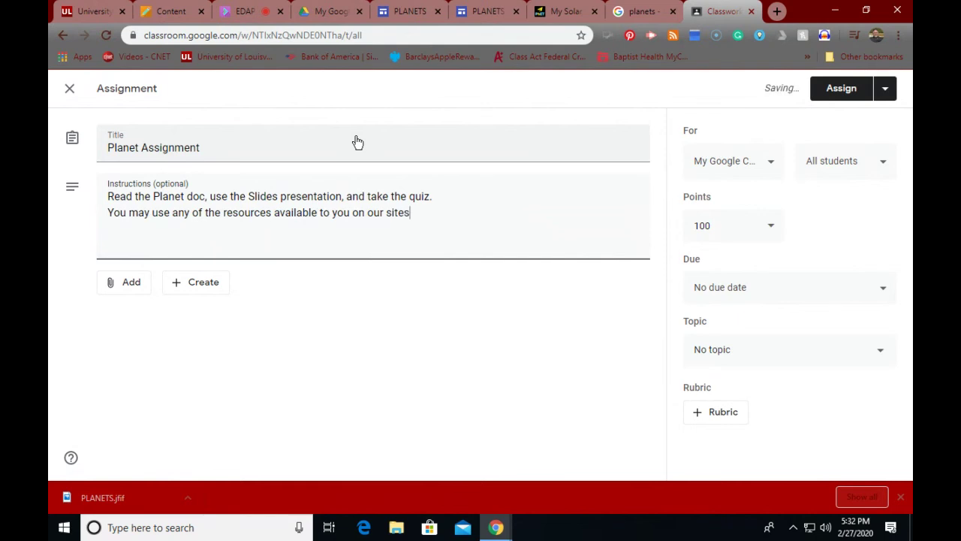
pyautogui.press('BackSpace')
pyautogui.write('website')
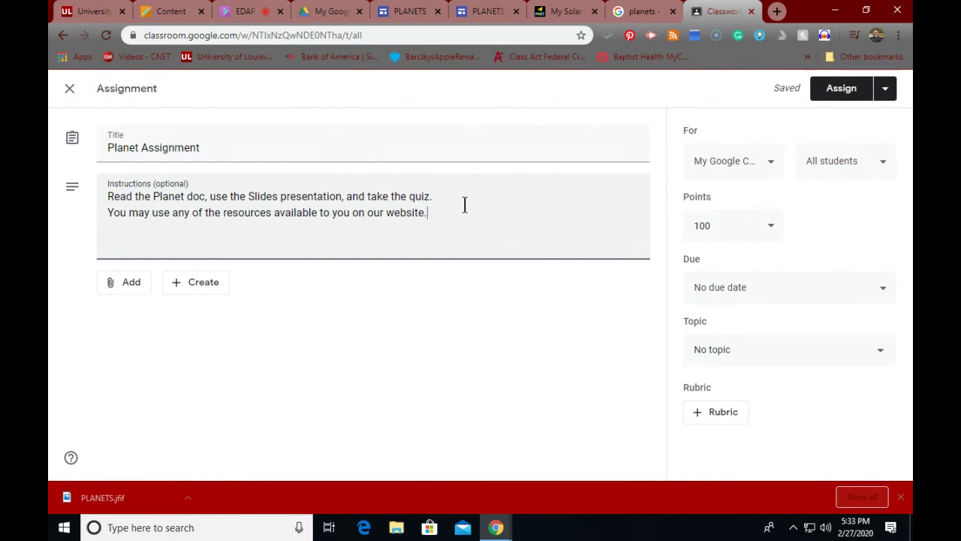
# Step: Assign Planet Assignment to the class without attaching any Google Drive files
pyautogui.click(130, 292)
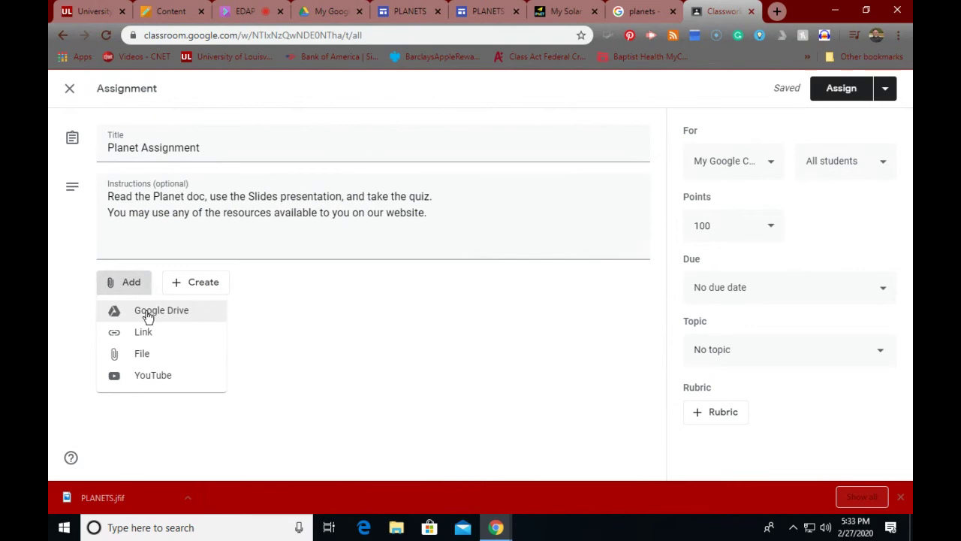
pyautogui.click(148, 315)
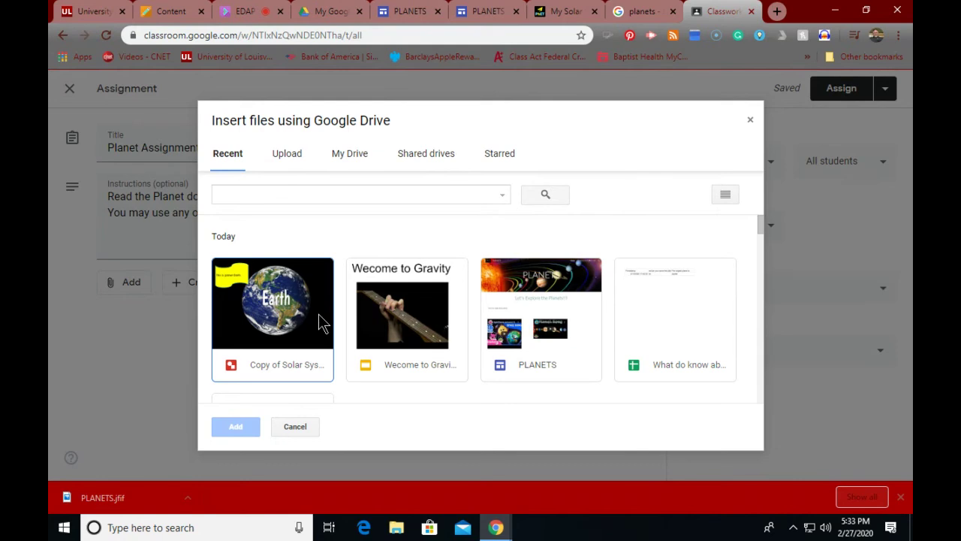
pyautogui.click(749, 123)
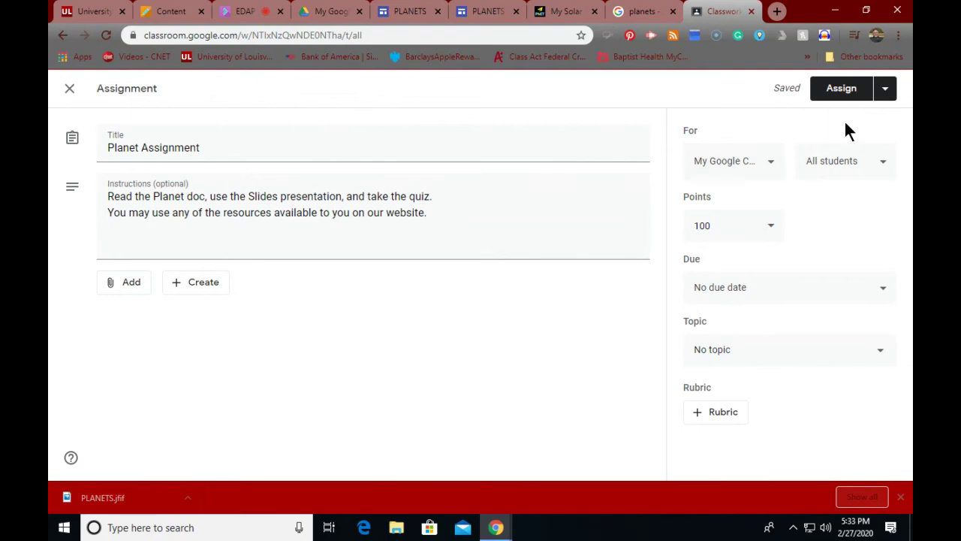
pyautogui.click(835, 88)
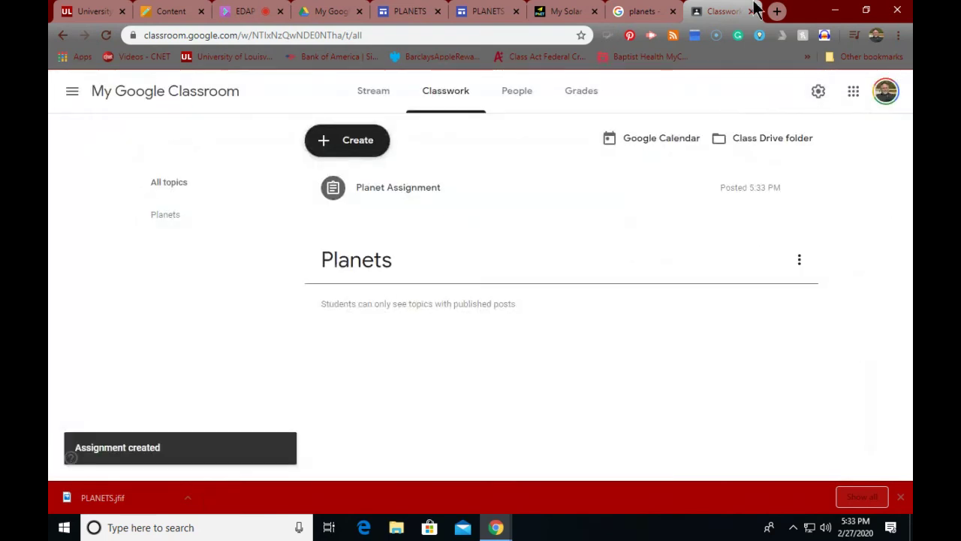
# Step: Create and share a new blank Google Doc in the My Google Classroom Drive folder
pyautogui.click(755, 139)
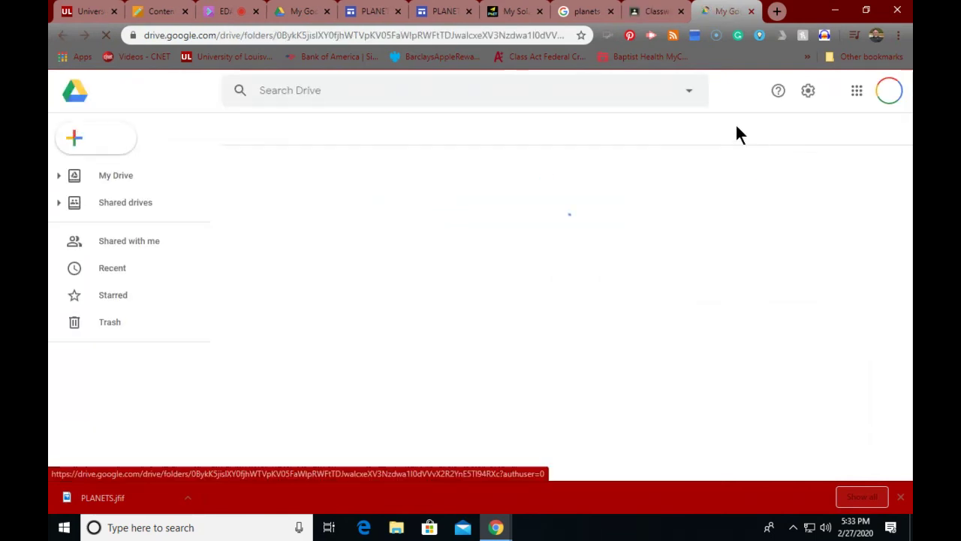
pyautogui.click(108, 139)
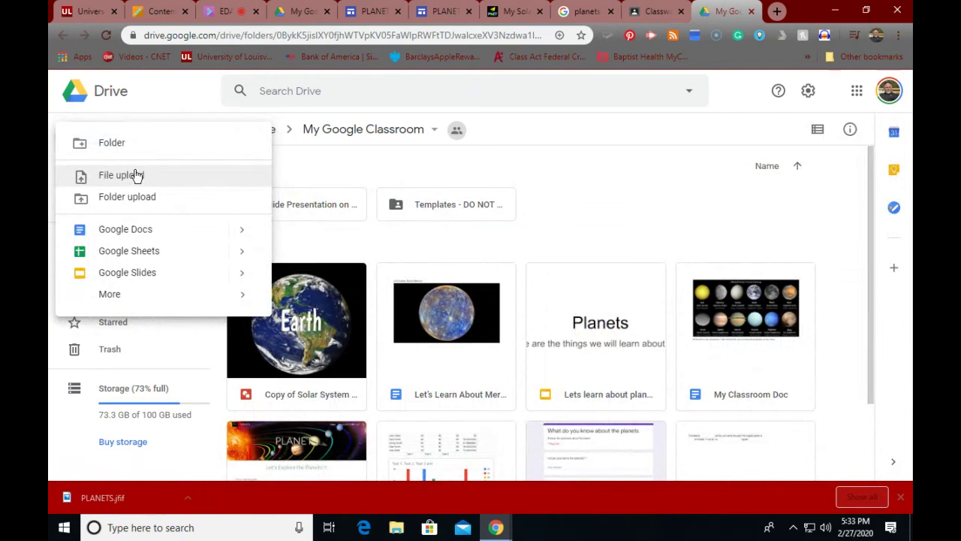
pyautogui.click(125, 231)
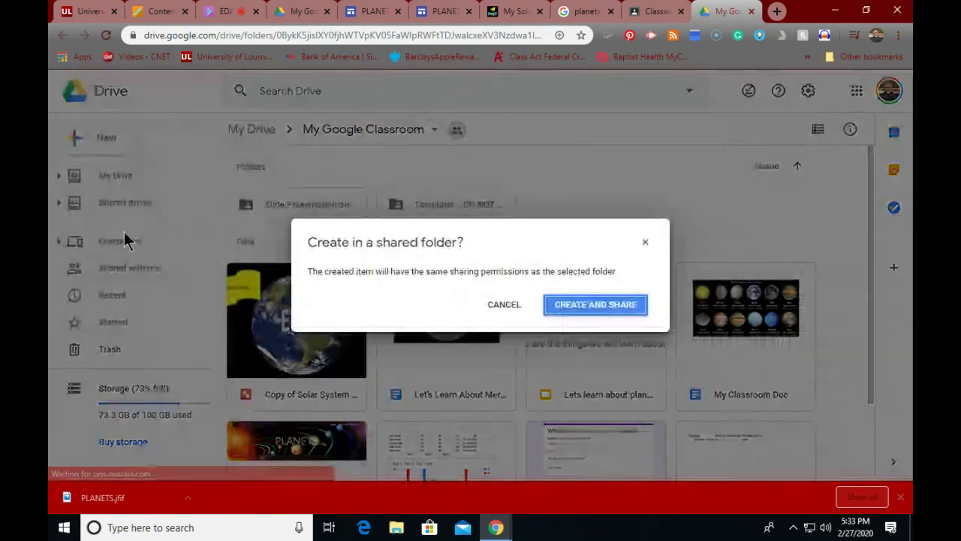
pyautogui.click(596, 305)
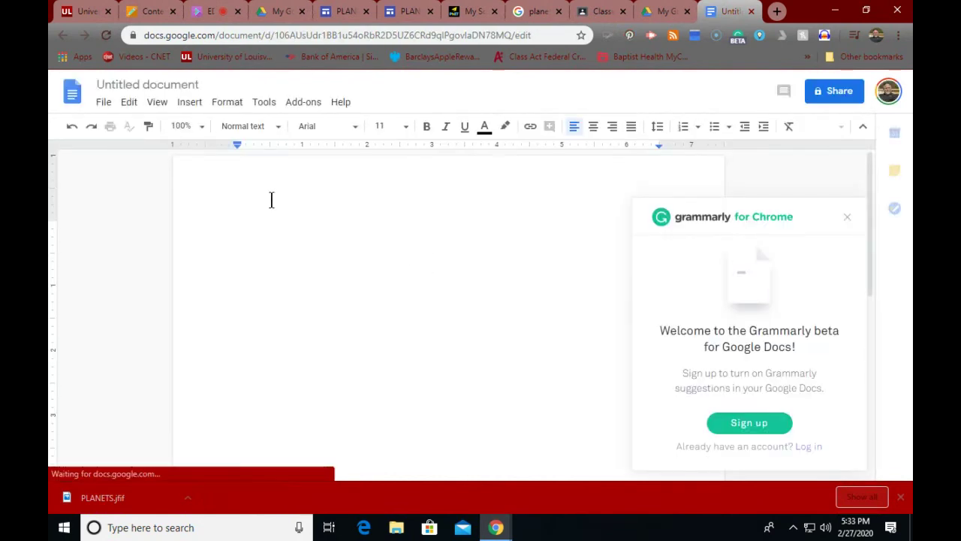
# Step: Write the intro asking students to learn about planets and take the Planets quiz, and title the document 'Intro to Planets'
pyautogui.write("Let's learn ")
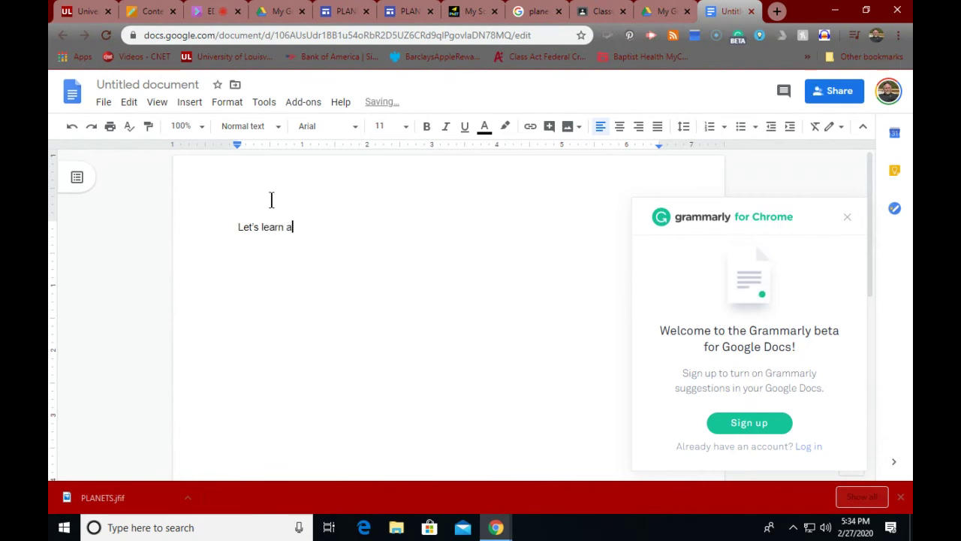
pyautogui.write('about planets. ')
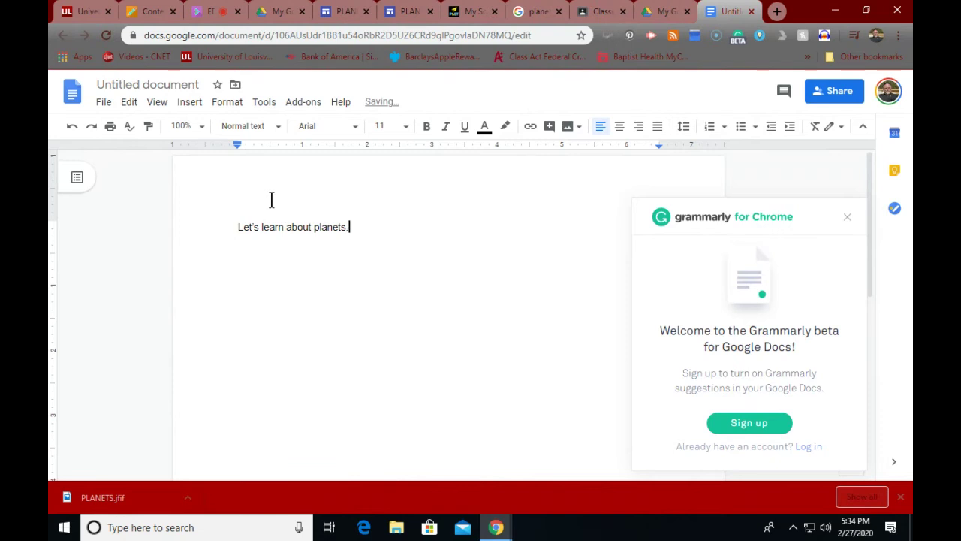
pyautogui.write('Pleas')
pyautogui.write('e watch. ')
pyautogui.write('read, and')
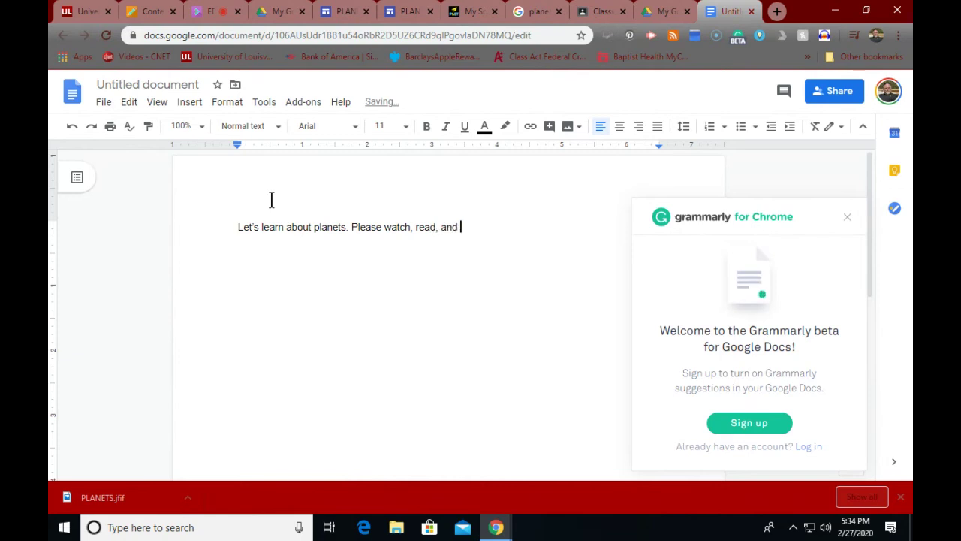
pyautogui.write(' think about th')
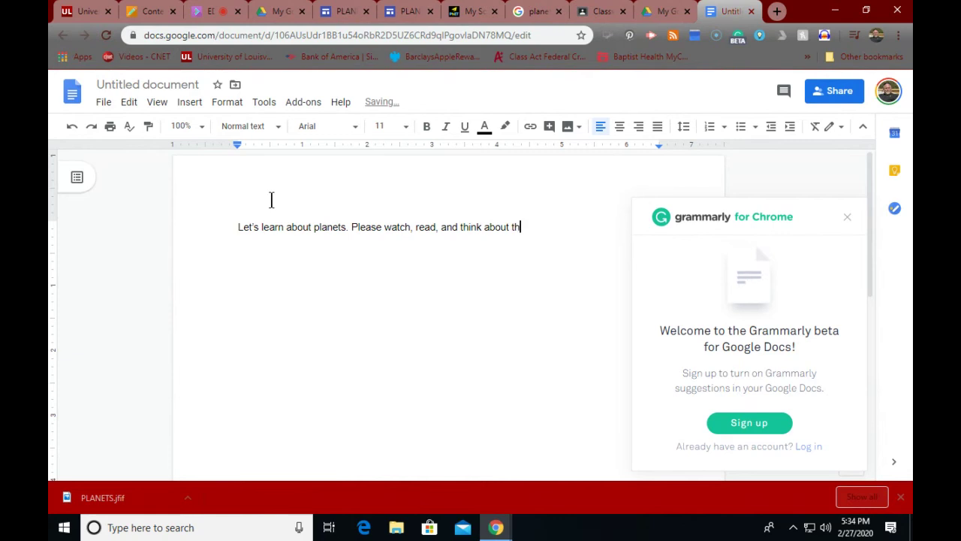
pyautogui.write('e material ')
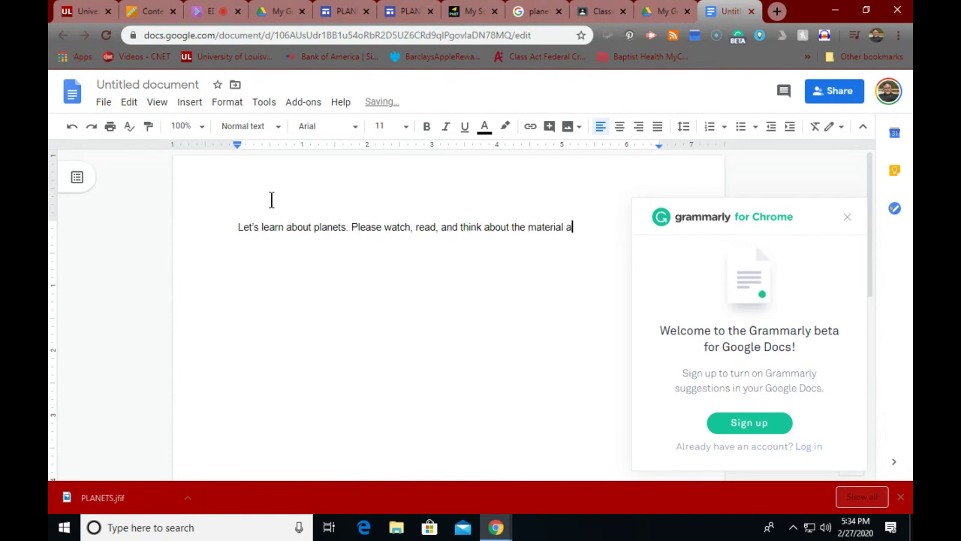
pyautogui.write('and take our P')
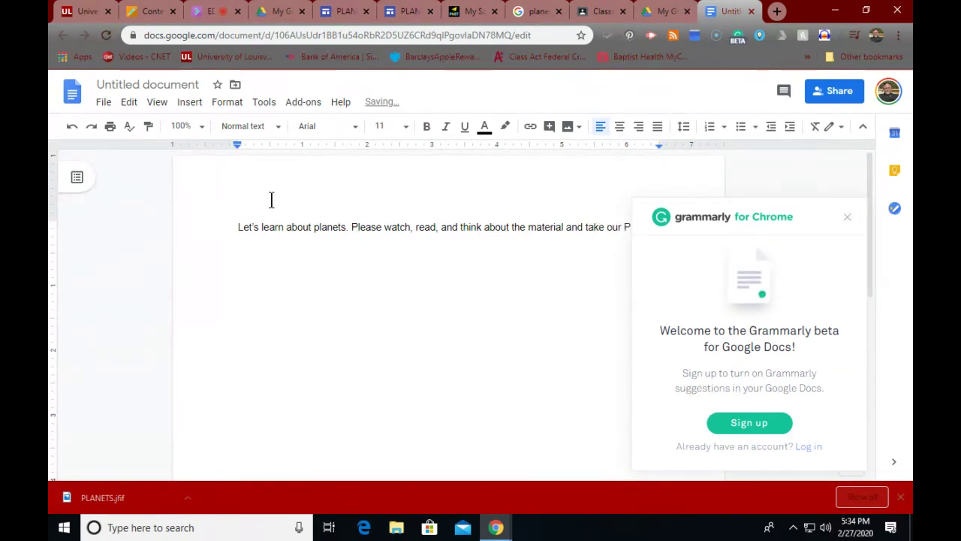
pyautogui.write('quiz.')
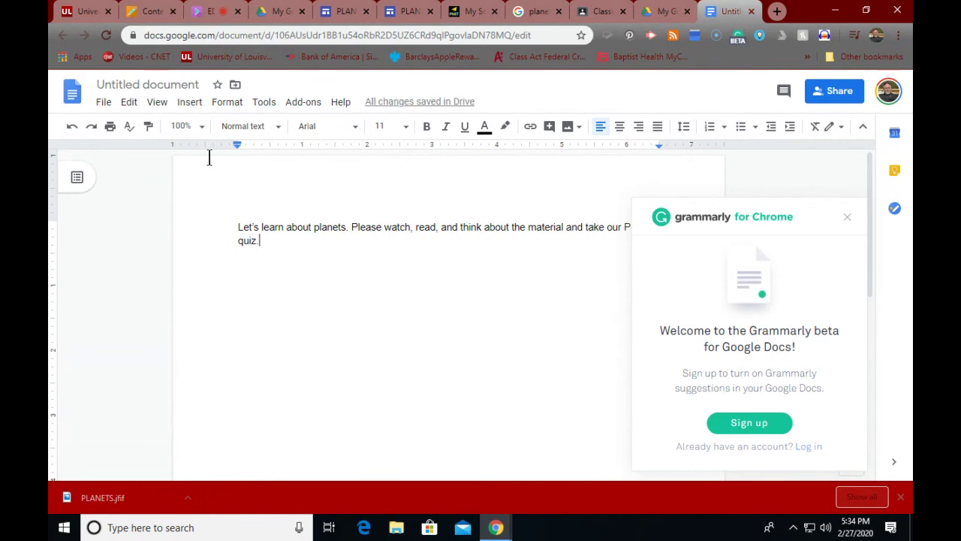
pyautogui.click(119, 85)
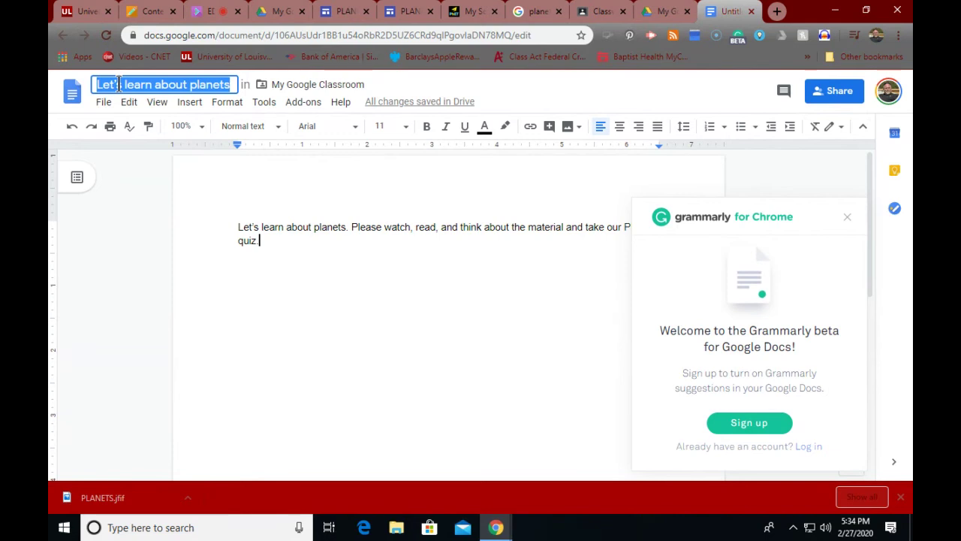
pyautogui.write('Int')
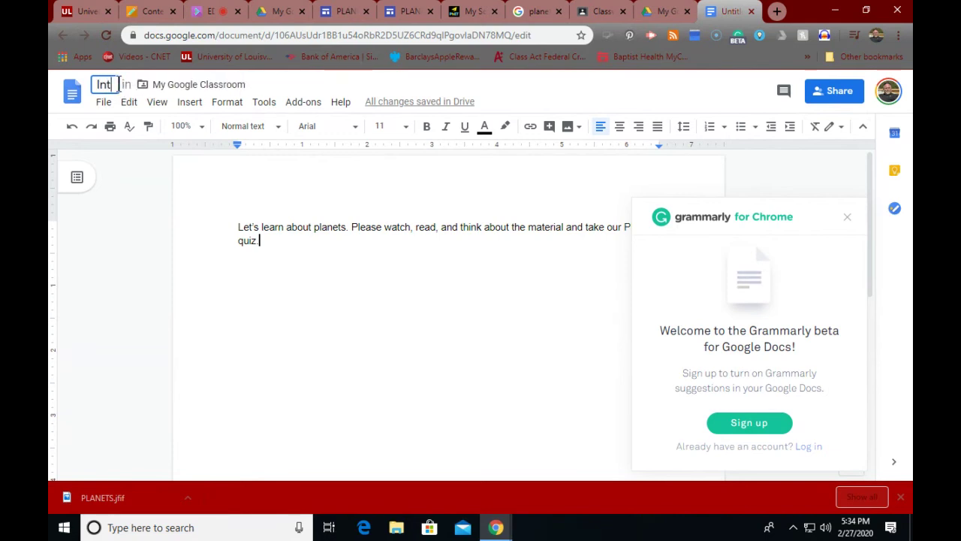
pyautogui.write('ro to P')
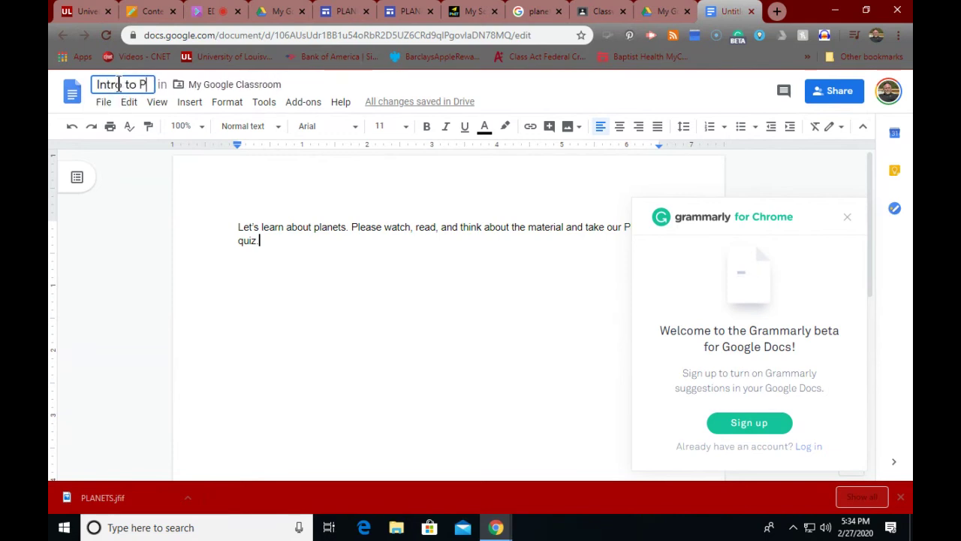
pyautogui.write('lanets')
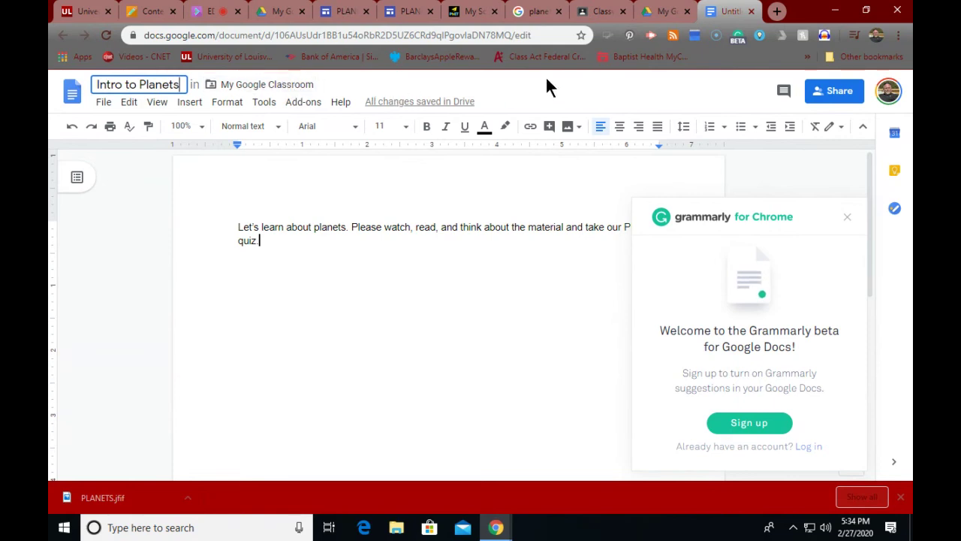
pyautogui.click(848, 217)
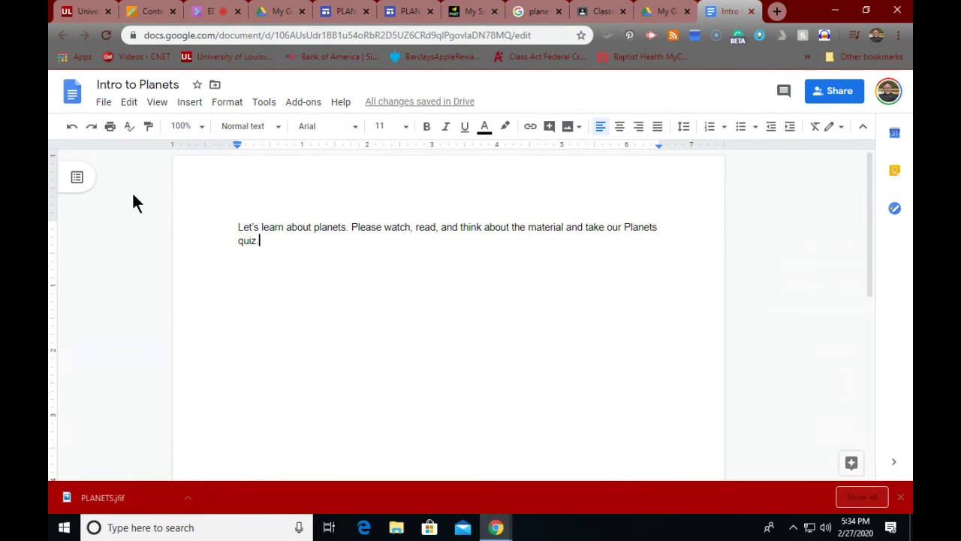
pyautogui.click(104, 102)
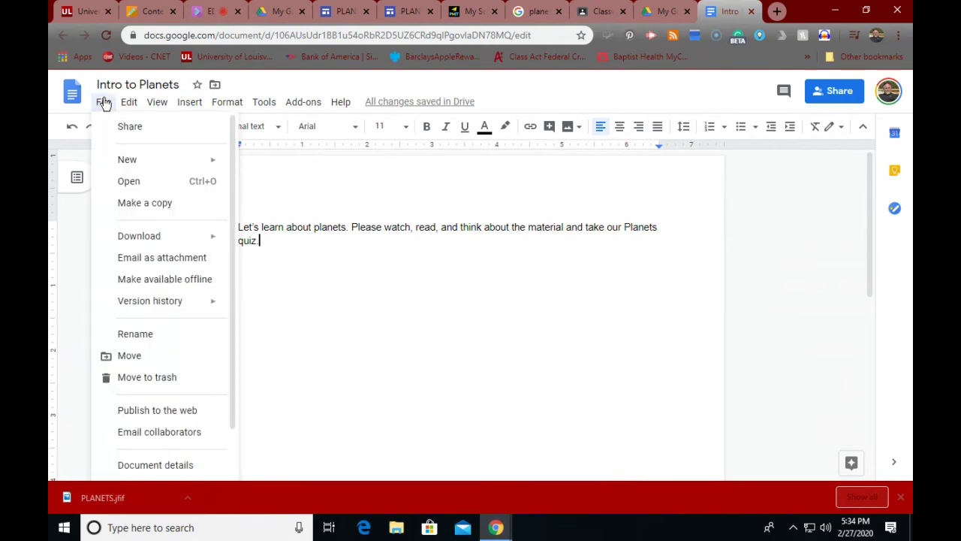
pyautogui.click(332, 175)
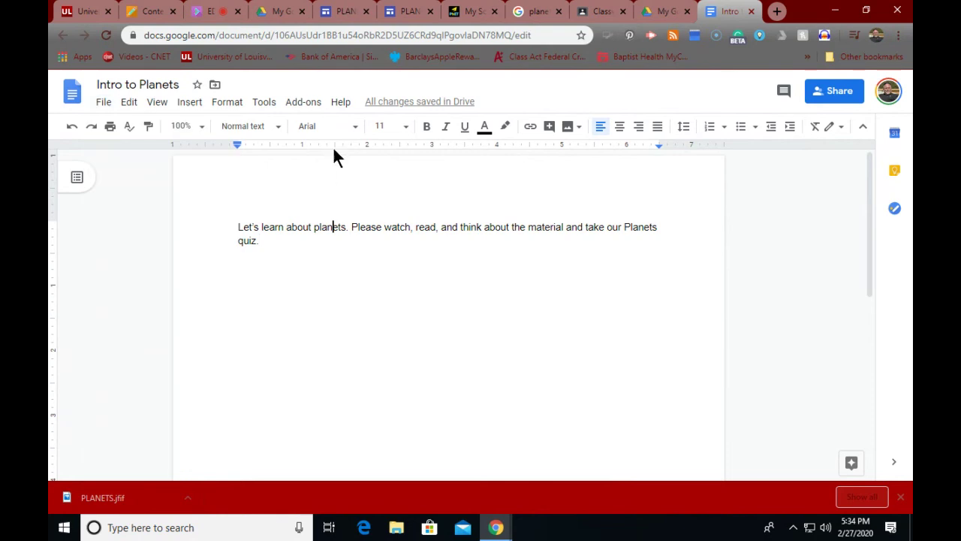
pyautogui.click(836, 105)
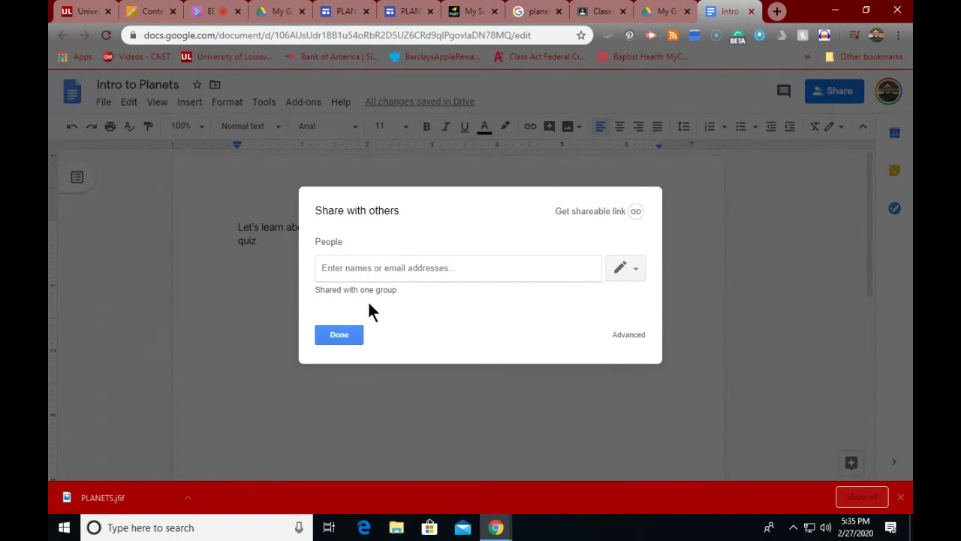
pyautogui.click(632, 268)
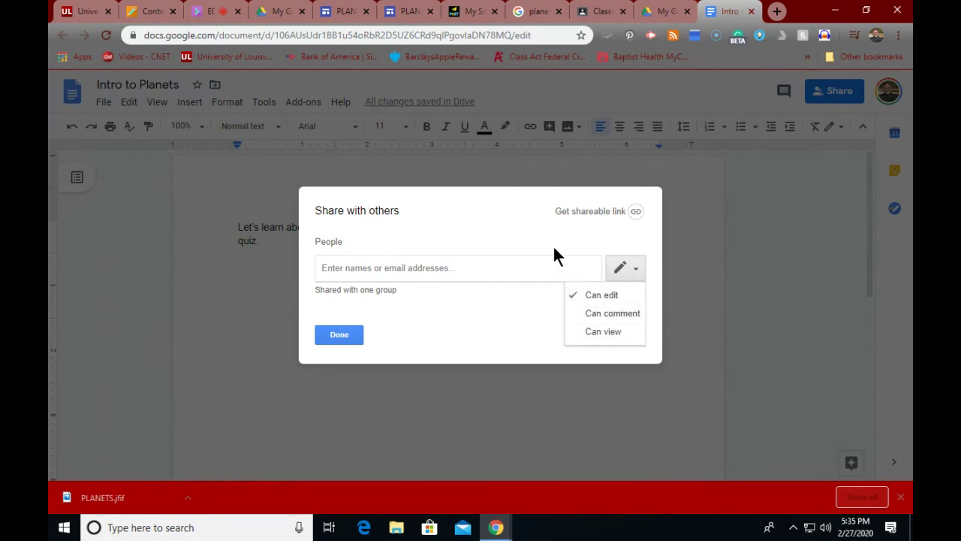
pyautogui.click(598, 333)
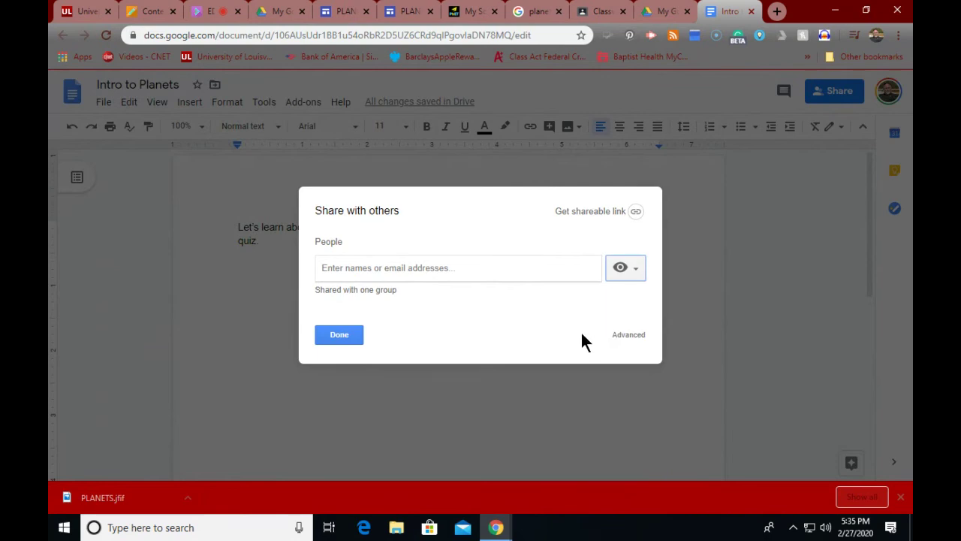
pyautogui.click(338, 335)
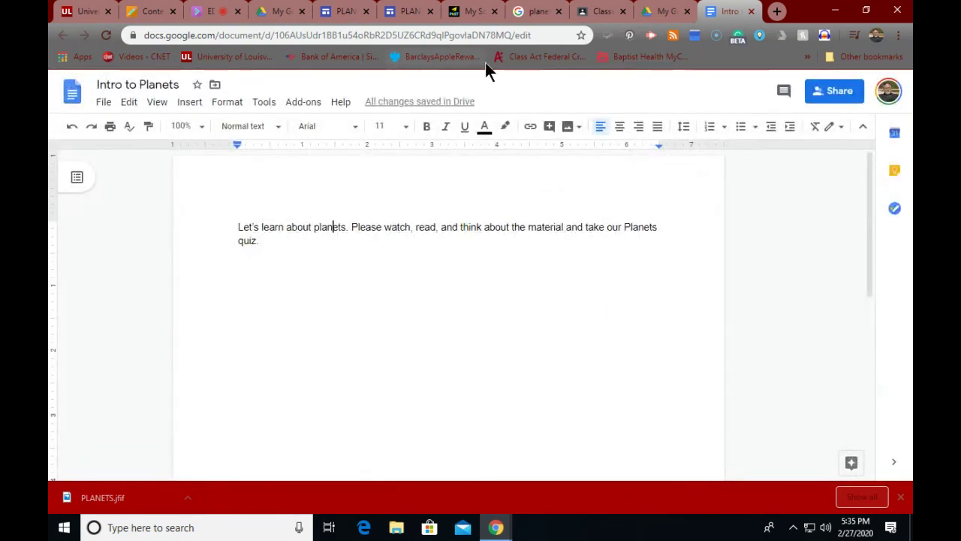
# Step: Go to the Classroom classwork page, start a new assignment, then discard it
pyautogui.click(606, 12)
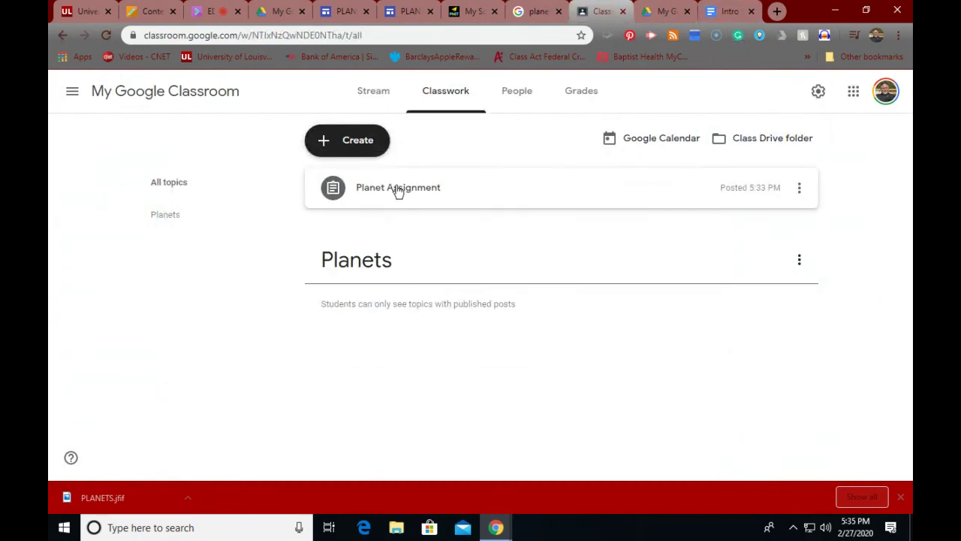
pyautogui.click(330, 143)
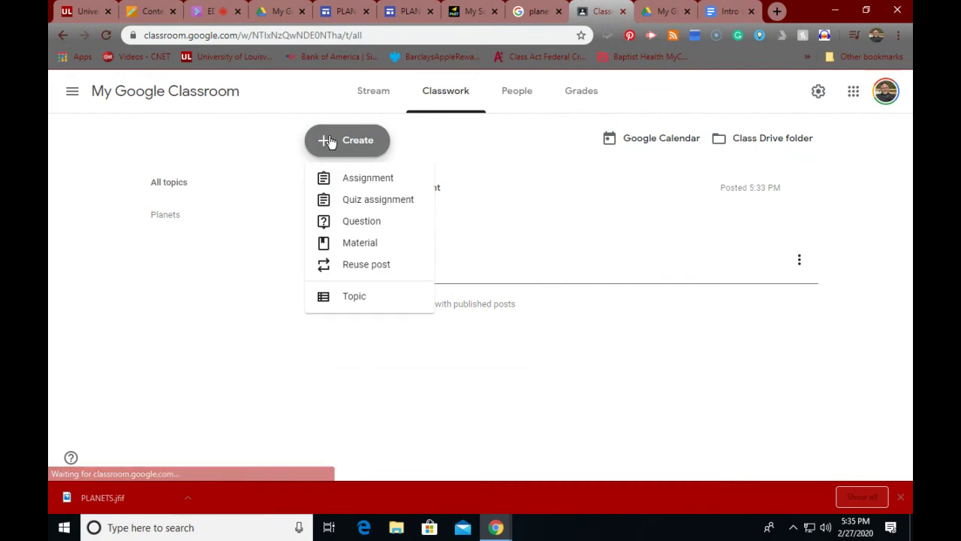
pyautogui.click(349, 180)
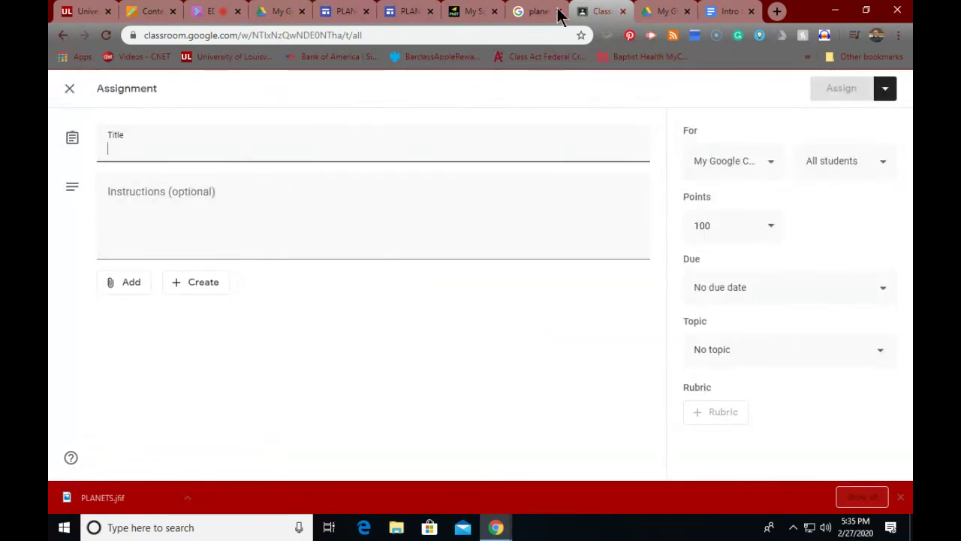
pyautogui.click(63, 36)
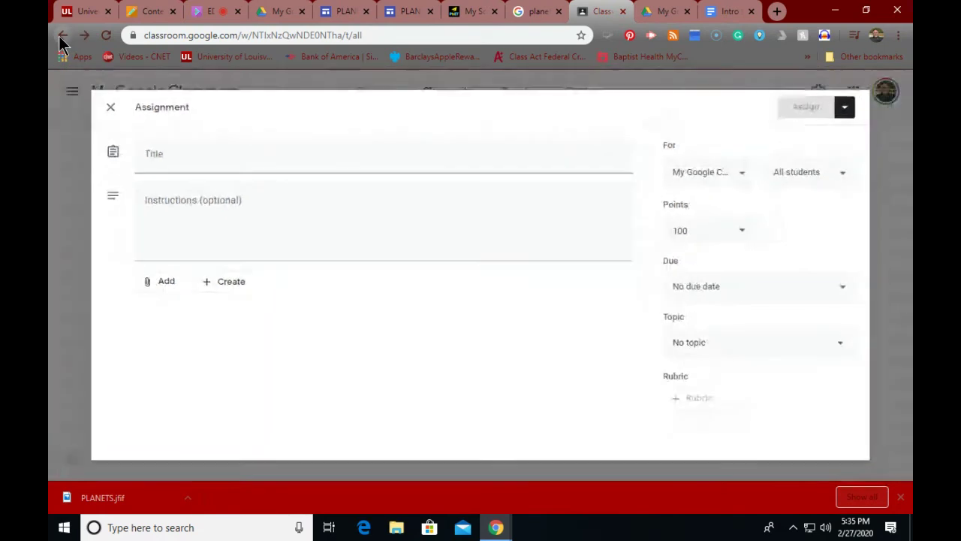
# Step: Edit the Planet Assignment and attach the Intro to Planets document from Google Drive
pyautogui.click(380, 188)
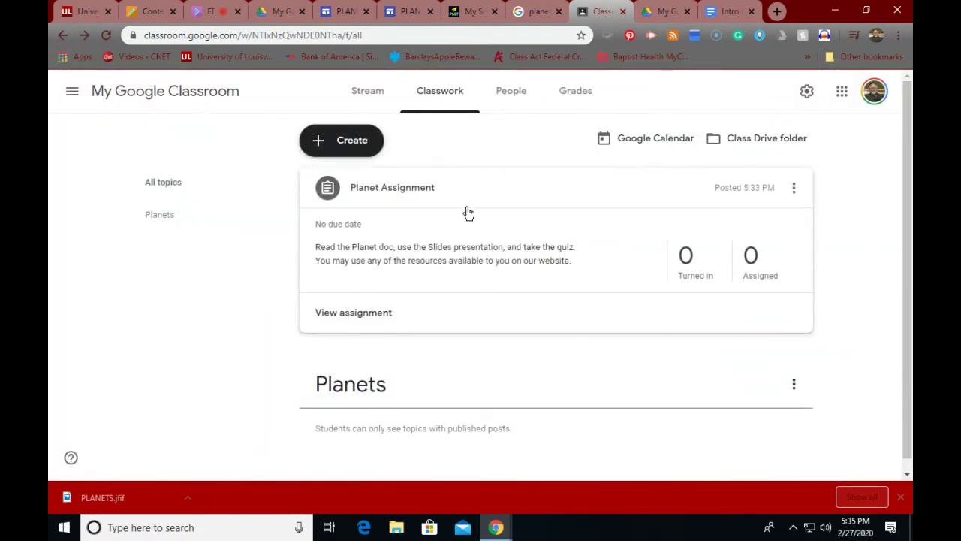
pyautogui.click(794, 190)
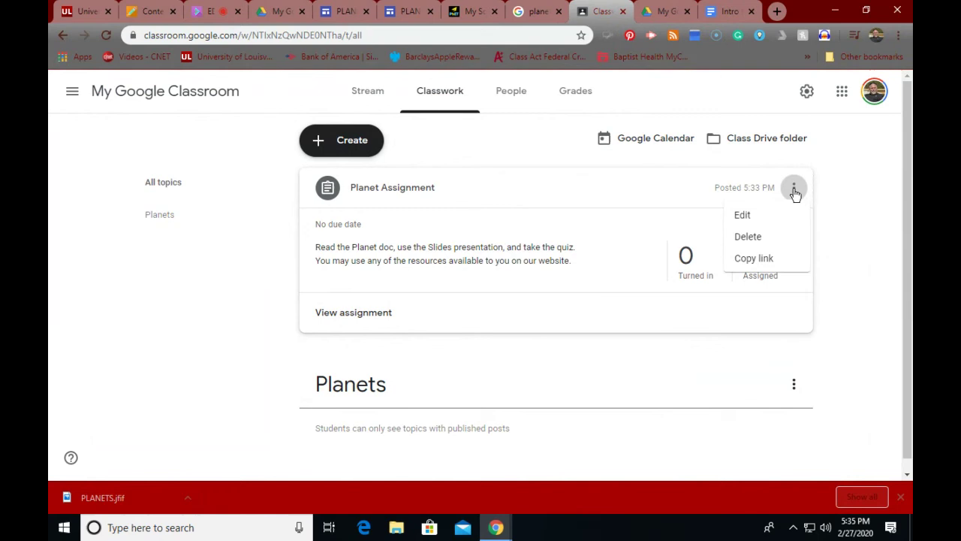
pyautogui.click(730, 216)
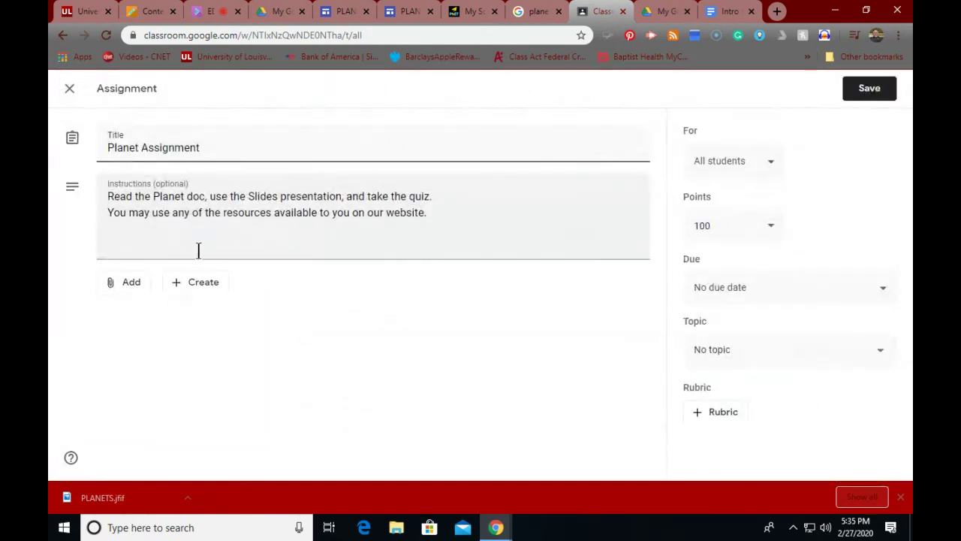
pyautogui.click(113, 281)
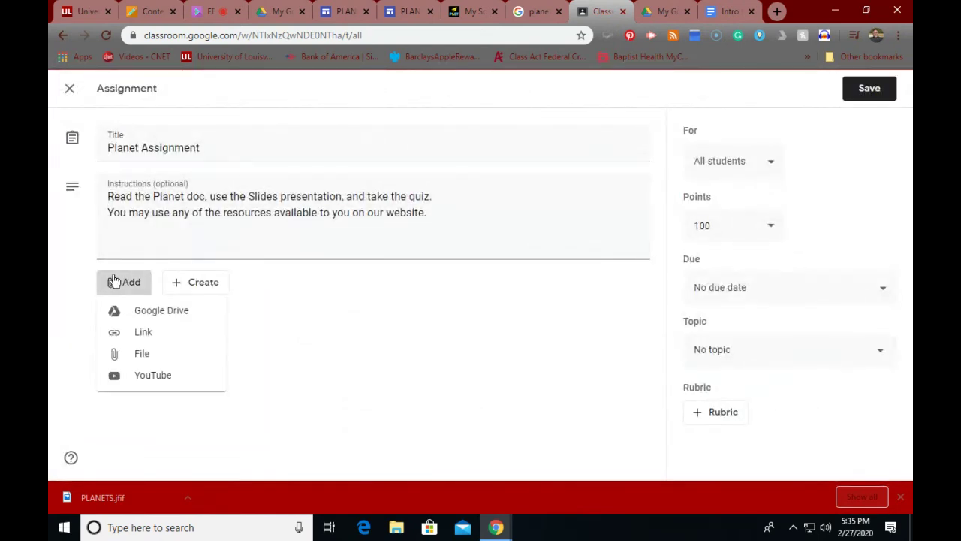
pyautogui.click(165, 321)
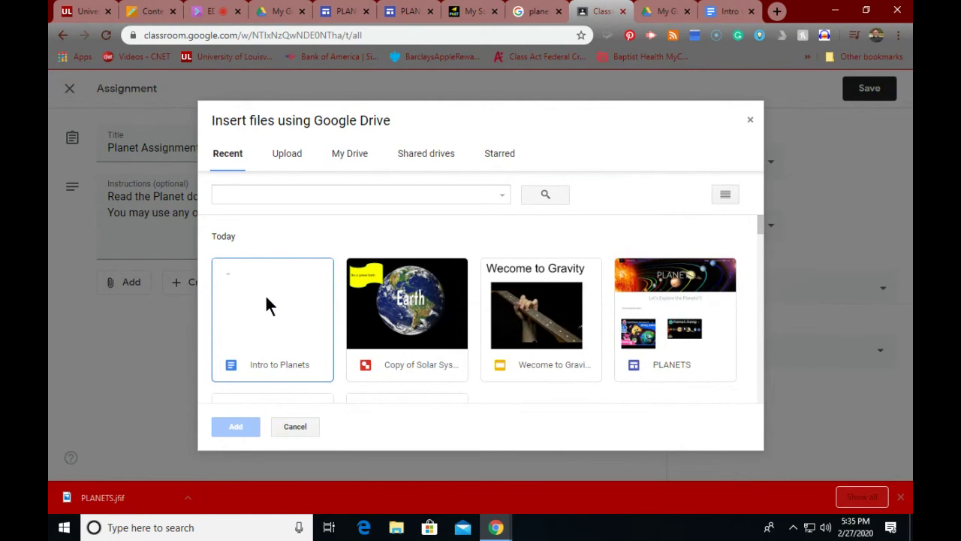
pyautogui.click(272, 294)
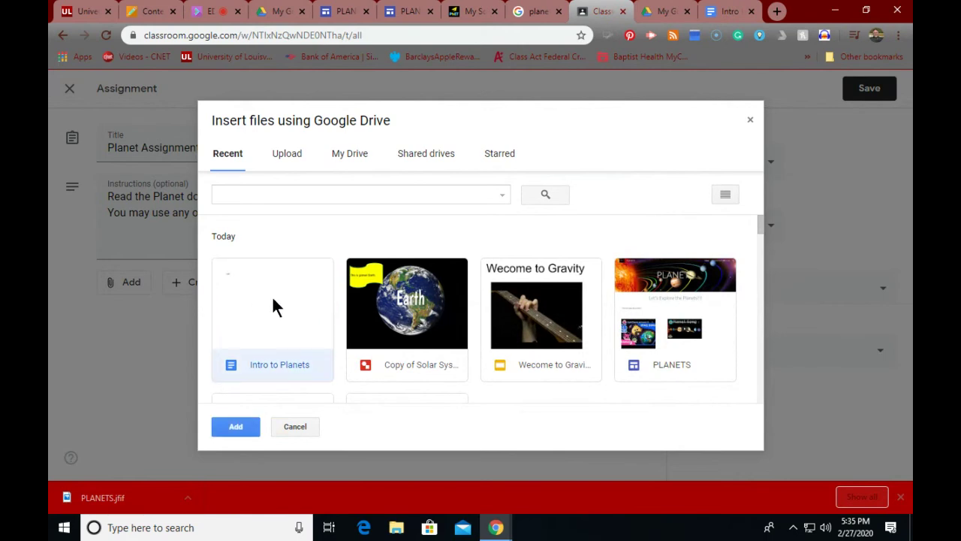
pyautogui.click(233, 427)
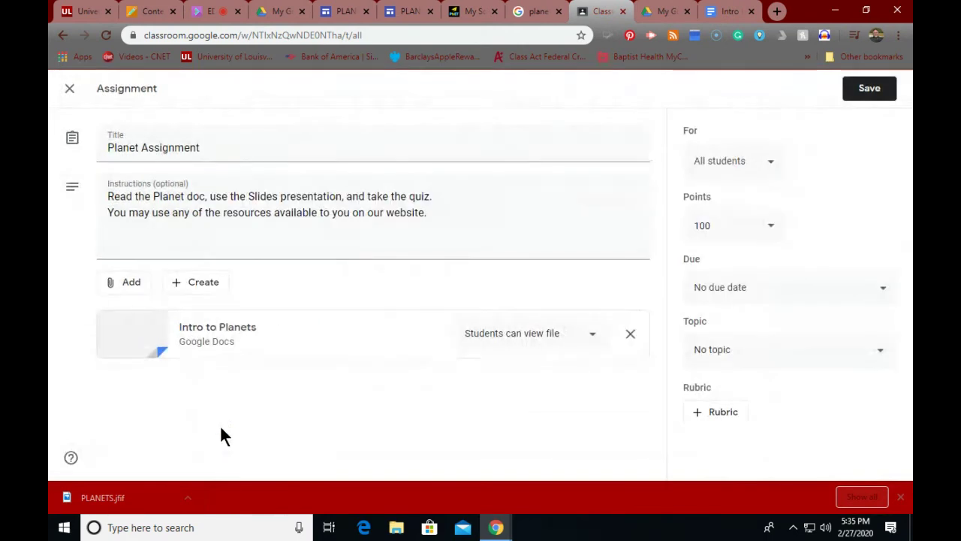
# Step: Attach Copy of Solar System Drawing Activity from Google Drive to the Planet Assignment
pyautogui.click(129, 290)
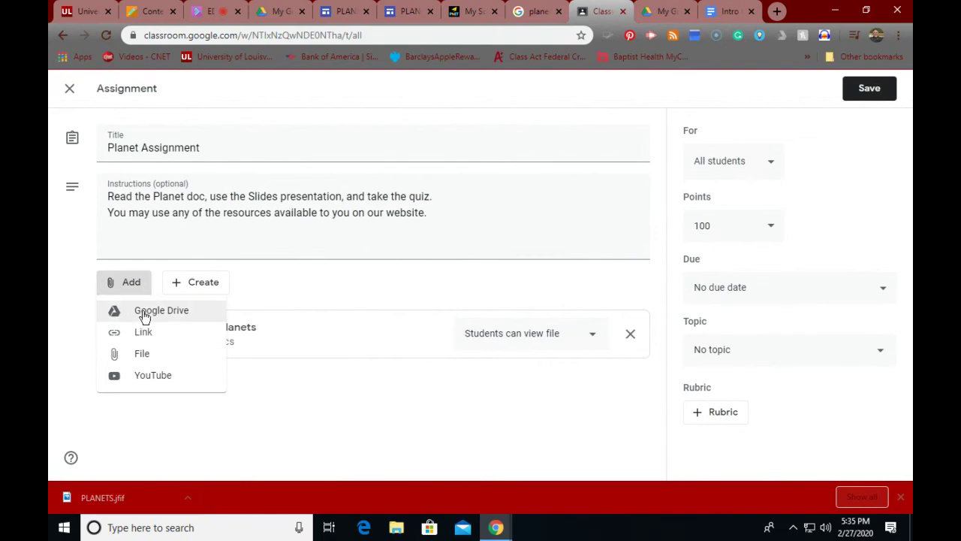
pyautogui.click(144, 312)
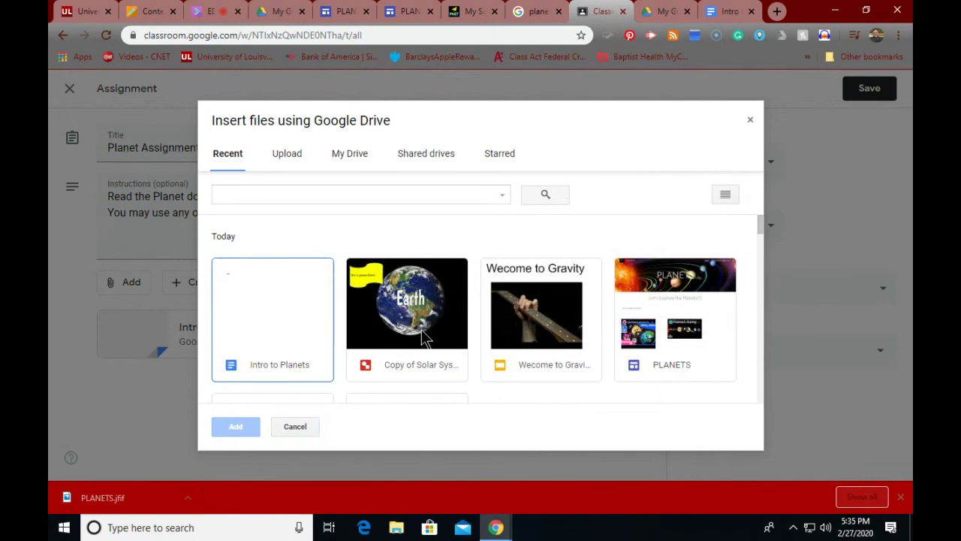
pyautogui.click(433, 329)
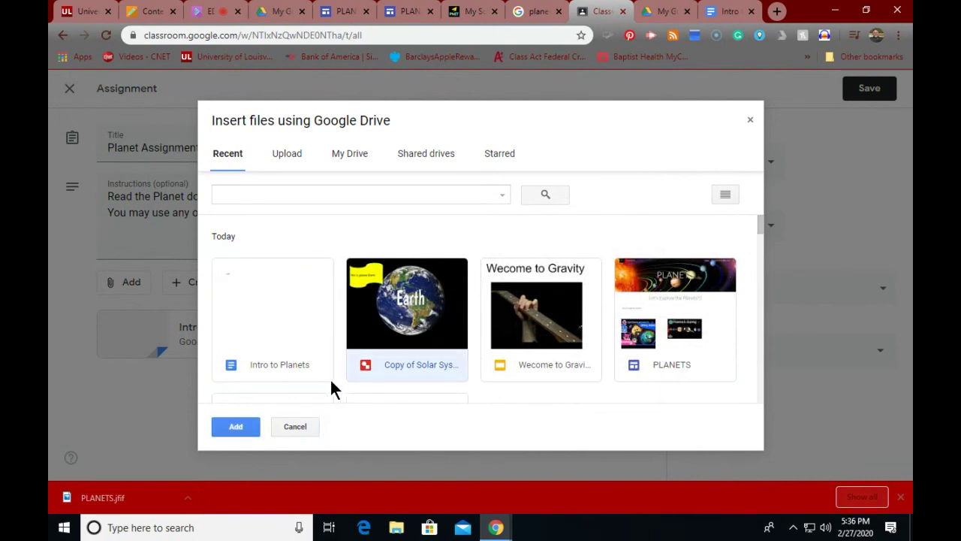
pyautogui.click(240, 426)
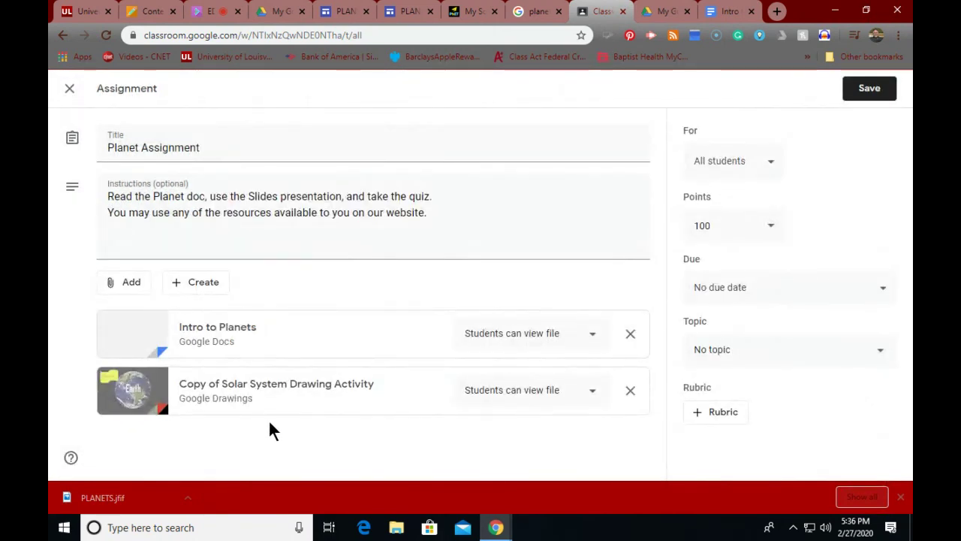
# Step: Dismiss the attachment choices and bring up the list of new Google files to create
pyautogui.click(122, 282)
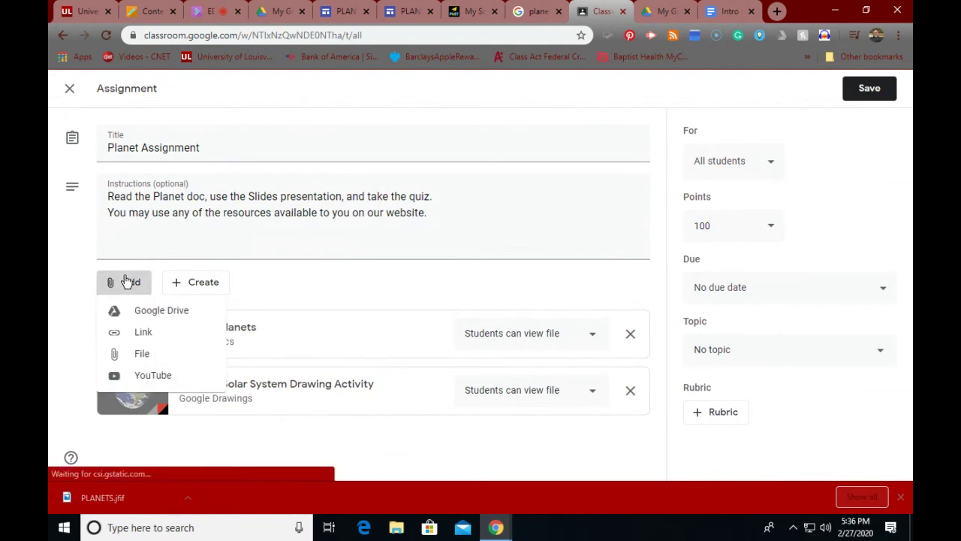
pyautogui.click(314, 278)
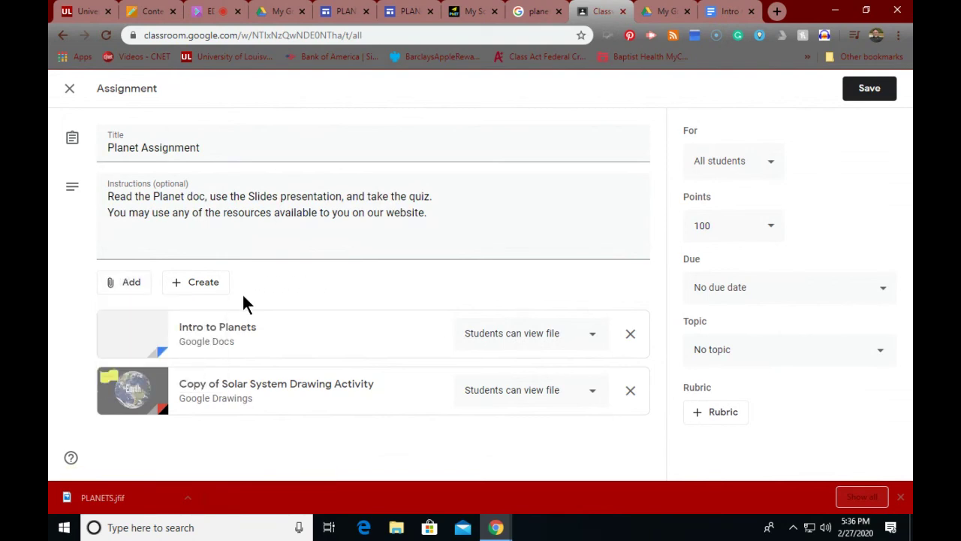
pyautogui.click(200, 288)
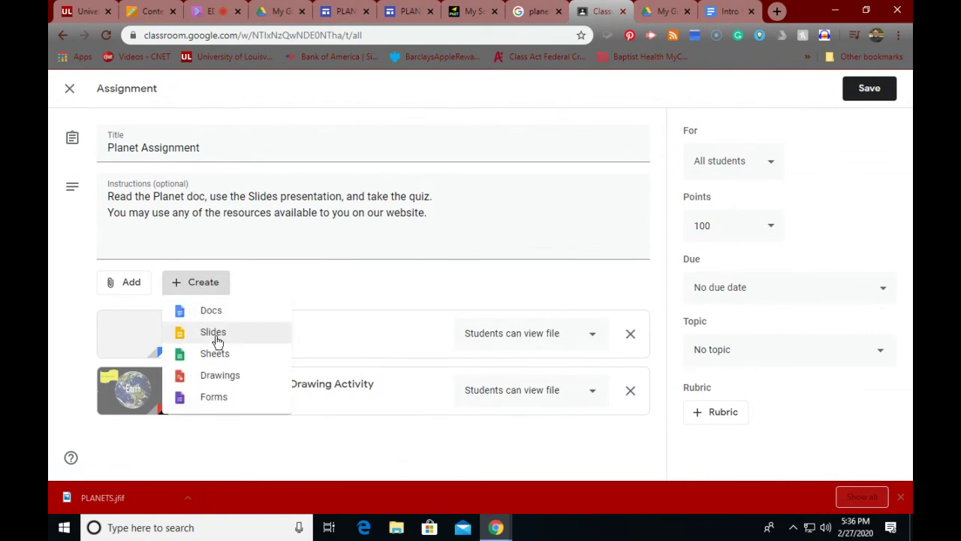
# Step: Create a new Google Form from the assignment and replace 'Untitled form' with 'Planets Quiz'
pyautogui.click(217, 400)
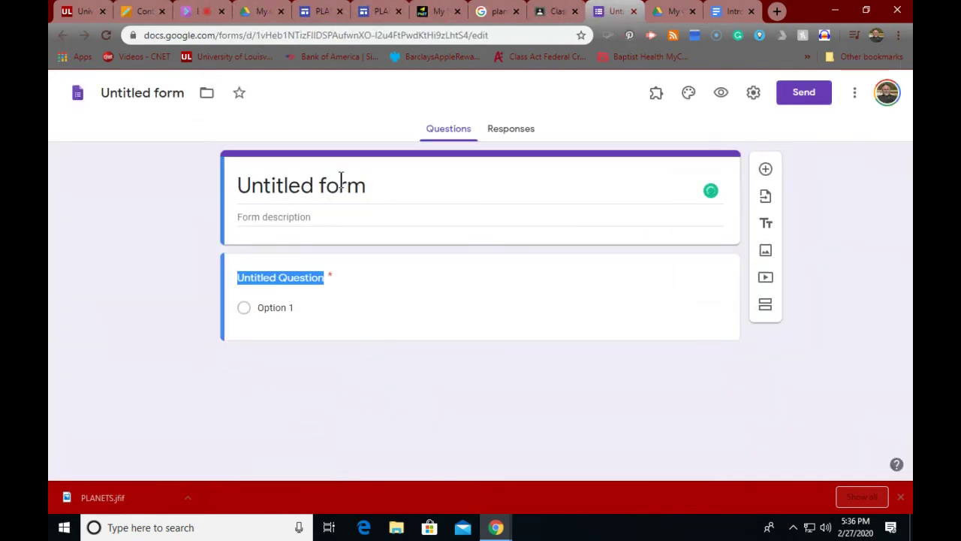
pyautogui.write('Pl')
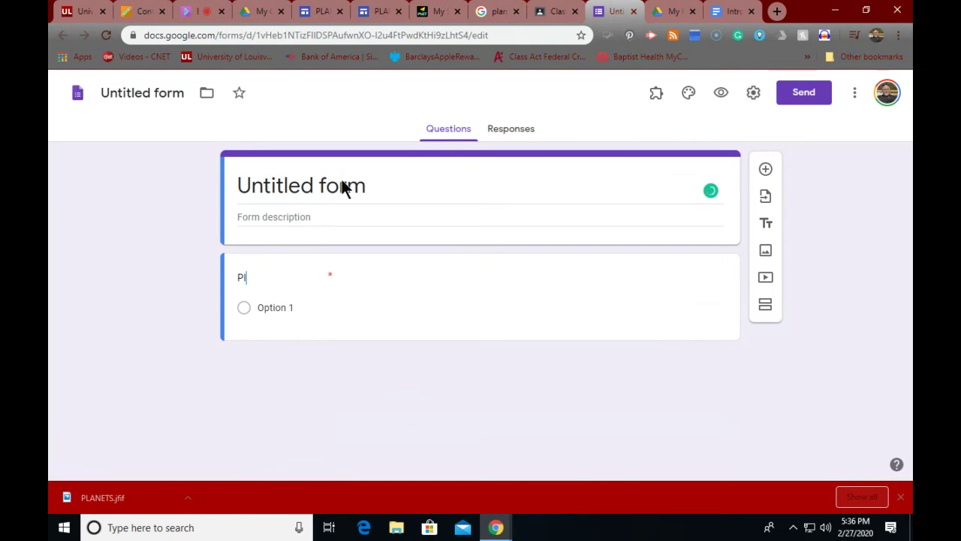
pyautogui.write('anets Q')
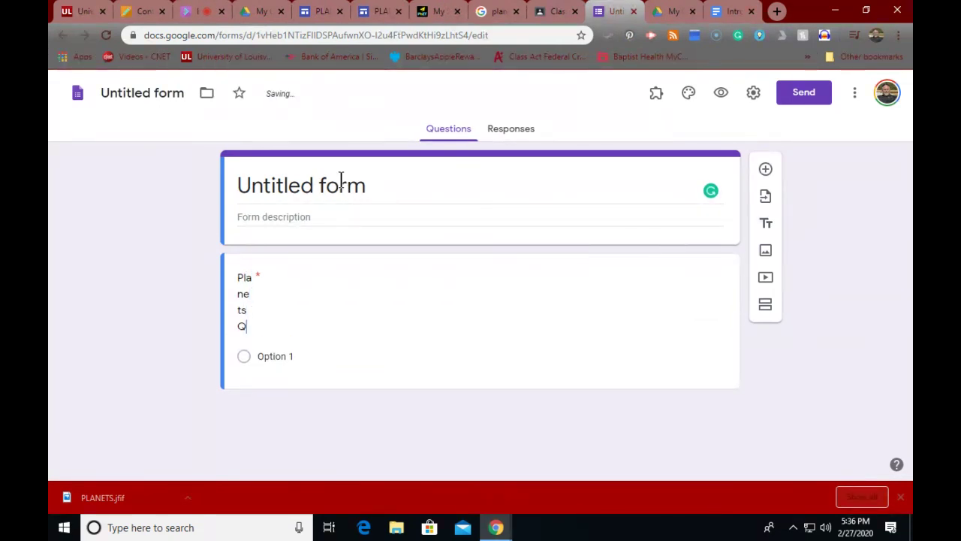
pyautogui.write('uiz')
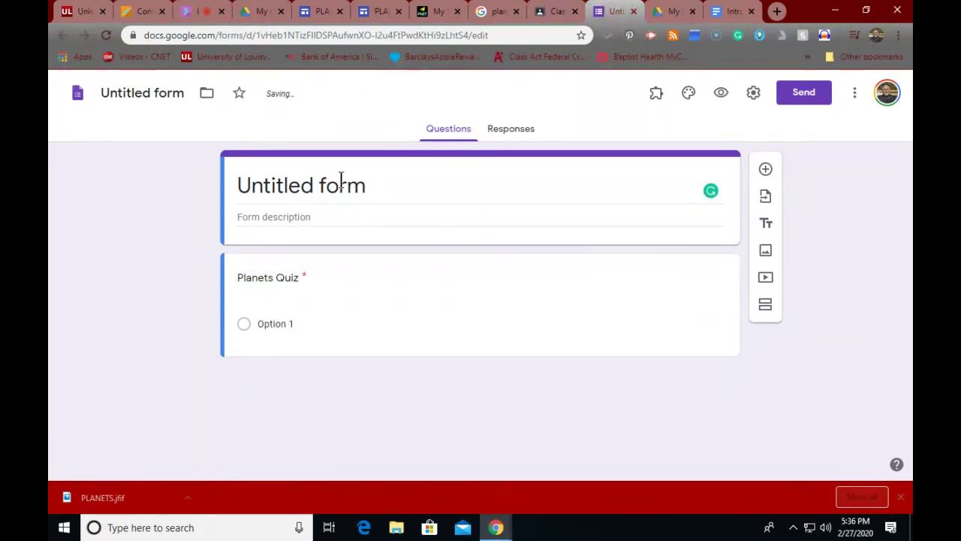
pyautogui.click(379, 188)
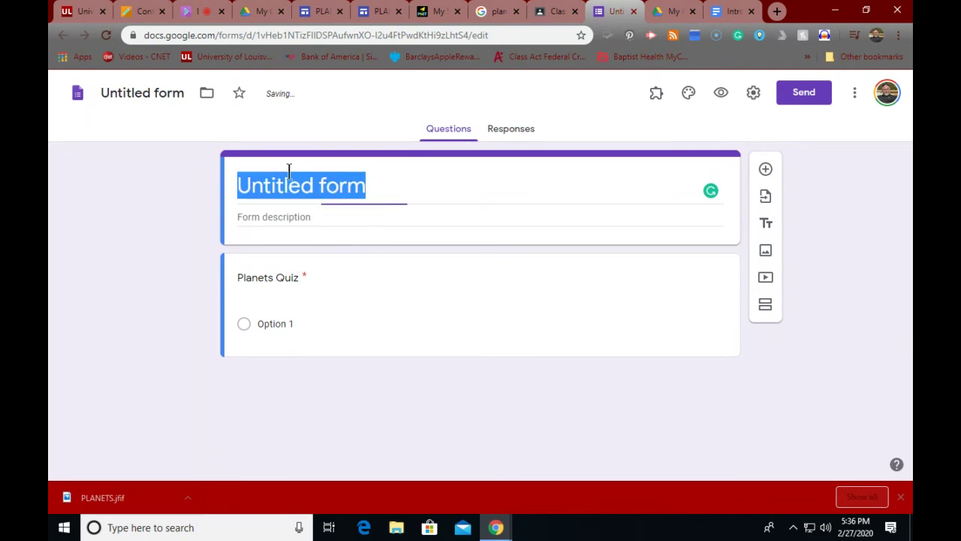
pyautogui.press('BackSpace')
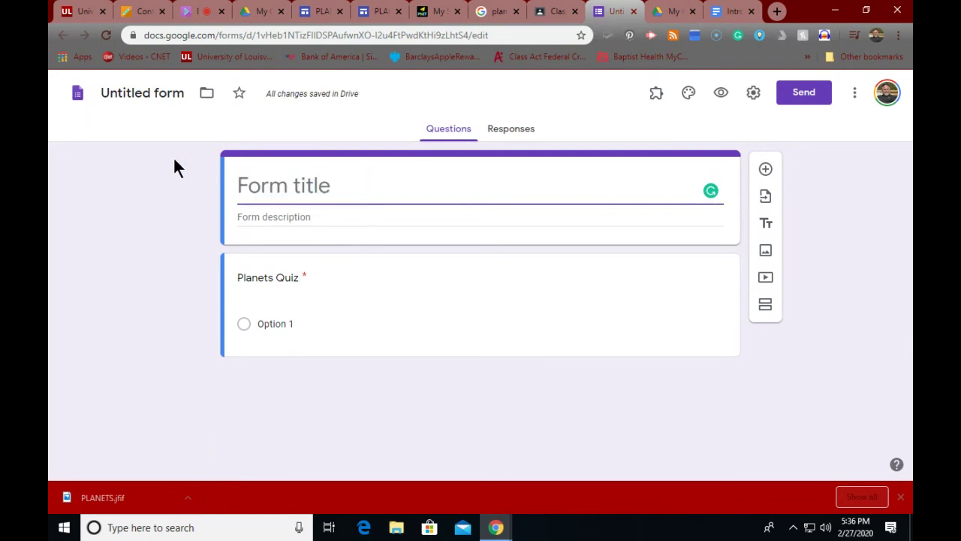
pyautogui.write('Pl')
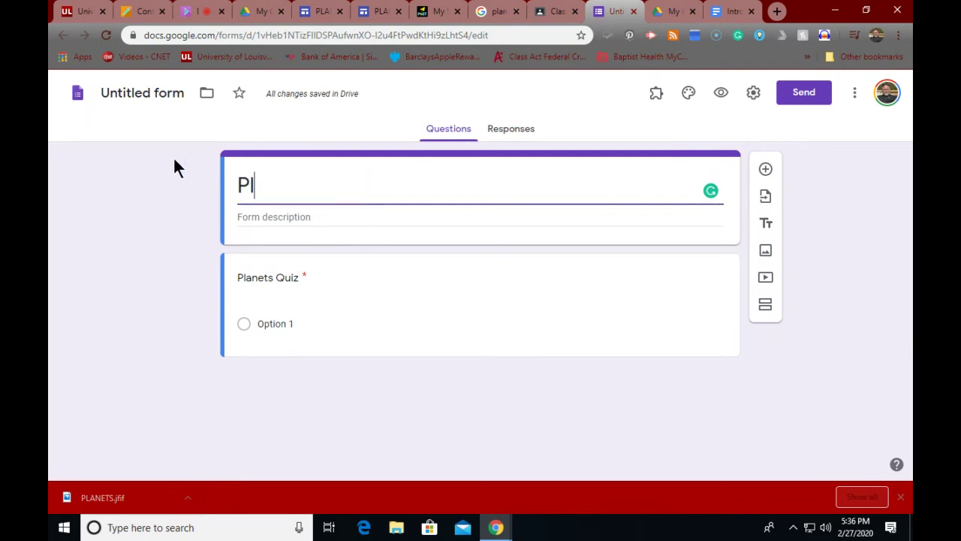
pyautogui.write('anets ')
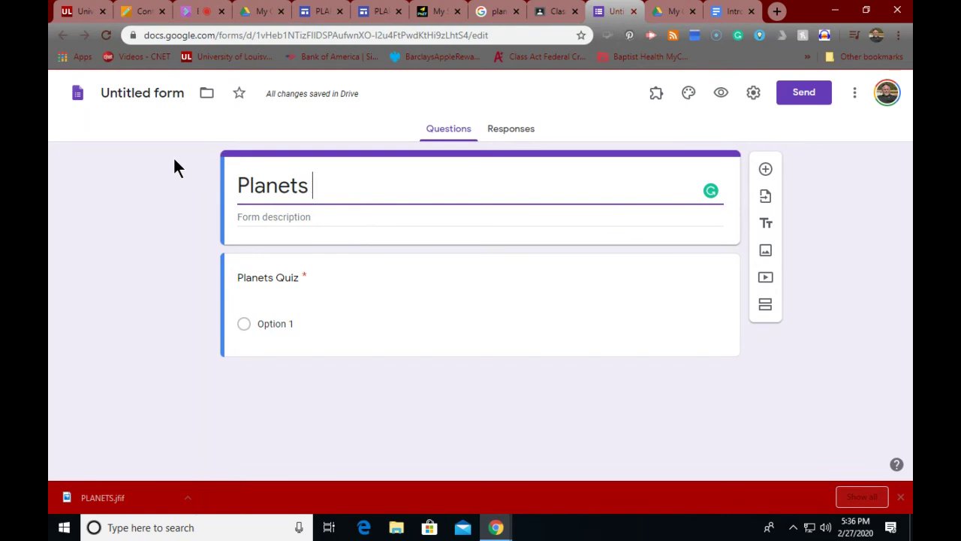
pyautogui.write('Quiz')
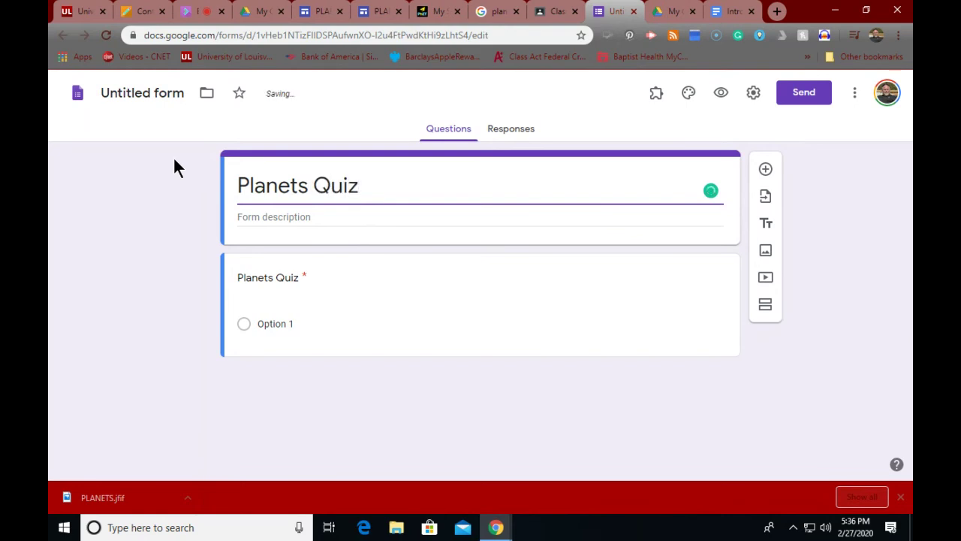
pyautogui.click(265, 284)
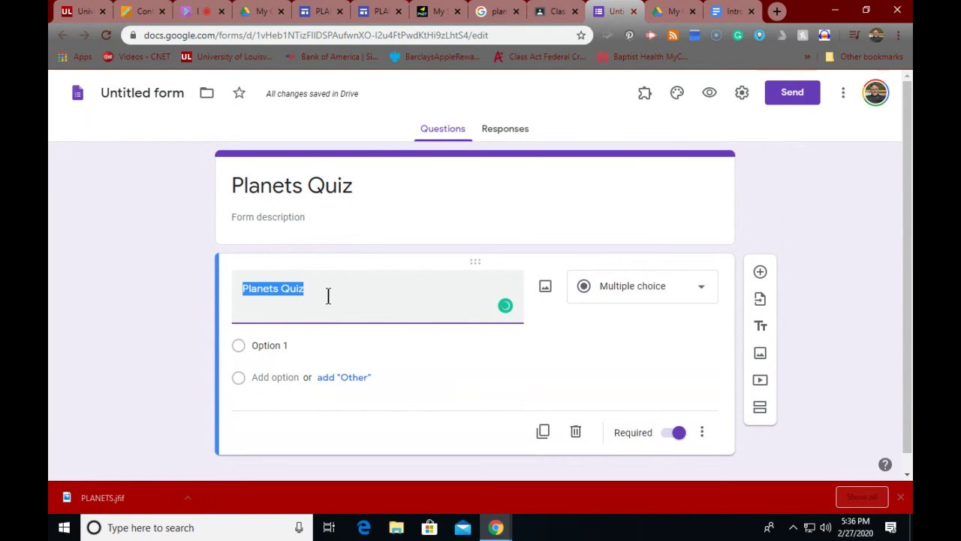
# Step: Set the question to 'What is the biggest planet' with Jupiter as the first choice
pyautogui.write('What is the')
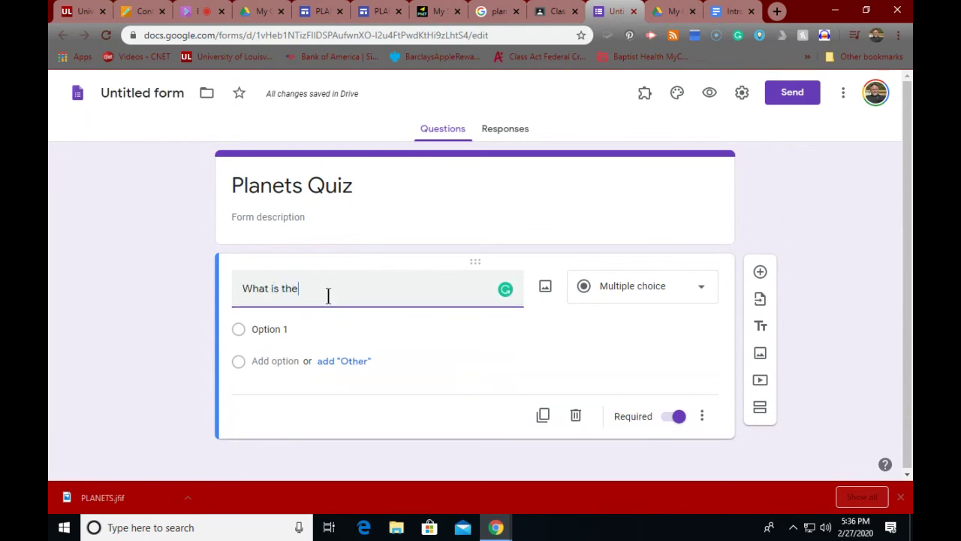
pyautogui.write(' biggest planet')
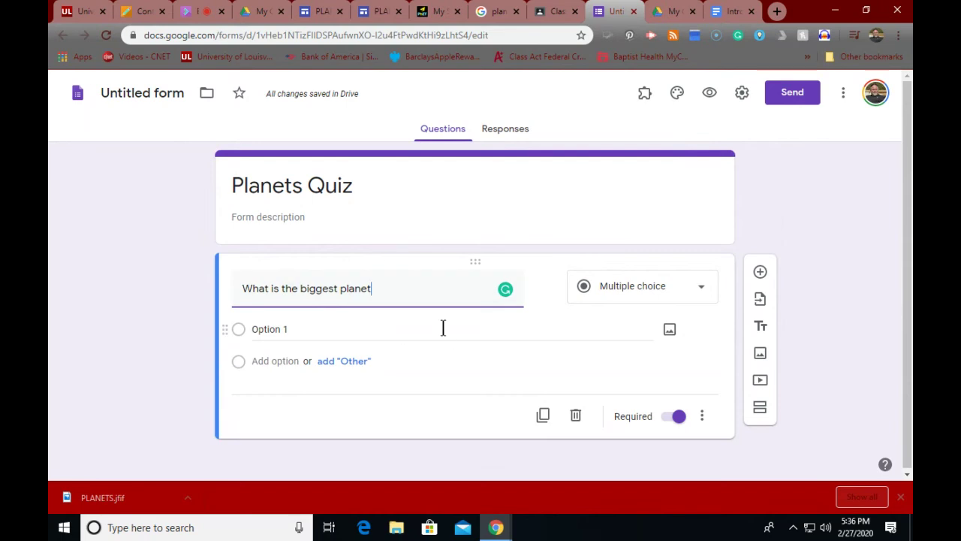
pyautogui.click(264, 330)
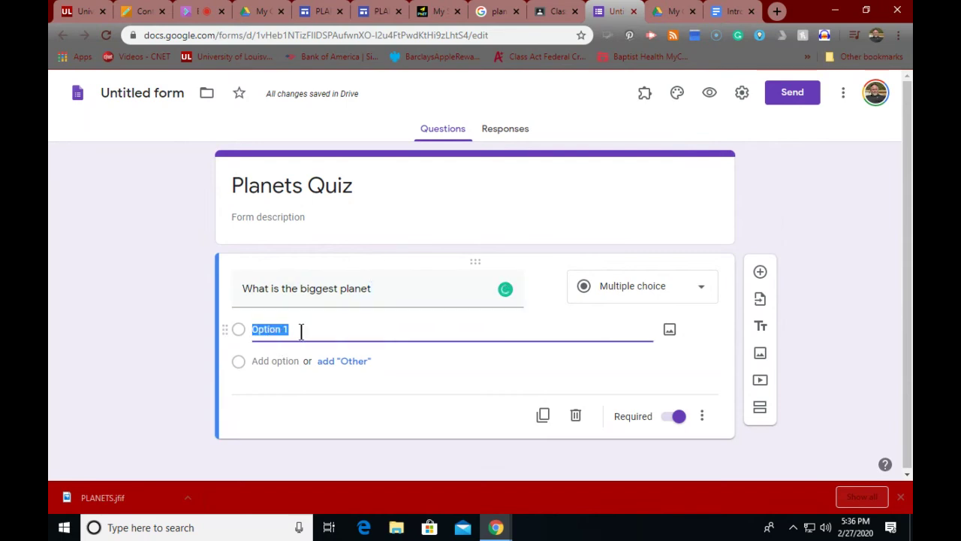
pyautogui.write('Ju')
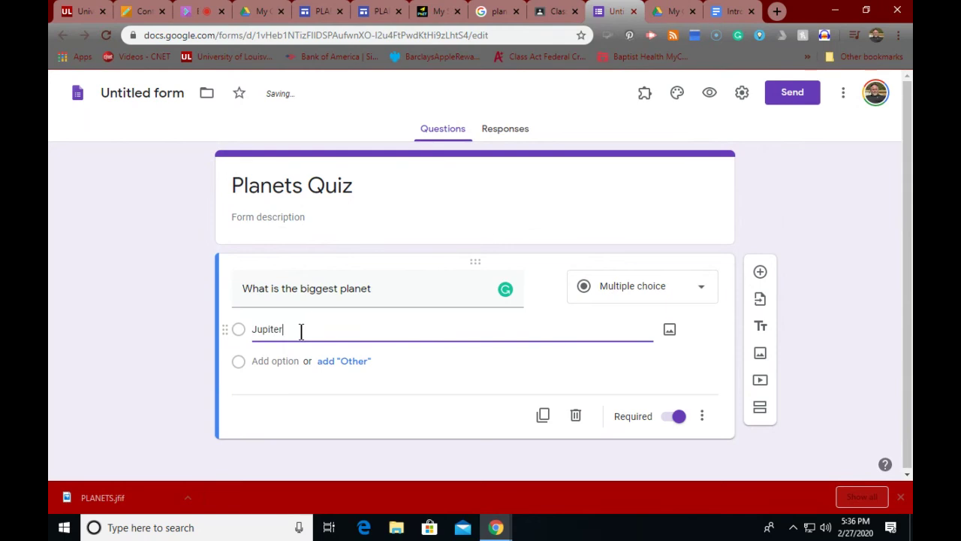
pyautogui.write('piter')
# Step: Add answer choices Saturn, Mars and Earth to the question
pyautogui.click(285, 362)
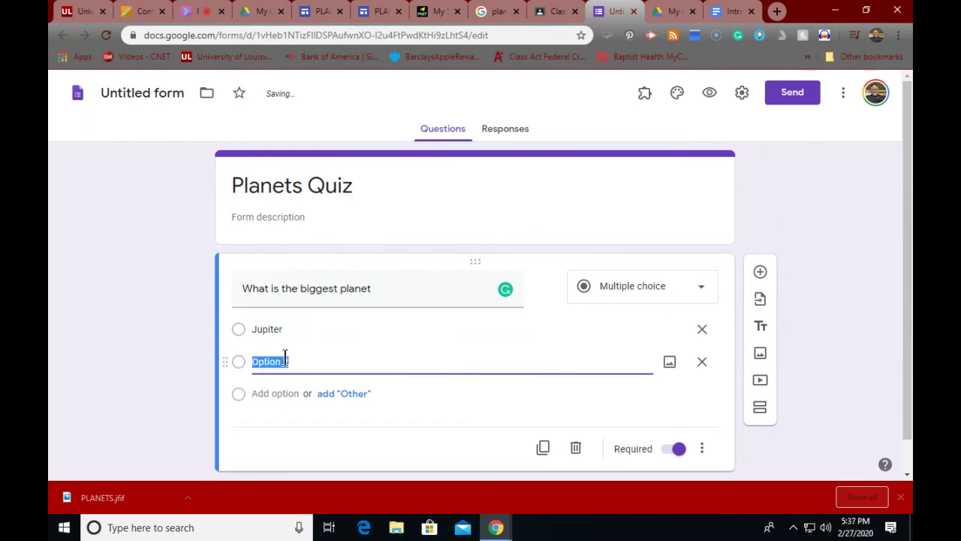
pyautogui.write('Saturn')
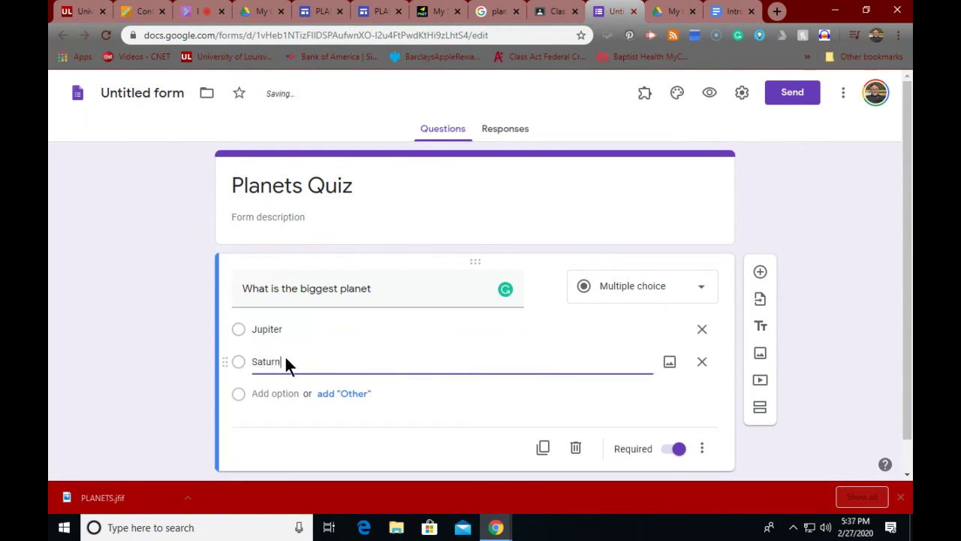
pyautogui.click(258, 398)
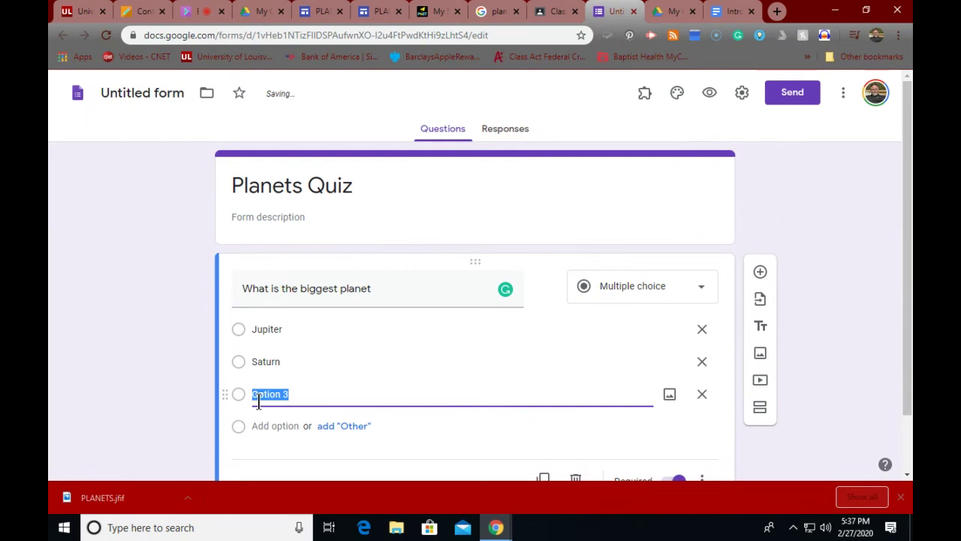
pyautogui.write('Mars')
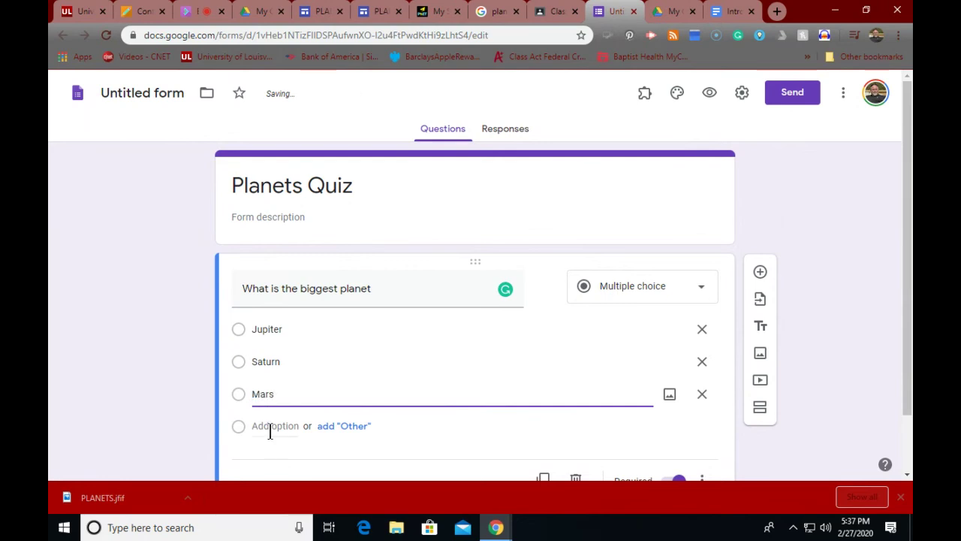
pyautogui.click(276, 426)
pyautogui.write('Earth')
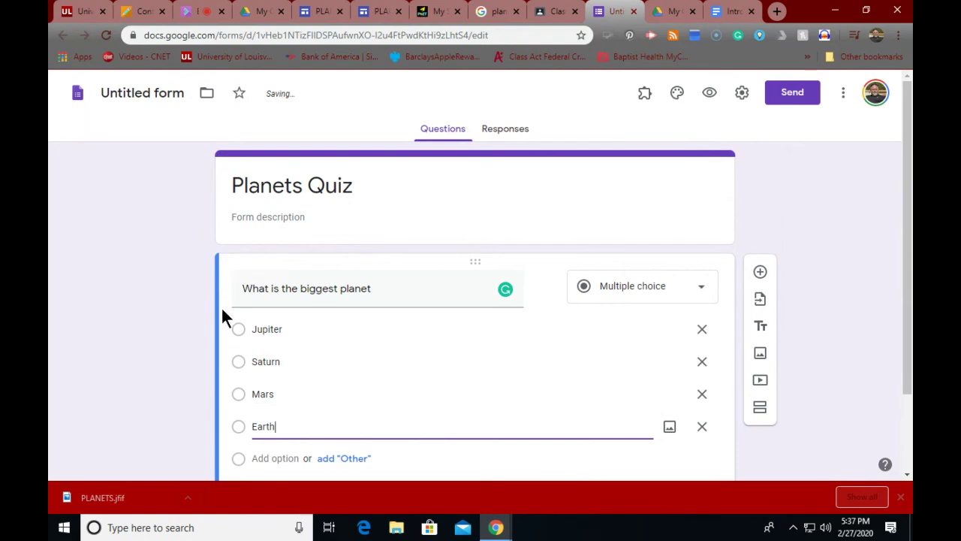
pyautogui.click(228, 334)
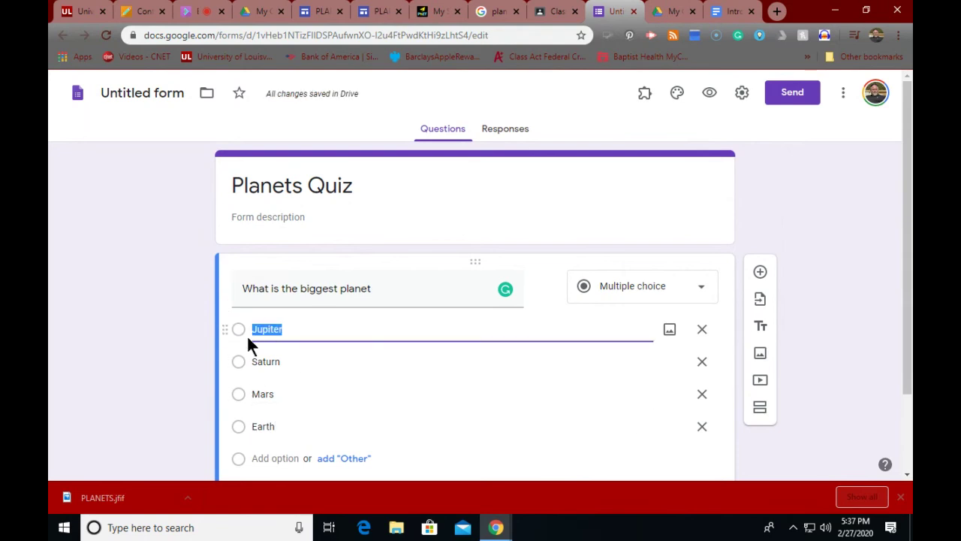
pyautogui.scroll(-2, 251, 345)
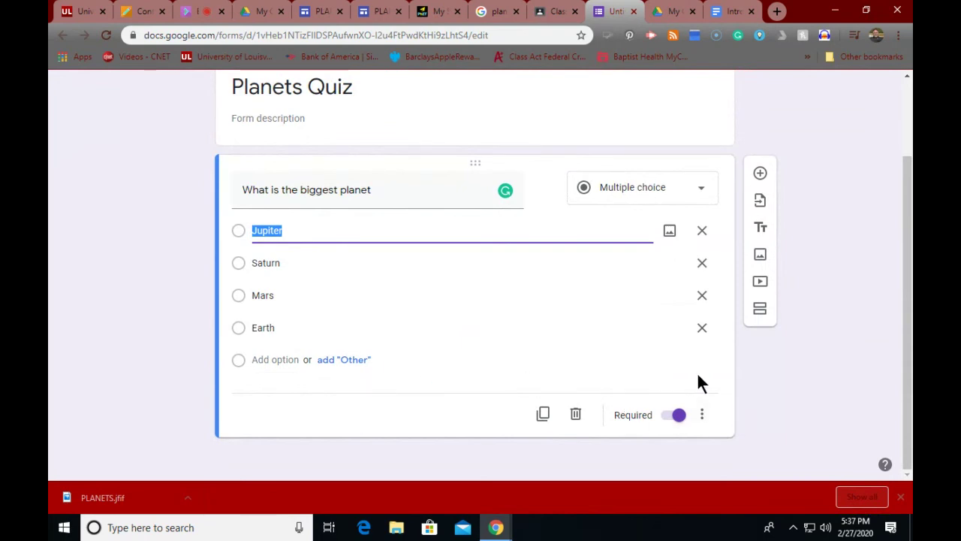
pyautogui.scroll(2, 629, 368)
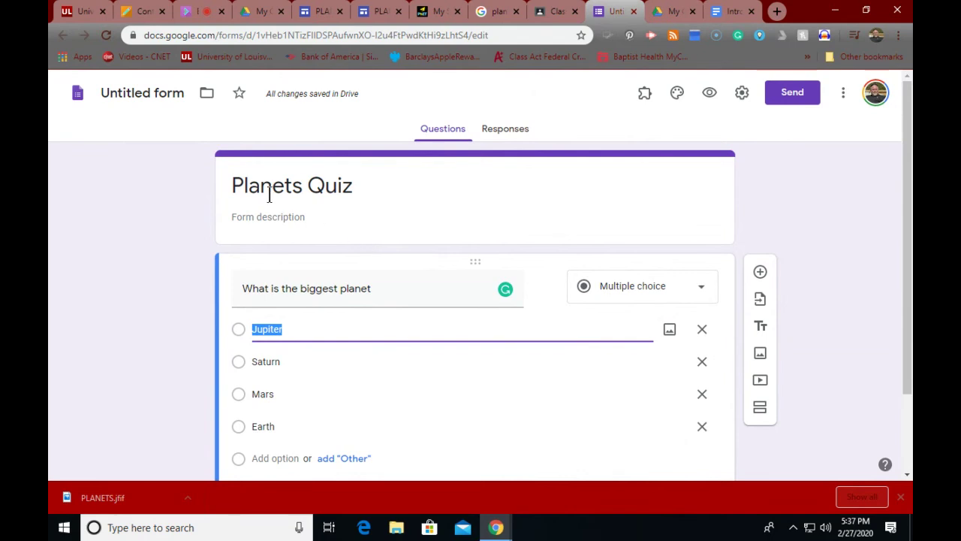
# Step: Write a form description telling students to take the quiz after watching the slides and website videos
pyautogui.click(274, 217)
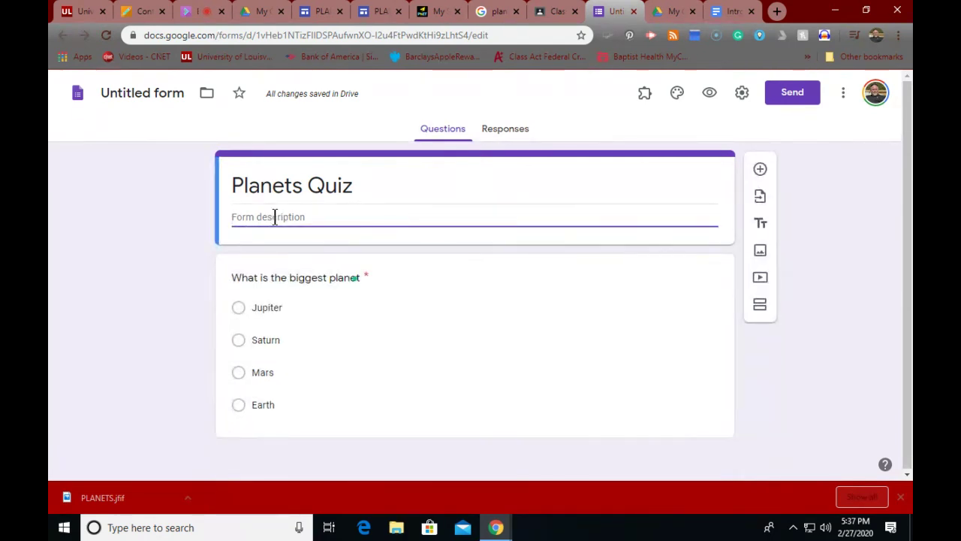
pyautogui.write('After you have watch')
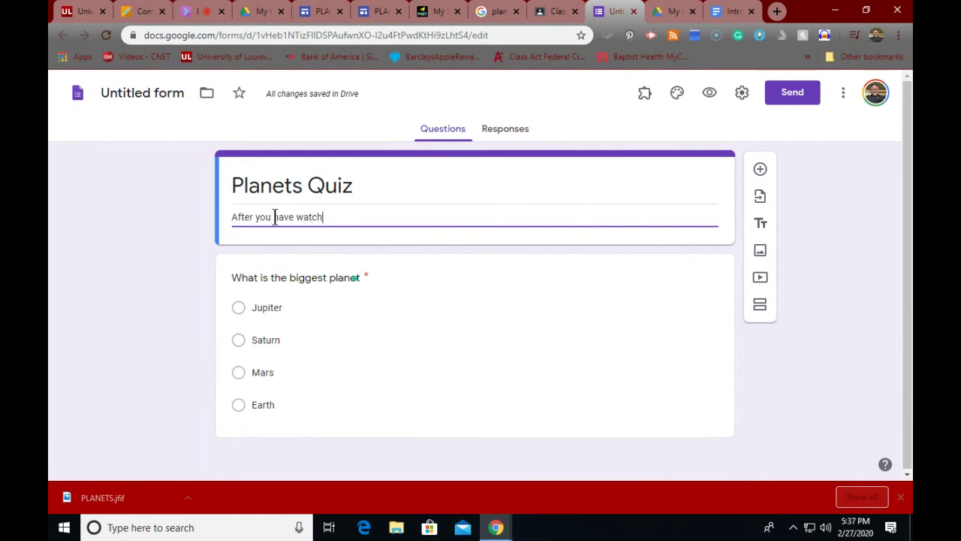
pyautogui.write('ed the slides presenta')
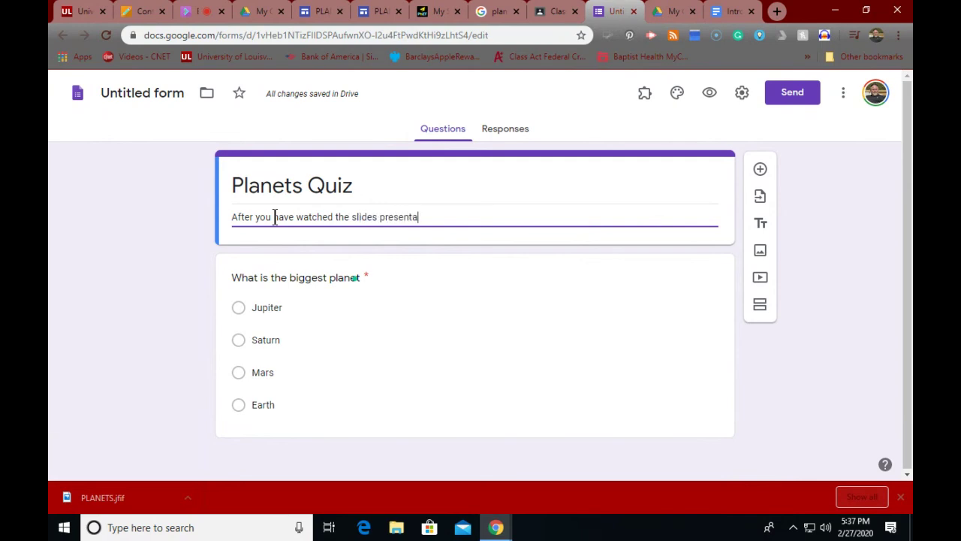
pyautogui.write('tion and video')
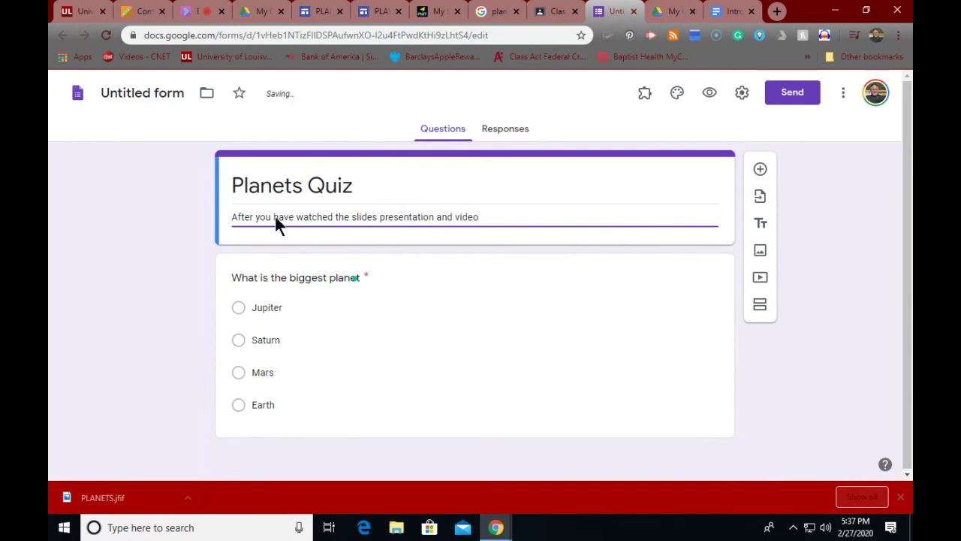
pyautogui.write('s from our webs')
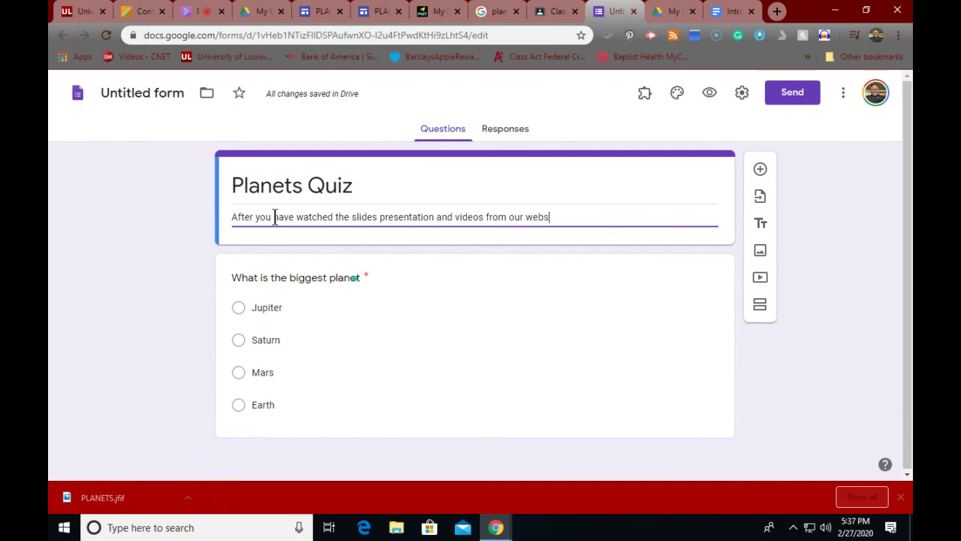
pyautogui.write('ite,')
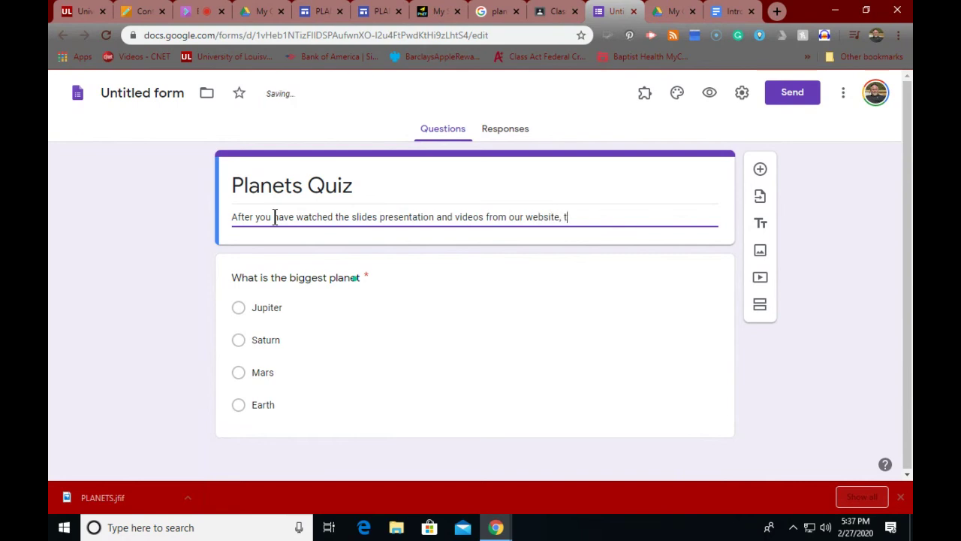
pyautogui.write(' take th')
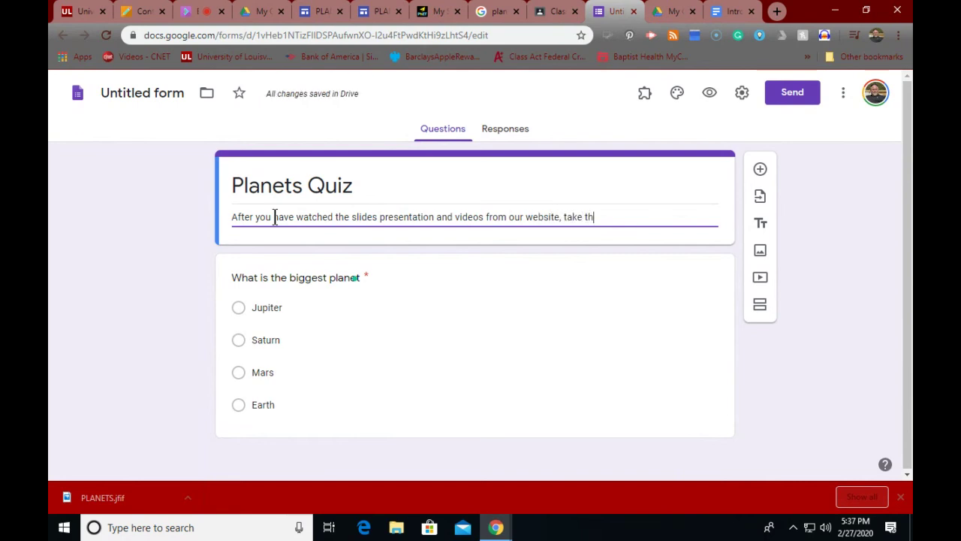
pyautogui.write('e quiz.')
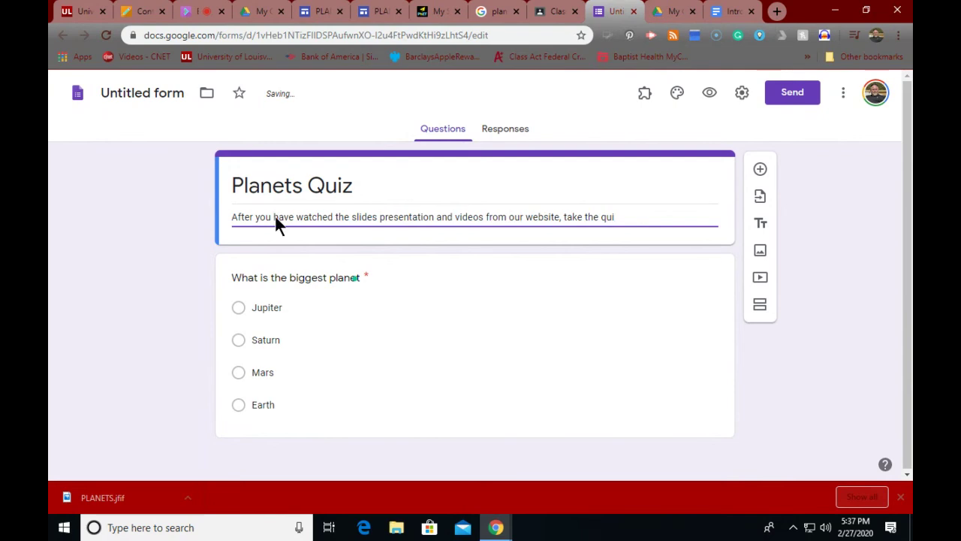
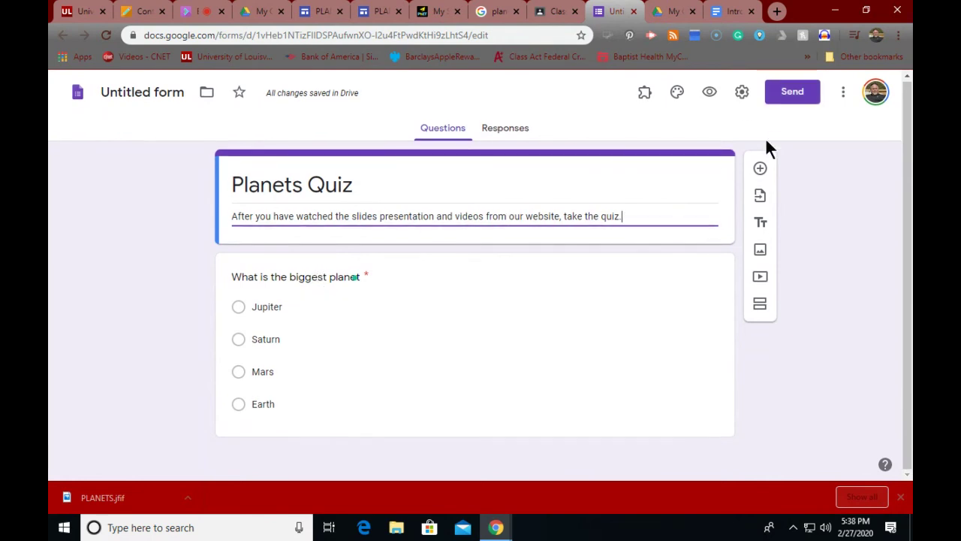
# Step: Copy the quiz's shareable link from Send, then retitle the untitled form 'Planets Quiz'
pyautogui.click(791, 96)
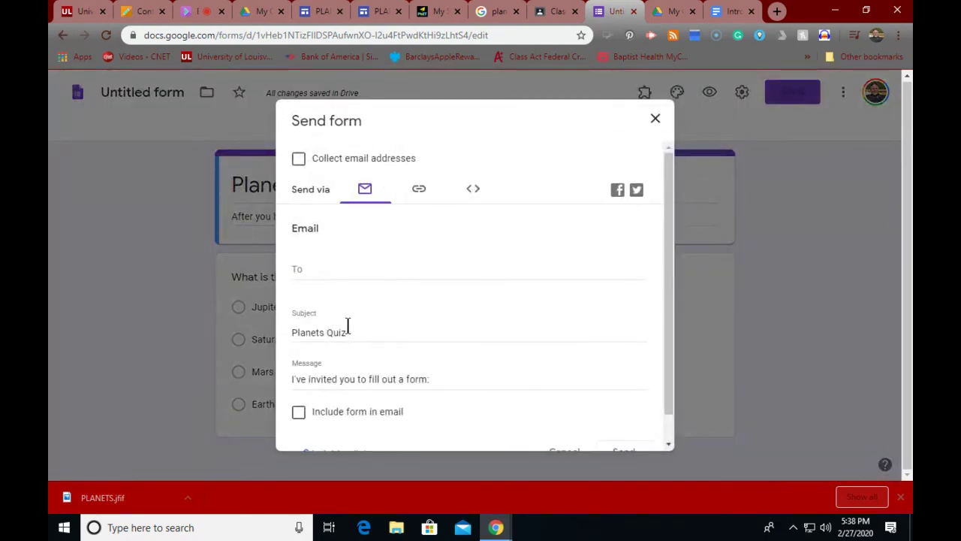
pyautogui.scroll(-1, 349, 328)
pyautogui.scroll(1, 351, 332)
pyautogui.click(419, 191)
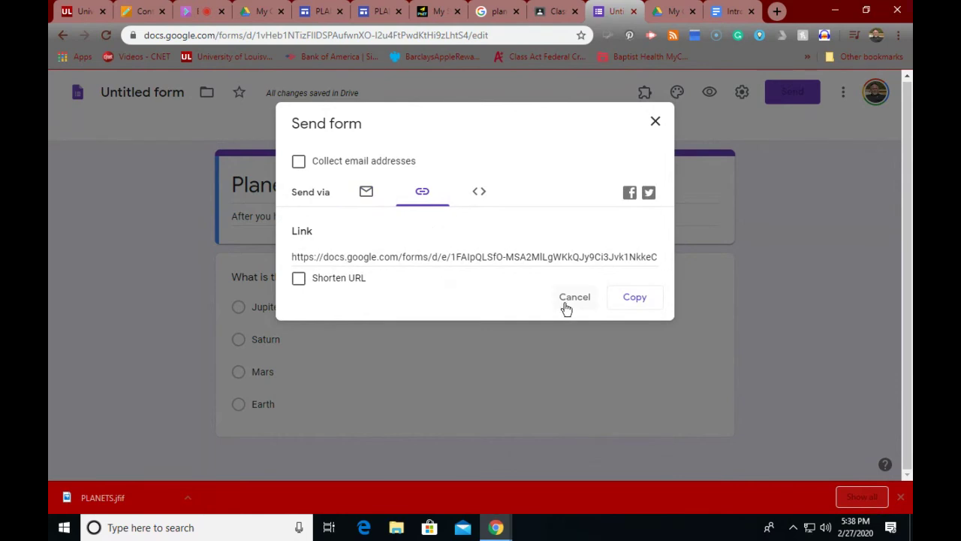
pyautogui.click(634, 299)
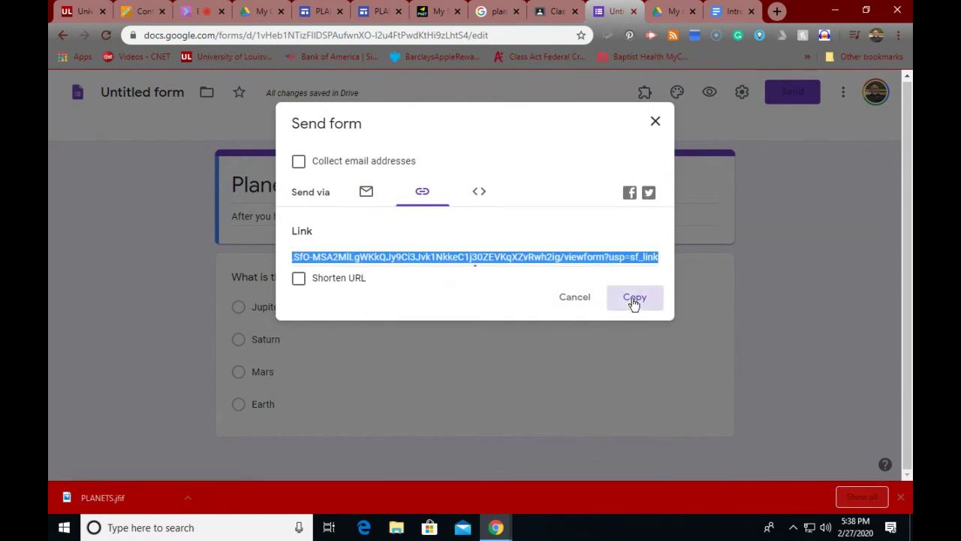
pyautogui.click(655, 121)
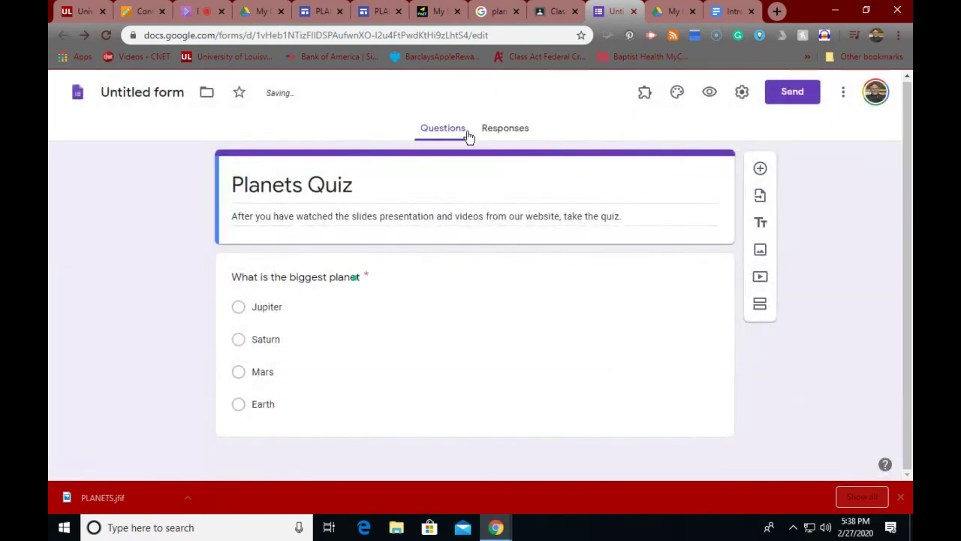
pyautogui.click(116, 92)
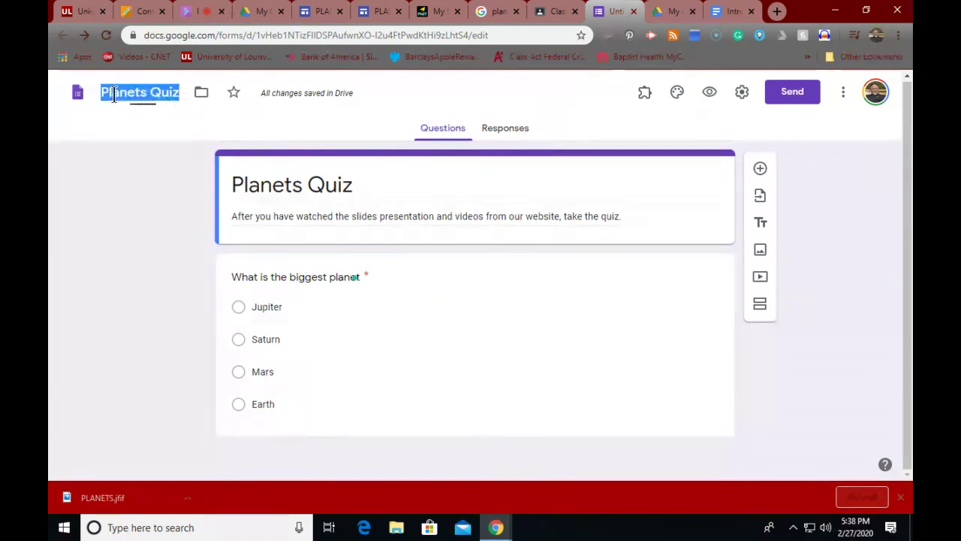
pyautogui.click(136, 145)
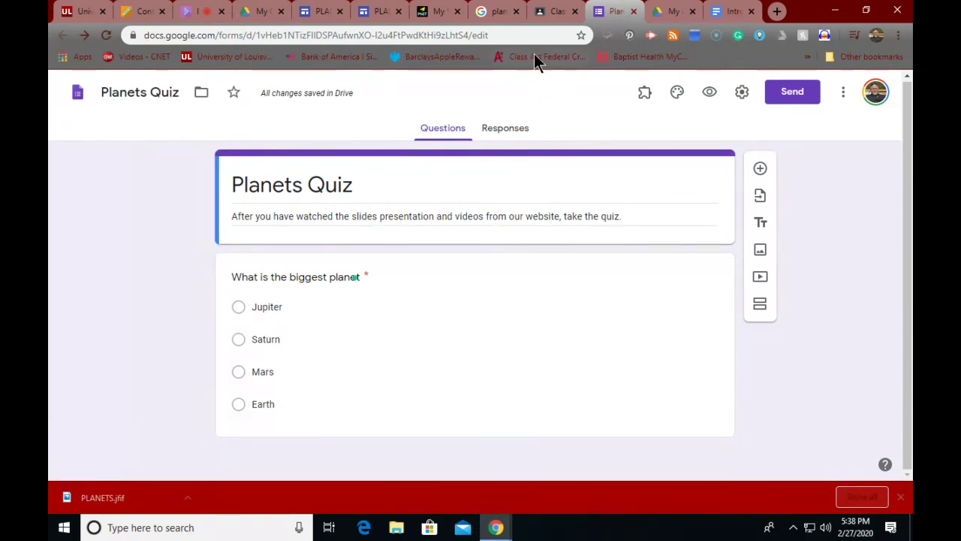
# Step: Remove the Untitled form attachment and attach the pasted Planets Quiz link instead
pyautogui.click(553, 13)
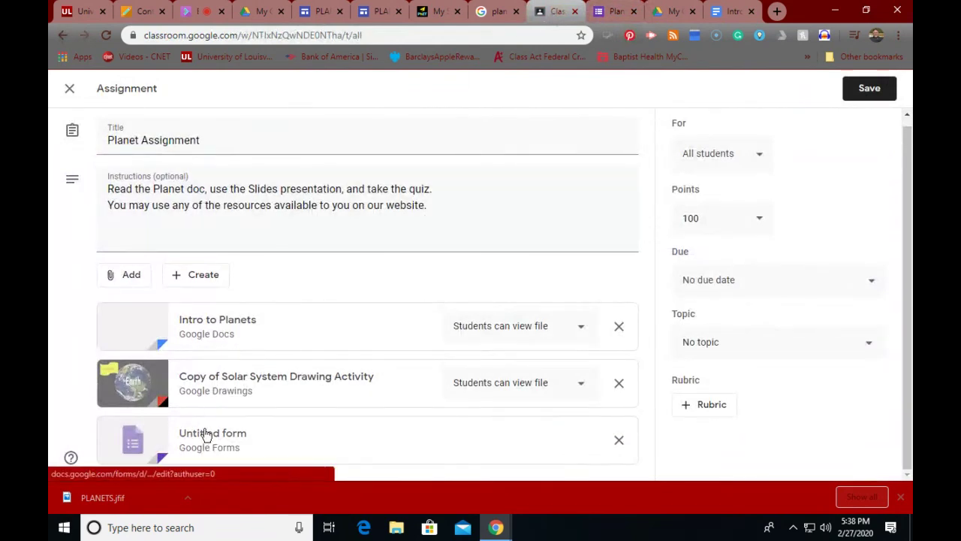
pyautogui.click(618, 441)
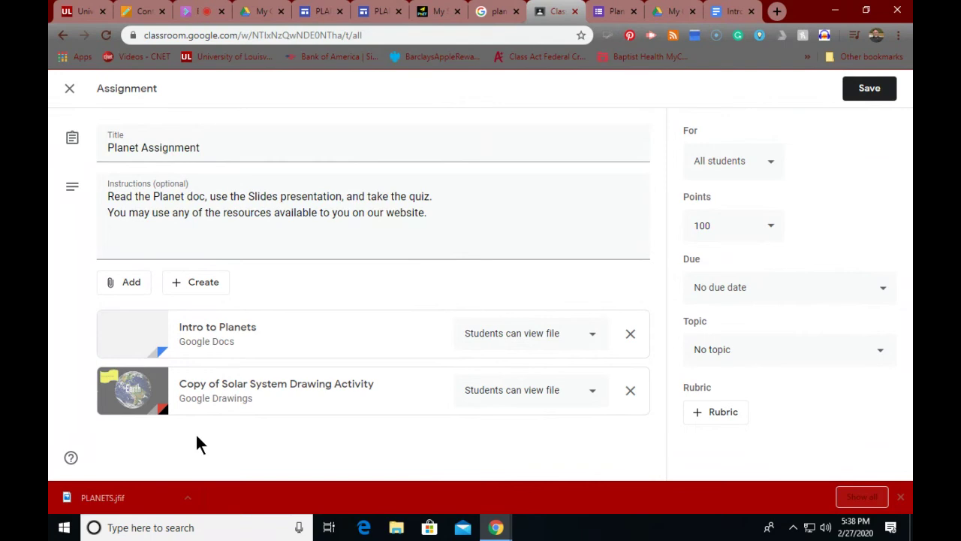
pyautogui.click(119, 284)
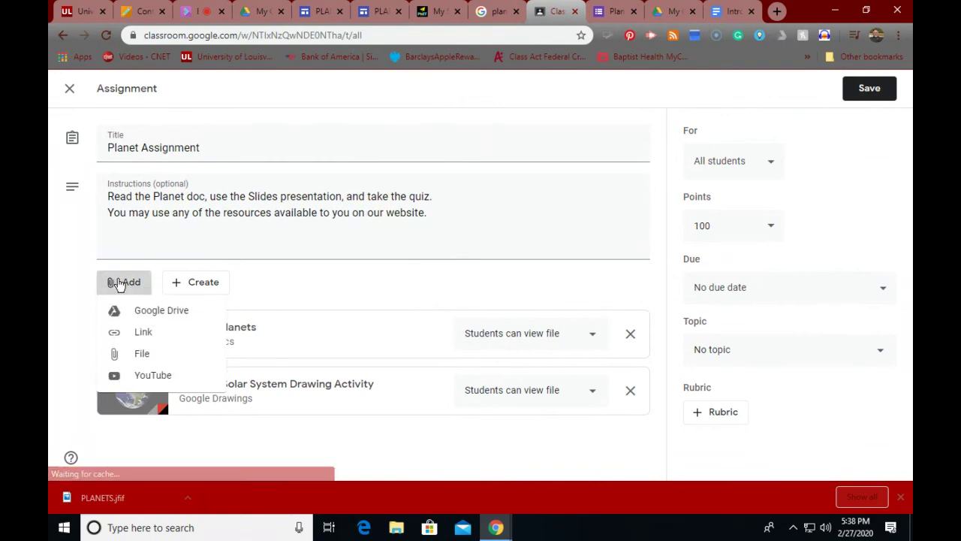
pyautogui.click(138, 333)
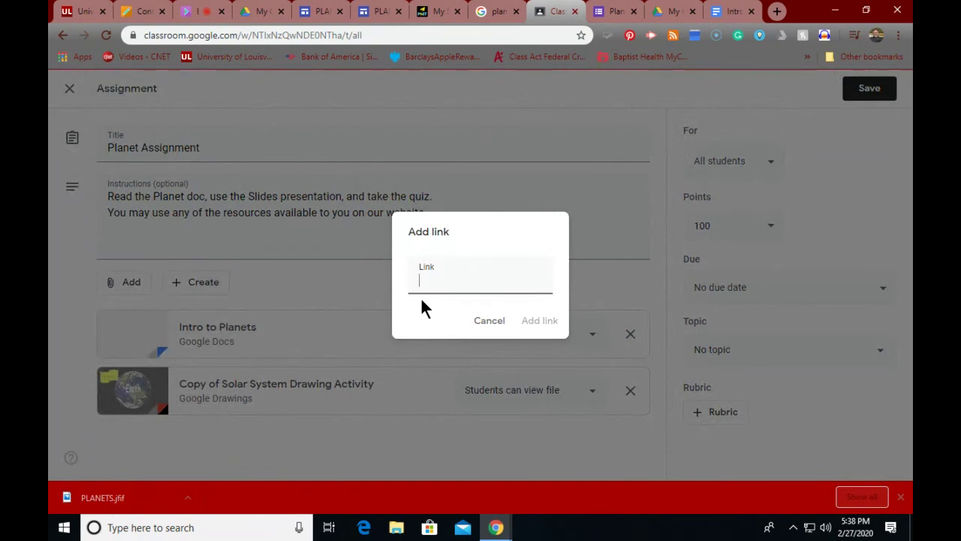
pyautogui.hotkey('ctrl', 'v')
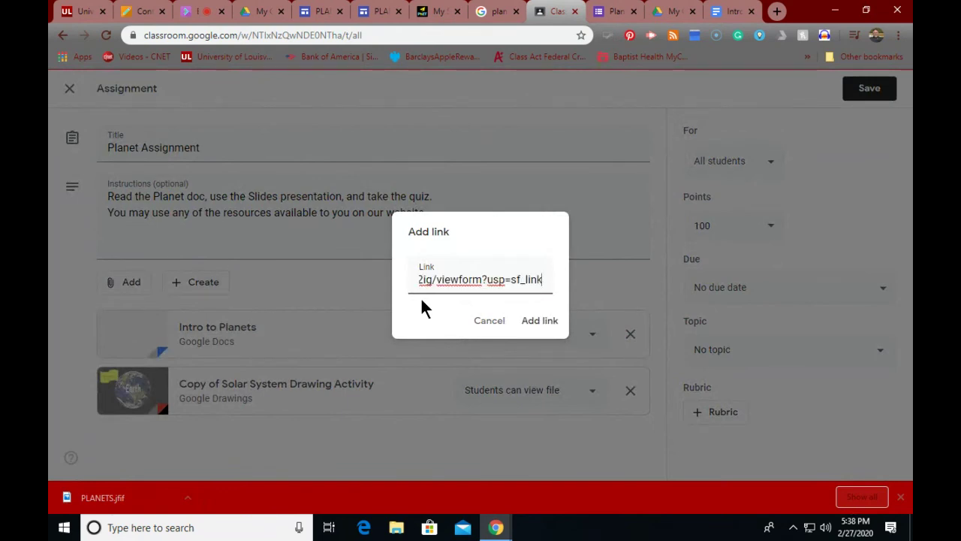
pyautogui.click(535, 322)
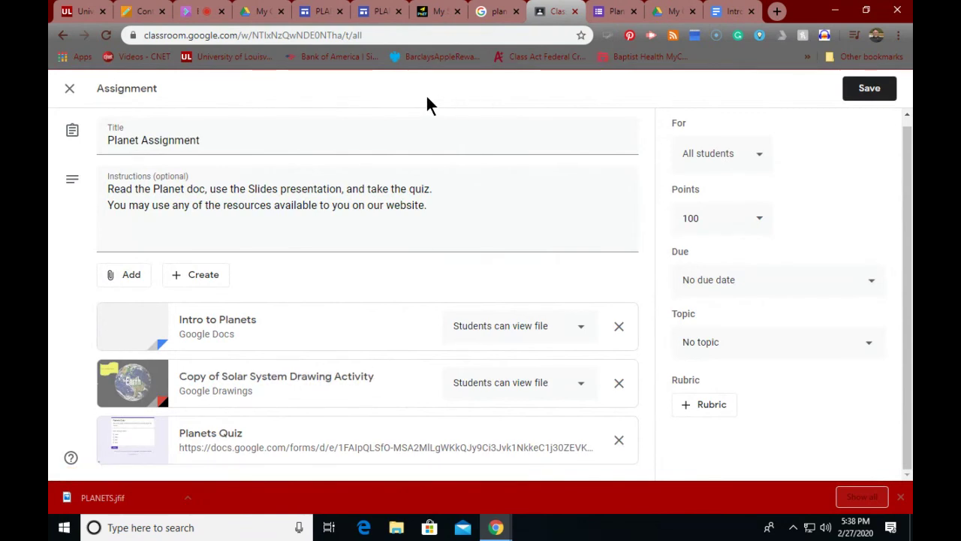
pyautogui.click(137, 12)
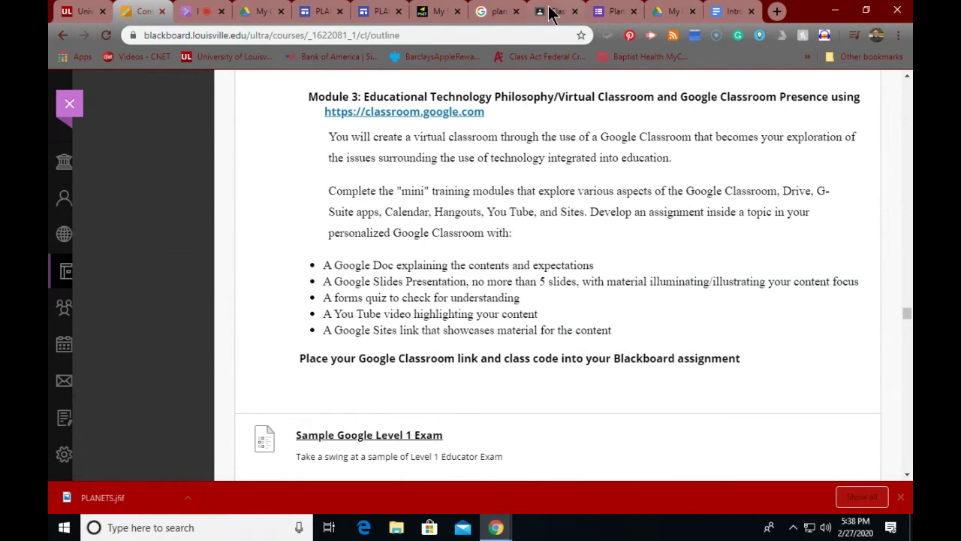
pyautogui.click(552, 12)
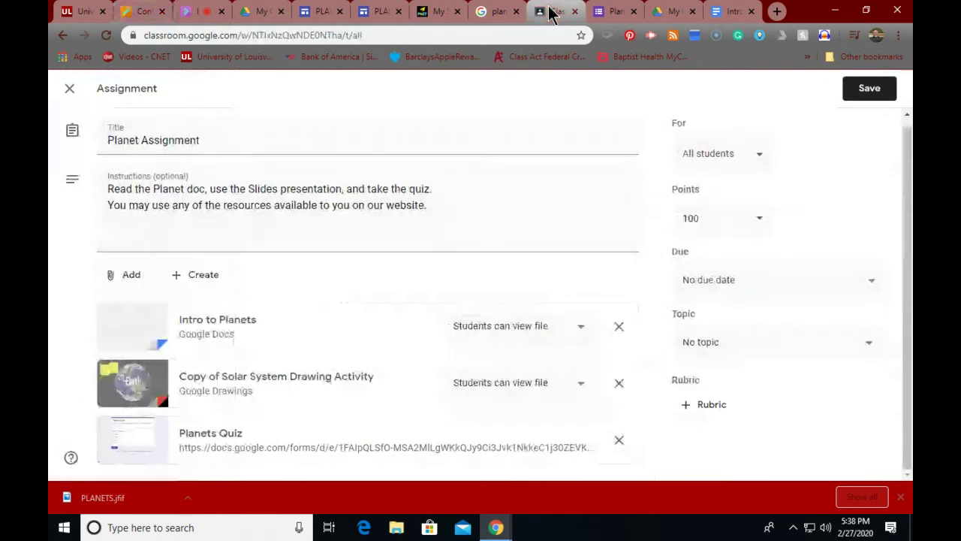
# Step: Search YouTube for Planets videos and attach 'Planet Size Comparison' to the assignment
pyautogui.click(134, 278)
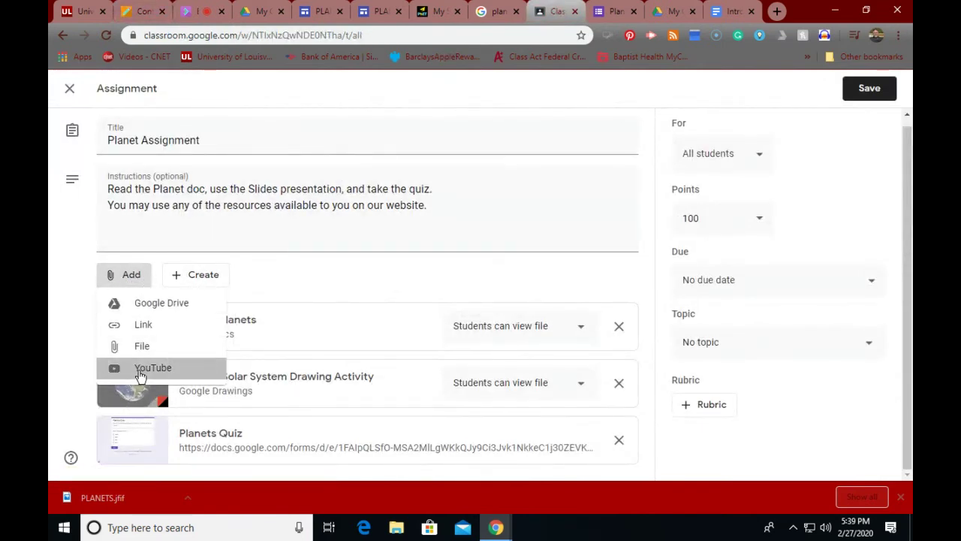
pyautogui.click(149, 368)
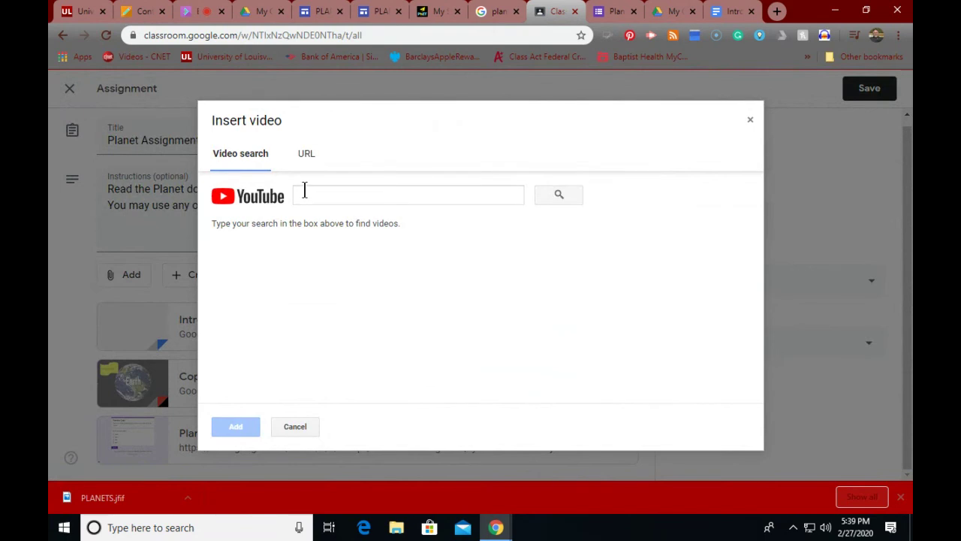
pyautogui.click(305, 191)
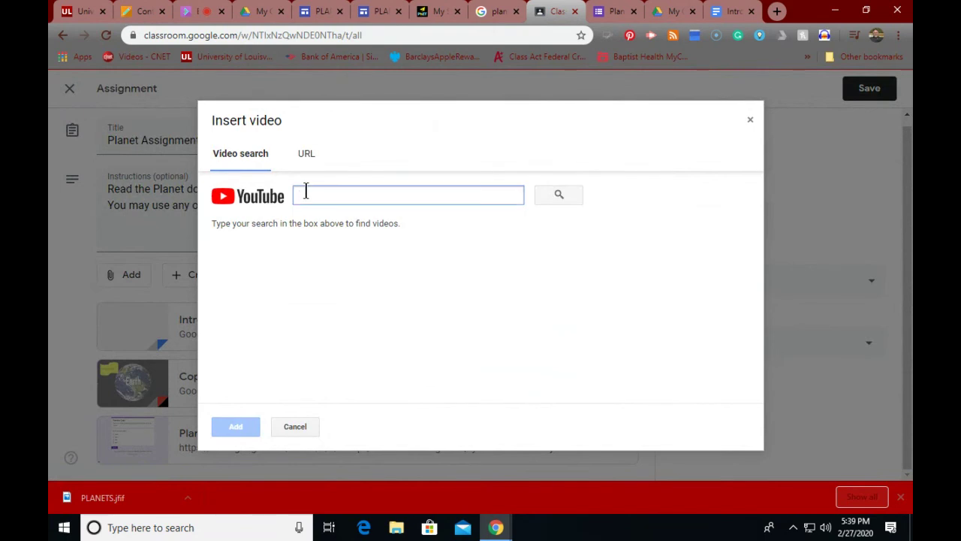
pyautogui.write('Planets')
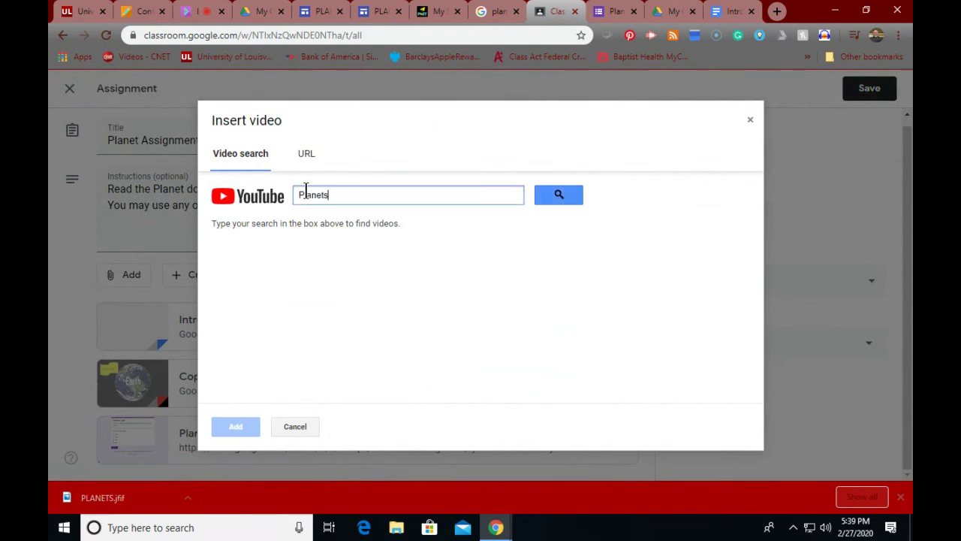
pyautogui.press('Return')
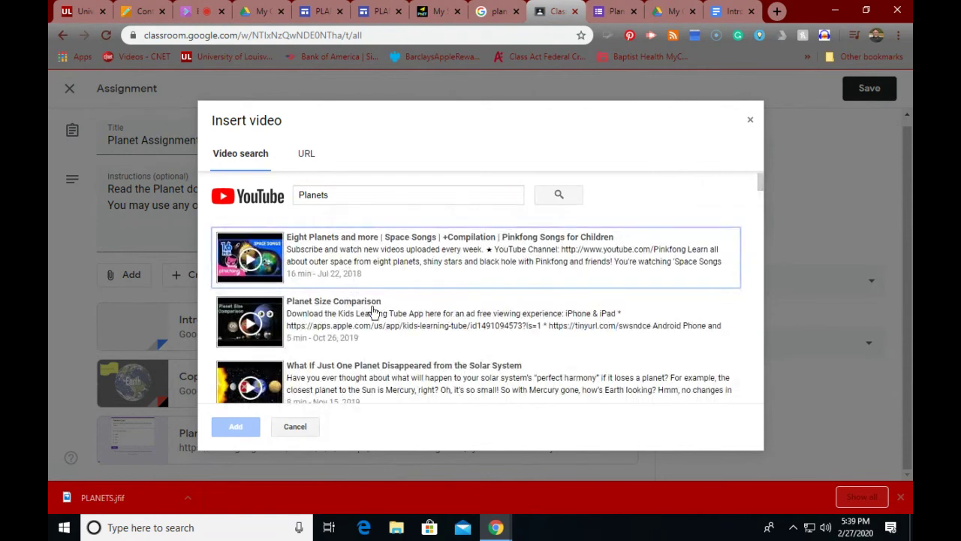
pyautogui.click(359, 195)
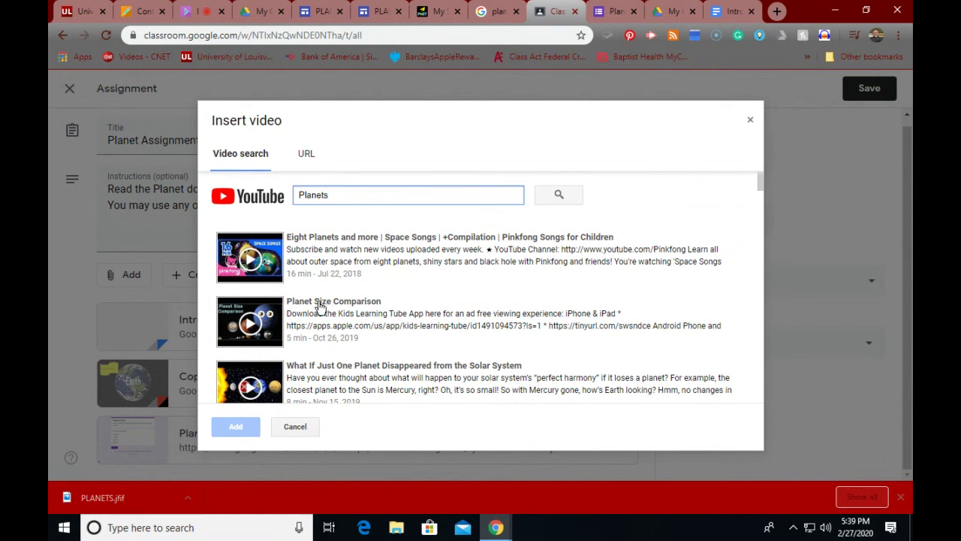
pyautogui.click(248, 323)
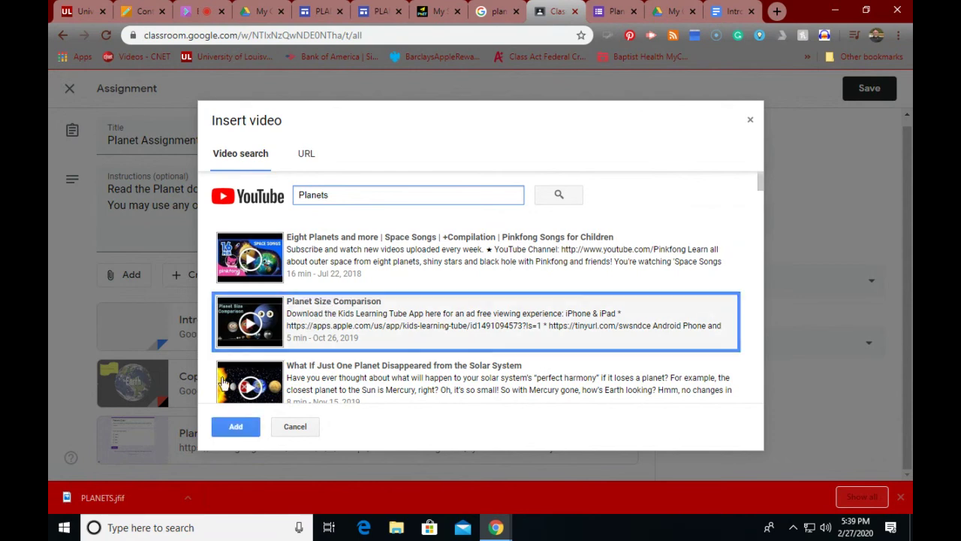
pyautogui.click(236, 426)
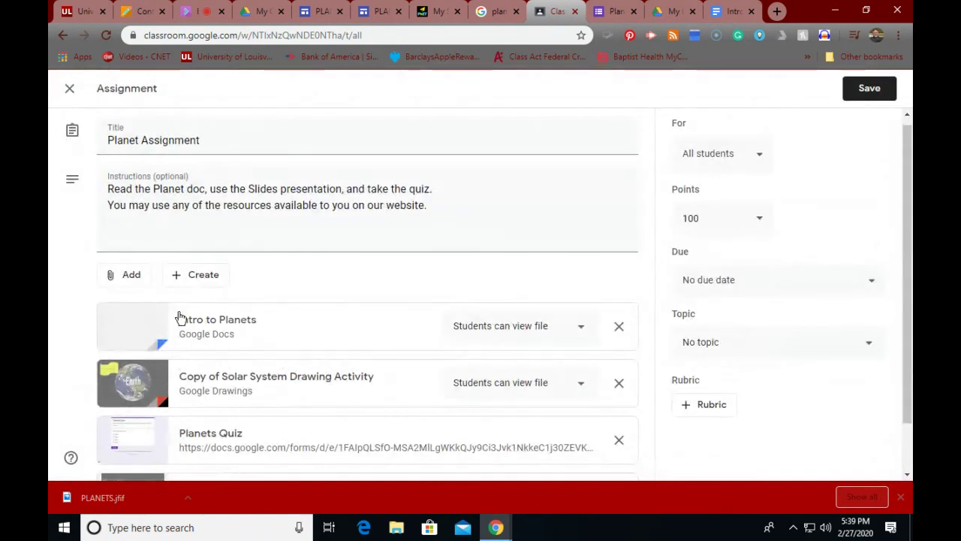
pyautogui.scroll(-1, 180, 317)
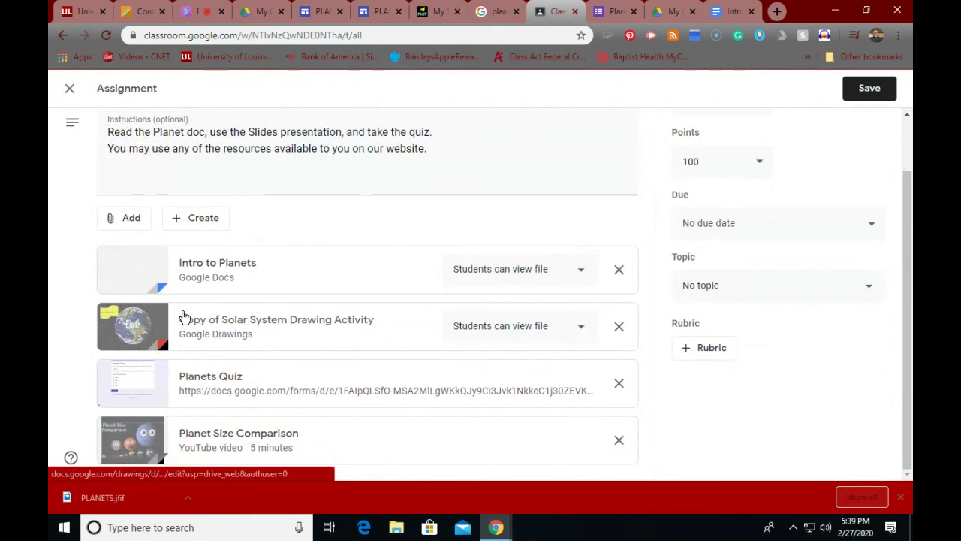
pyautogui.scroll(1, 184, 317)
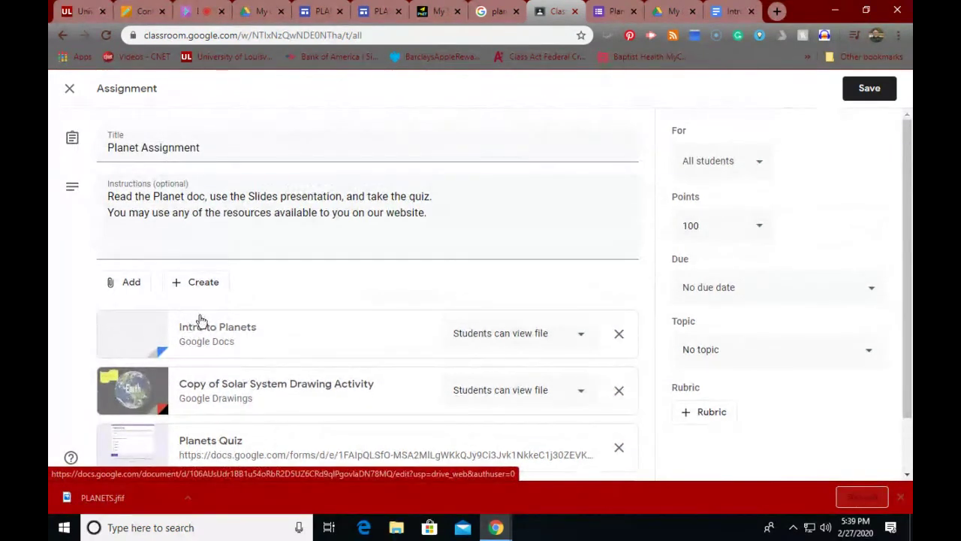
# Step: Look through the Planets Quiz, class Drive folder and Intro to Planets doc, ending on the quiz
pyautogui.click(610, 14)
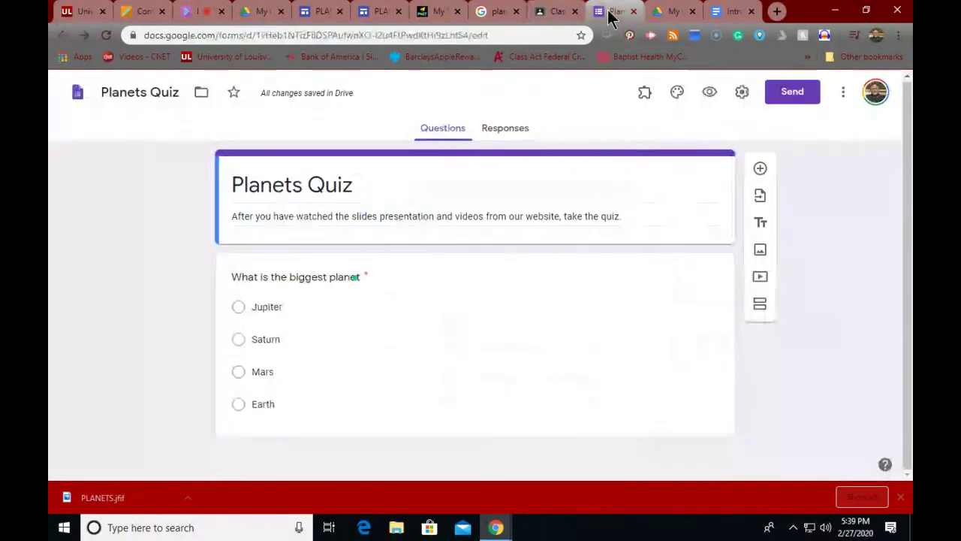
pyautogui.click(685, 14)
pyautogui.click(714, 12)
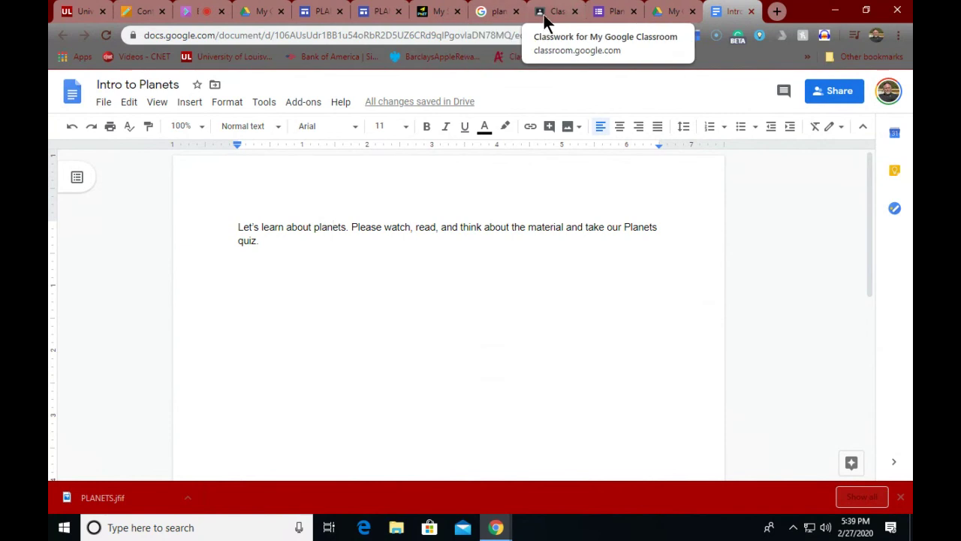
pyautogui.click(607, 11)
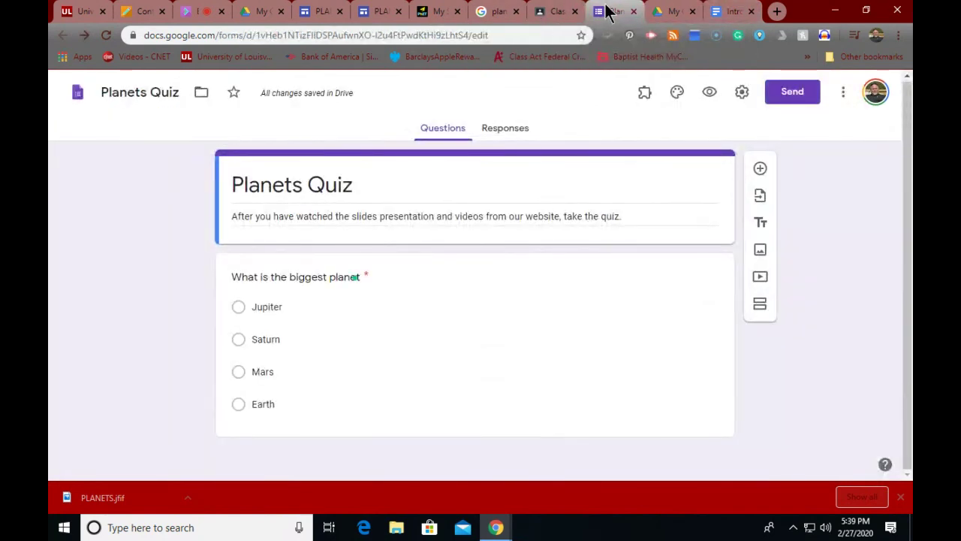
# Step: Copy the PLANETS site's published link from the Sites editor and return to Classroom
pyautogui.click(304, 13)
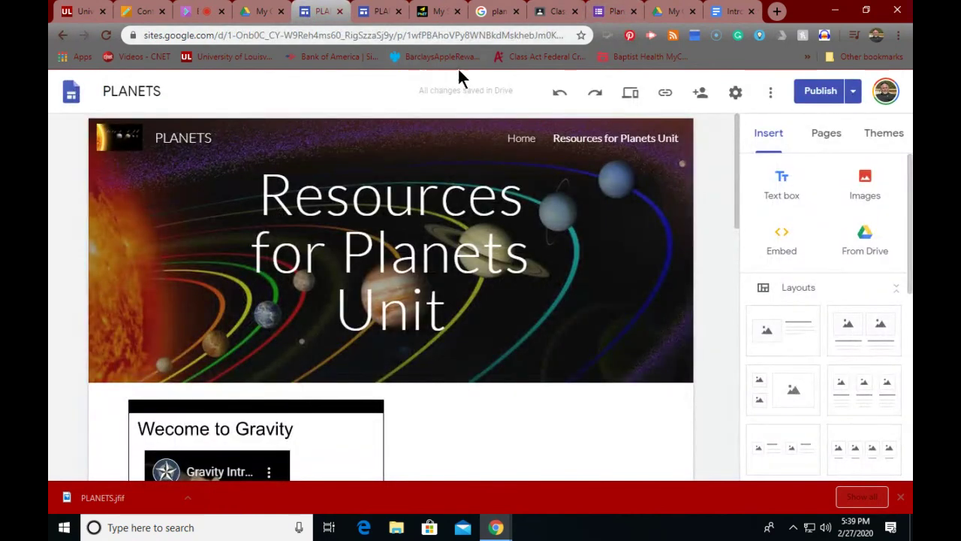
pyautogui.click(664, 93)
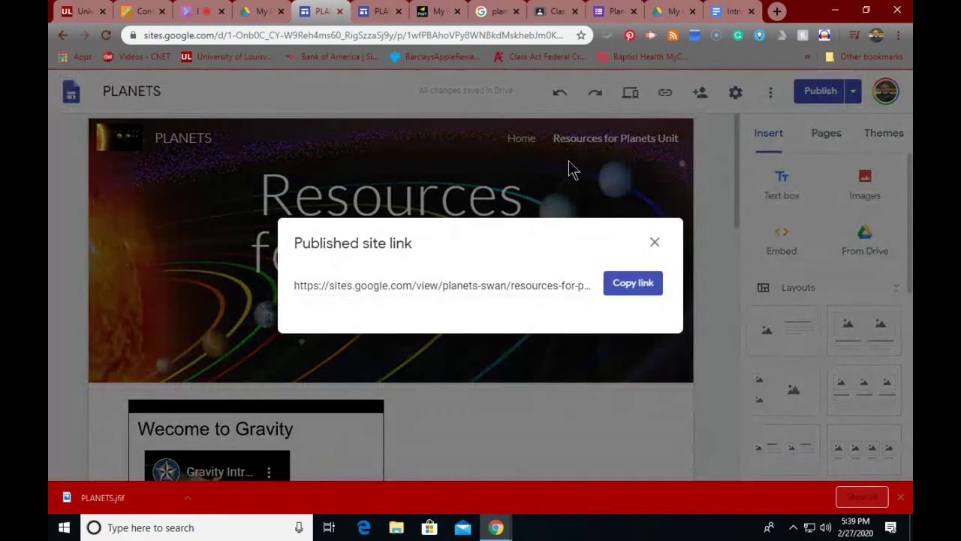
pyautogui.click(636, 289)
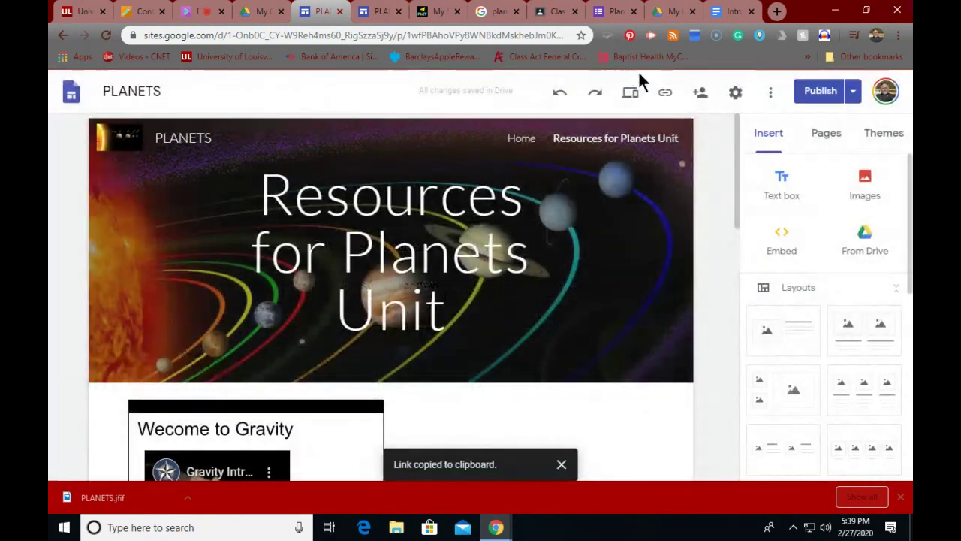
pyautogui.click(549, 20)
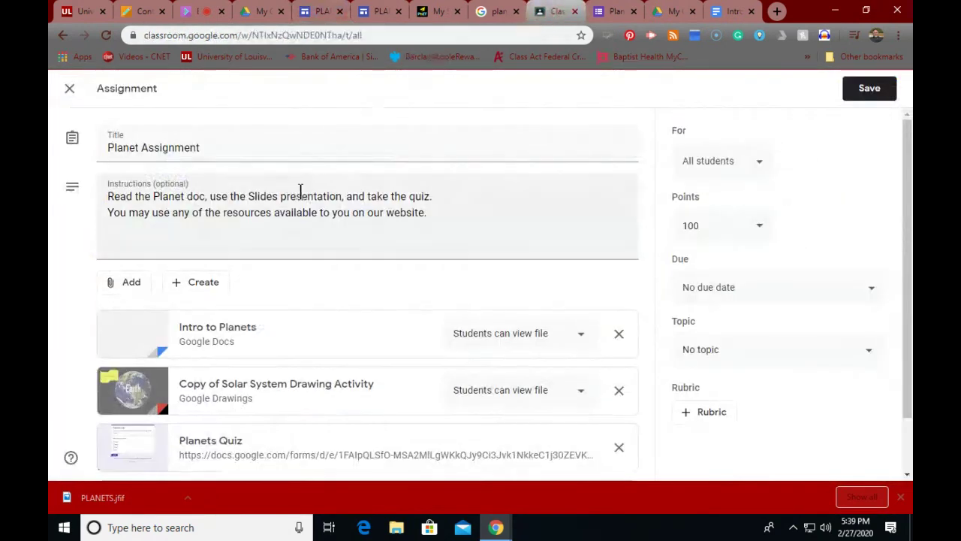
# Step: Attach the pasted 'PLANETS - Resources for Planets Unit' site URL as a link attachment
pyautogui.scroll(-2, 300, 188)
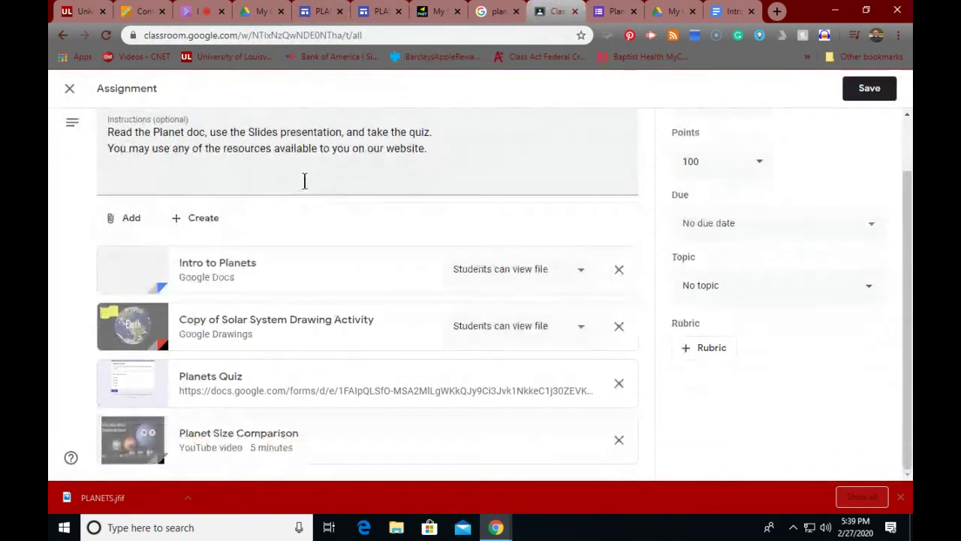
pyautogui.click(129, 220)
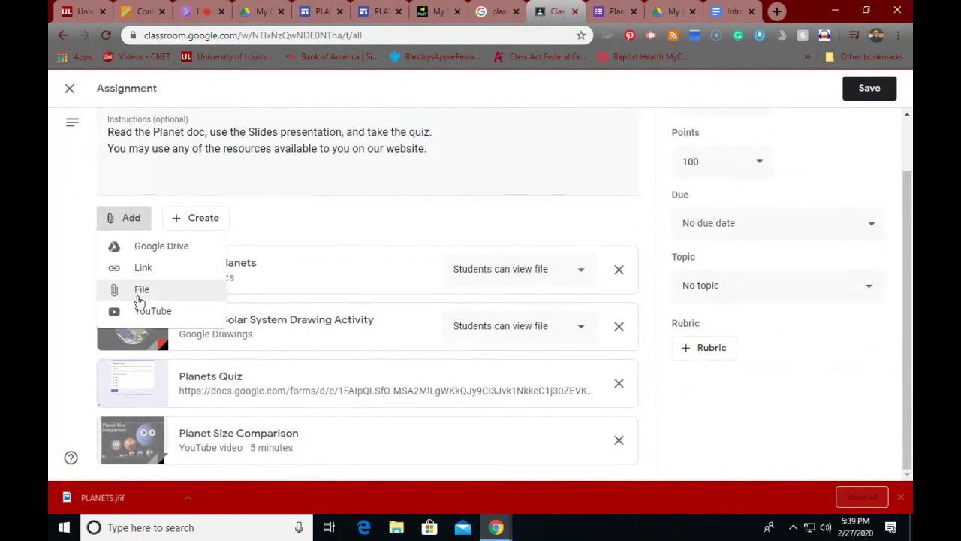
pyautogui.click(139, 270)
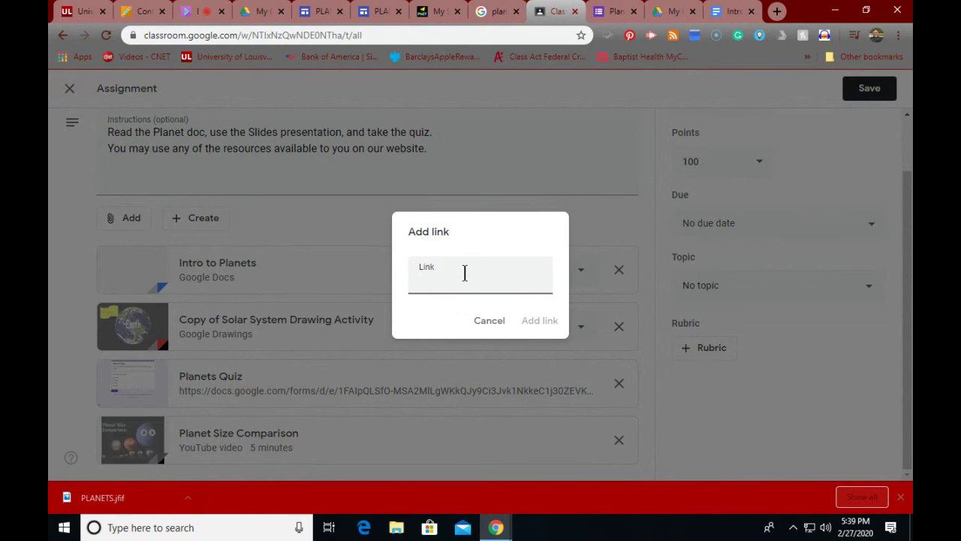
pyautogui.hotkey('ctrl', 'v')
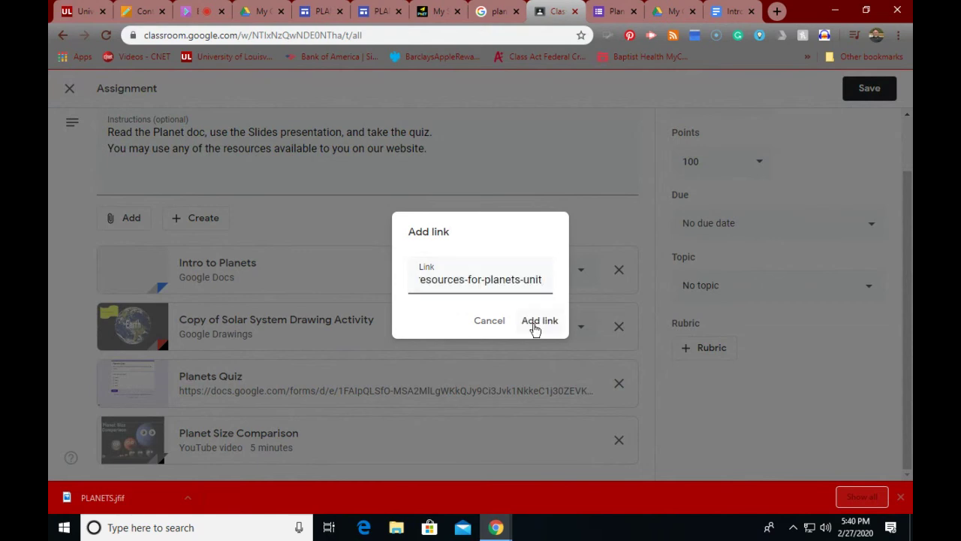
pyautogui.click(534, 326)
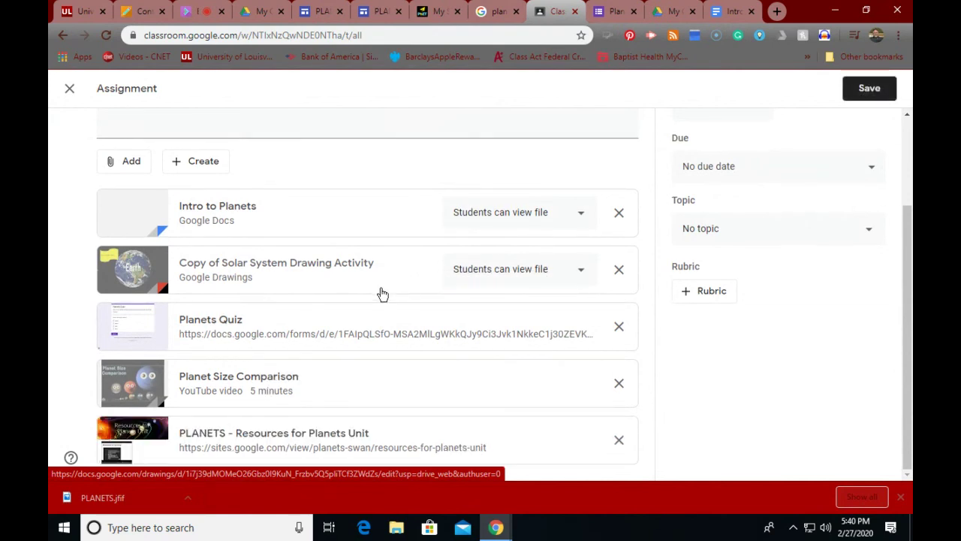
# Step: Save the Planet Assignment and review its instructions and attachments from the Stream post
pyautogui.click(866, 95)
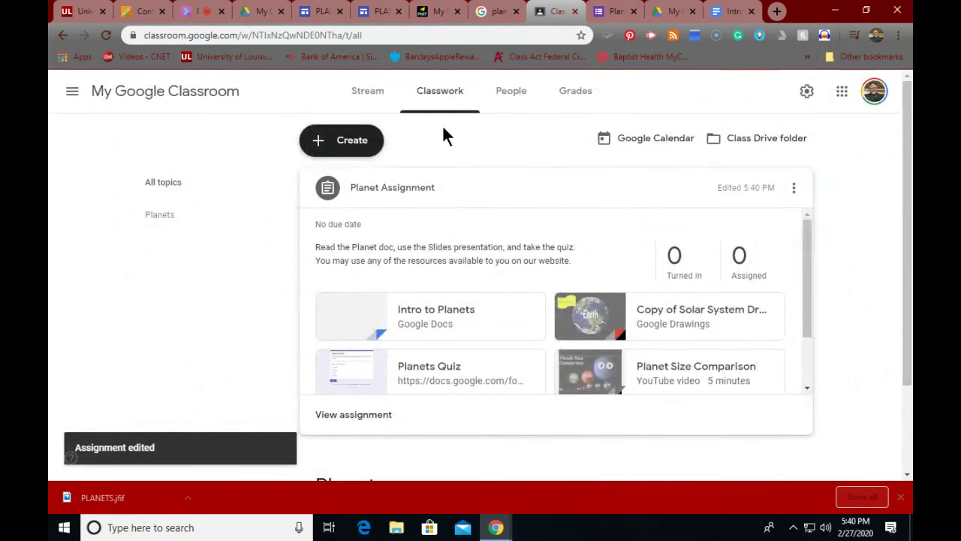
pyautogui.click(366, 96)
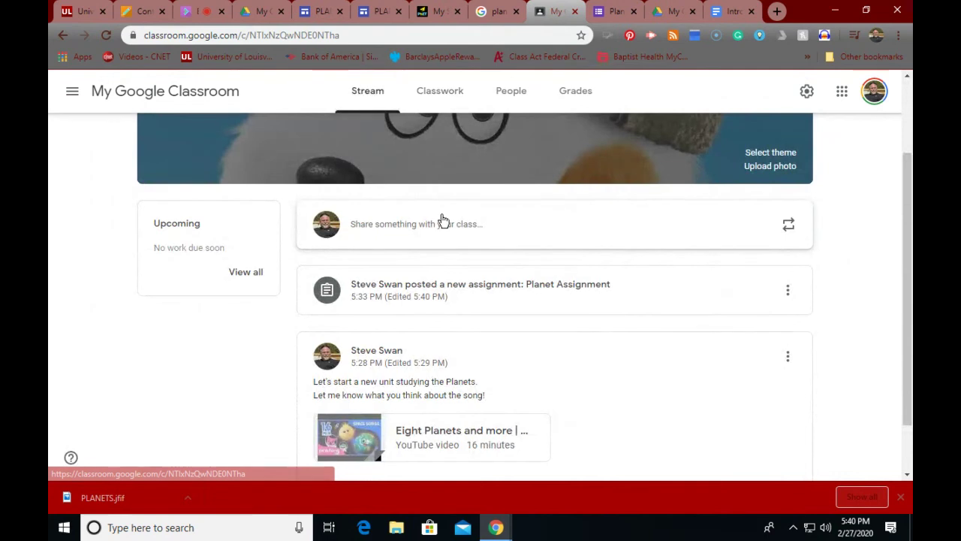
pyautogui.scroll(-2, 440, 217)
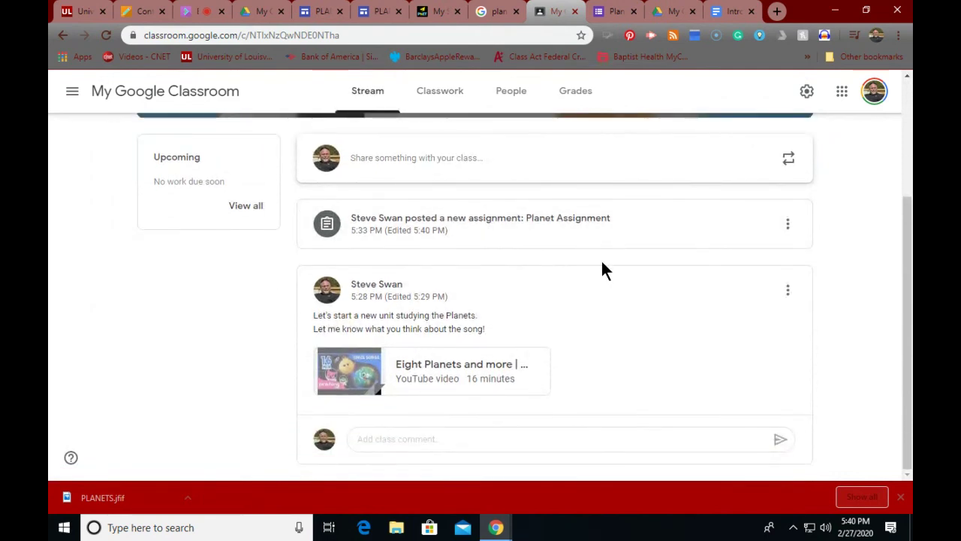
pyautogui.click(440, 218)
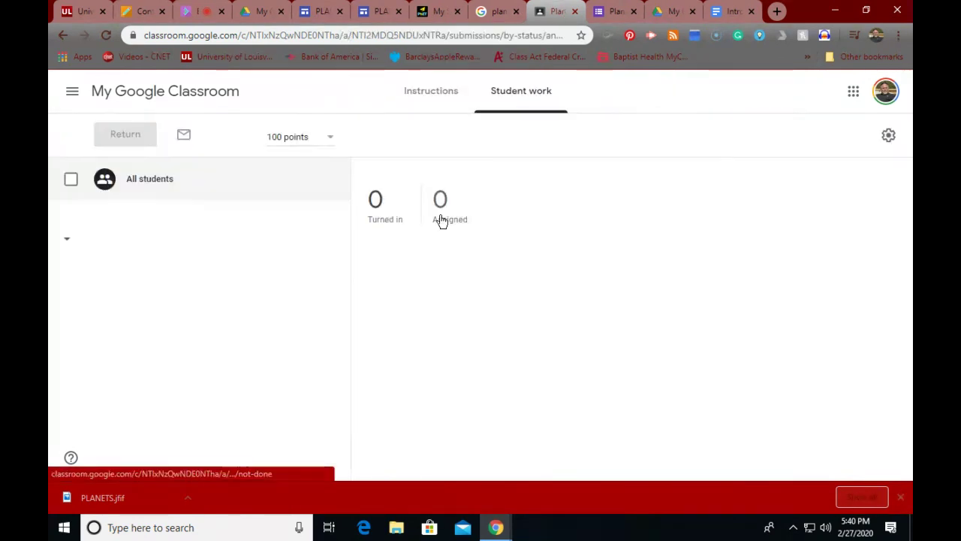
pyautogui.click(413, 98)
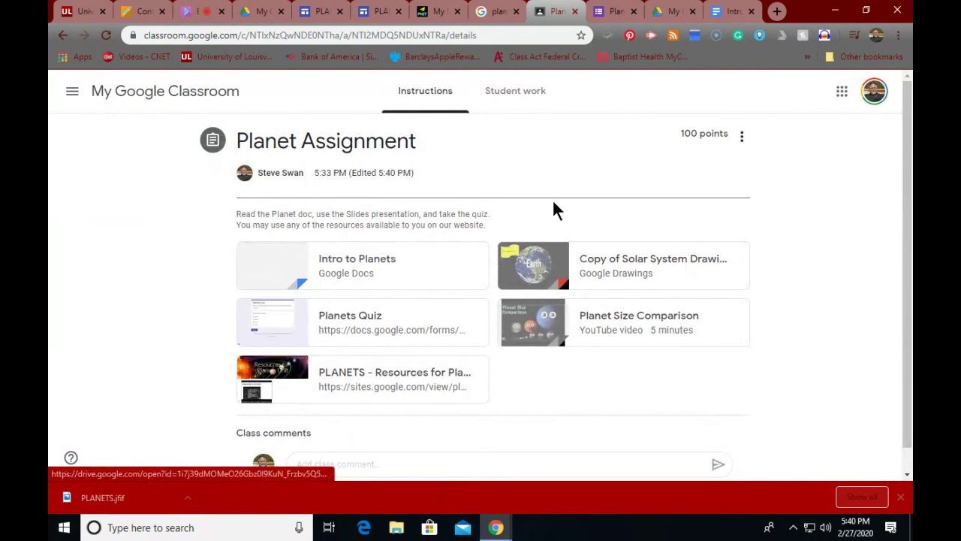
pyautogui.scroll(-1, 383, 244)
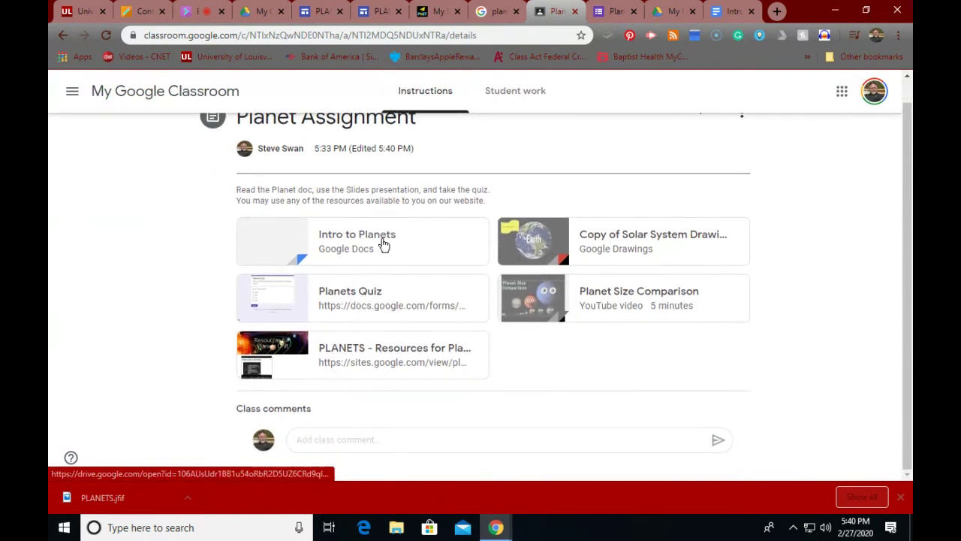
pyautogui.scroll(1, 383, 244)
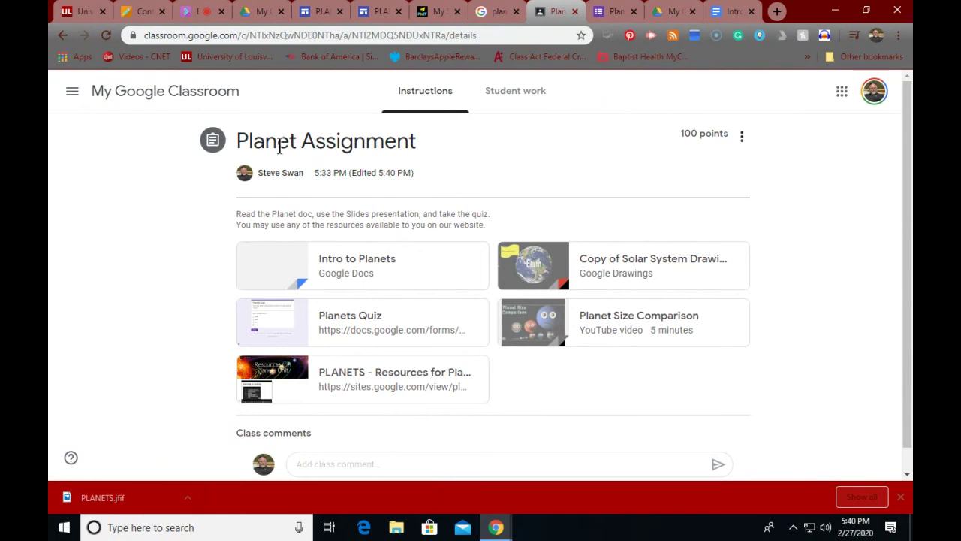
# Step: Go back to the class Stream, briefly reopen the Planet Assignment post, and return
pyautogui.click(62, 36)
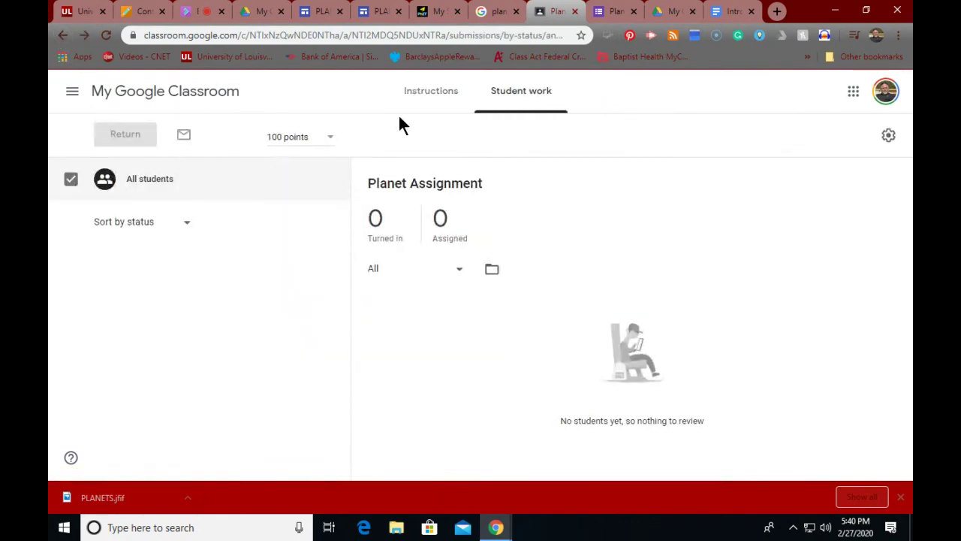
pyautogui.click(63, 35)
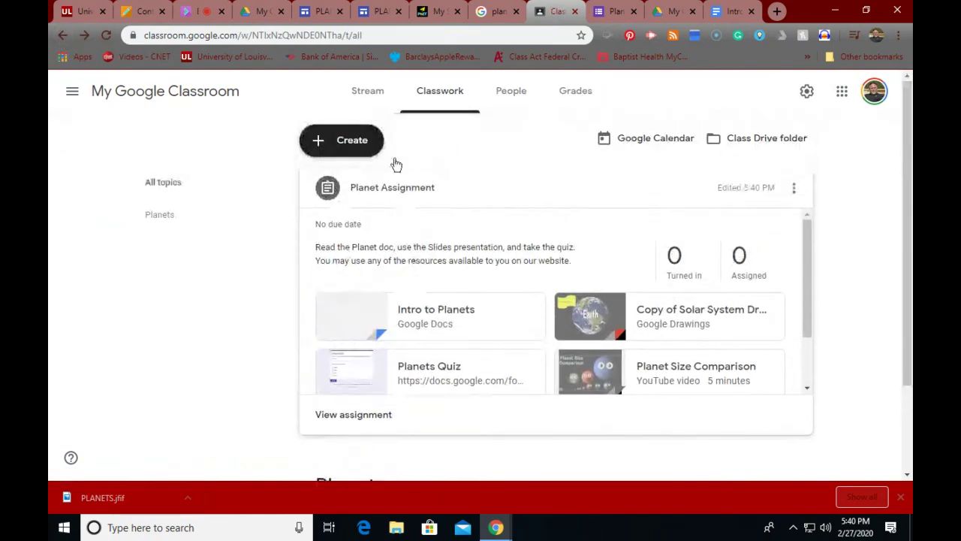
pyautogui.click(366, 96)
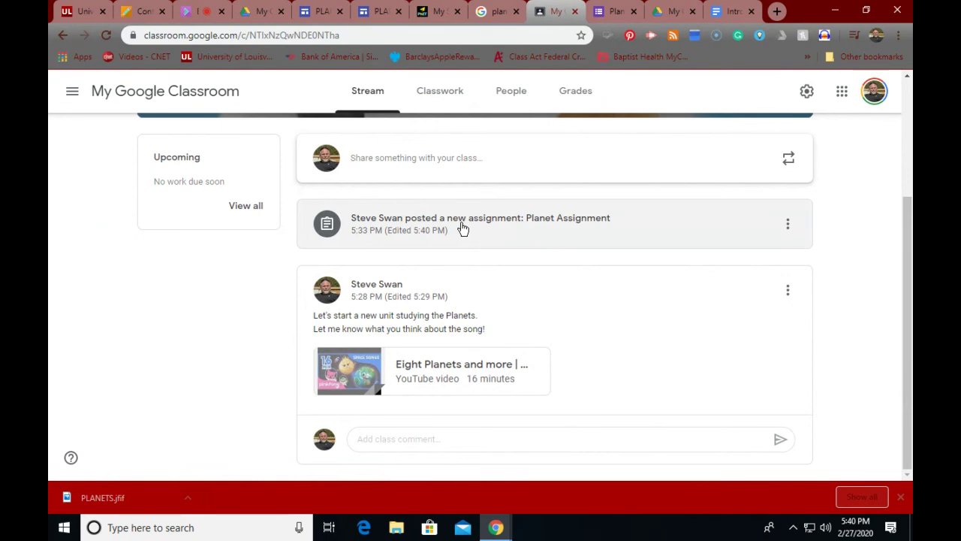
pyautogui.moveTo(462, 229); pyautogui.dragTo(455, 268)
pyautogui.click(336, 217)
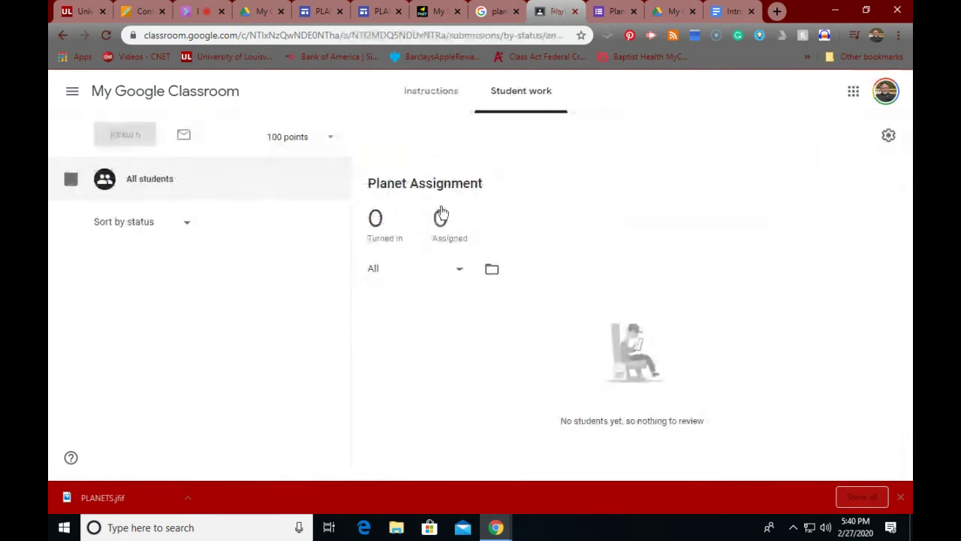
pyautogui.click(62, 35)
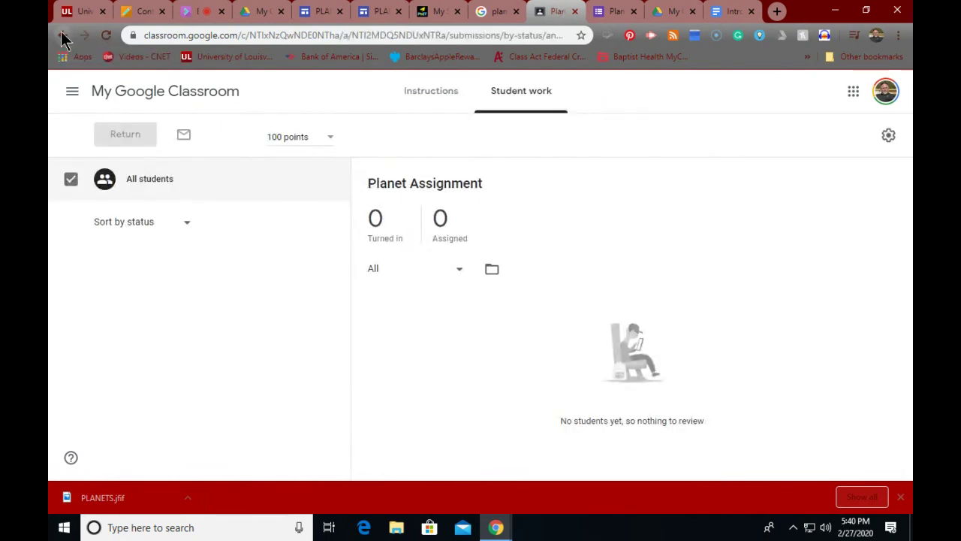
pyautogui.scroll(-3, 333, 290)
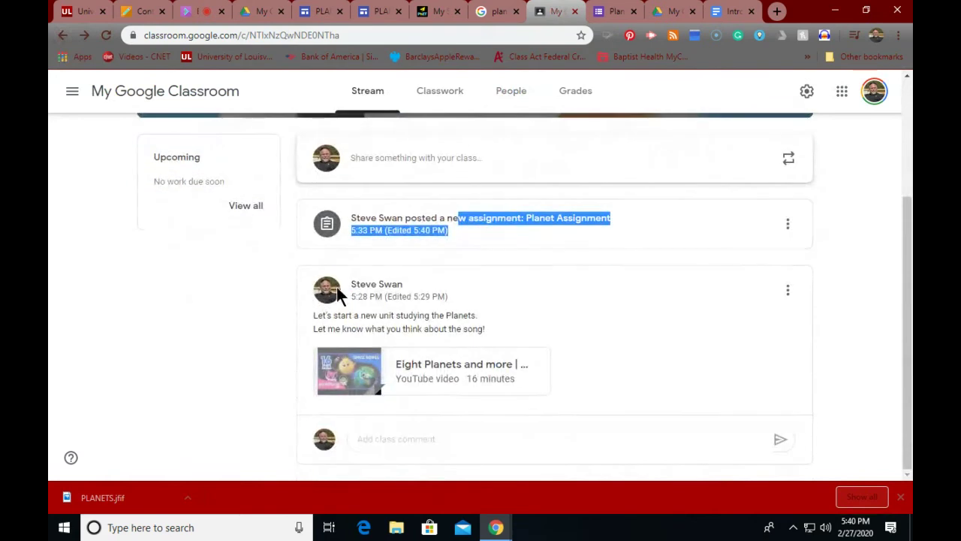
# Step: Use the Planets unit post's menu to move it, with its Eight Planets video, to the top
pyautogui.click(529, 328)
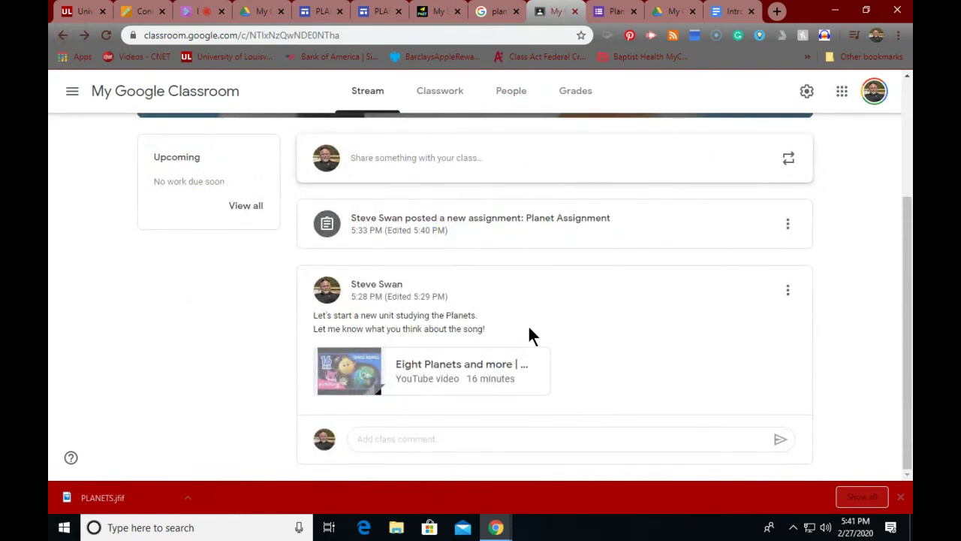
pyautogui.click(788, 293)
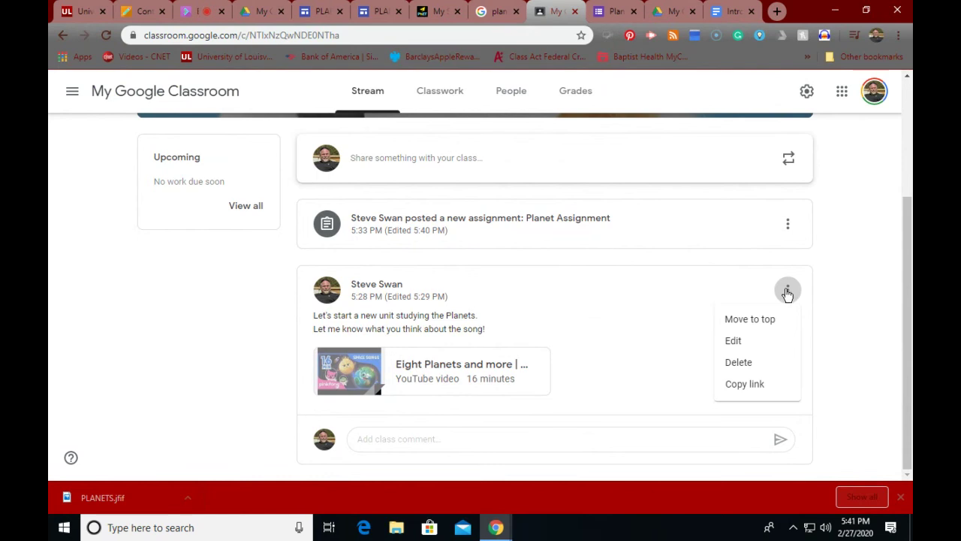
pyautogui.click(641, 294)
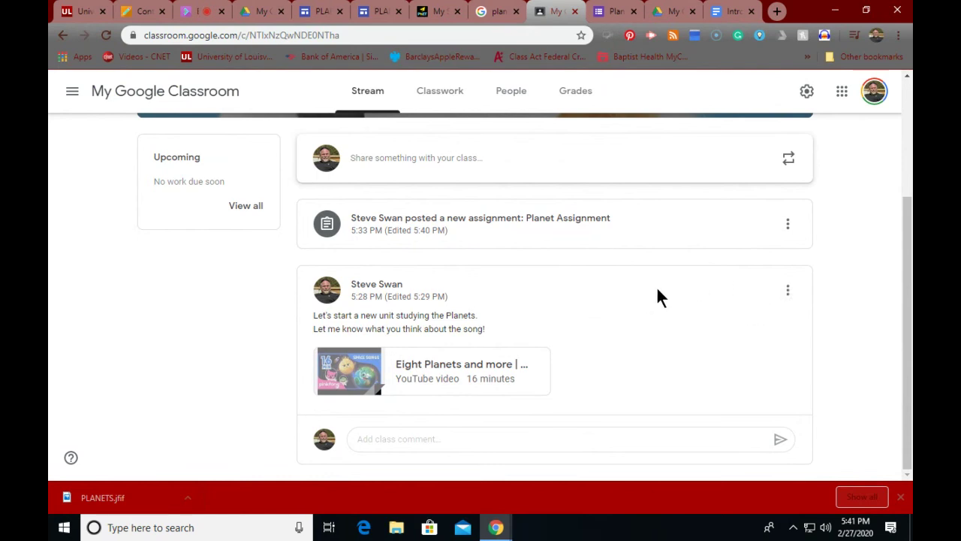
pyautogui.click(789, 292)
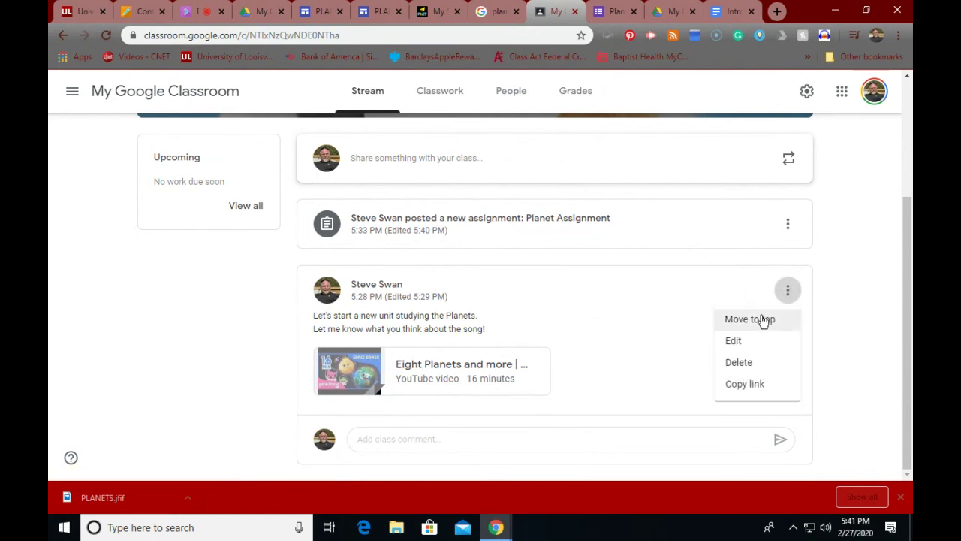
pyautogui.click(762, 319)
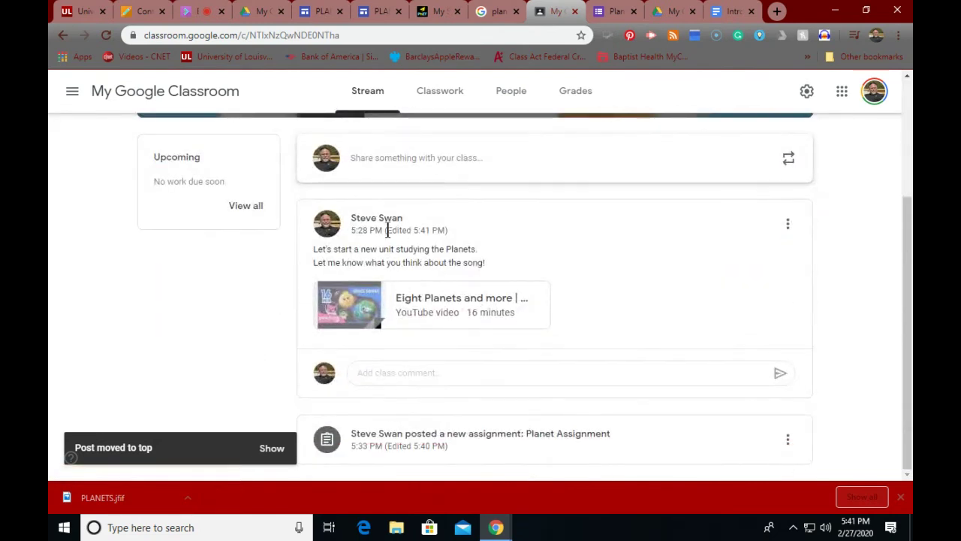
pyautogui.moveTo(301, 272); pyautogui.dragTo(299, 293)
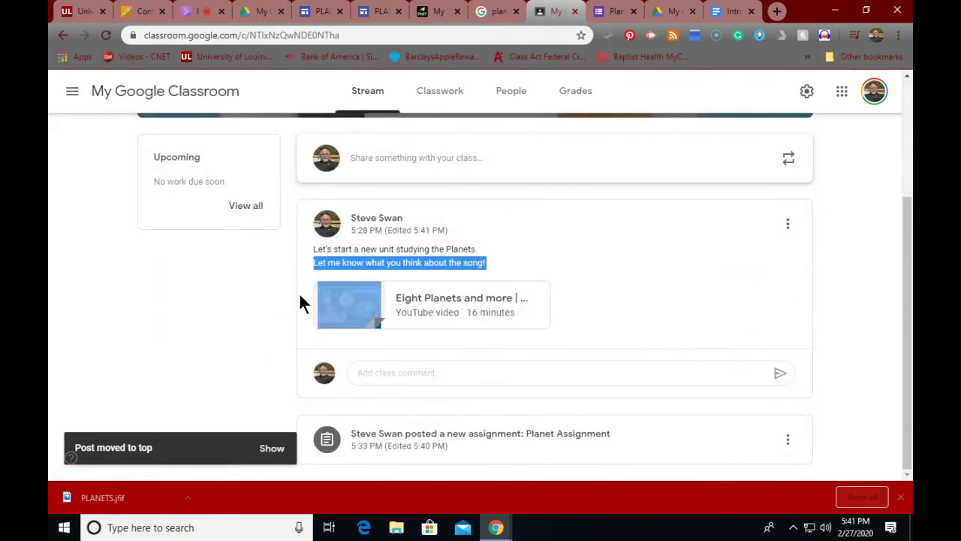
pyautogui.click(299, 261)
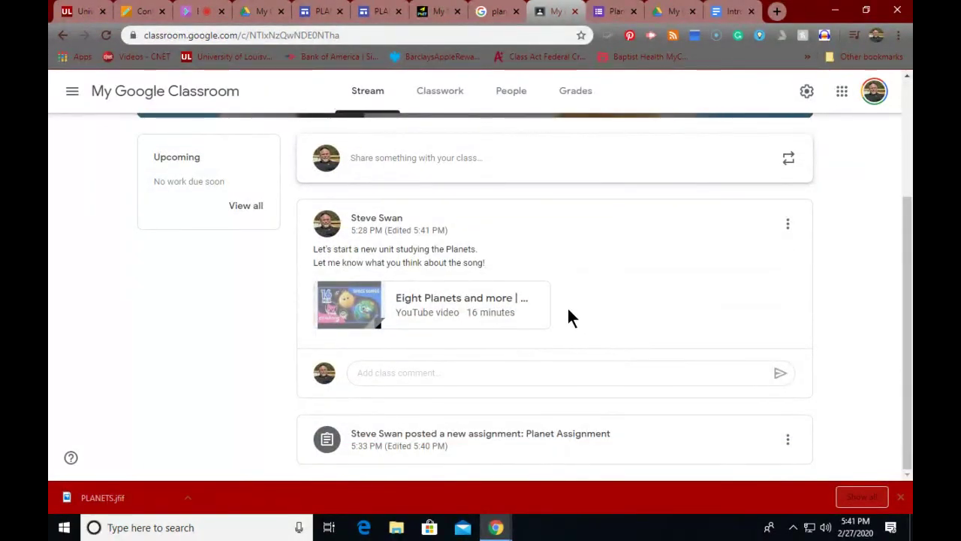
# Step: On the Classwork page, peek at the Planets topic, then return to all topics
pyautogui.click(440, 90)
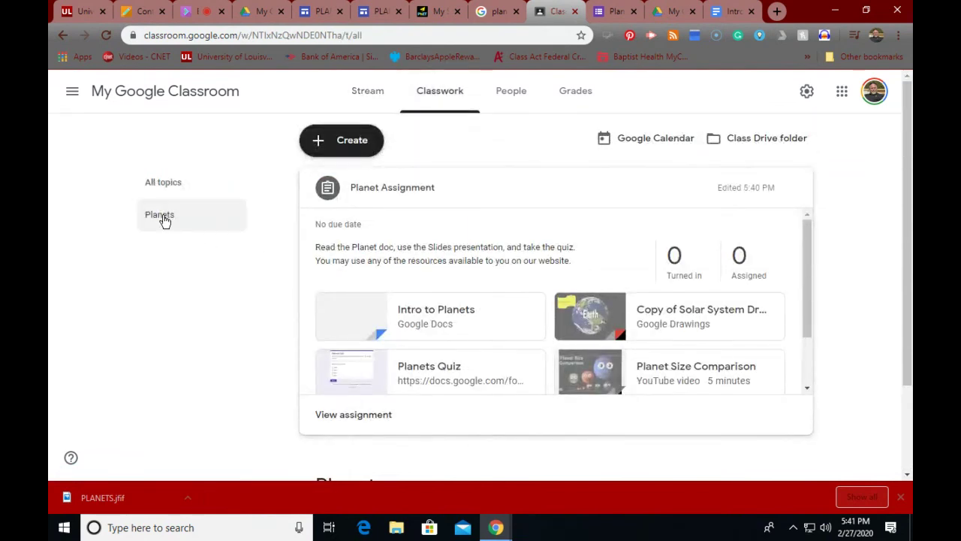
pyautogui.click(164, 220)
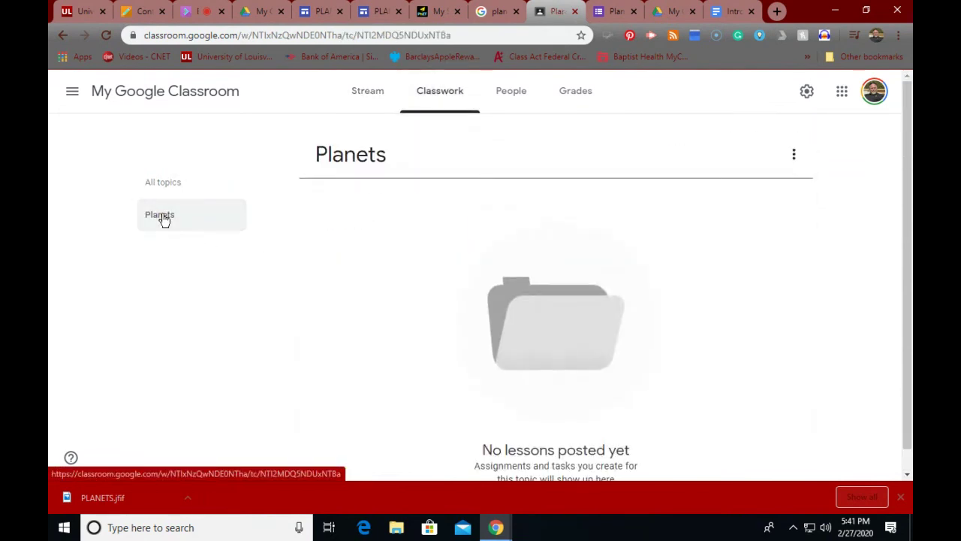
pyautogui.click(433, 96)
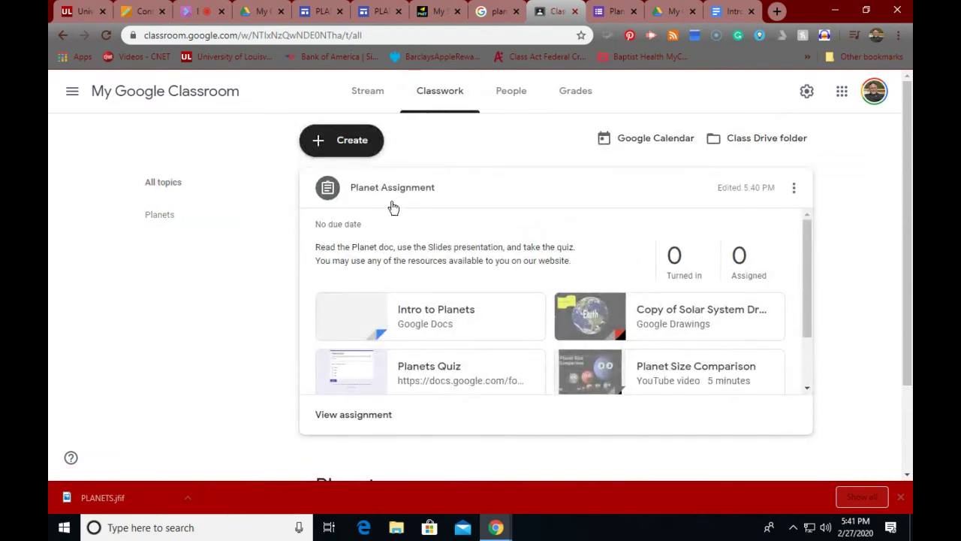
pyautogui.scroll(-1, 413, 286)
pyautogui.scroll(-1, 413, 285)
pyautogui.scroll(2, 414, 279)
# Step: Drag the Planet Assignment card under the Planets topic heading
pyautogui.scroll(-1, 384, 284)
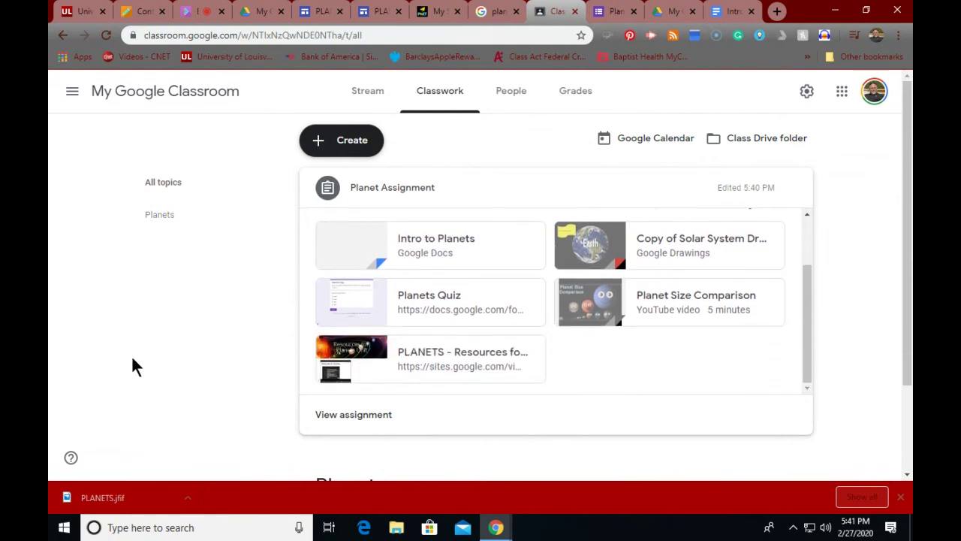
pyautogui.scroll(-2, 133, 360)
pyautogui.scroll(2, 290, 188)
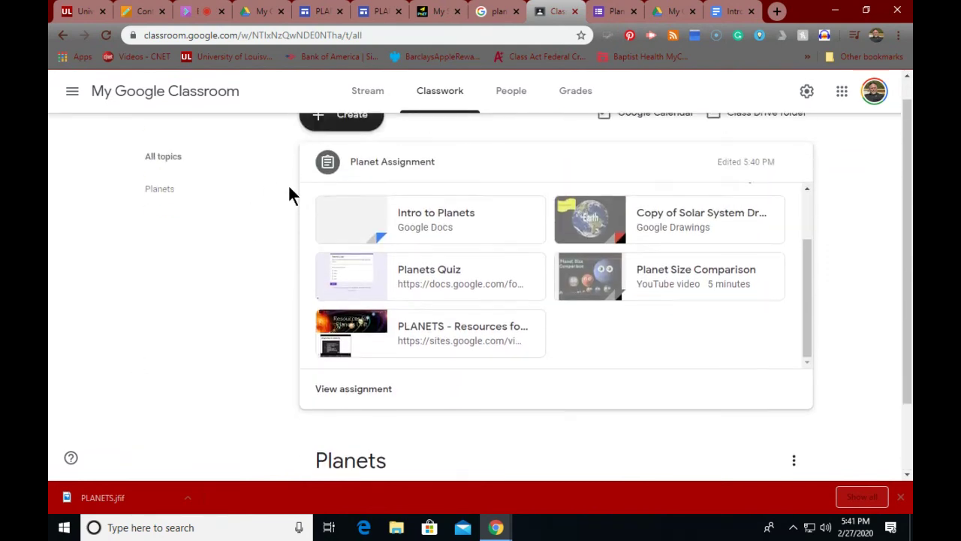
pyautogui.scroll(-2, 285, 188)
pyautogui.scroll(2, 370, 154)
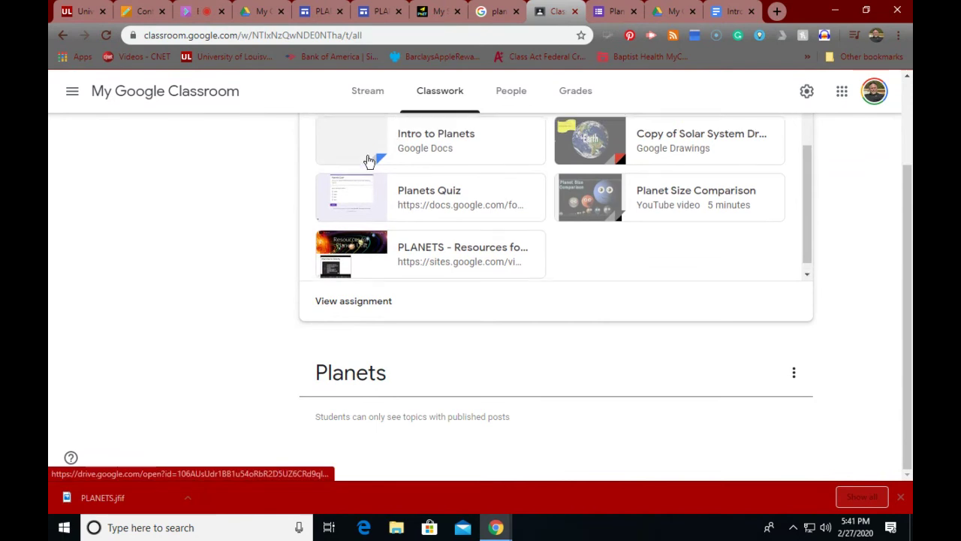
pyautogui.scroll(-2, 370, 154)
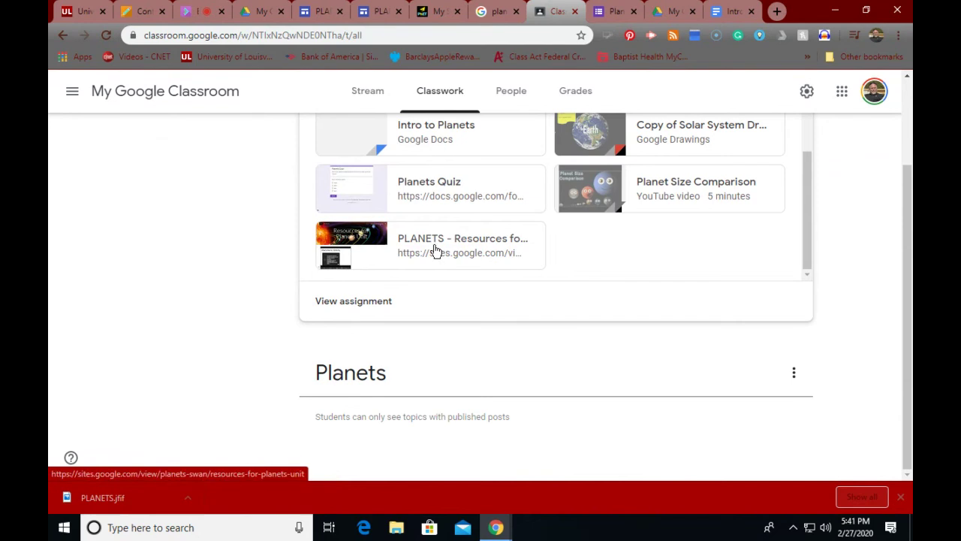
pyautogui.scroll(2, 420, 251)
pyautogui.scroll(1, 210, 221)
pyautogui.scroll(2, 210, 221)
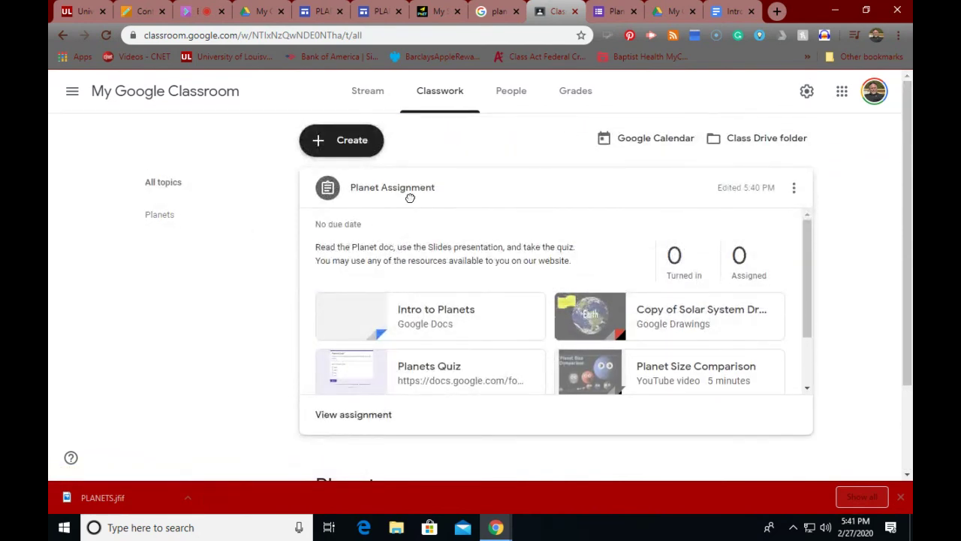
pyautogui.moveTo(410, 191); pyautogui.dragTo(395, 259)
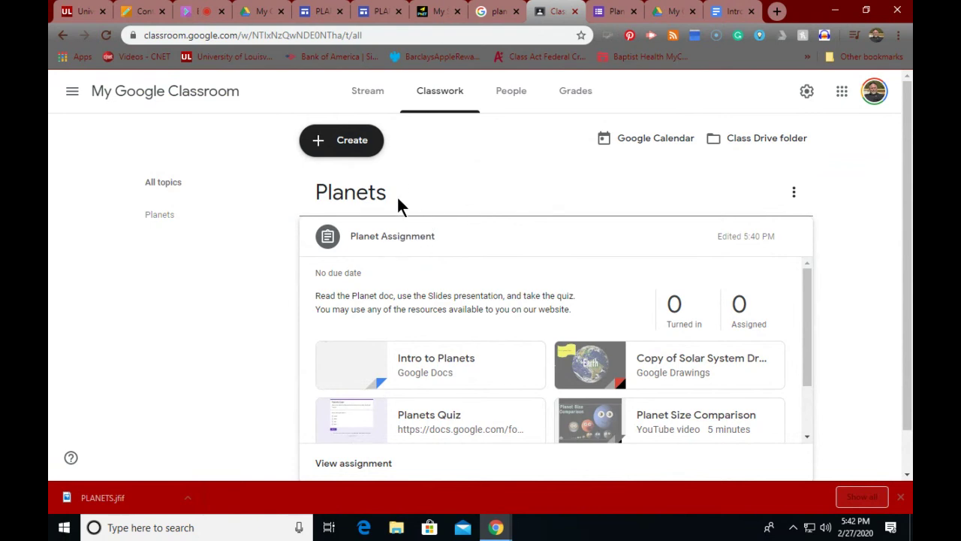
# Step: Open the Planets topic view listing Planet Assignment, then return to the Stream feed
pyautogui.scroll(-1, 399, 203)
pyautogui.scroll(1, 343, 204)
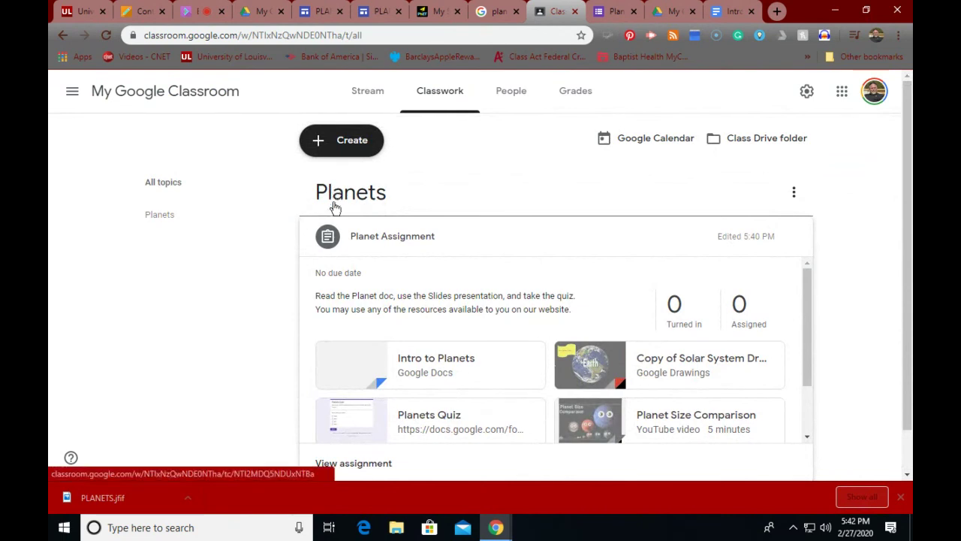
pyautogui.click(333, 195)
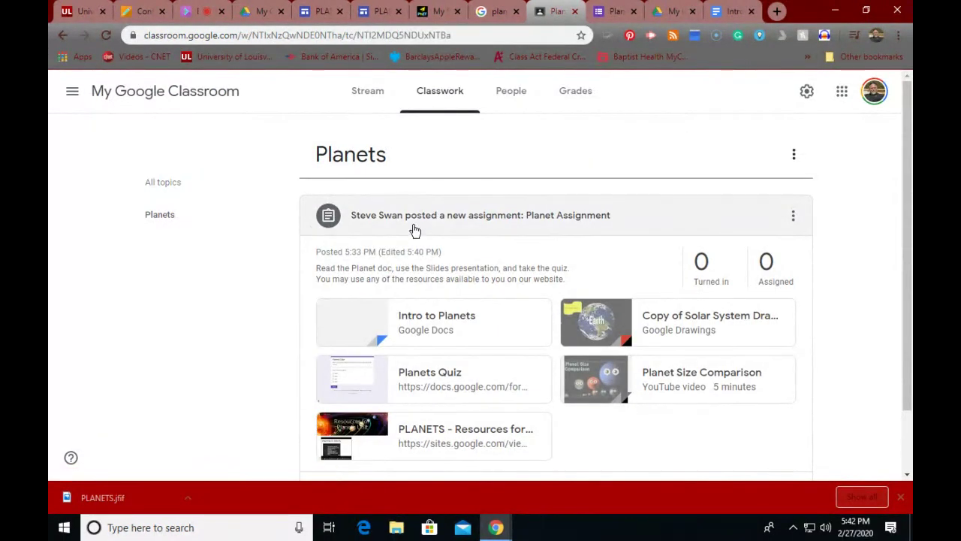
pyautogui.moveTo(412, 228); pyautogui.dragTo(417, 190)
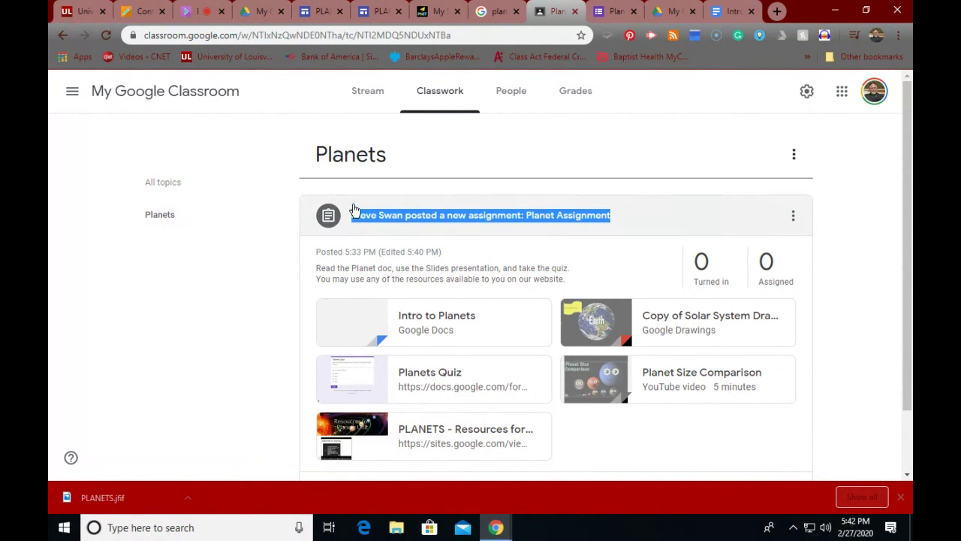
pyautogui.click(368, 90)
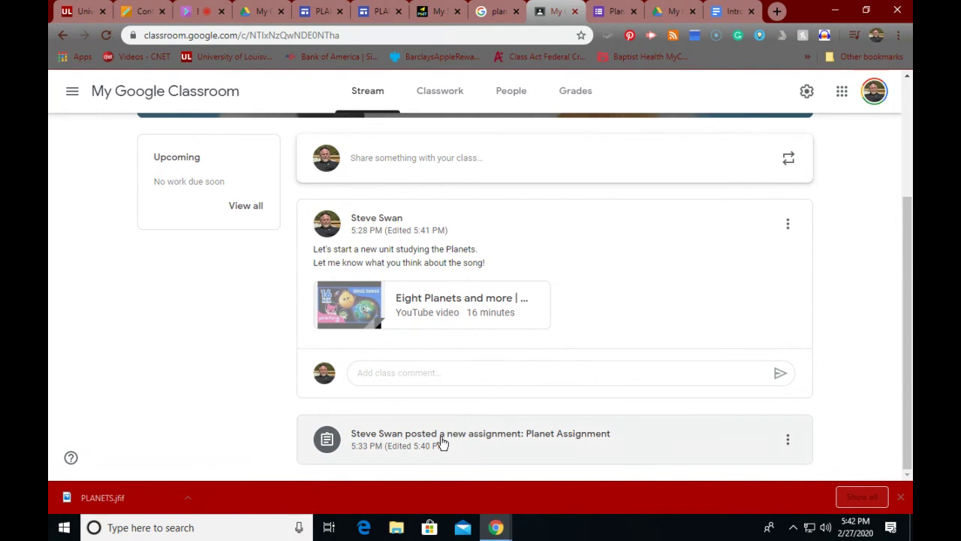
pyautogui.scroll(3, 443, 438)
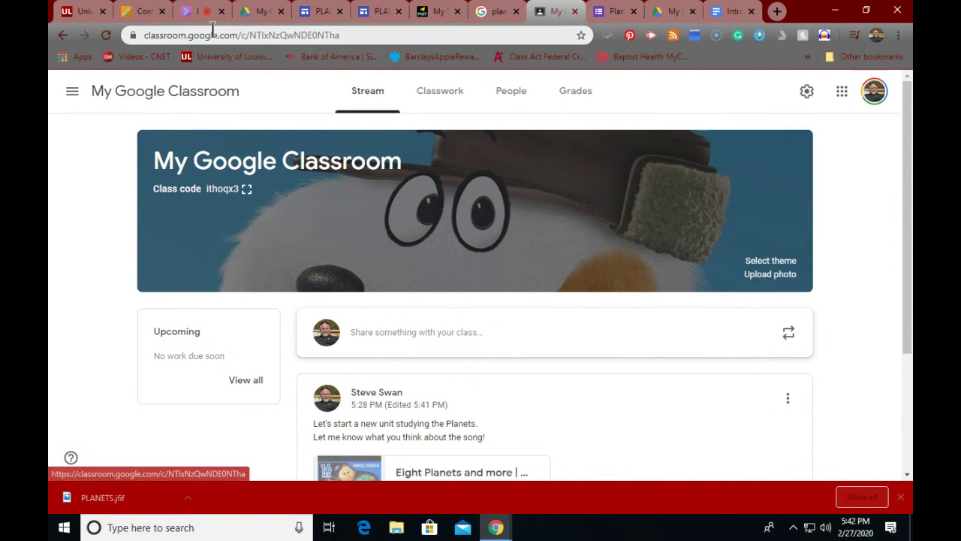
# Step: Check the Module 3 requirements in Blackboard, then open the Planet Assignment post in Classroom
pyautogui.click(136, 10)
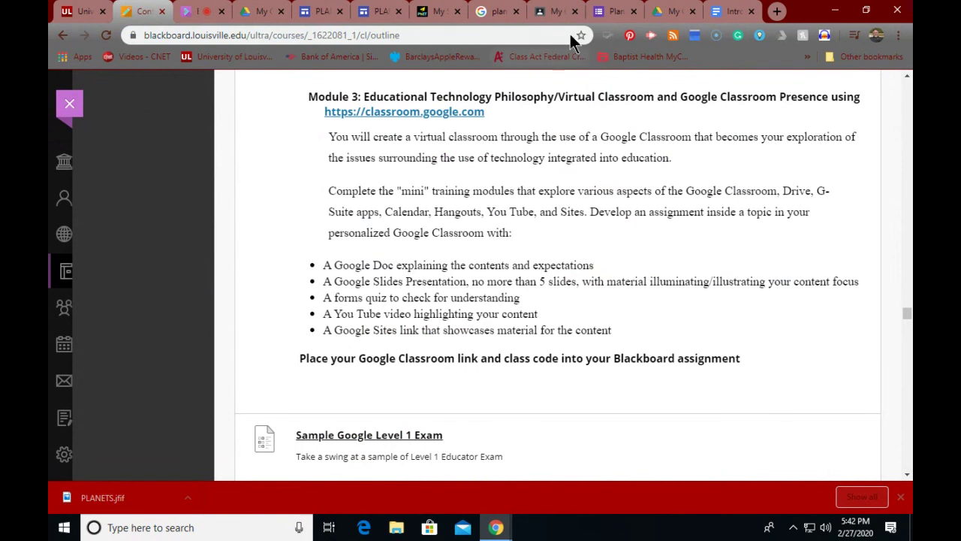
pyautogui.click(555, 12)
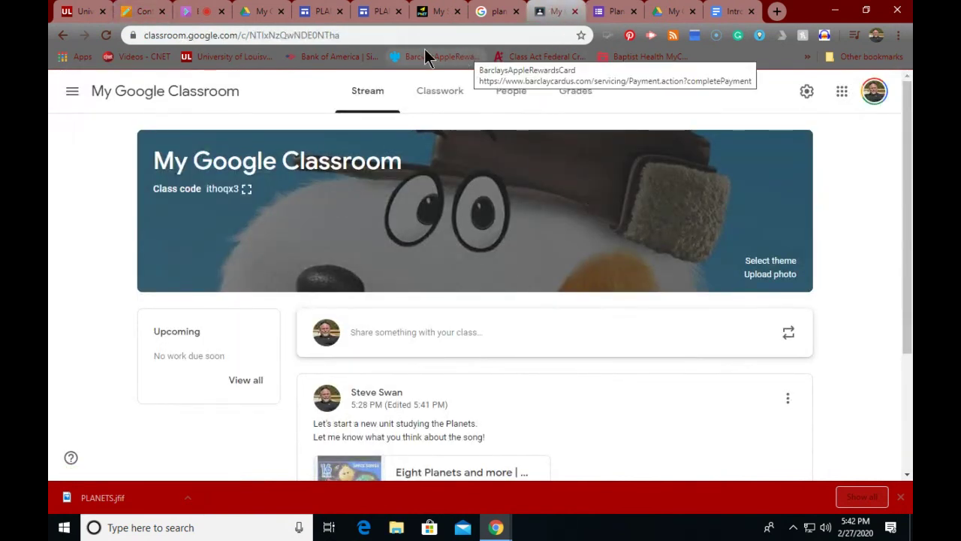
pyautogui.click(320, 12)
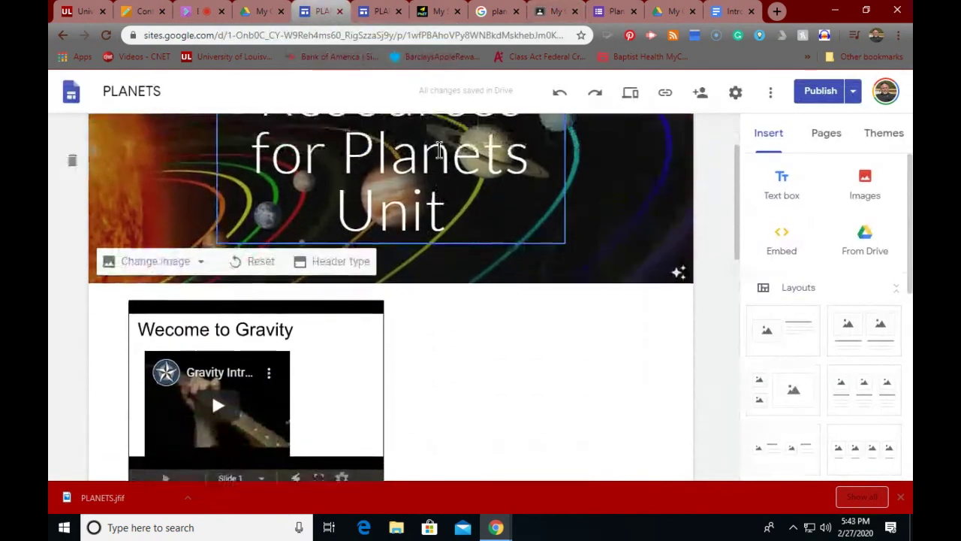
pyautogui.click(533, 15)
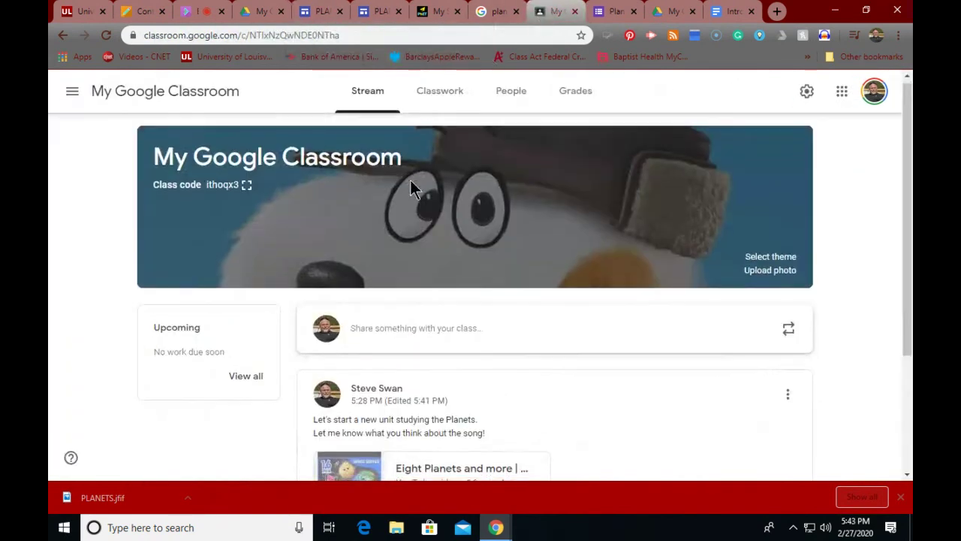
pyautogui.scroll(-2, 414, 187)
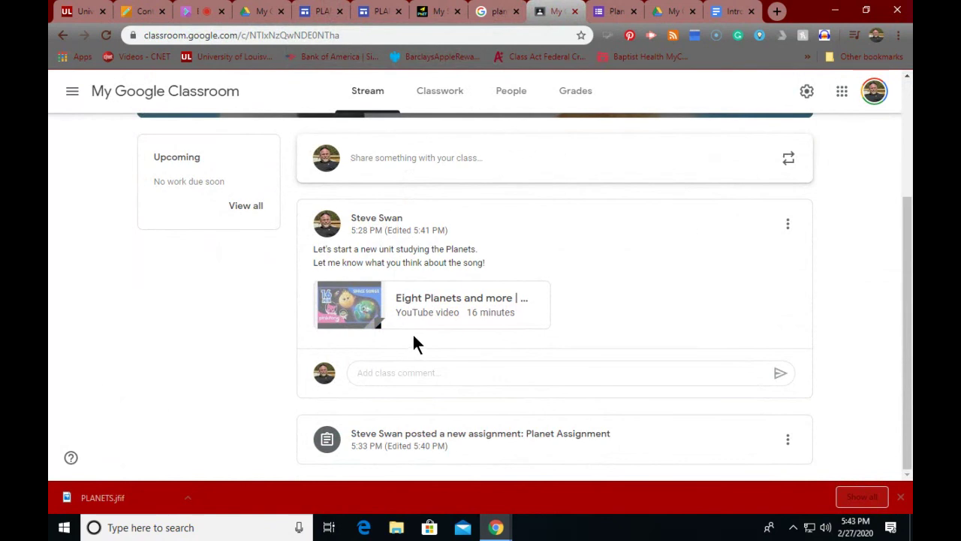
pyautogui.click(473, 441)
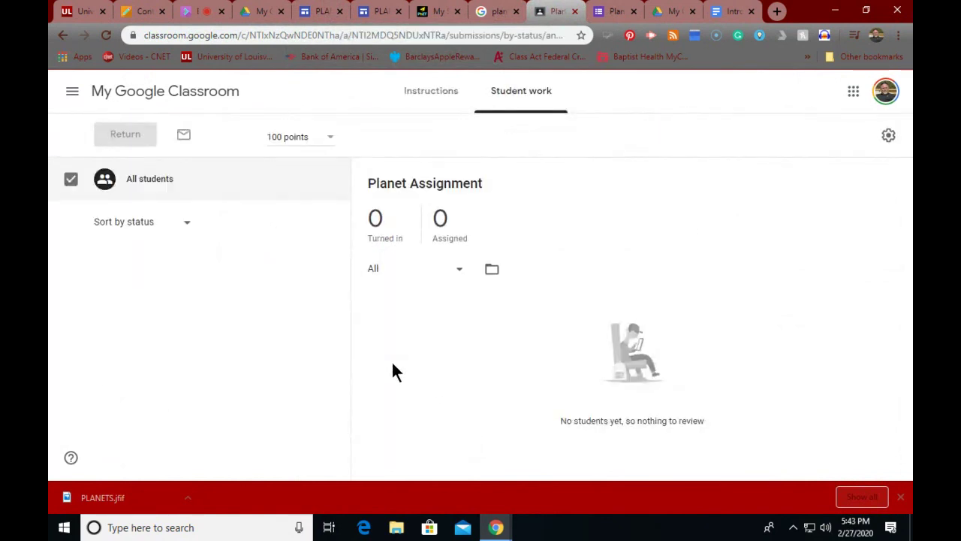
# Step: Open the PLANETS - Resources attachment from the assignment's Instructions
pyautogui.click(421, 96)
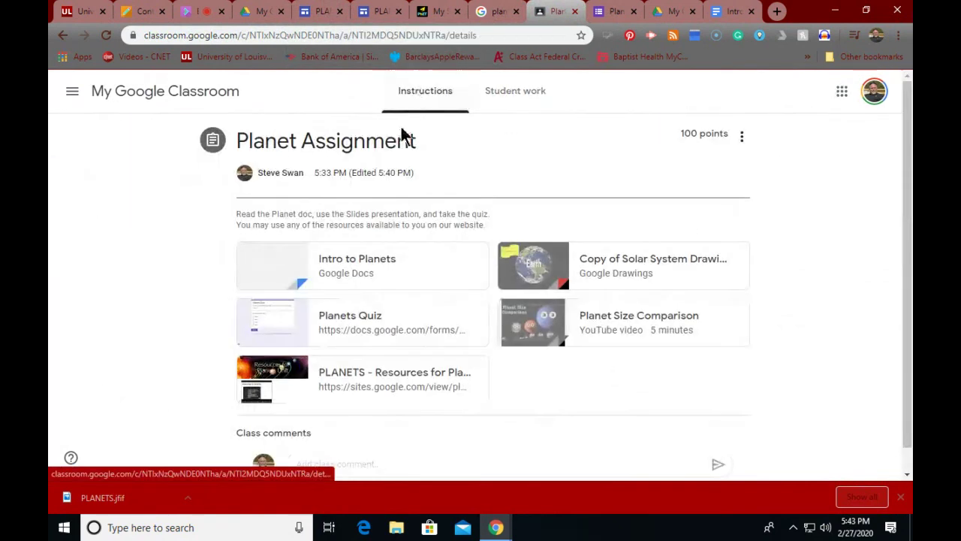
pyautogui.scroll(-1, 426, 325)
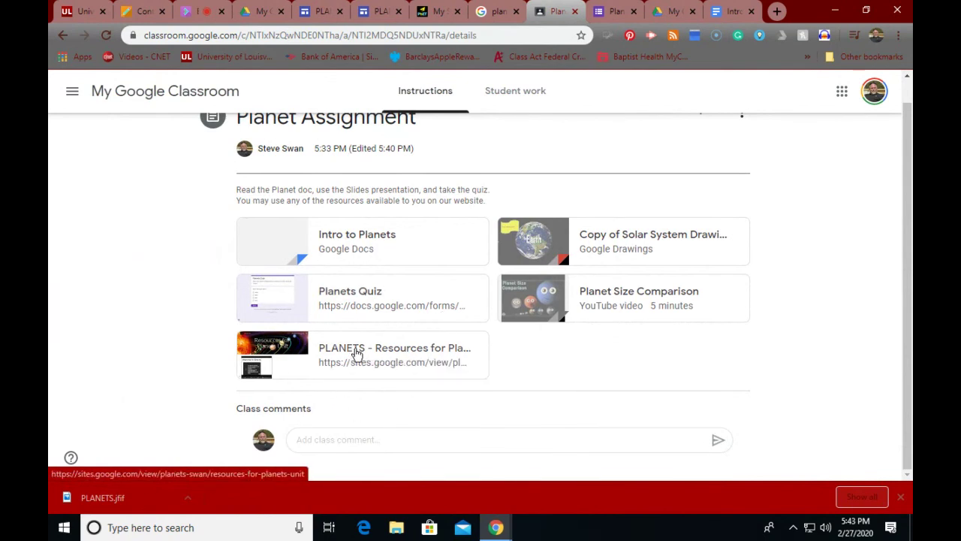
pyautogui.click(357, 351)
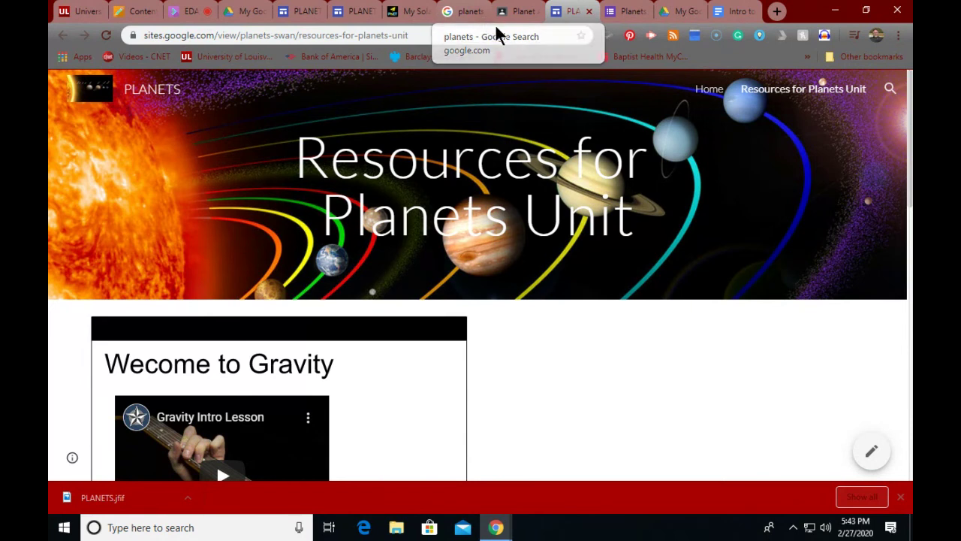
# Step: Look over the Planets Quiz form, the published site and the Classroom assignment
pyautogui.click(620, 12)
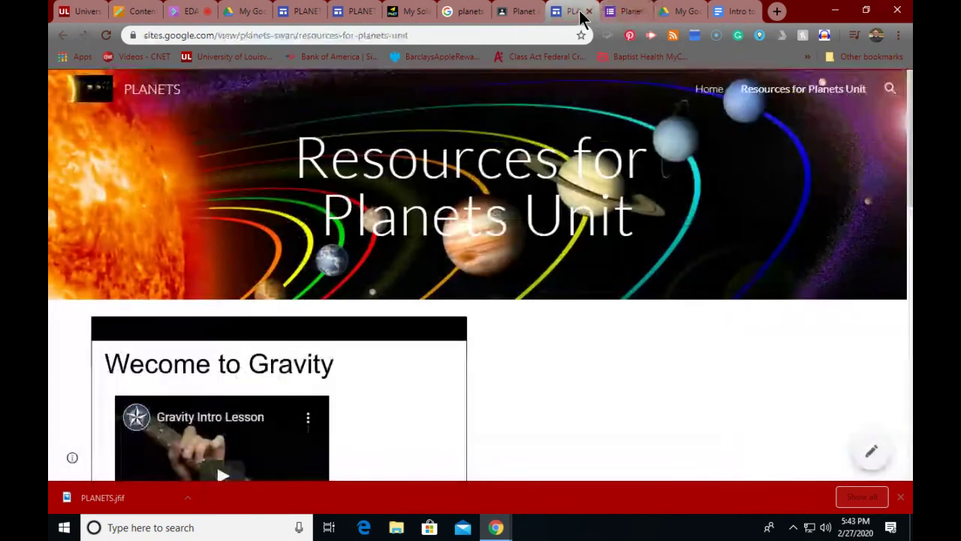
pyautogui.click(583, 15)
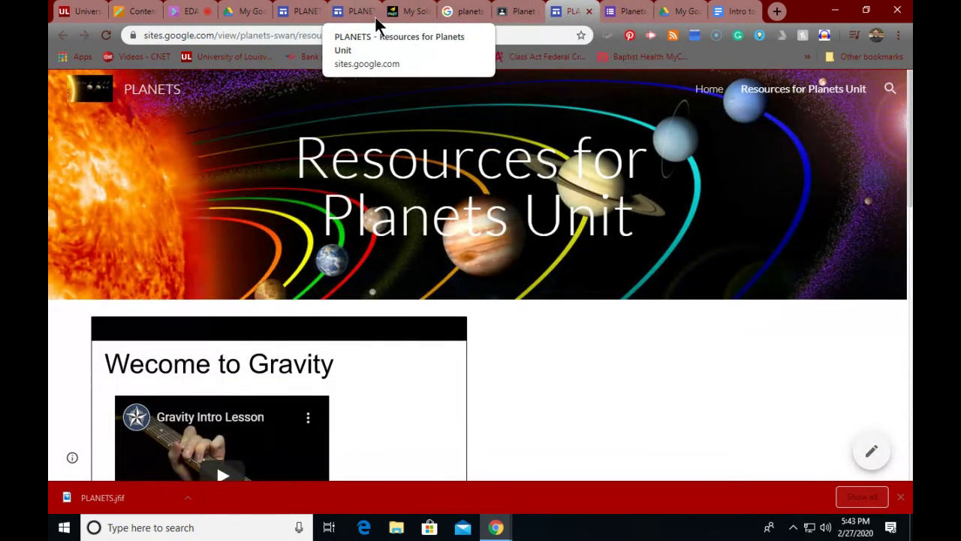
pyautogui.click(526, 13)
pyautogui.scroll(1, 383, 232)
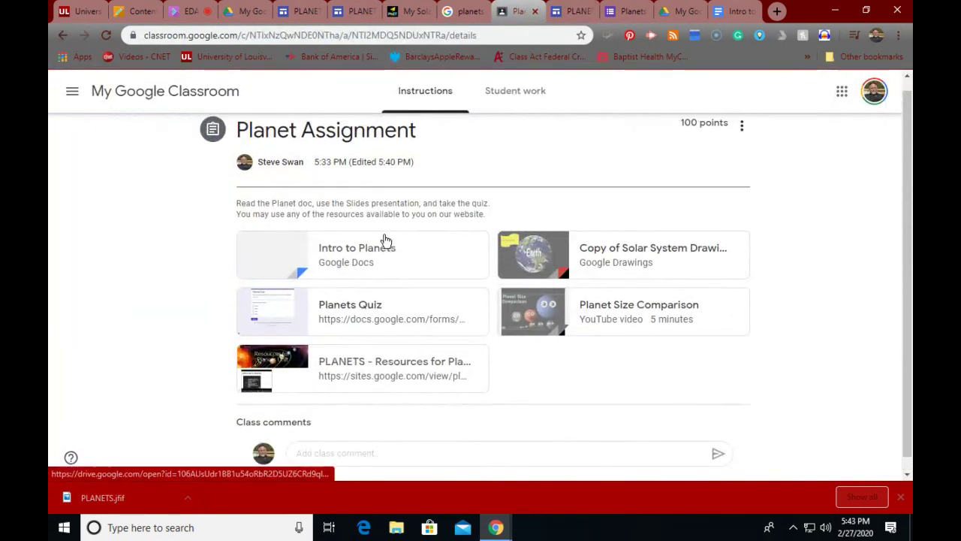
pyautogui.scroll(-1, 383, 232)
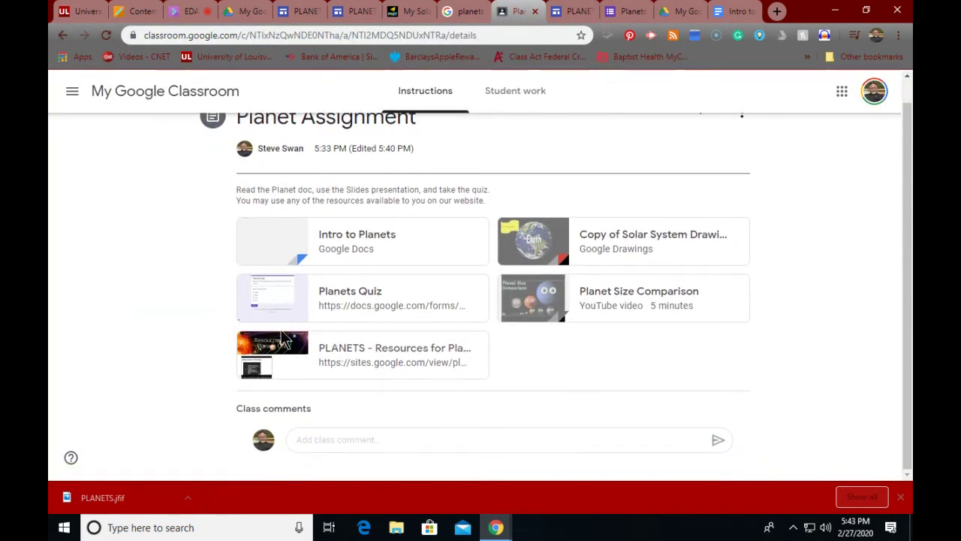
# Step: Close the Planets Quiz tab and return to the PLANETS site editor
pyautogui.click(618, 15)
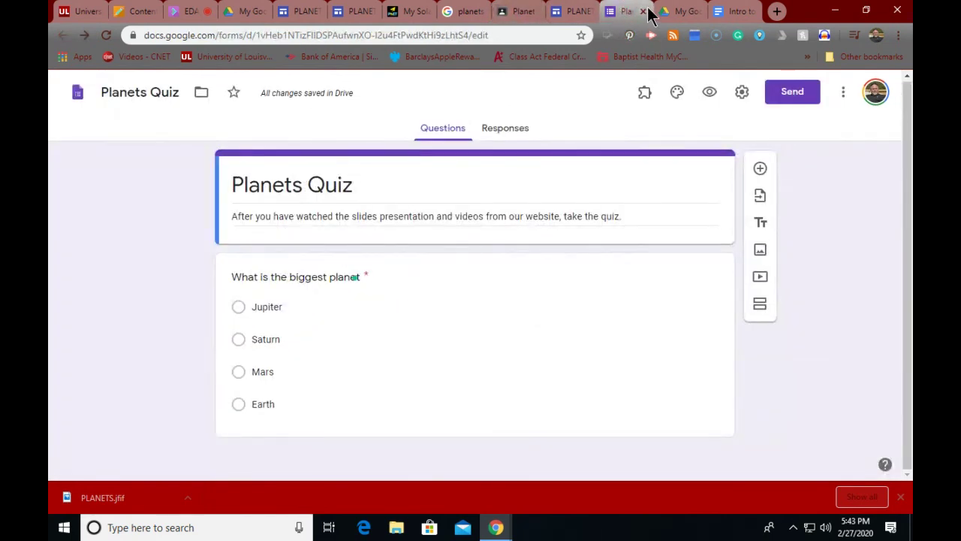
pyautogui.click(643, 11)
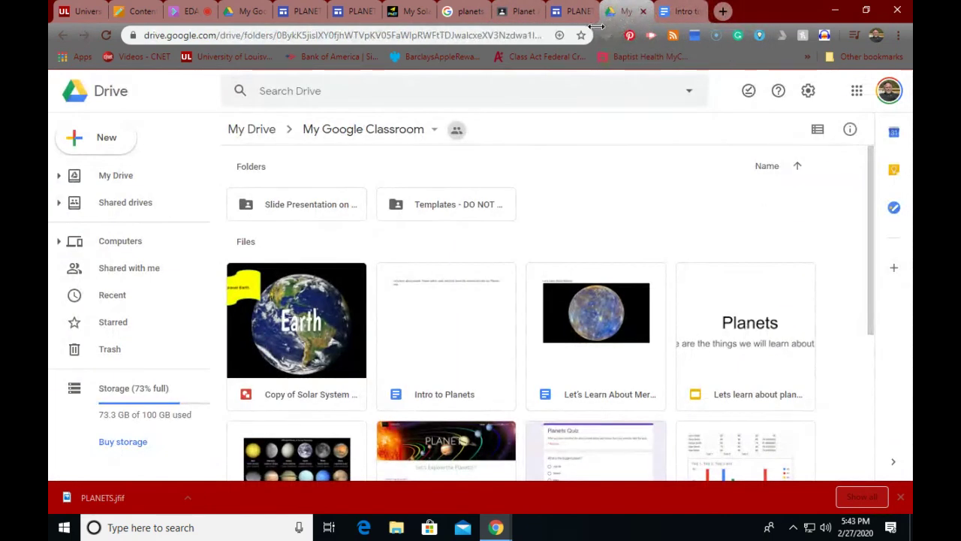
pyautogui.click(338, 17)
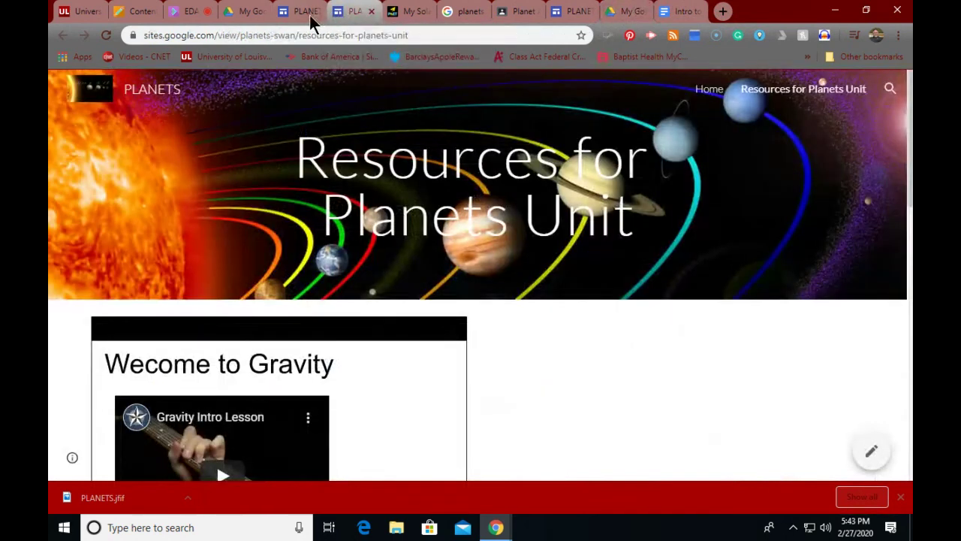
pyautogui.click(311, 18)
pyautogui.scroll(-5, 515, 218)
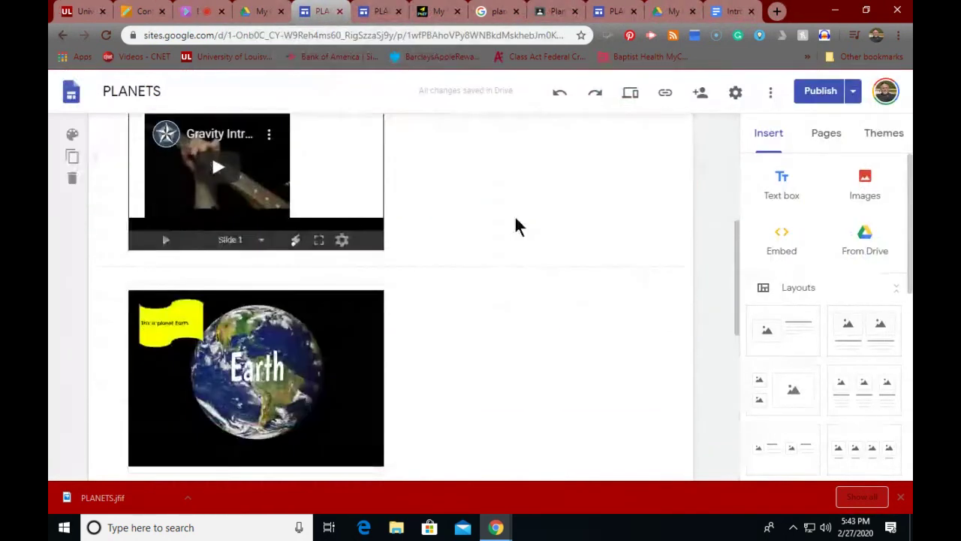
pyautogui.scroll(5, 515, 218)
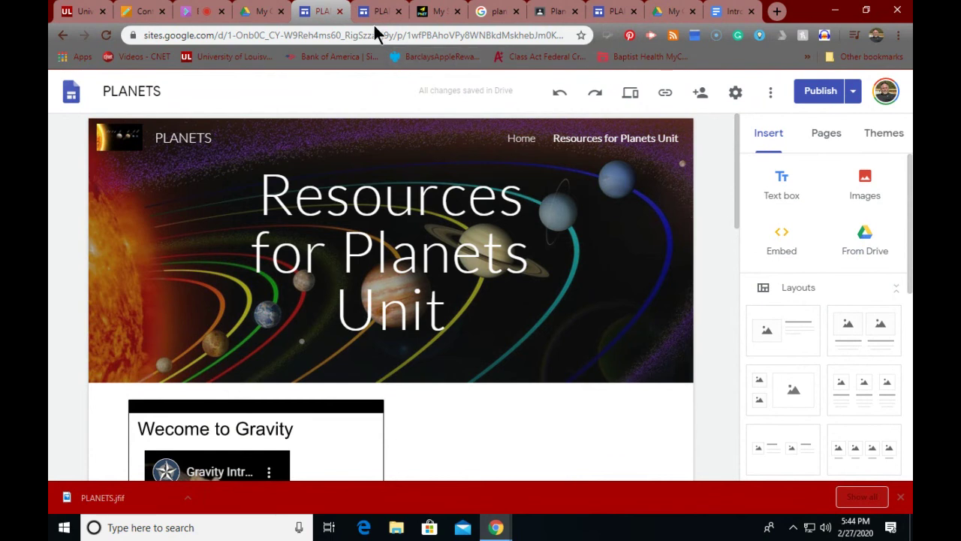
# Step: Scroll through the Resources for Planets Unit page to review its content
pyautogui.scroll(-5, 382, 316)
pyautogui.scroll(-6, 380, 315)
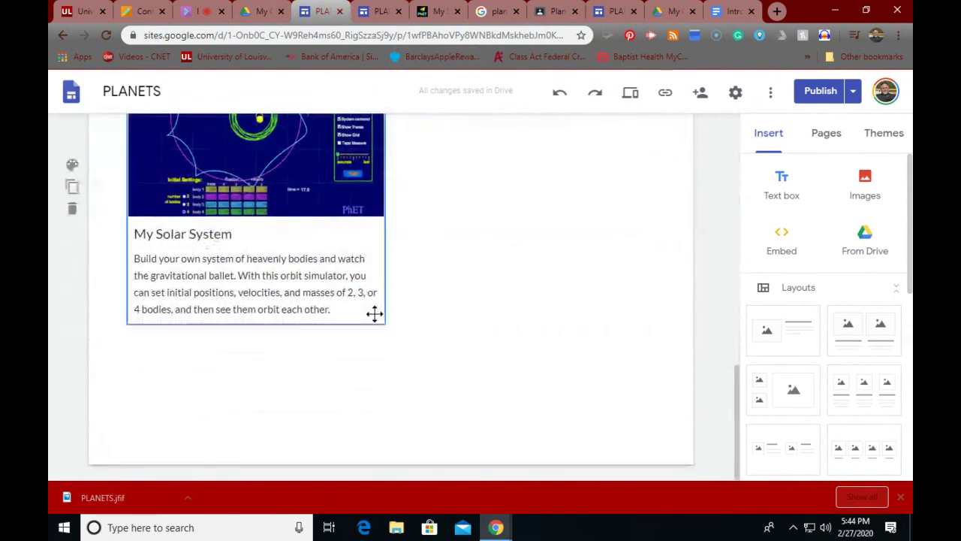
pyautogui.scroll(12, 412, 329)
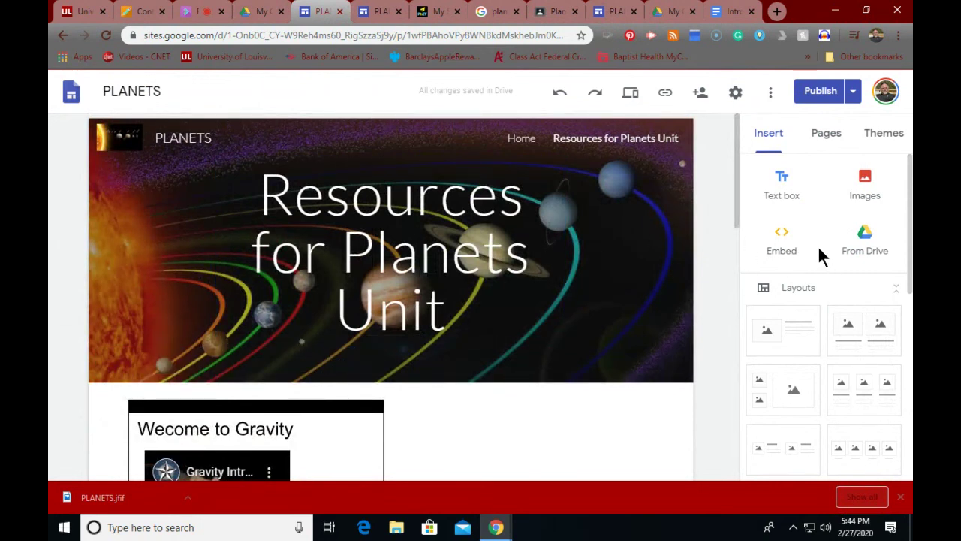
pyautogui.scroll(-8, 819, 249)
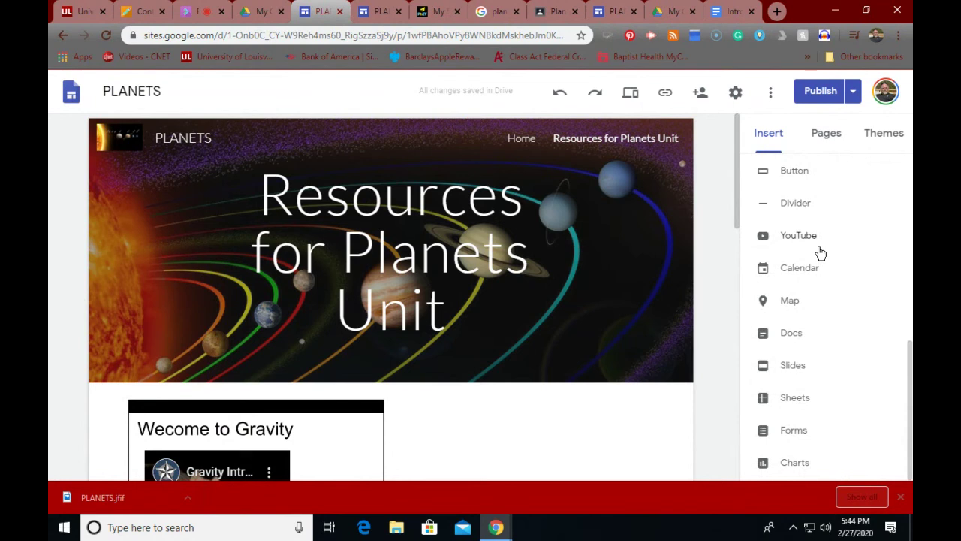
pyautogui.scroll(8, 821, 251)
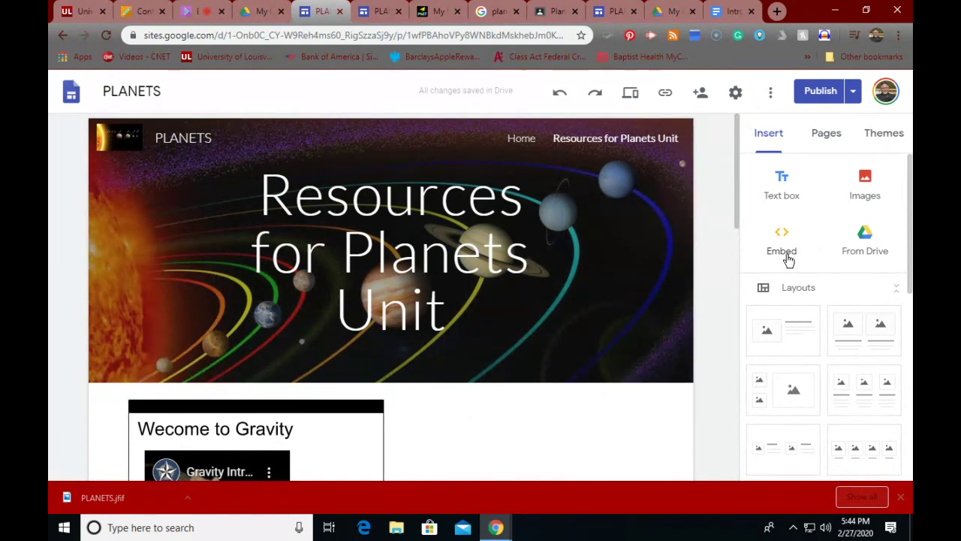
pyautogui.scroll(-4, 787, 259)
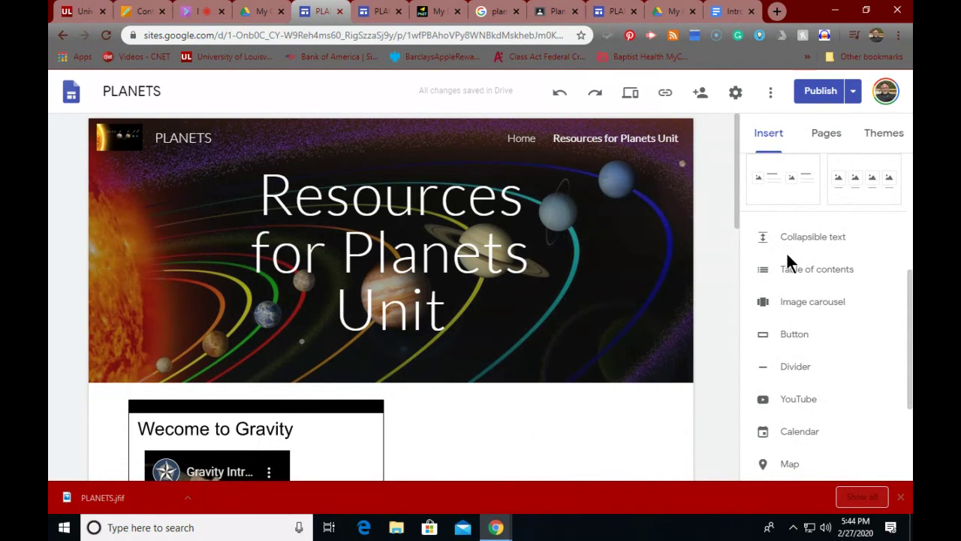
pyautogui.scroll(-3, 788, 257)
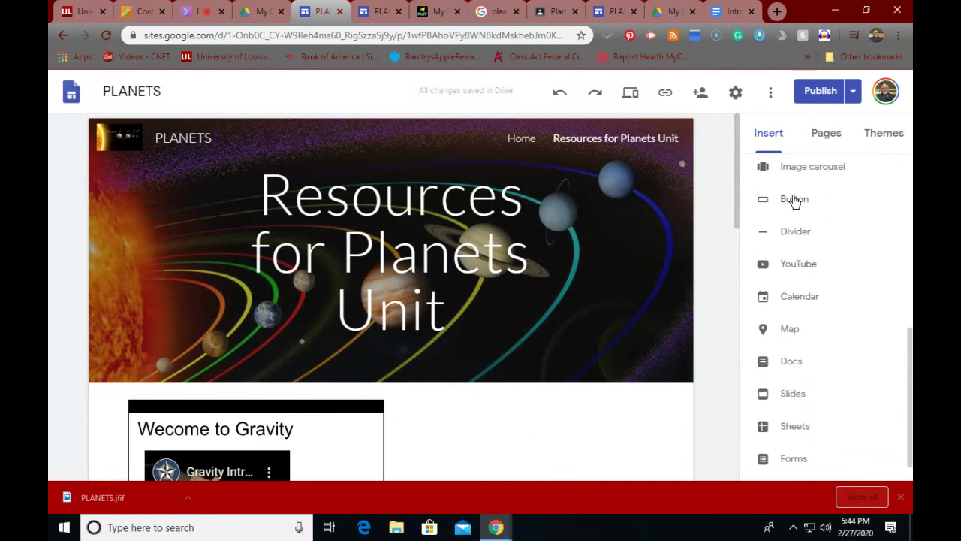
pyautogui.scroll(-1, 793, 281)
pyautogui.scroll(10, 792, 280)
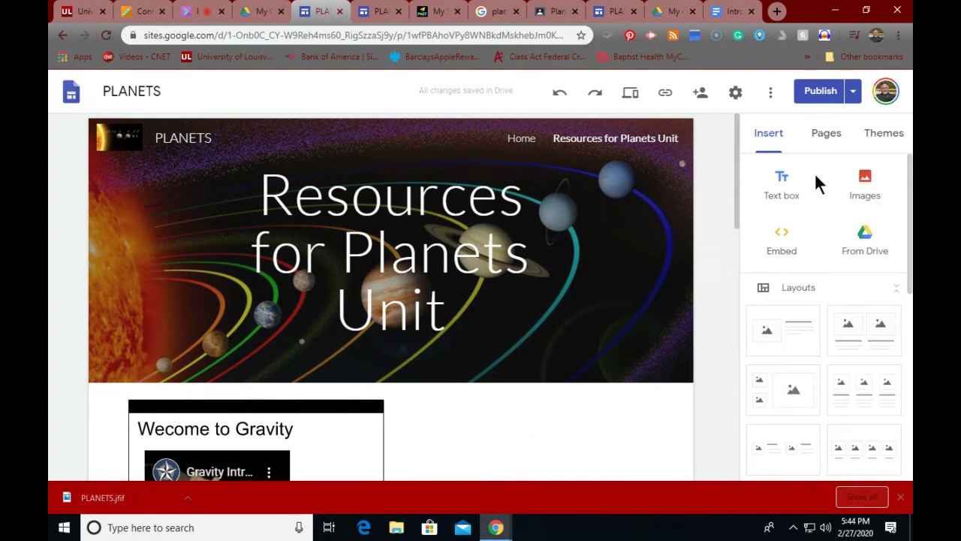
# Step: View the site's published link, then preview the live PLANETS page
pyautogui.click(665, 96)
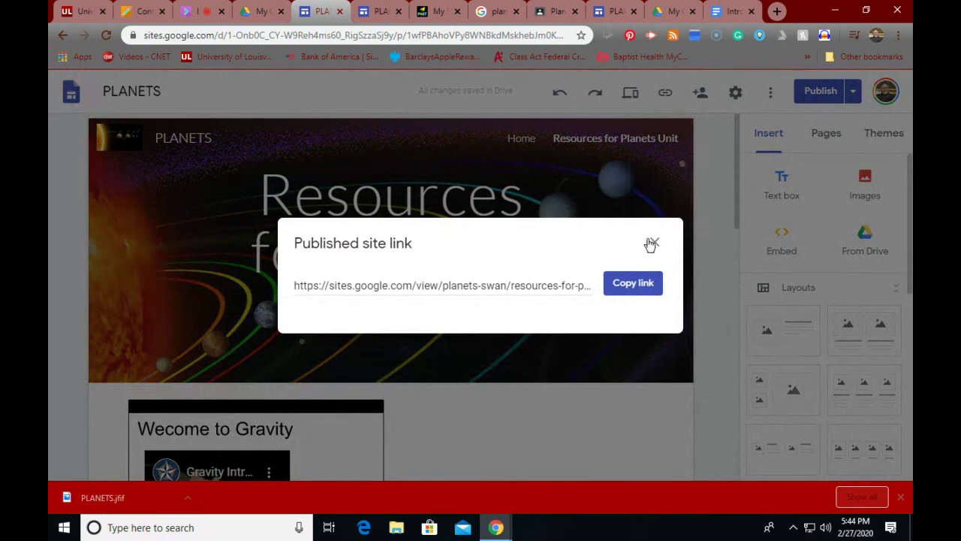
pyautogui.click(652, 243)
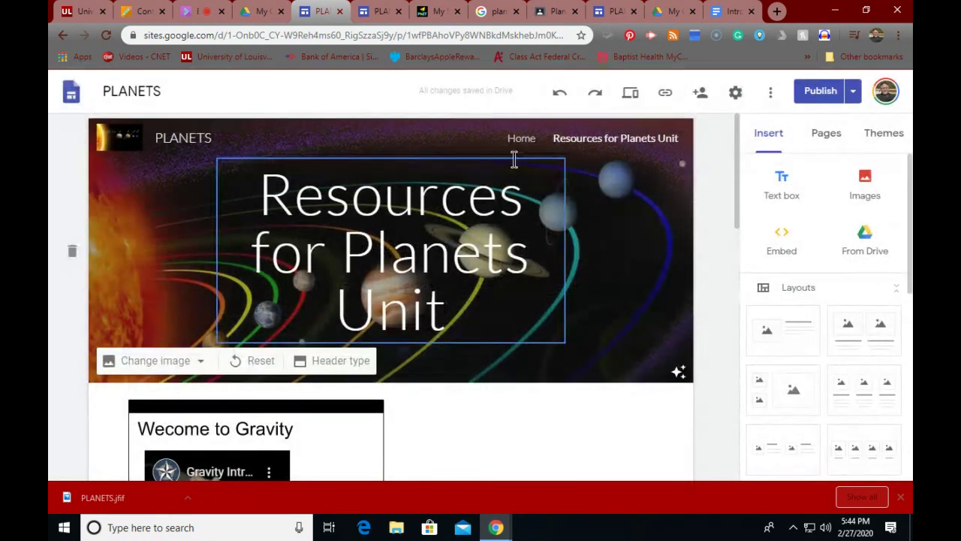
pyautogui.click(372, 17)
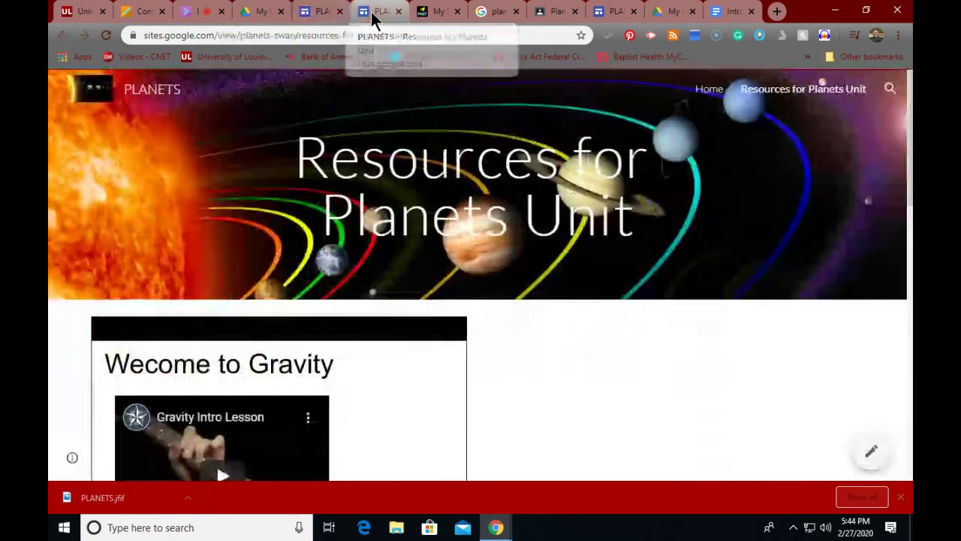
pyautogui.click(329, 12)
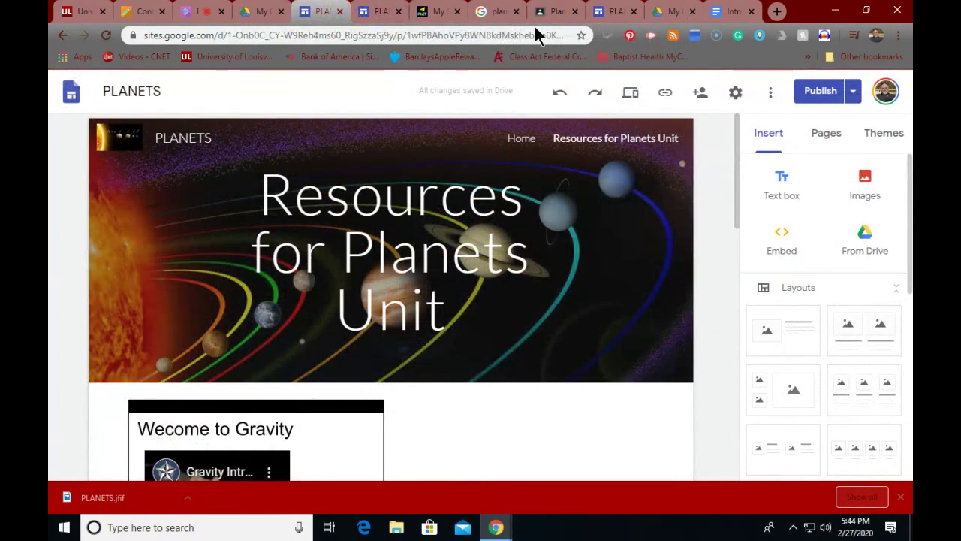
pyautogui.click(559, 15)
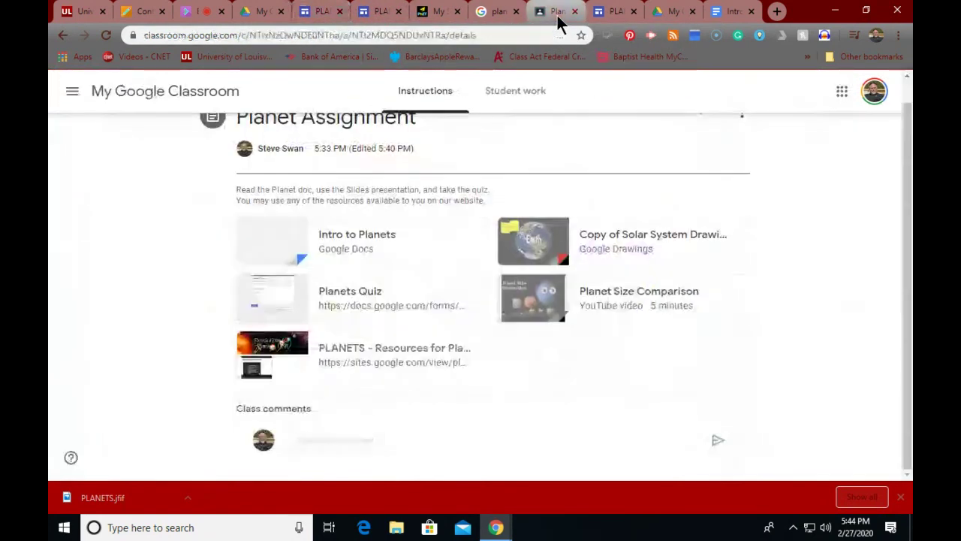
pyautogui.scroll(1, 573, 178)
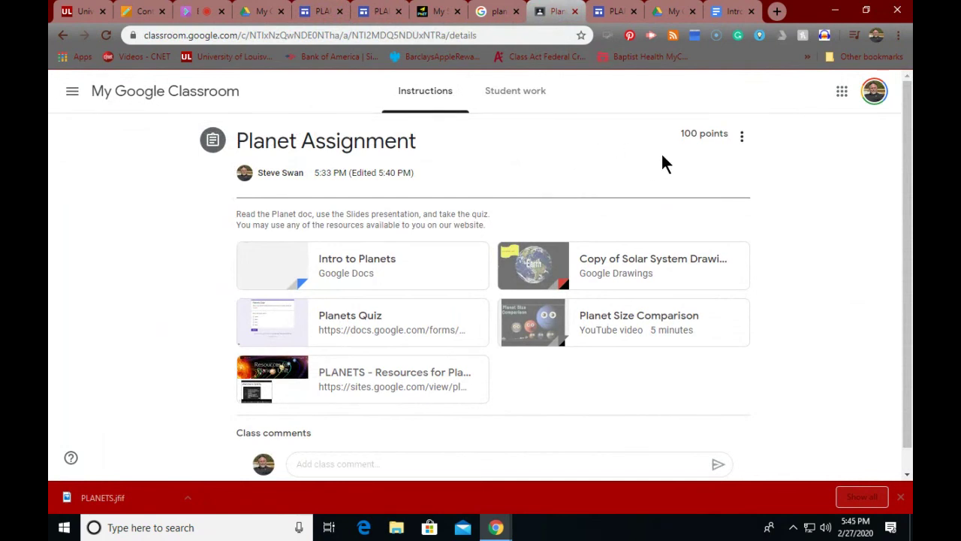
pyautogui.click(743, 139)
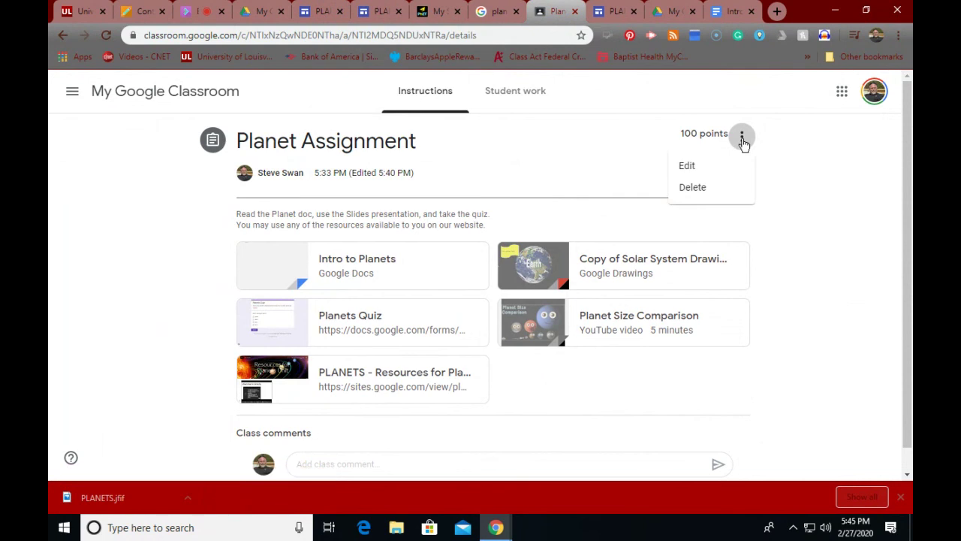
pyautogui.click(682, 165)
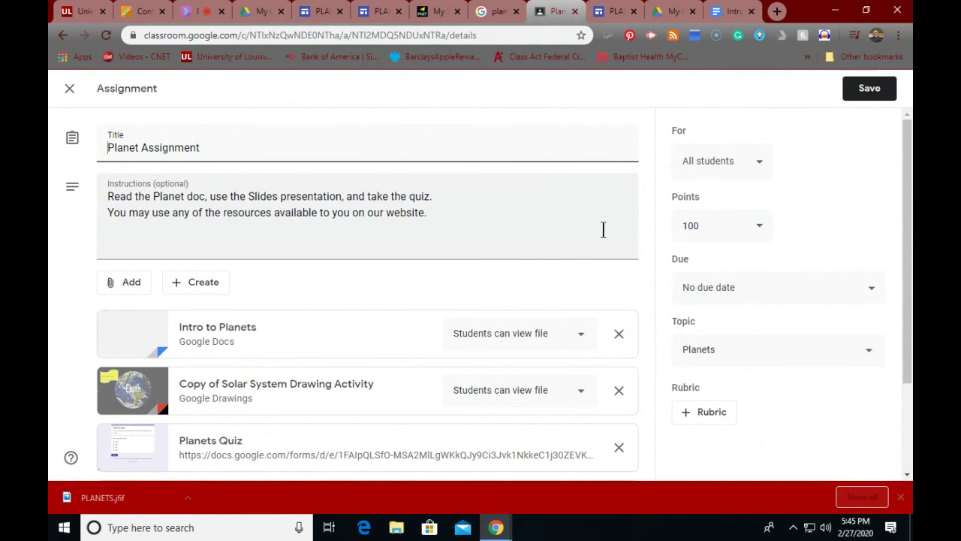
pyautogui.click(69, 91)
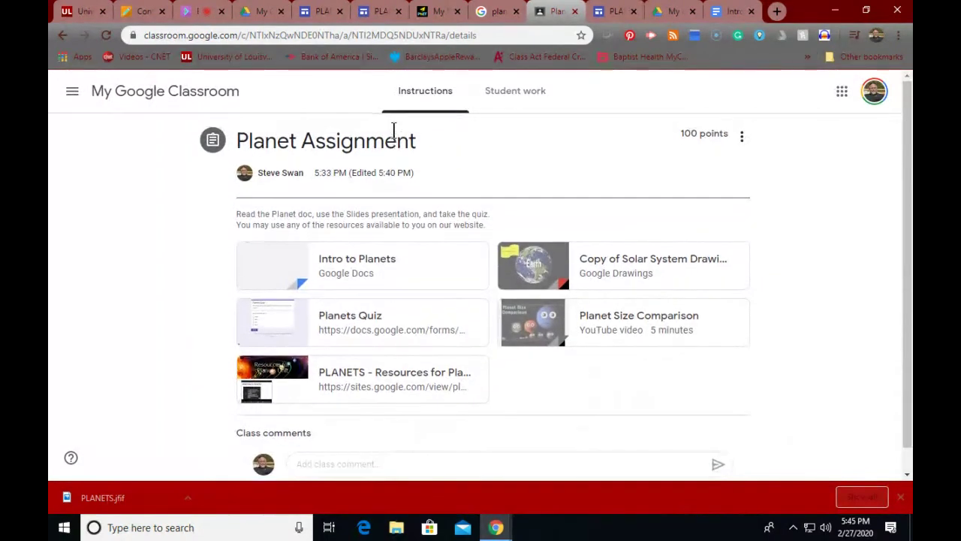
pyautogui.scroll(-1, 393, 135)
pyautogui.scroll(1, 360, 121)
# Step: Copy the link to the Planet Assignment post from the class Stream
pyautogui.click(180, 93)
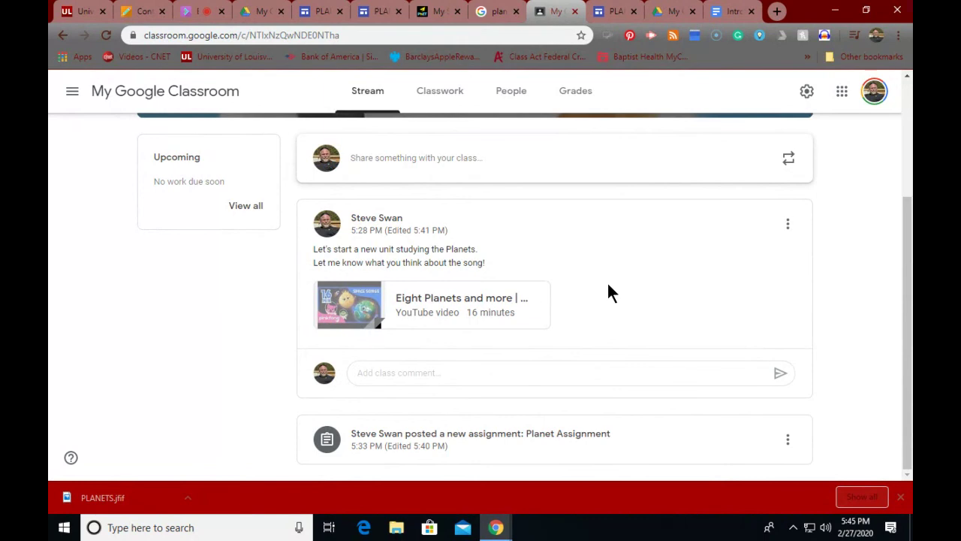
pyautogui.click(788, 439)
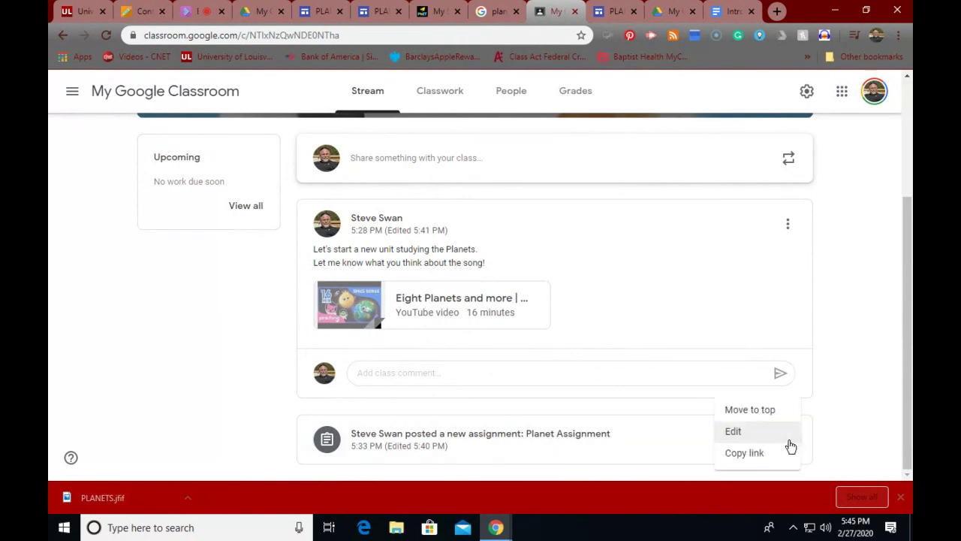
pyautogui.click(739, 455)
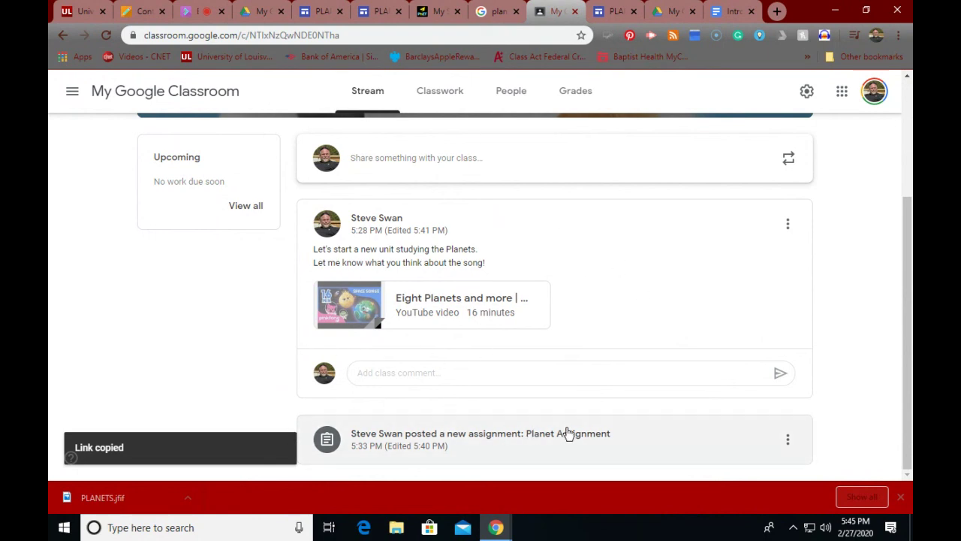
pyautogui.click(789, 439)
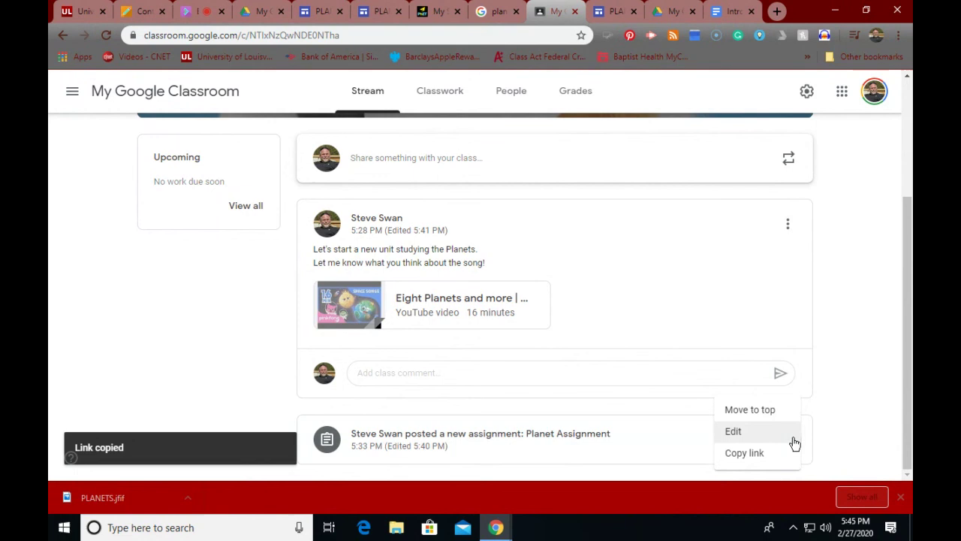
pyautogui.click(746, 455)
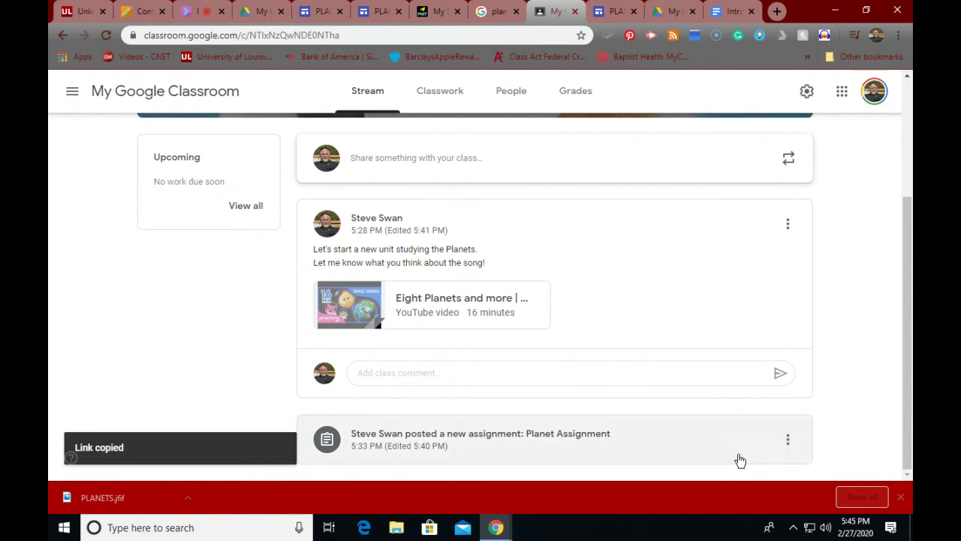
# Step: Return to the PLANETS site editor below the Gravity section
pyautogui.click(619, 13)
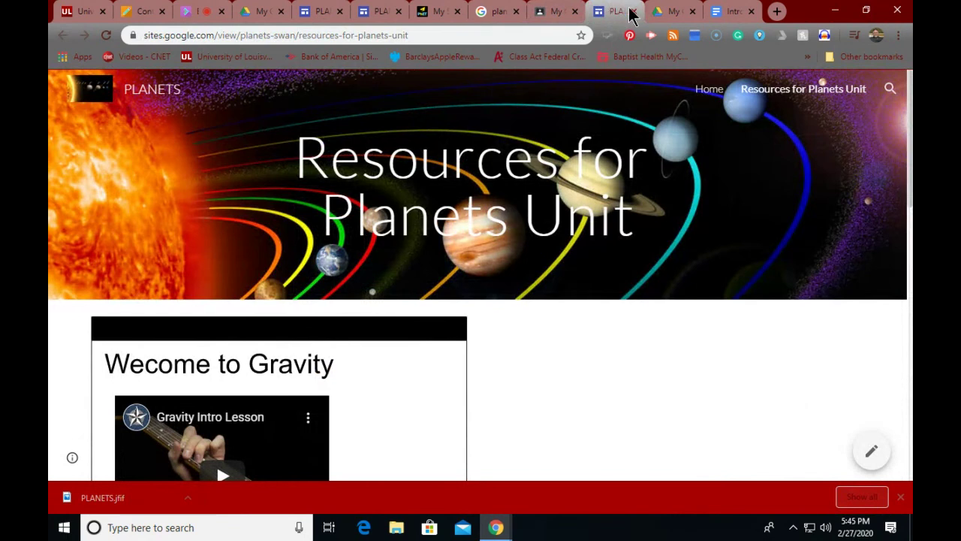
pyautogui.click(559, 15)
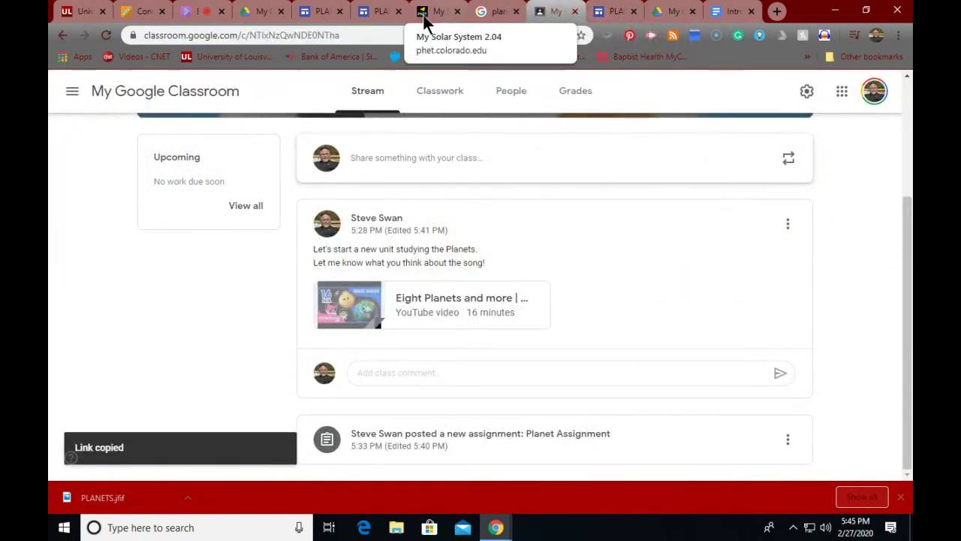
pyautogui.click(379, 12)
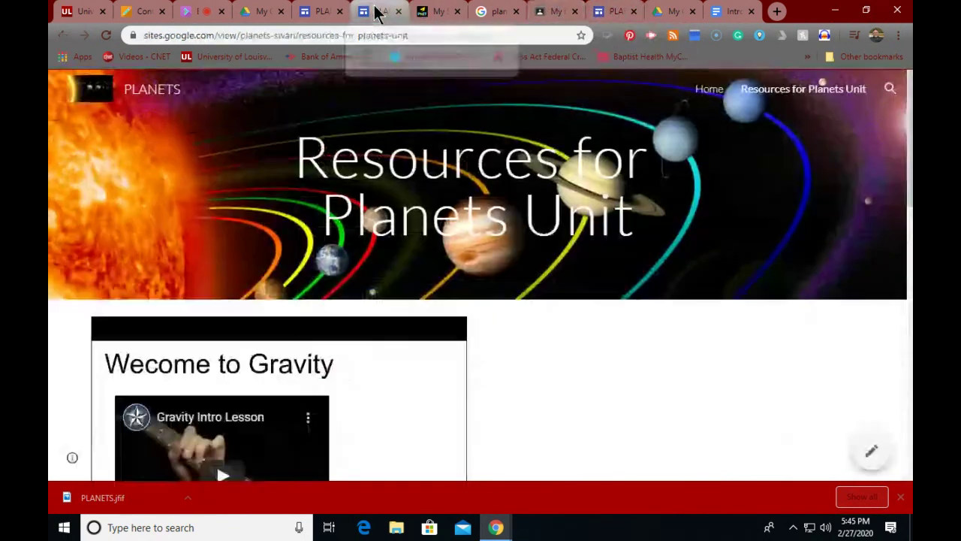
pyautogui.click(330, 10)
pyautogui.scroll(-1, 462, 235)
pyautogui.scroll(-3, 462, 235)
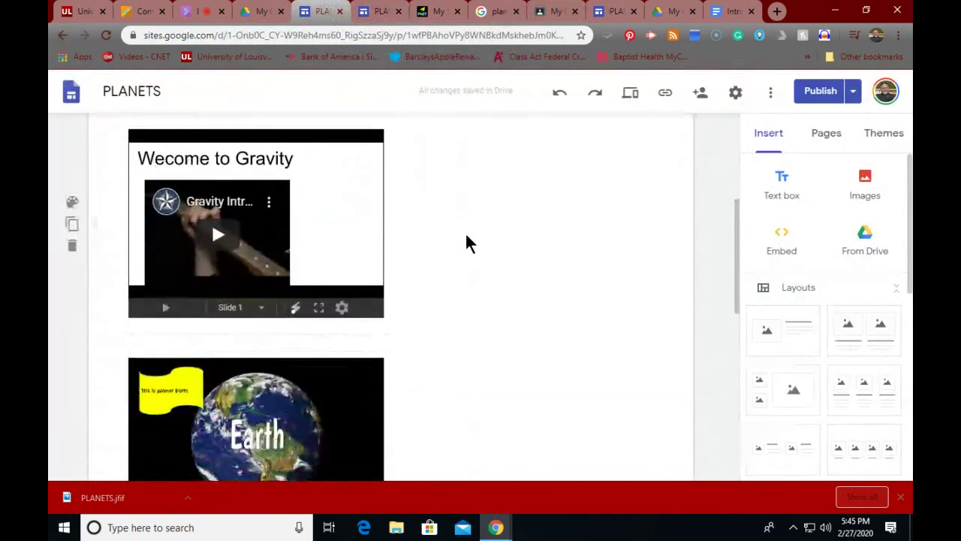
# Step: Add a text box reading 'To get back to our classroom, click here:' with the pasted assignment link
pyautogui.click(779, 189)
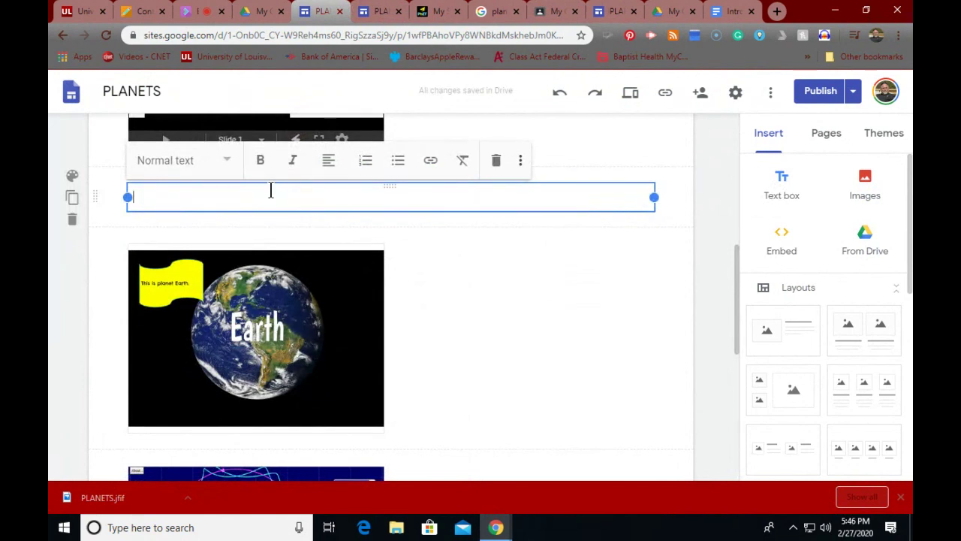
pyautogui.write('To get bac')
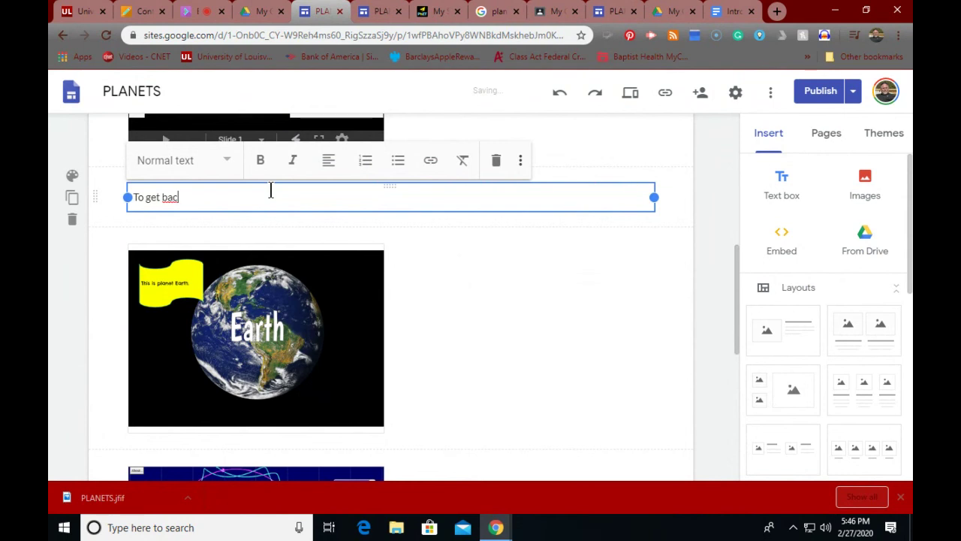
pyautogui.write('k to opur classroom')
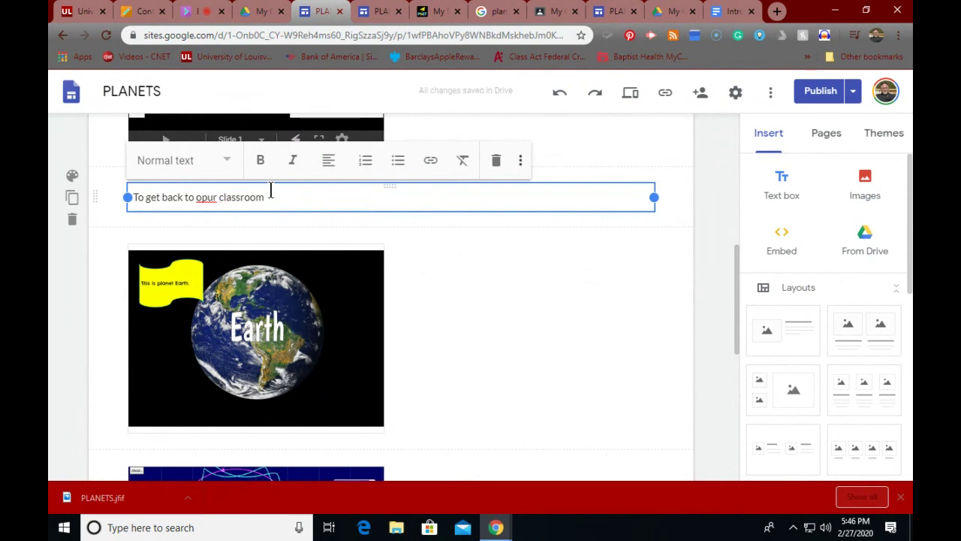
pyautogui.rightClick(211, 196)
pyautogui.click(240, 222)
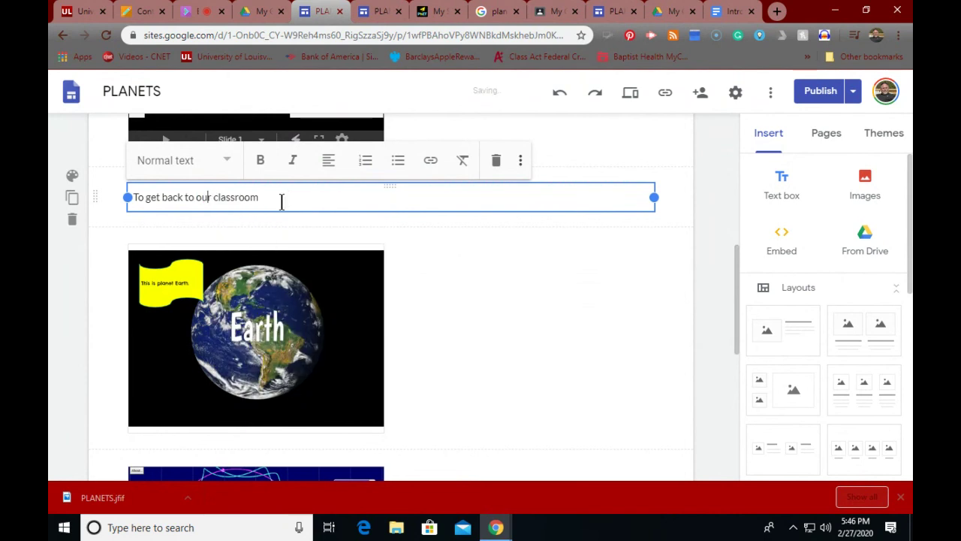
pyautogui.write(', click here:')
pyautogui.press('Return')
pyautogui.hotkey('ctrl', 'v')
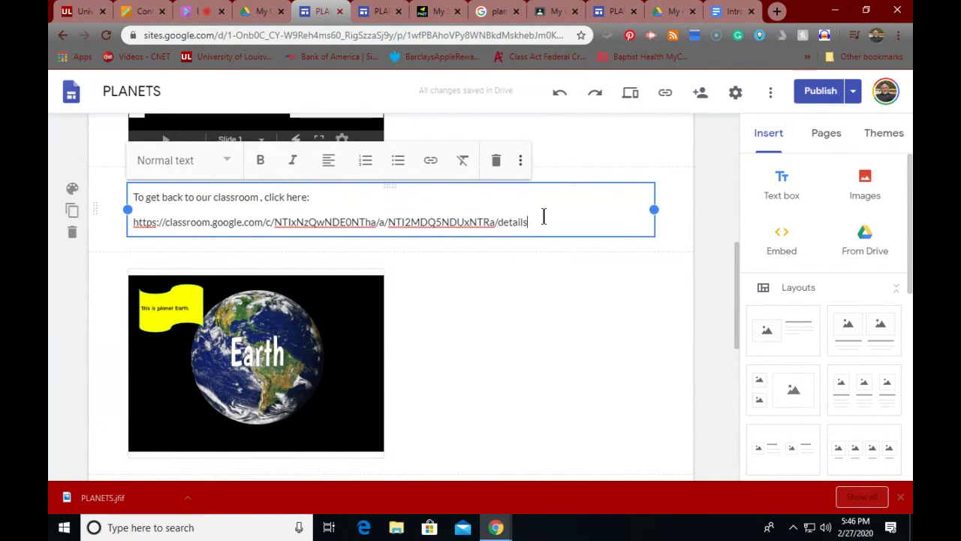
# Step: Narrow the link text box and move it beside the Gravity slideshow
pyautogui.scroll(-1, 576, 255)
pyautogui.scroll(5, 576, 260)
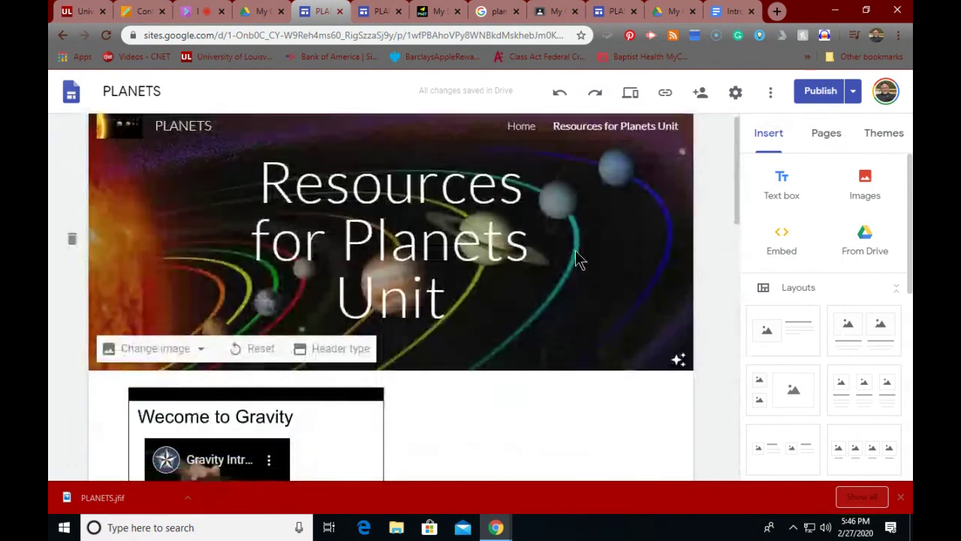
pyautogui.scroll(-5, 576, 260)
pyautogui.moveTo(656, 242); pyautogui.dragTo(474, 248)
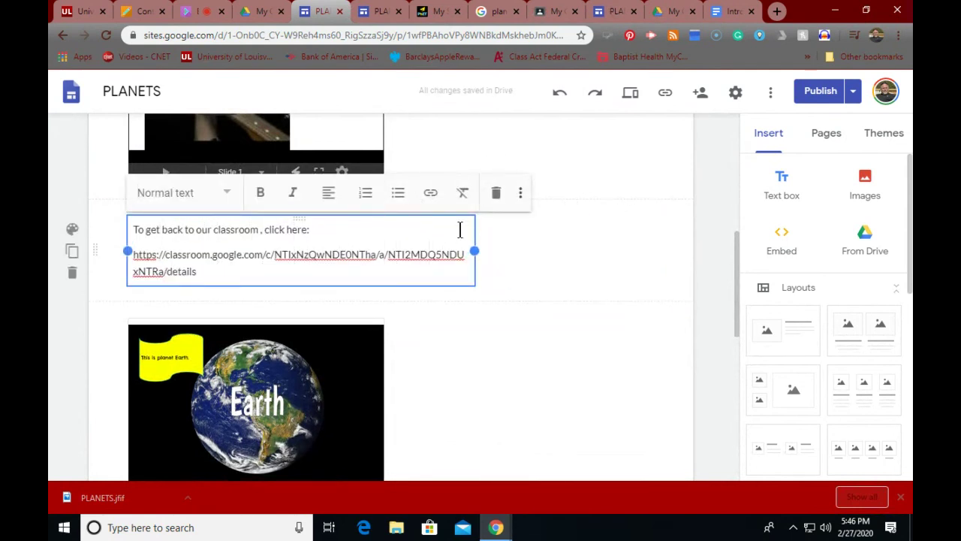
pyautogui.scroll(6, 459, 228)
pyautogui.scroll(-5, 461, 238)
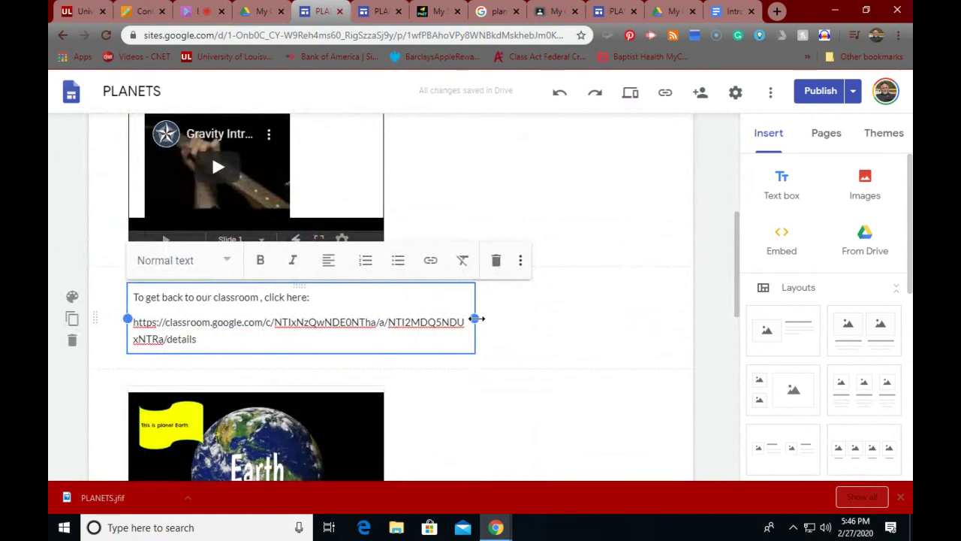
pyautogui.moveTo(475, 318); pyautogui.dragTo(384, 320)
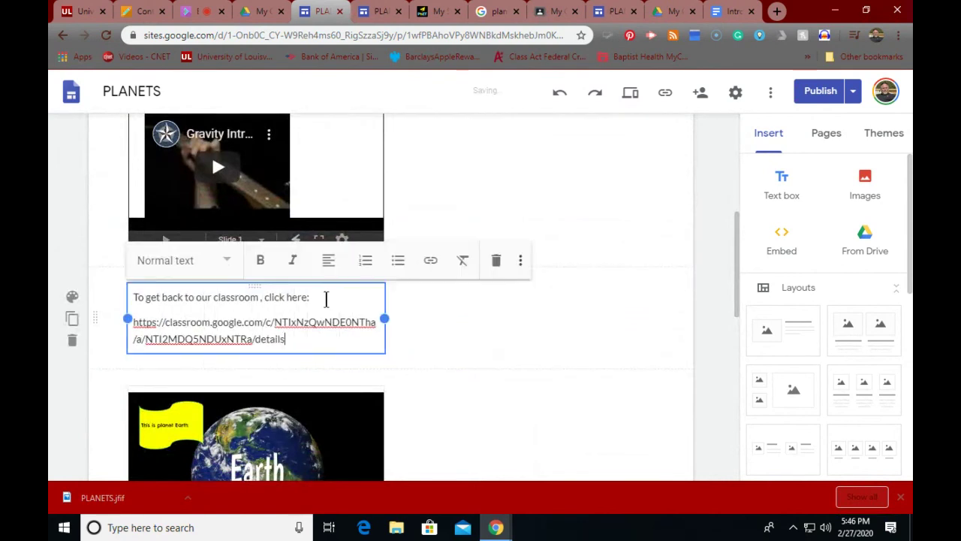
pyautogui.moveTo(268, 284); pyautogui.dragTo(444, 168)
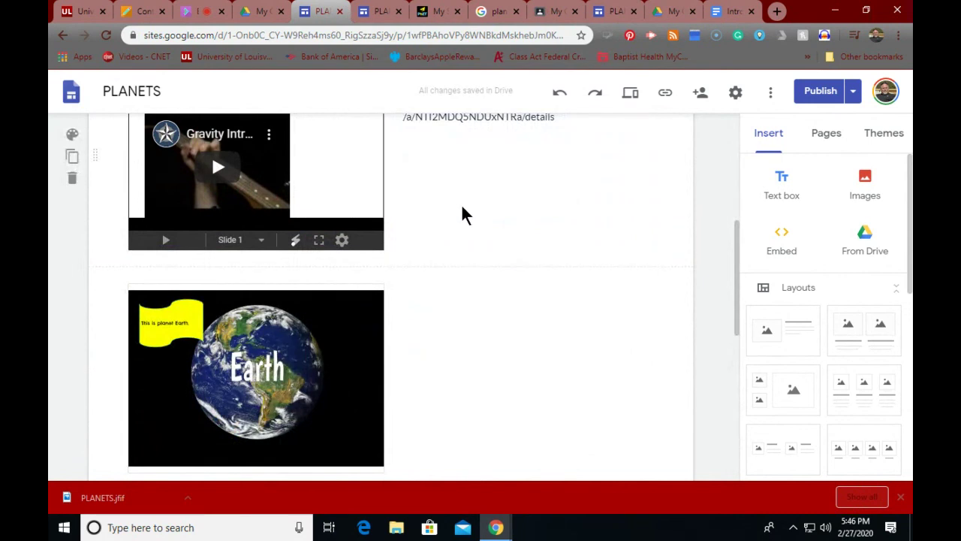
pyautogui.scroll(5, 461, 203)
pyautogui.scroll(-2, 461, 204)
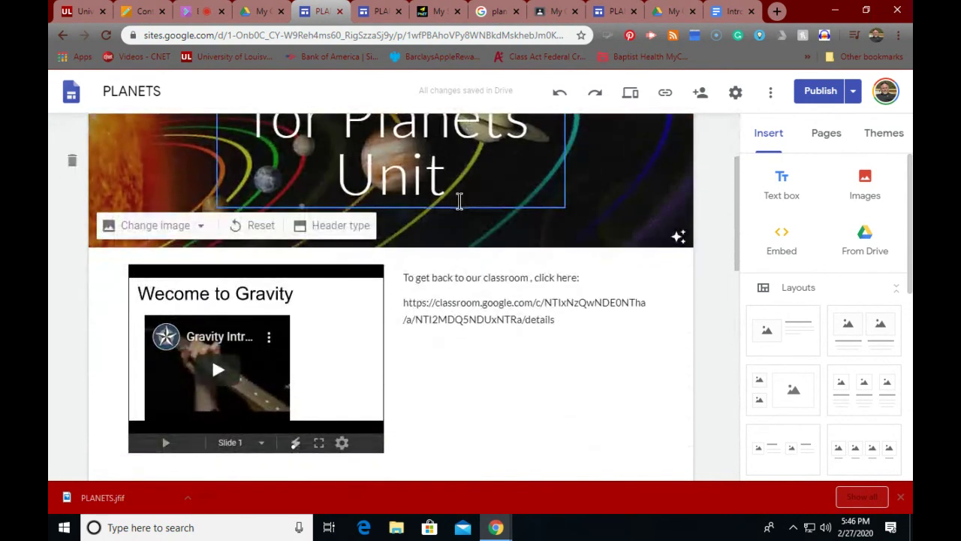
pyautogui.scroll(2, 459, 199)
pyautogui.scroll(1, 461, 197)
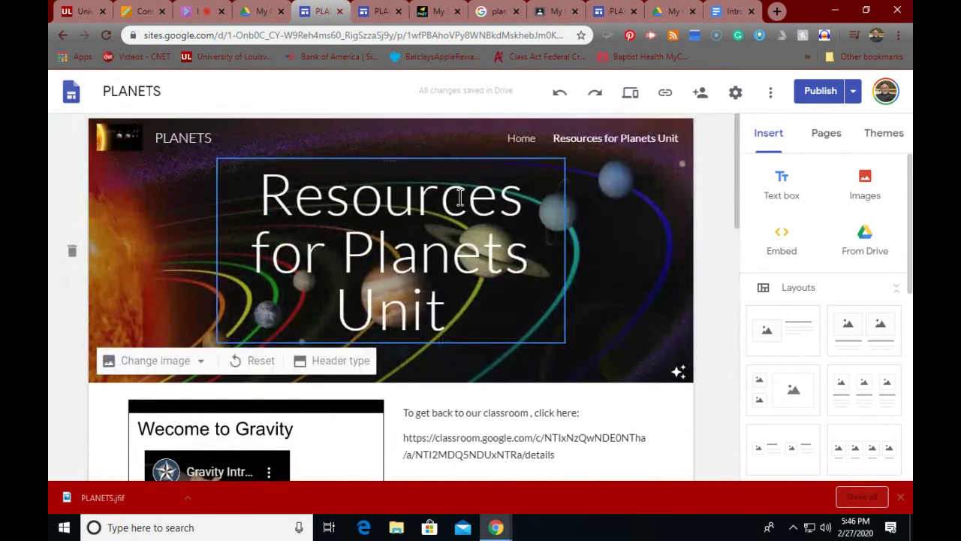
pyautogui.scroll(-2, 461, 197)
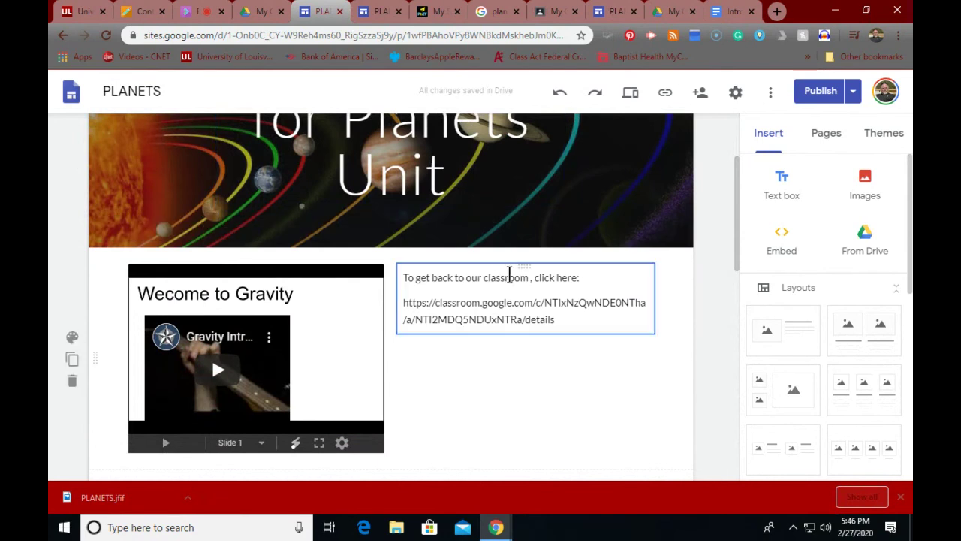
# Step: Publish the PLANETS site changes, dismissing the Publish with confidence introduction
pyautogui.click(818, 93)
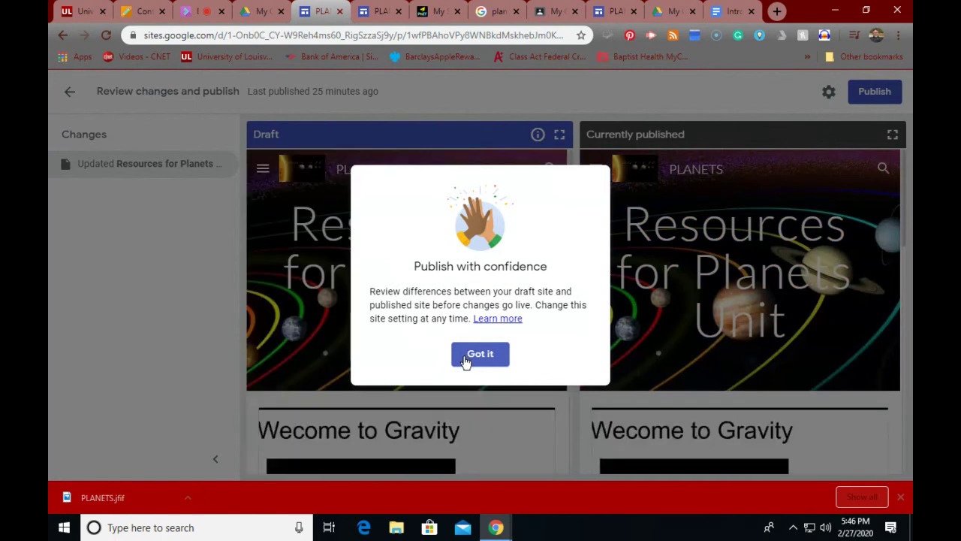
pyautogui.click(465, 359)
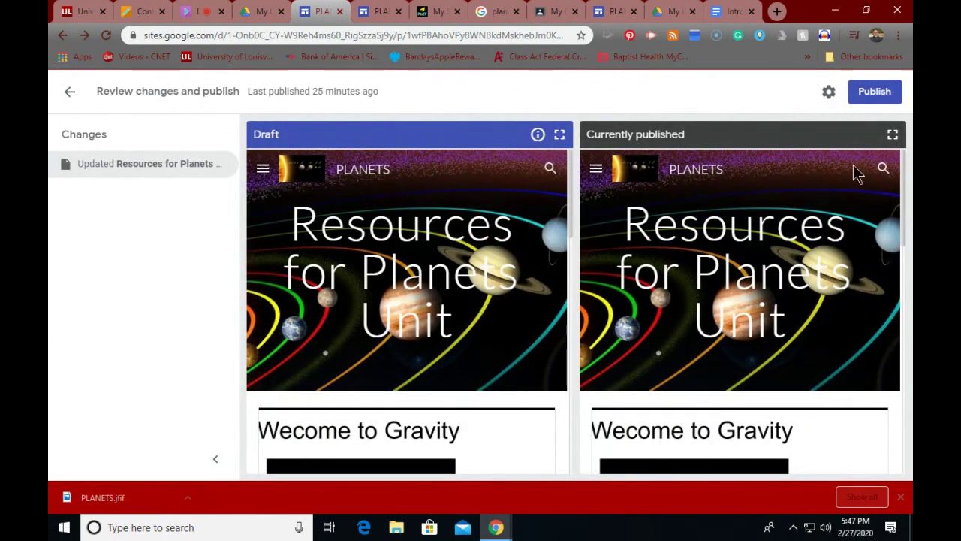
pyautogui.click(871, 93)
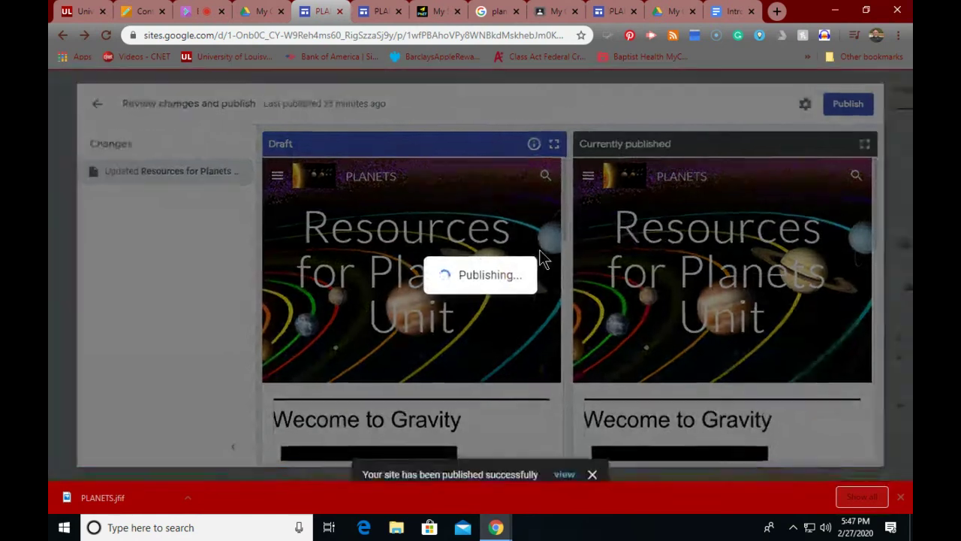
pyautogui.scroll(-3, 551, 268)
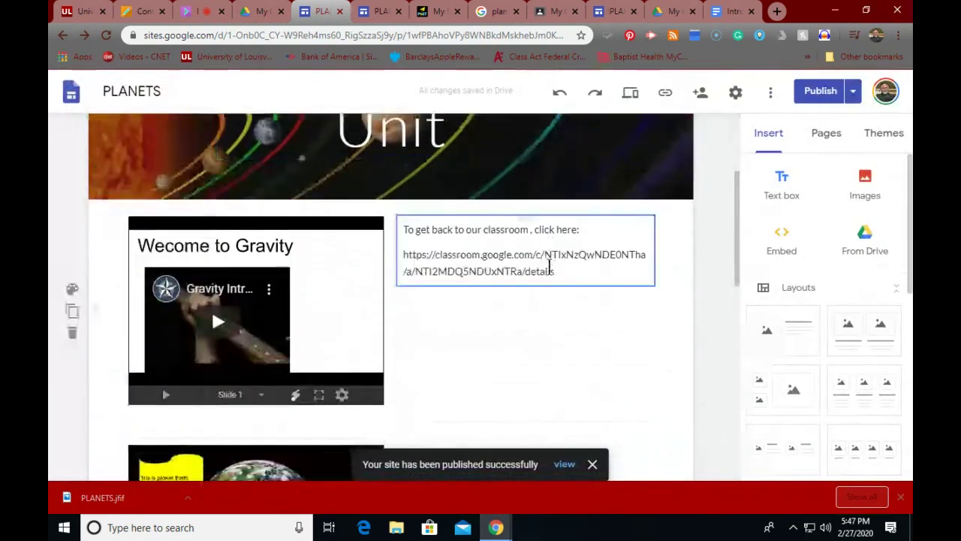
pyautogui.scroll(3, 489, 263)
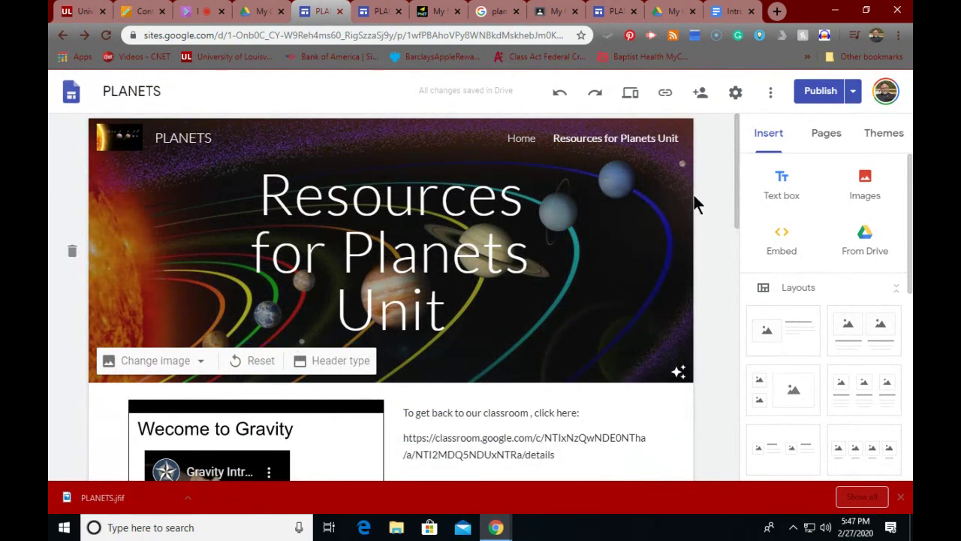
pyautogui.scroll(-5, 859, 234)
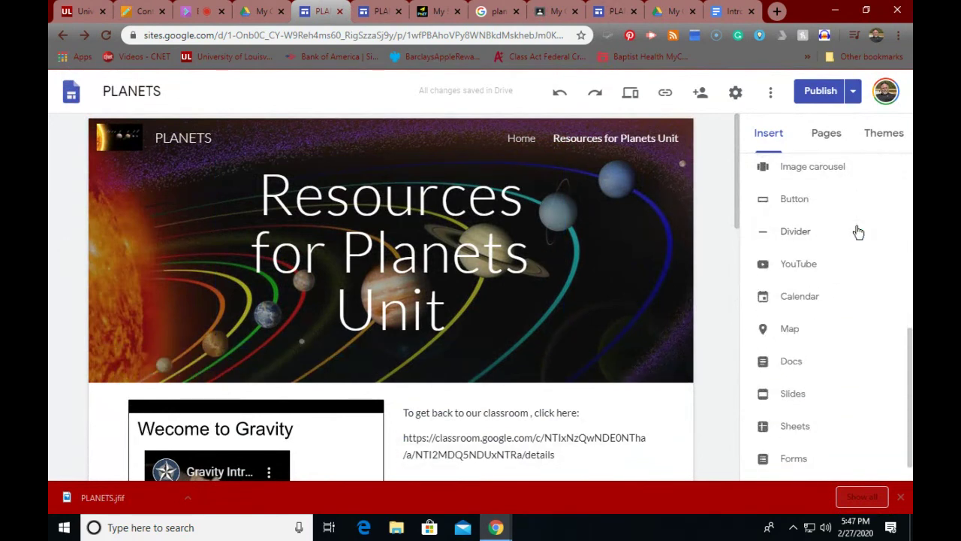
# Step: Insert a 'Let's Go Home!!!' button linked to the pasted Classroom address
pyautogui.scroll(2, 859, 234)
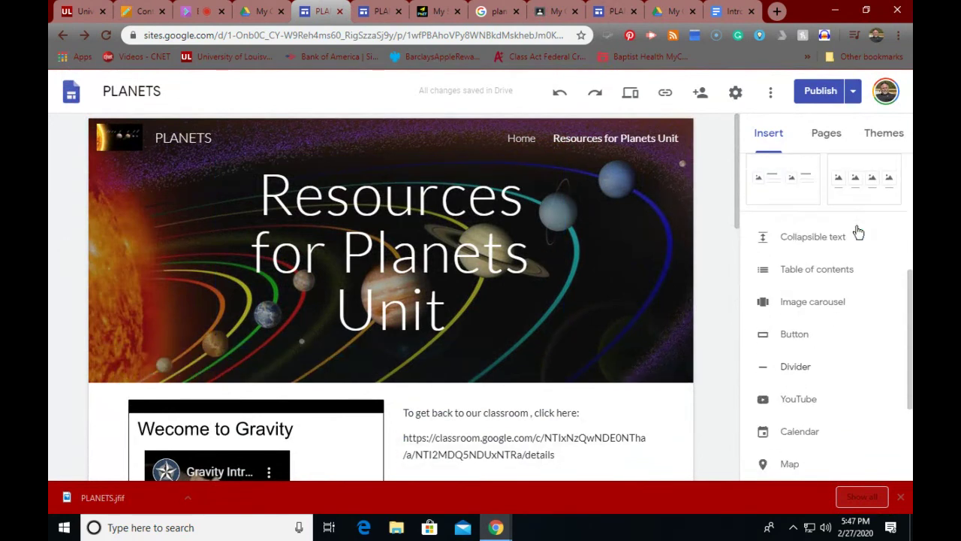
pyautogui.click(787, 335)
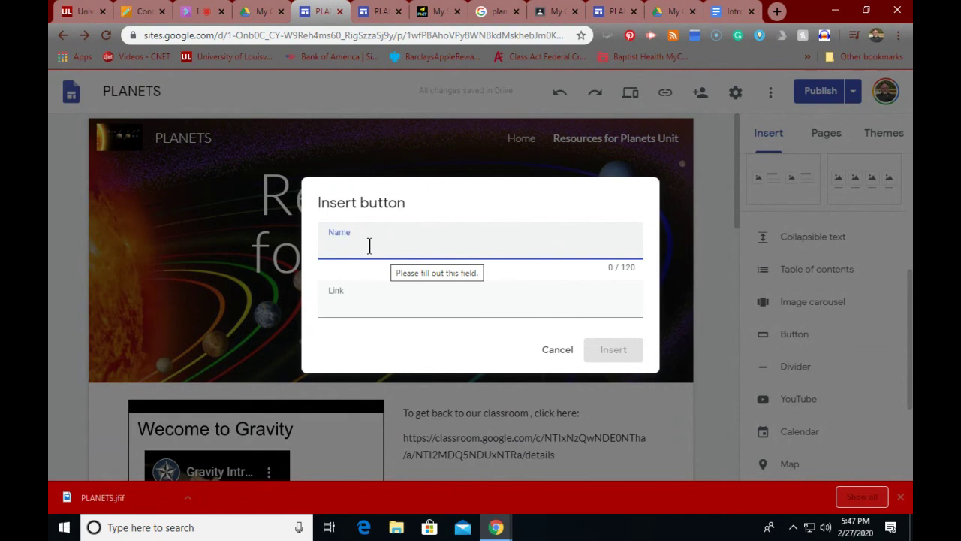
pyautogui.write('Le')
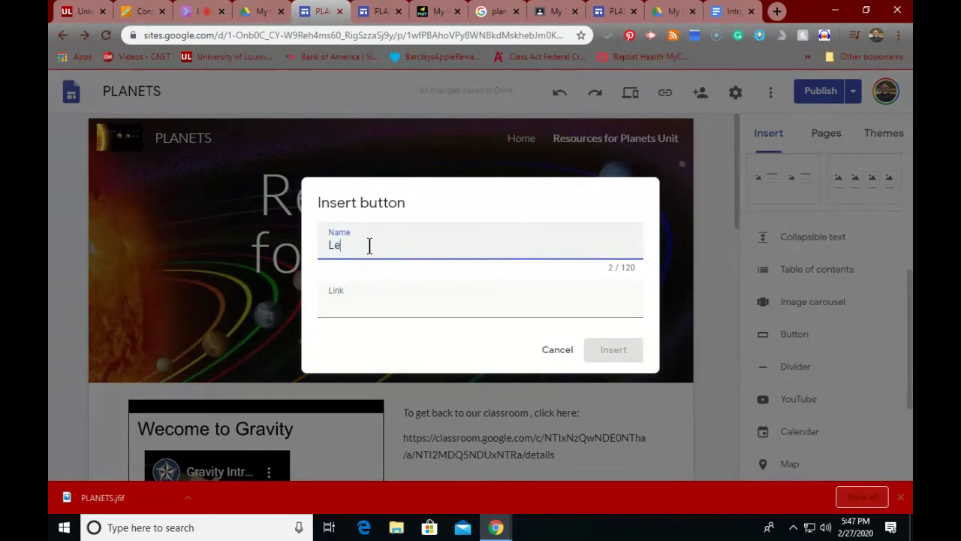
pyautogui.write("t's Gop Home")
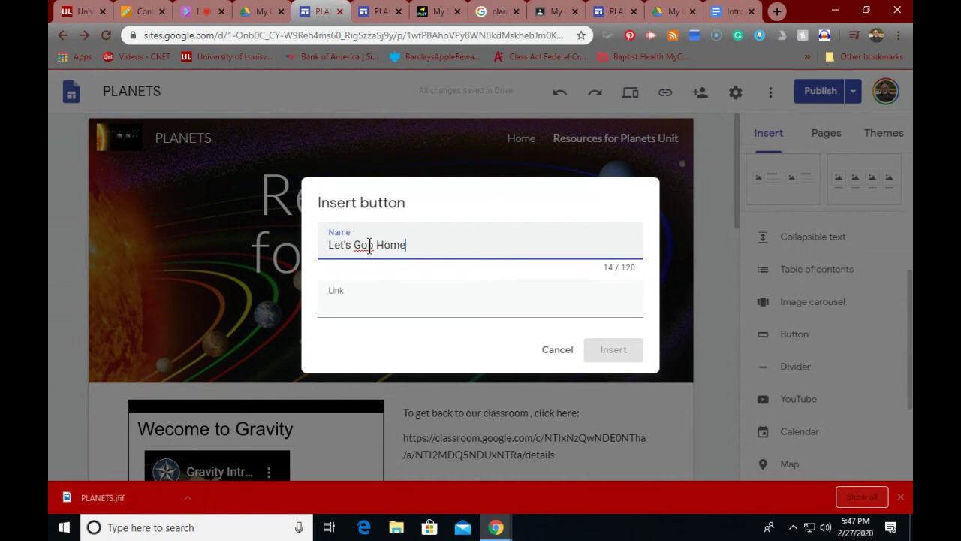
pyautogui.write('!!!')
pyautogui.click(374, 250)
pyautogui.press('BackSpace')
pyautogui.click(332, 305)
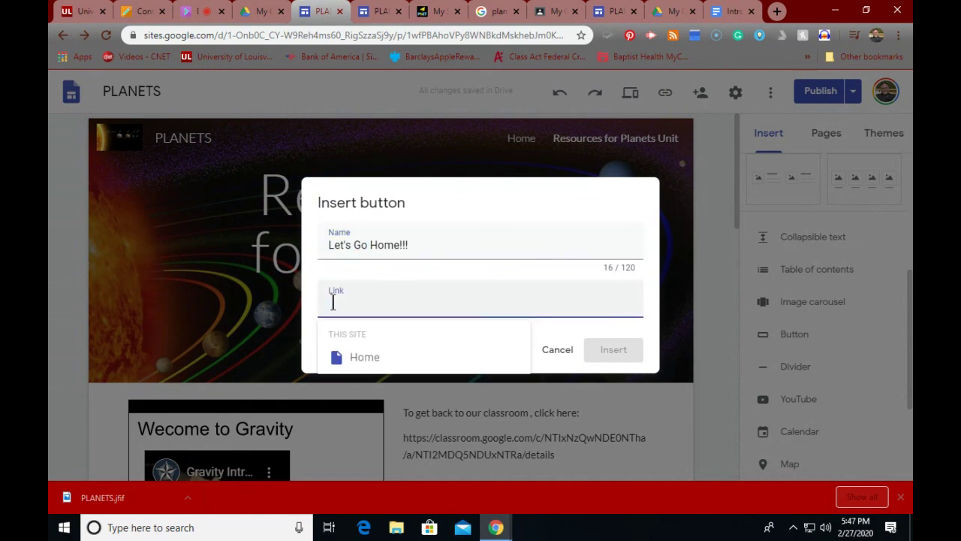
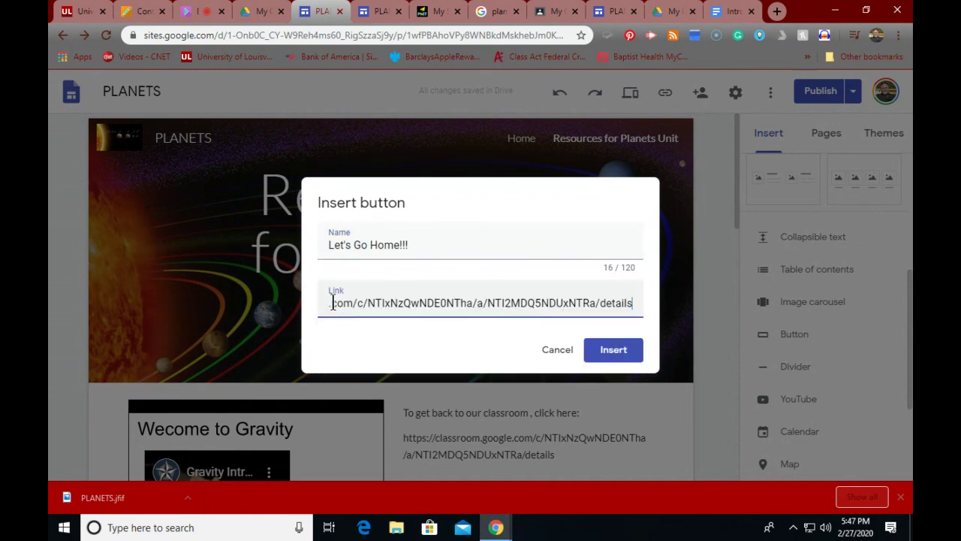
pyautogui.click(619, 349)
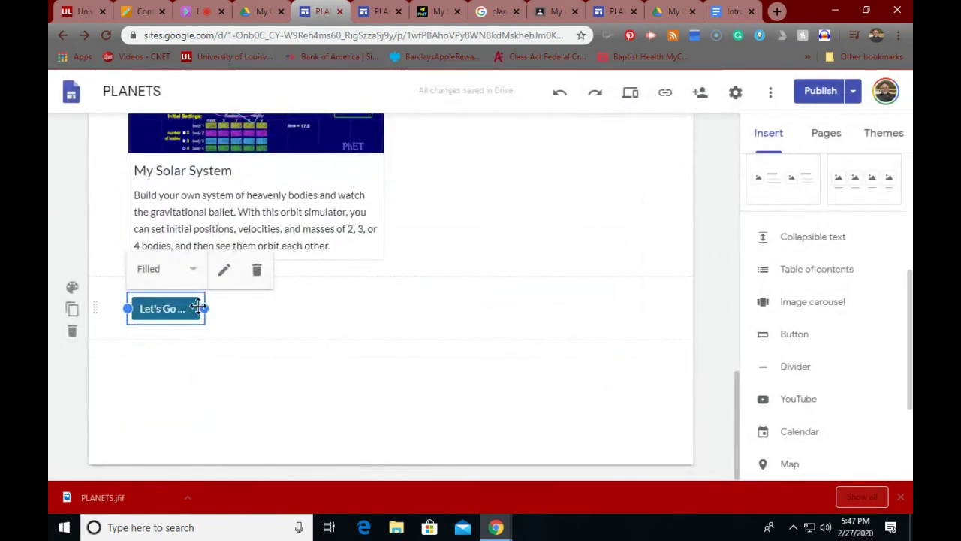
# Step: Widen the Let's Go Home!!! button and delete the classroom link text box
pyautogui.moveTo(201, 308); pyautogui.dragTo(406, 307)
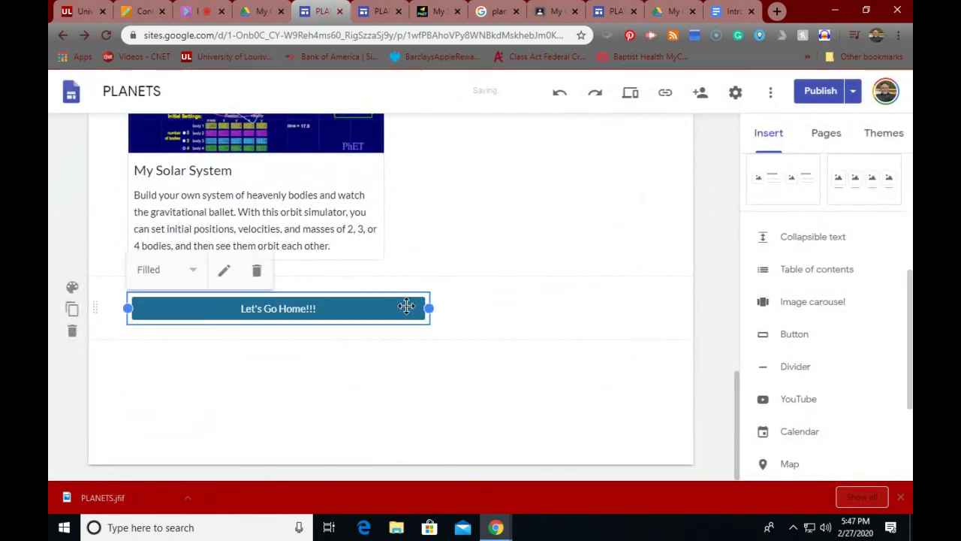
pyautogui.scroll(10, 443, 319)
pyautogui.scroll(-2, 455, 328)
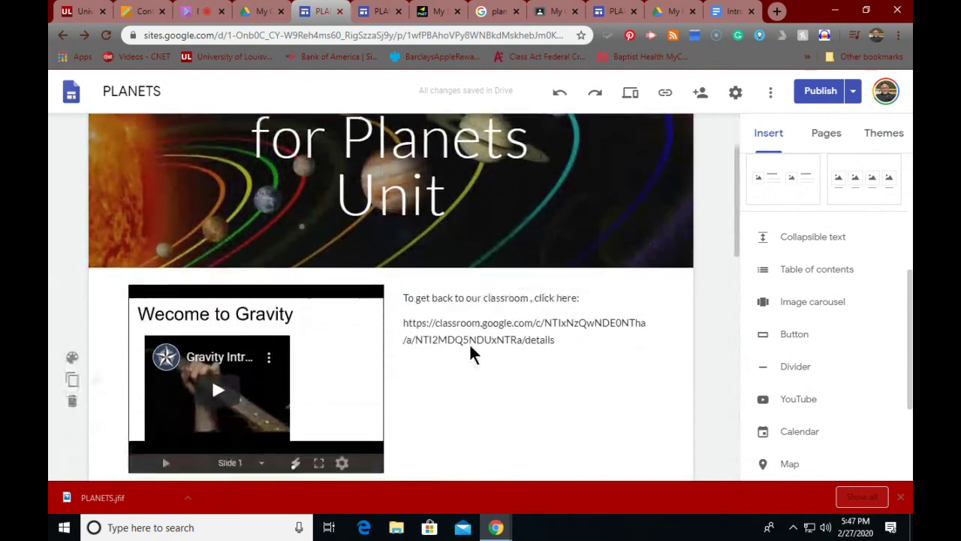
pyautogui.click(463, 331)
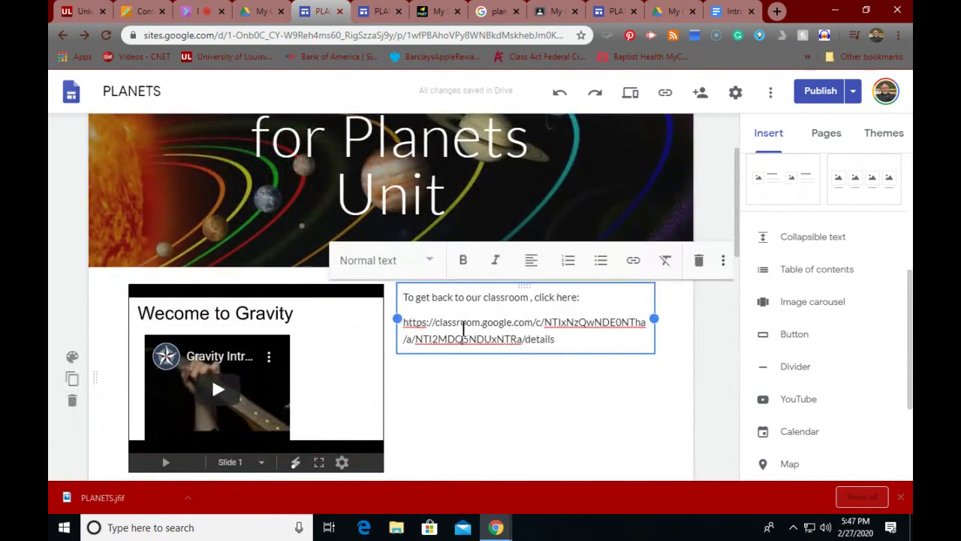
pyautogui.press('BackSpace')
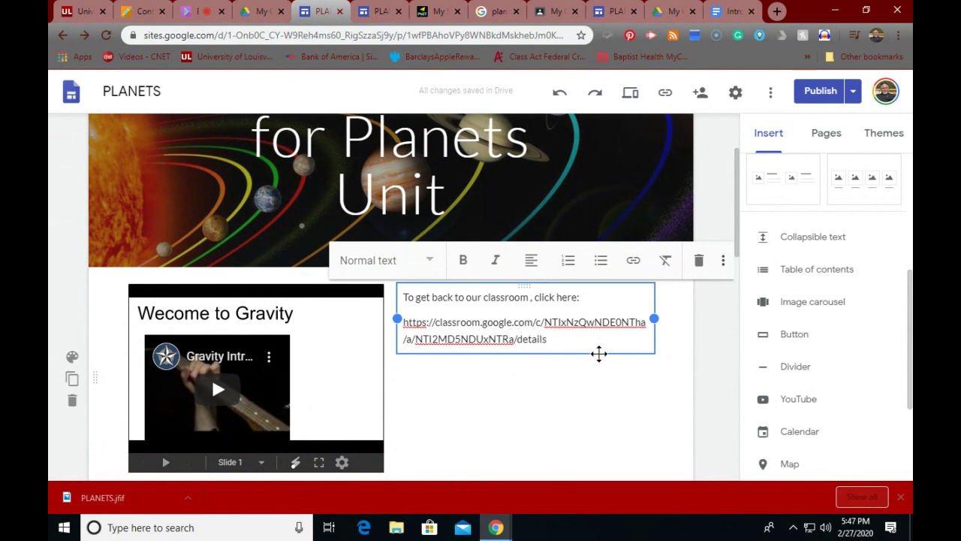
pyautogui.moveTo(598, 353); pyautogui.dragTo(599, 365)
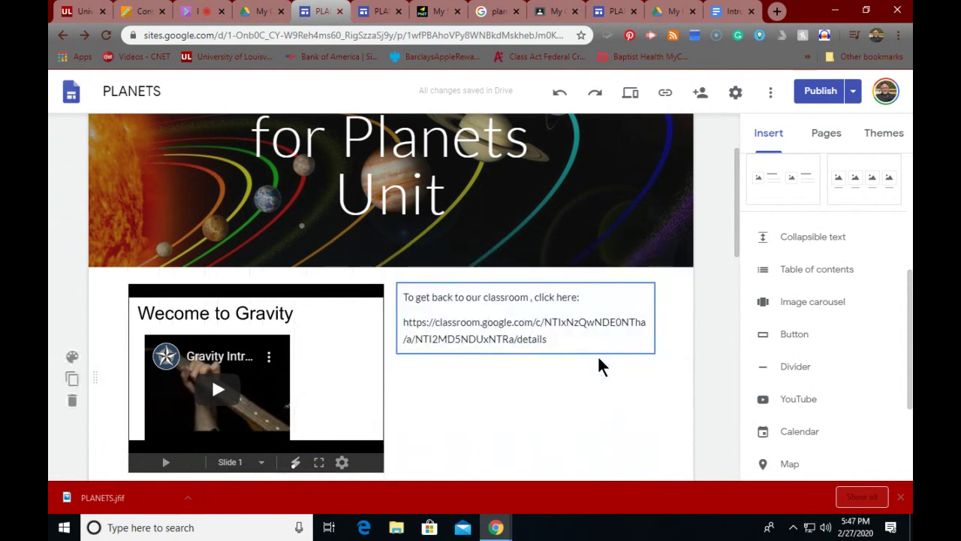
pyautogui.click(535, 348)
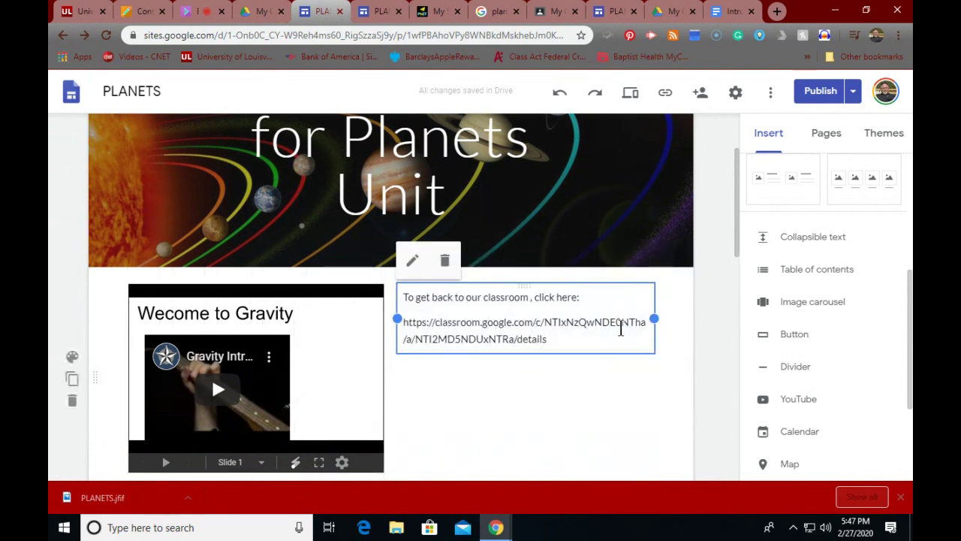
pyautogui.click(445, 261)
# Step: Move the button beside the Gravity slideshow and review changes for publishing
pyautogui.scroll(-10, 408, 338)
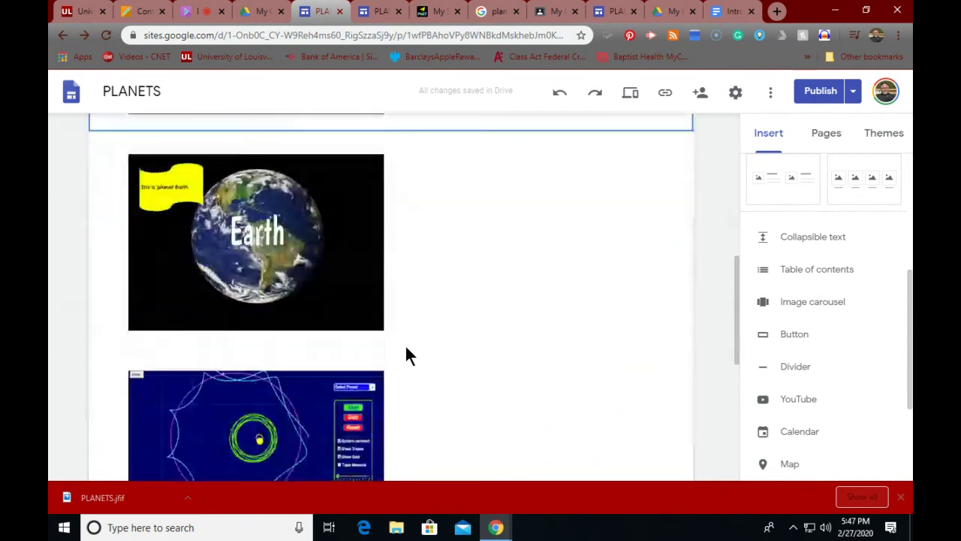
pyautogui.scroll(-2, 406, 353)
pyautogui.click(311, 365)
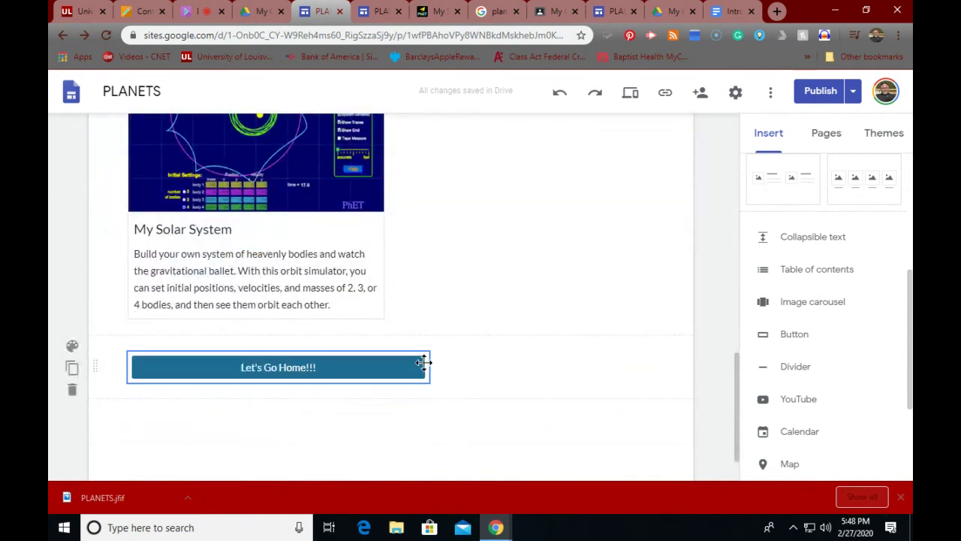
pyautogui.moveTo(418, 367); pyautogui.dragTo(439, 418)
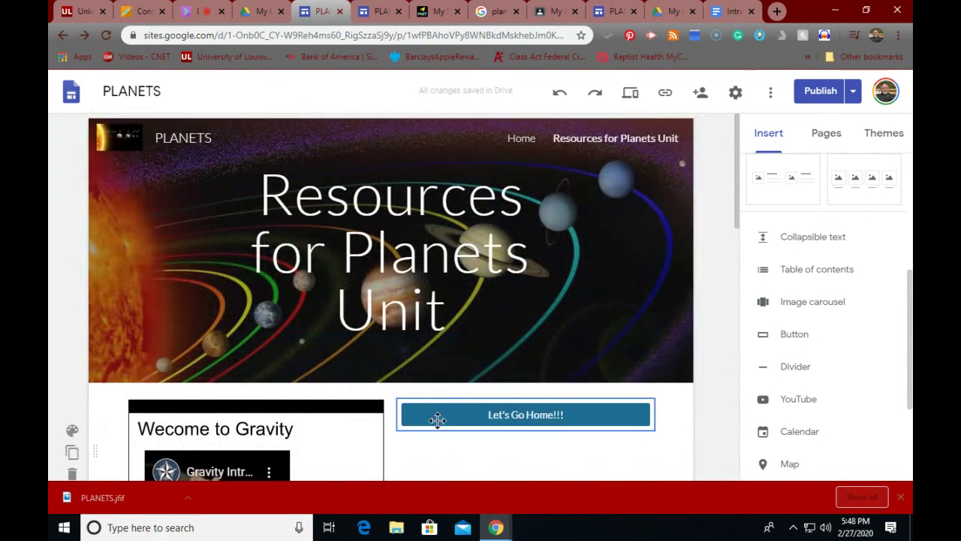
pyautogui.scroll(-3, 496, 455)
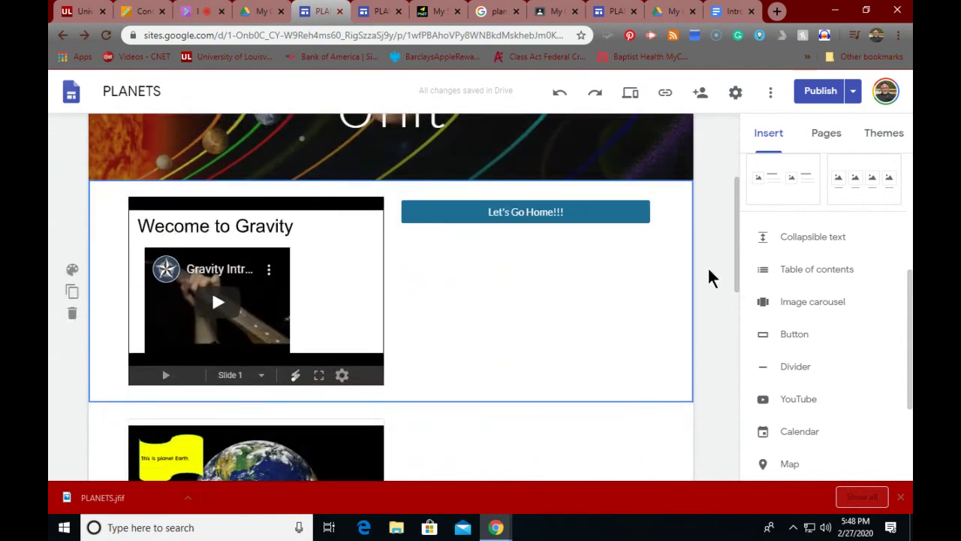
pyautogui.click(815, 93)
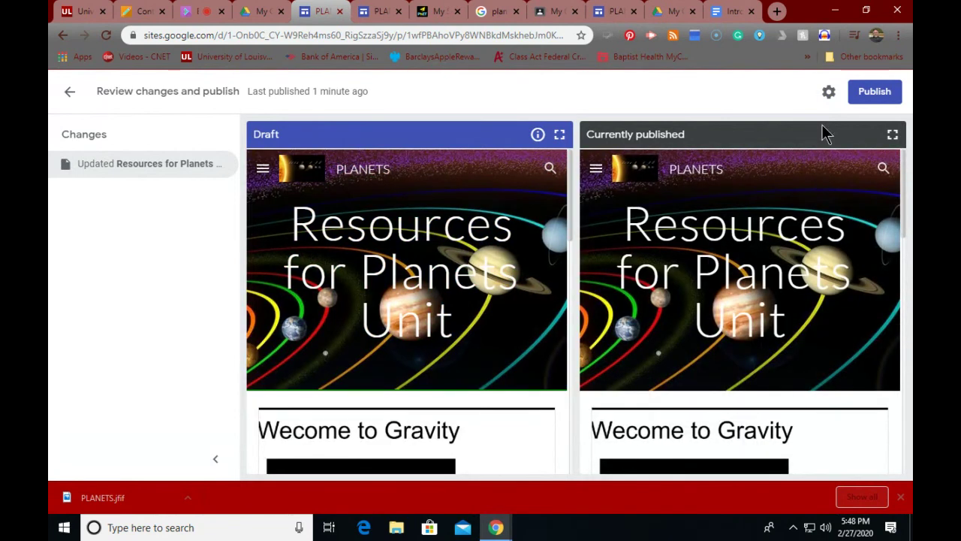
# Step: Publish the site so the live page carries the Let's Go Home!!! button
pyautogui.click(869, 93)
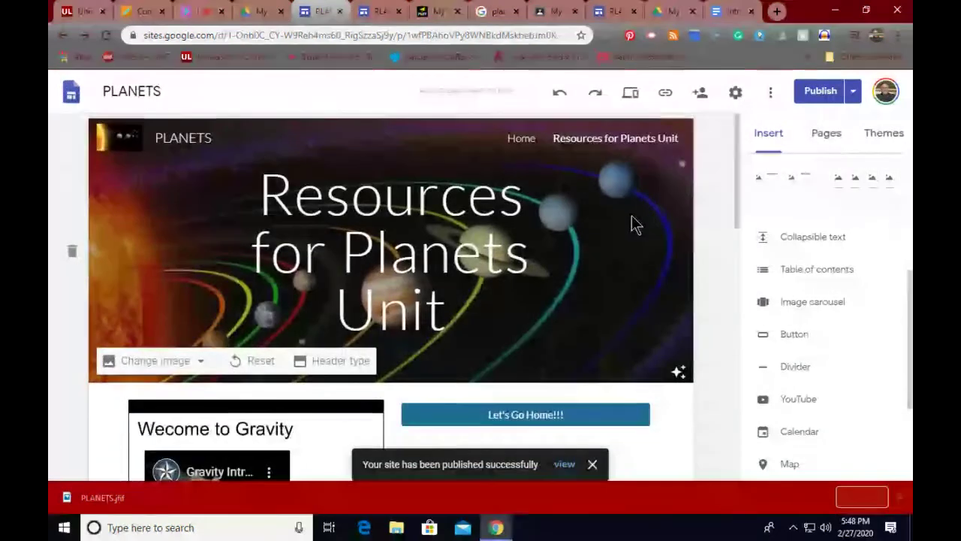
pyautogui.scroll(-1, 632, 225)
pyautogui.scroll(-1, 631, 225)
pyautogui.click(515, 278)
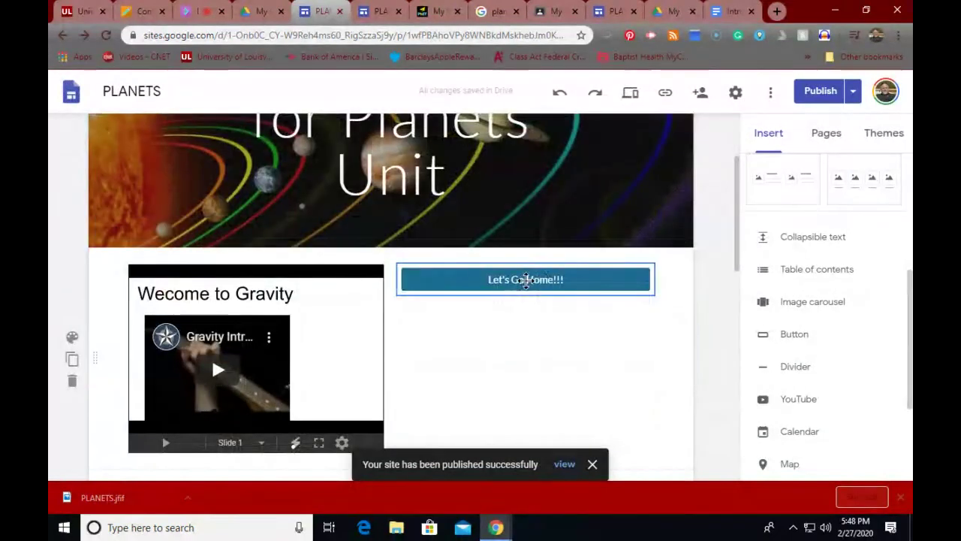
pyautogui.scroll(1, 553, 286)
pyautogui.scroll(1, 553, 286)
pyautogui.click(549, 273)
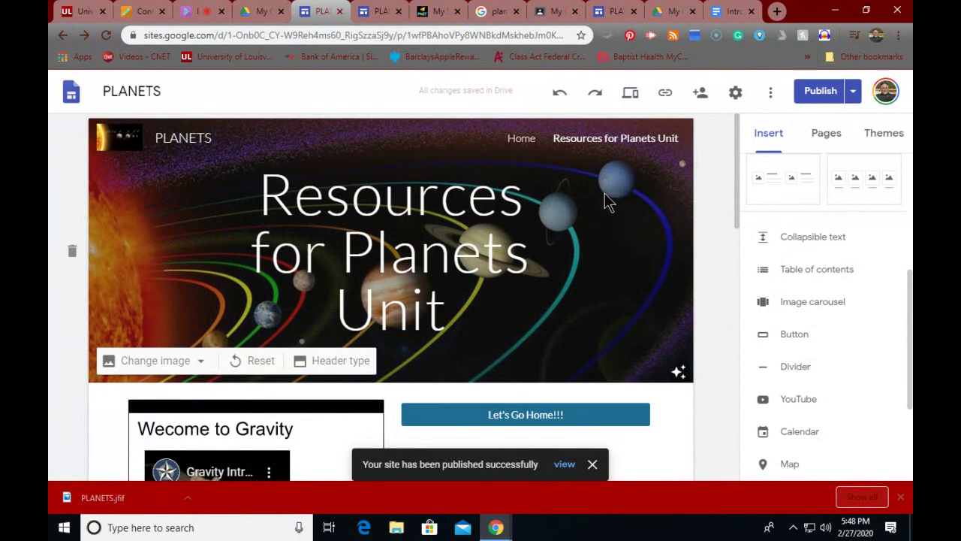
# Step: Preview the PLANETS site and follow its 'Let's Go Home!!!' button back to the Planet Assignment
pyautogui.click(630, 93)
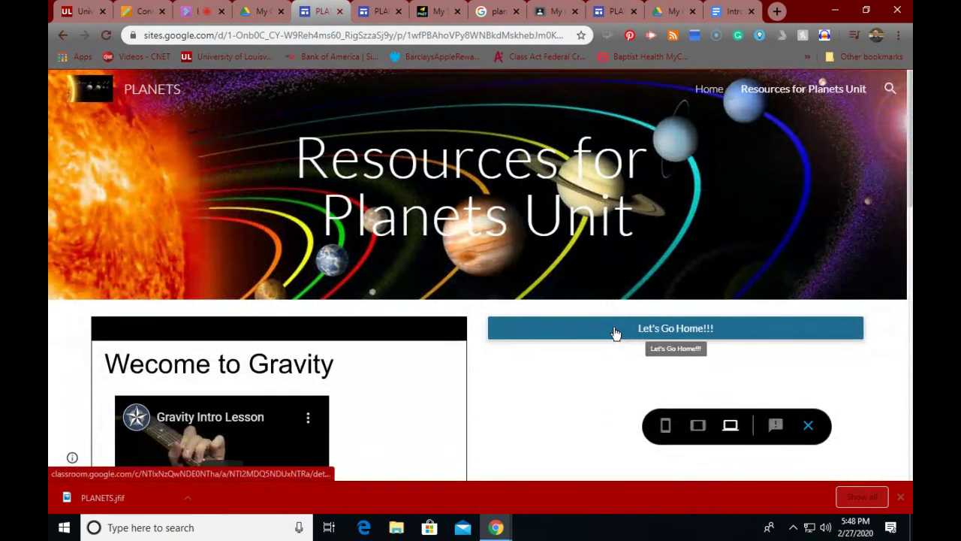
pyautogui.click(615, 329)
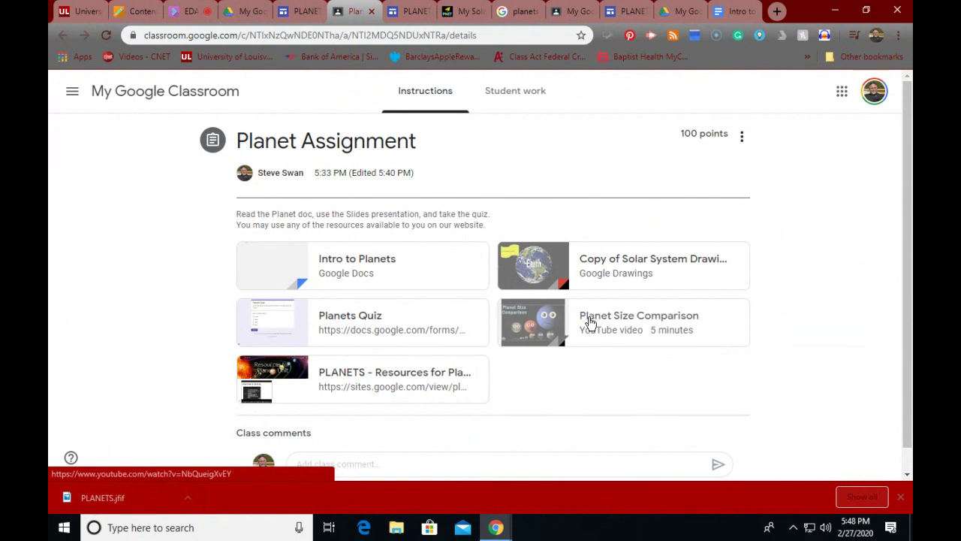
pyautogui.scroll(-1, 590, 322)
pyautogui.scroll(1, 590, 322)
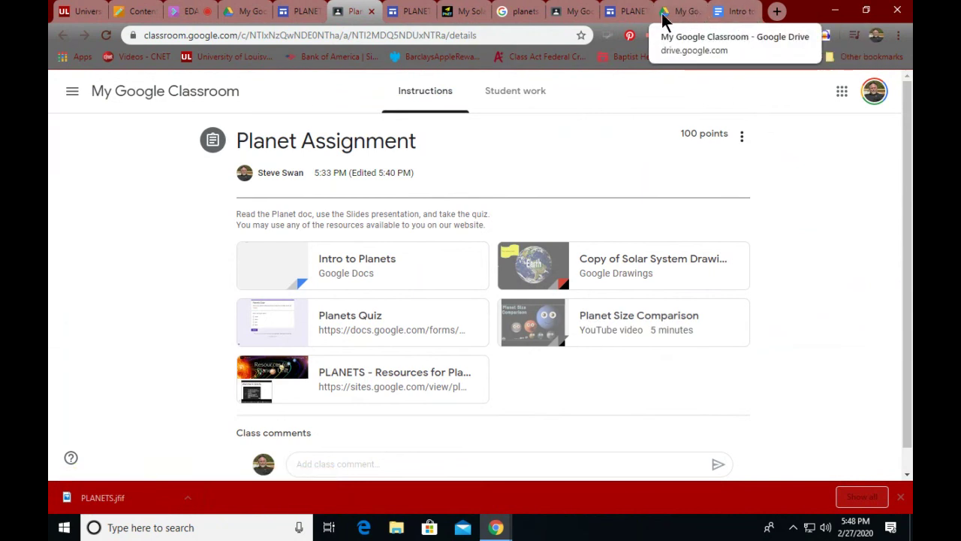
pyautogui.click(129, 11)
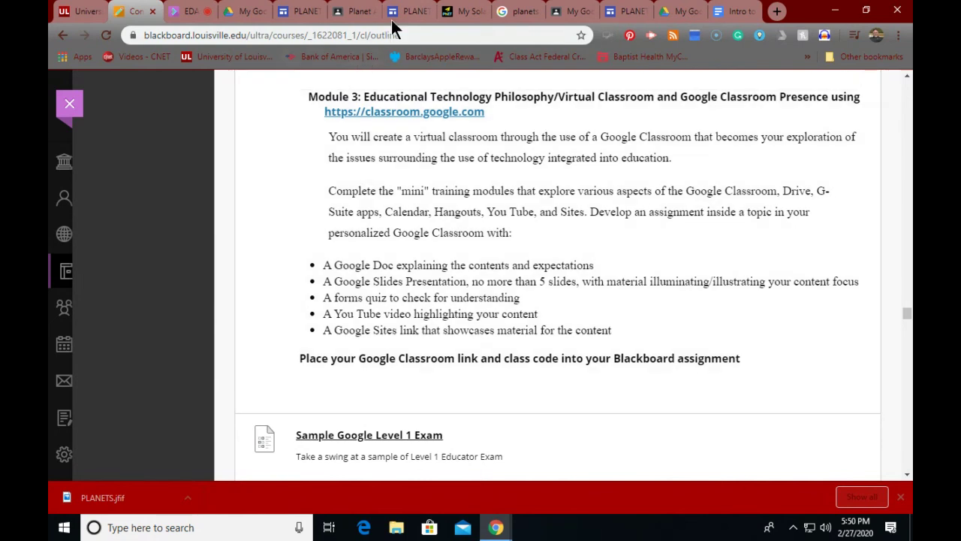
pyautogui.click(350, 12)
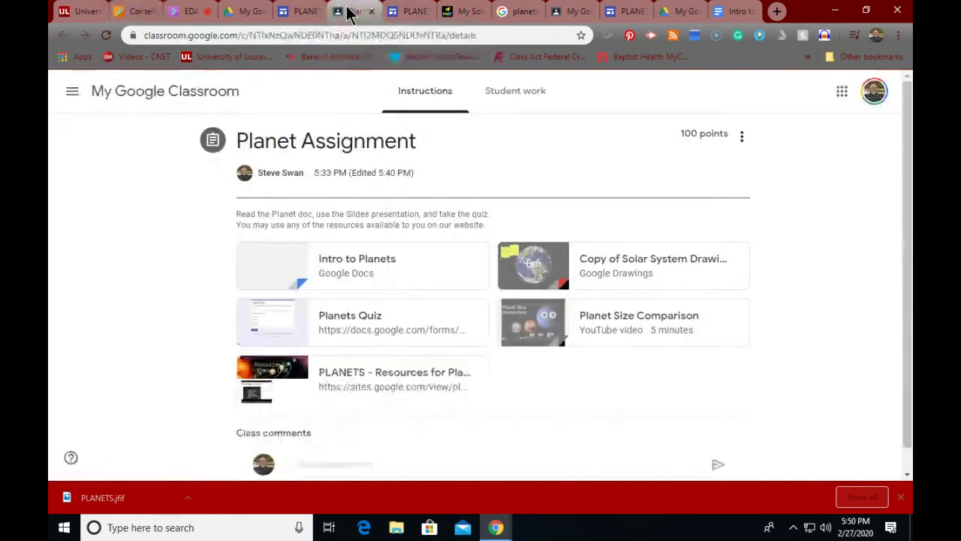
# Step: Open the 'Intro to Planets' Google Docs attachment of the Planet Assignment
pyautogui.click(741, 140)
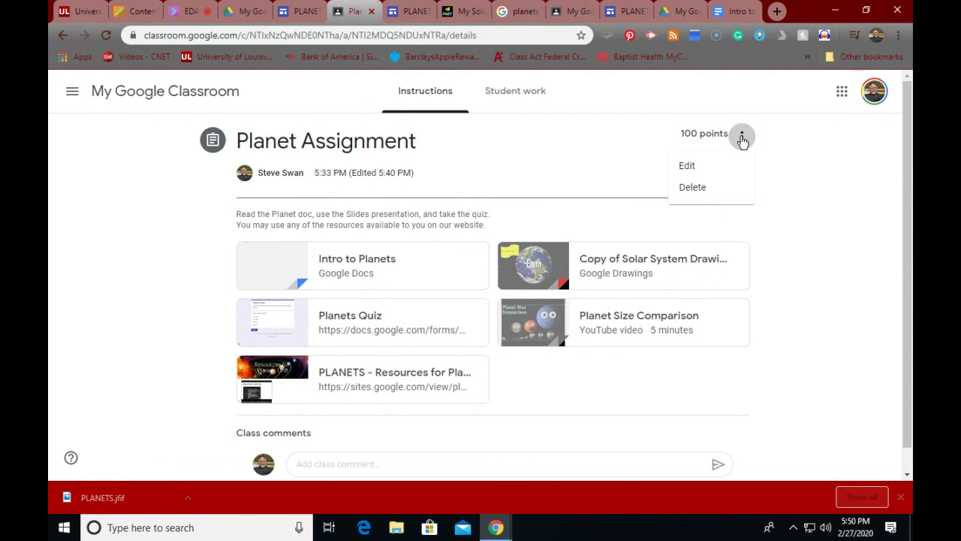
pyautogui.click(788, 171)
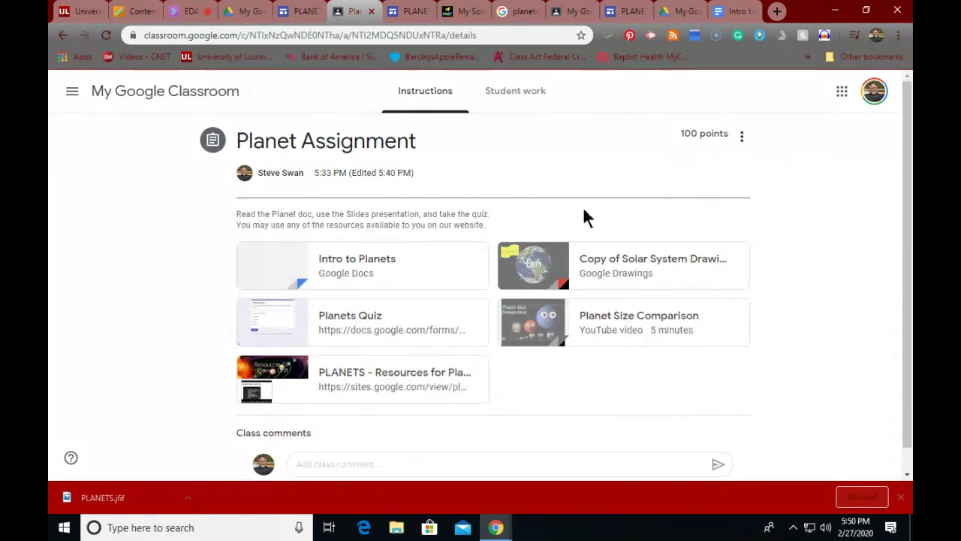
pyautogui.click(418, 275)
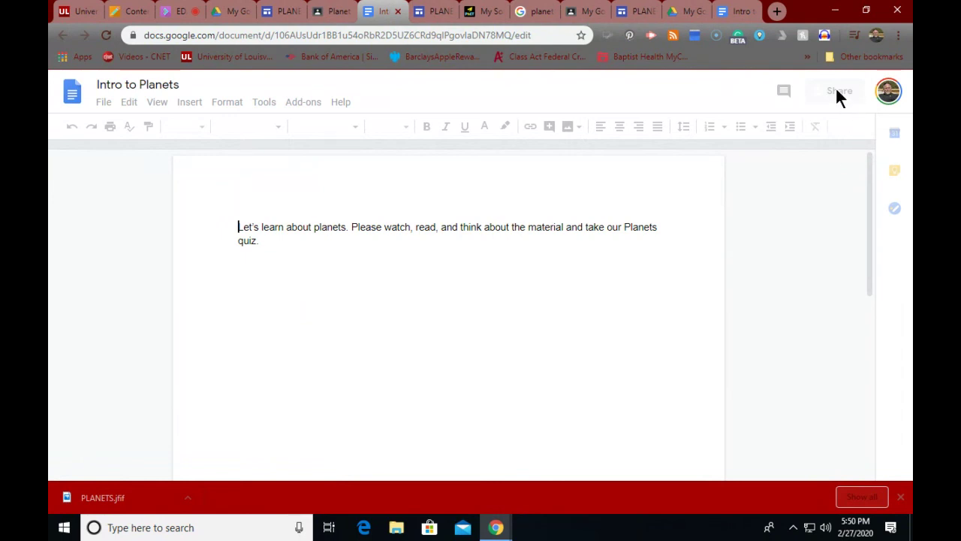
# Step: Verify the doc's sharing shows 'Shared with 2 groups', then return to the Planet Assignment
pyautogui.click(836, 94)
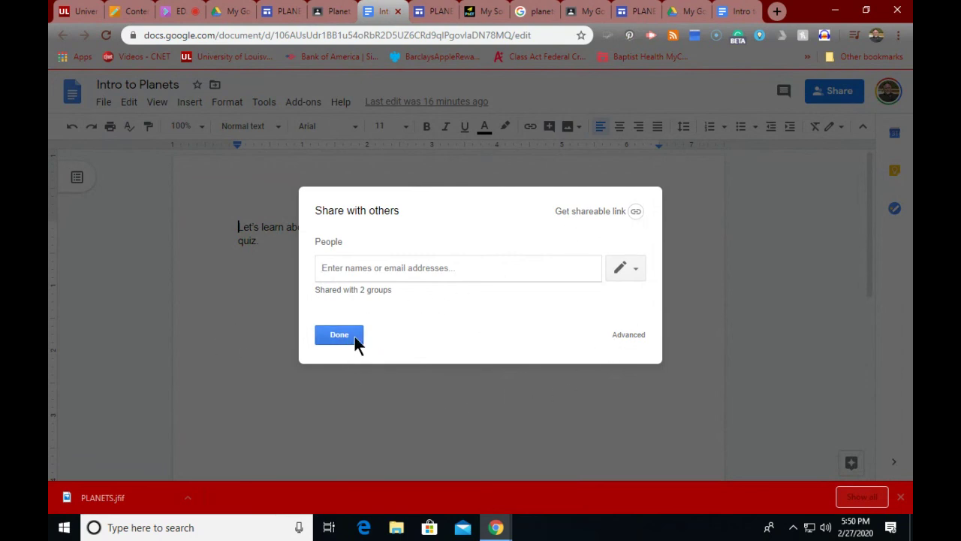
pyautogui.click(356, 338)
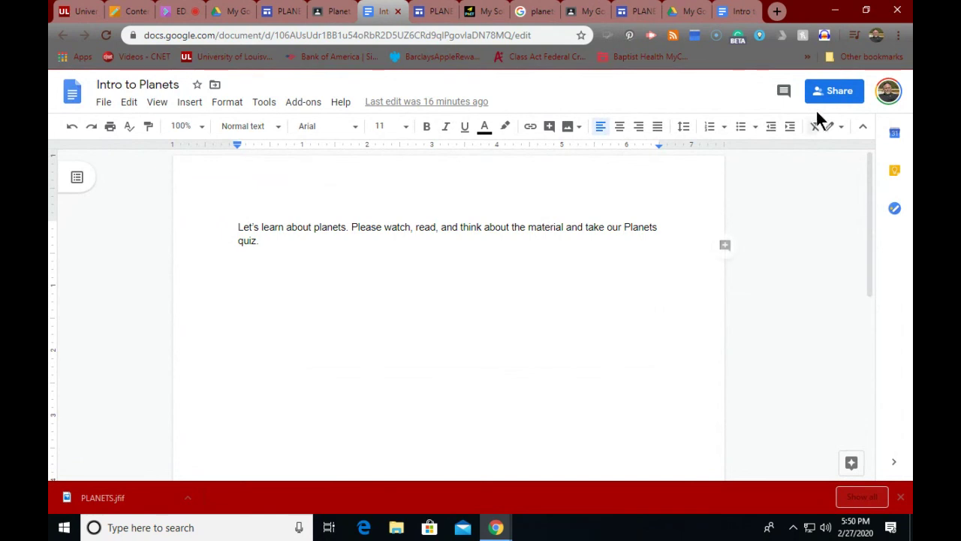
pyautogui.click(830, 93)
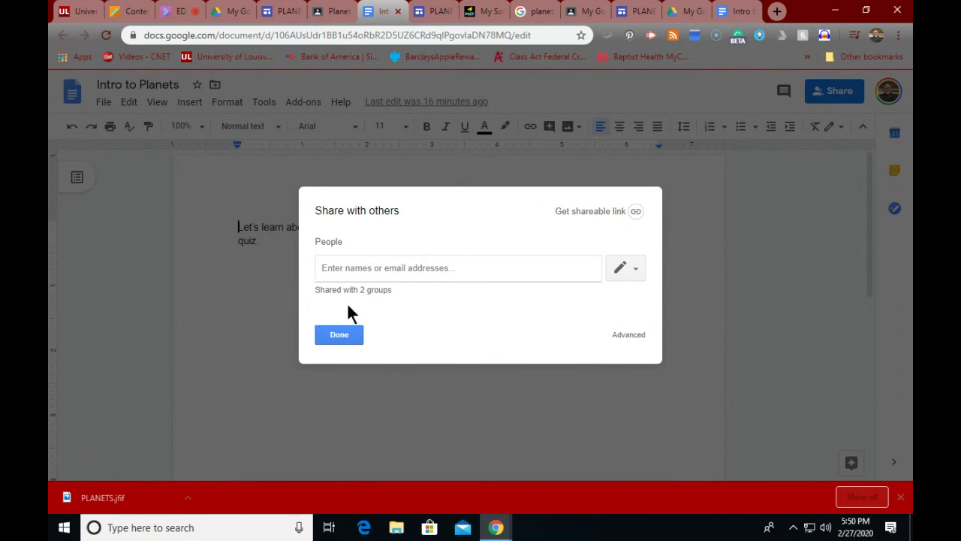
pyautogui.click(330, 338)
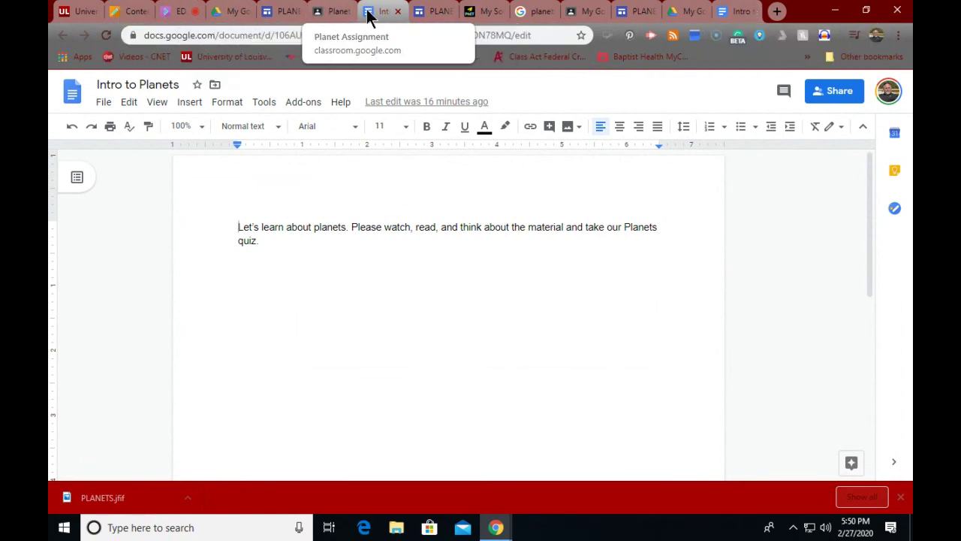
pyautogui.click(321, 13)
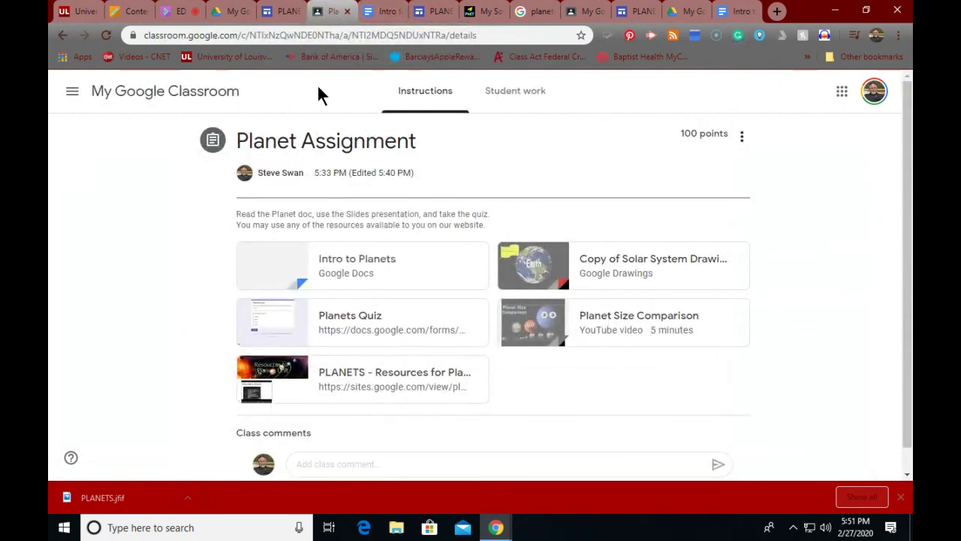
pyautogui.scroll(-1, 338, 154)
pyautogui.scroll(1, 334, 143)
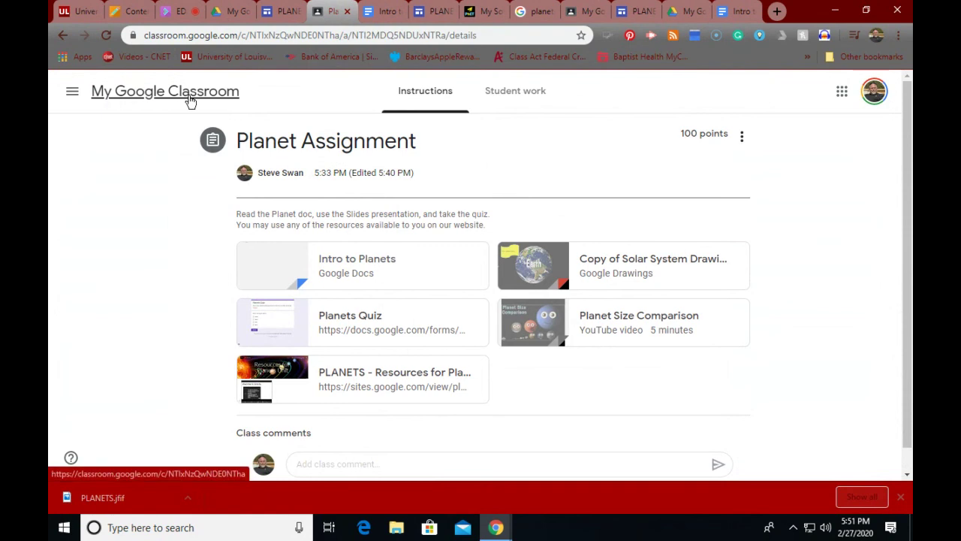
pyautogui.click(151, 99)
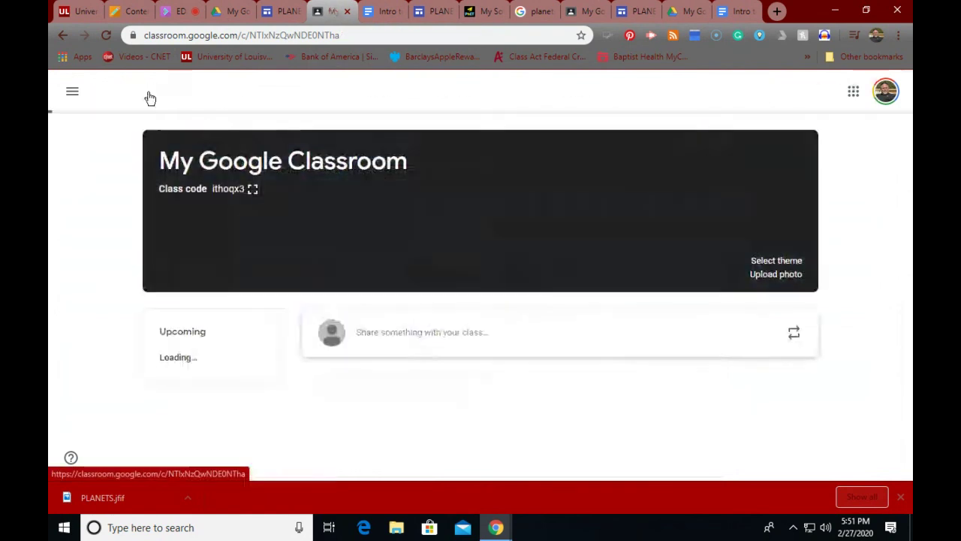
pyautogui.scroll(-2, 321, 222)
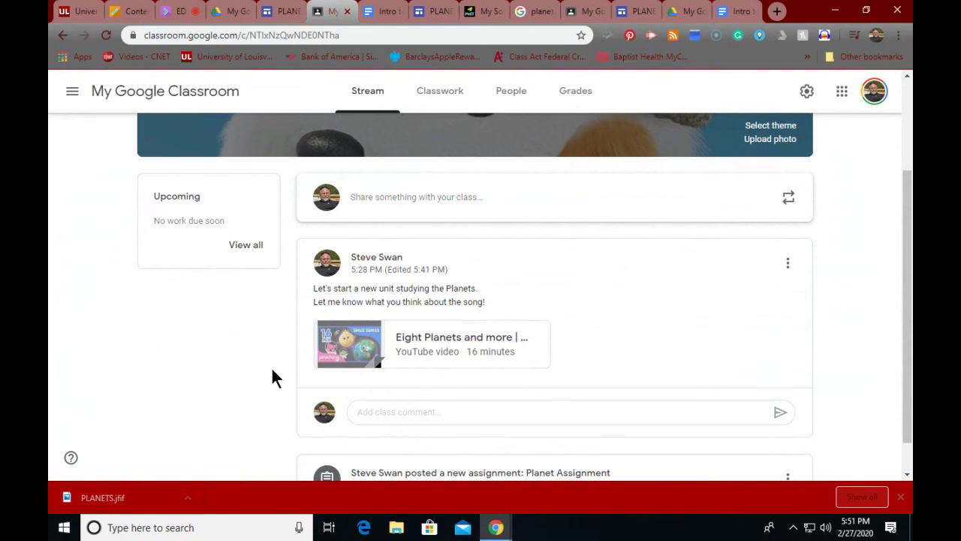
pyautogui.scroll(2, 272, 369)
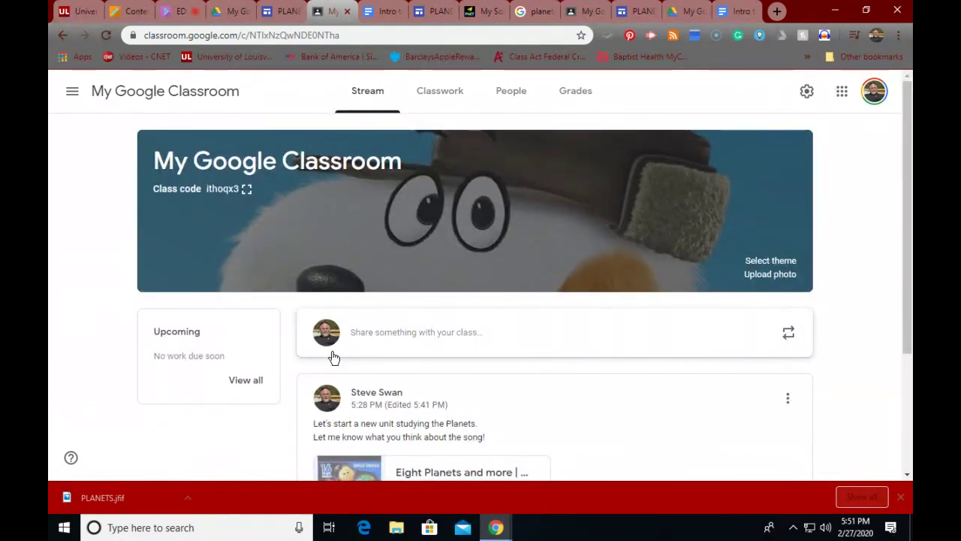
pyautogui.scroll(-2, 361, 338)
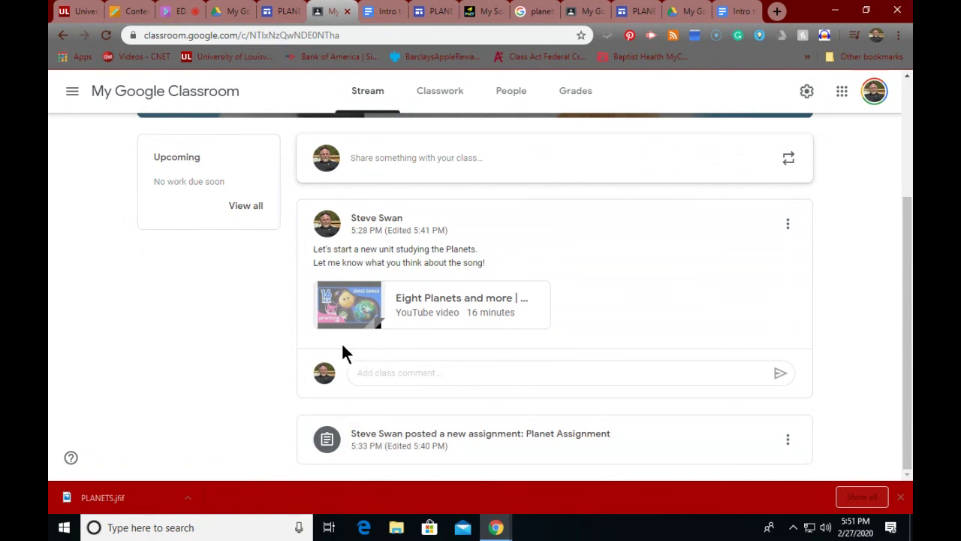
pyautogui.click(484, 443)
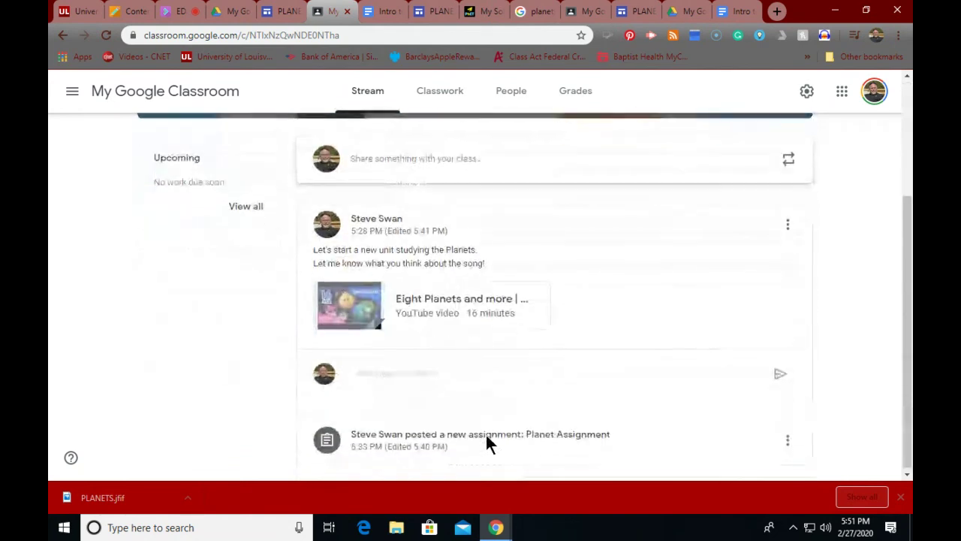
pyautogui.click(408, 436)
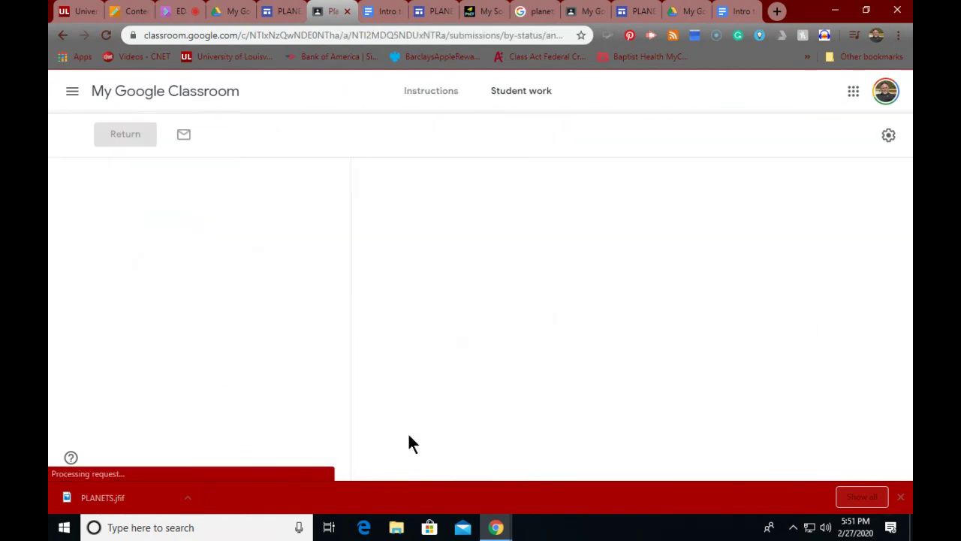
pyautogui.click(416, 95)
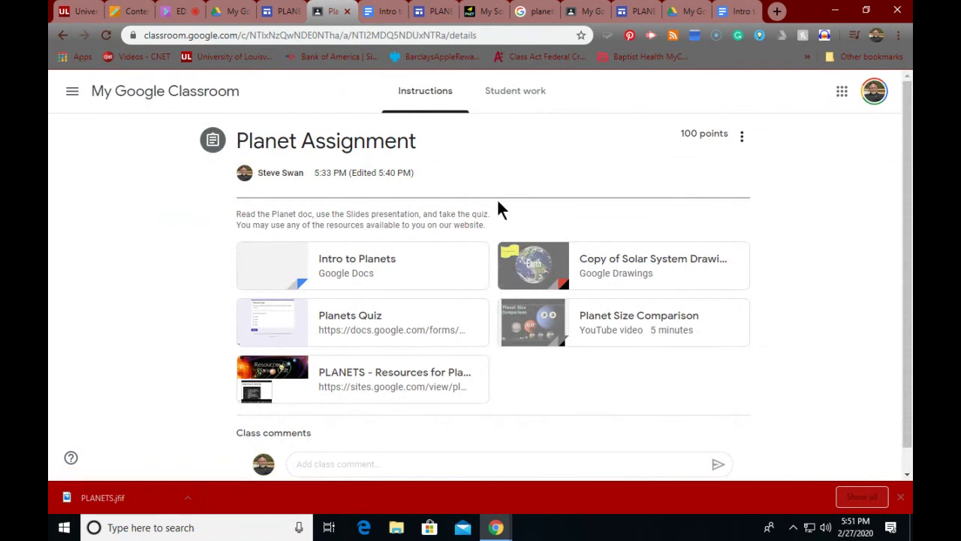
pyautogui.scroll(-1, 98, 255)
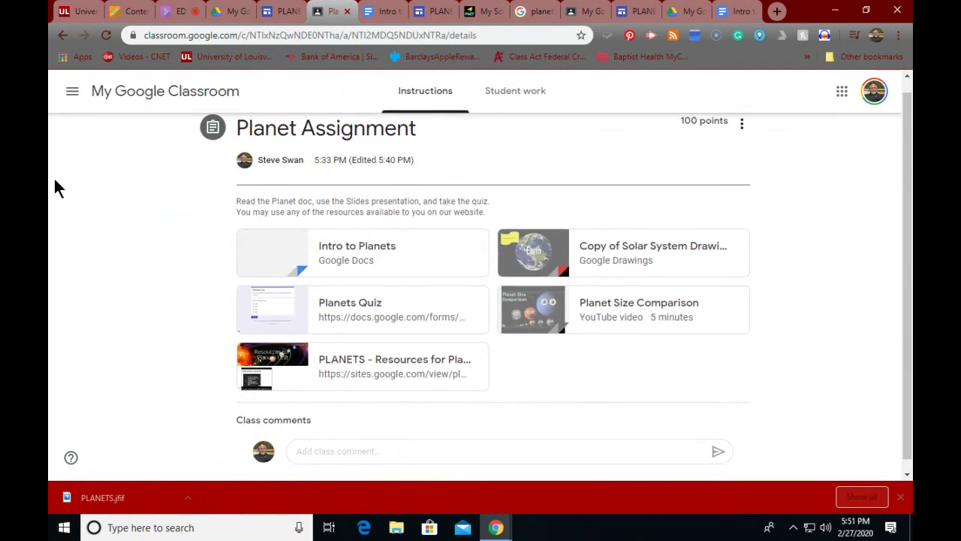